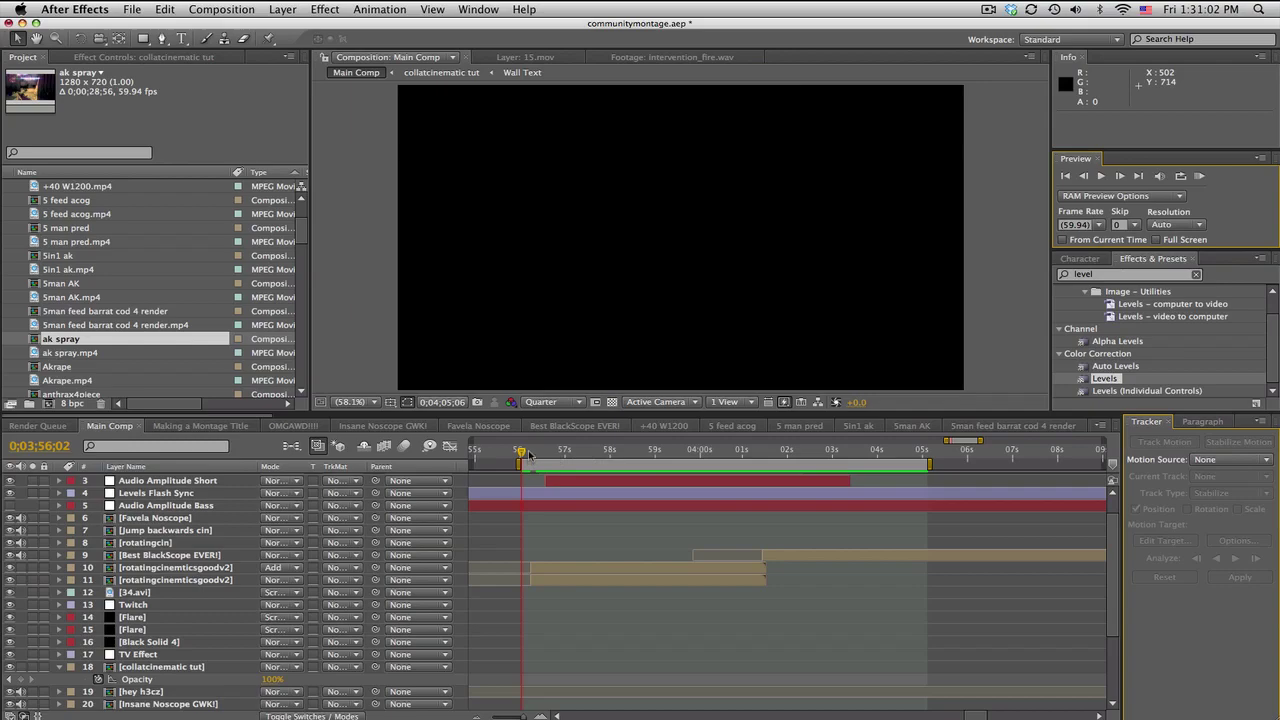
Step: Scrub Main Comp around 0;03;56 and run a short RAM preview of the footage
{"action": "left_click_drag", "start_coordinate": [531, 455], "coordinate": [537, 457]}
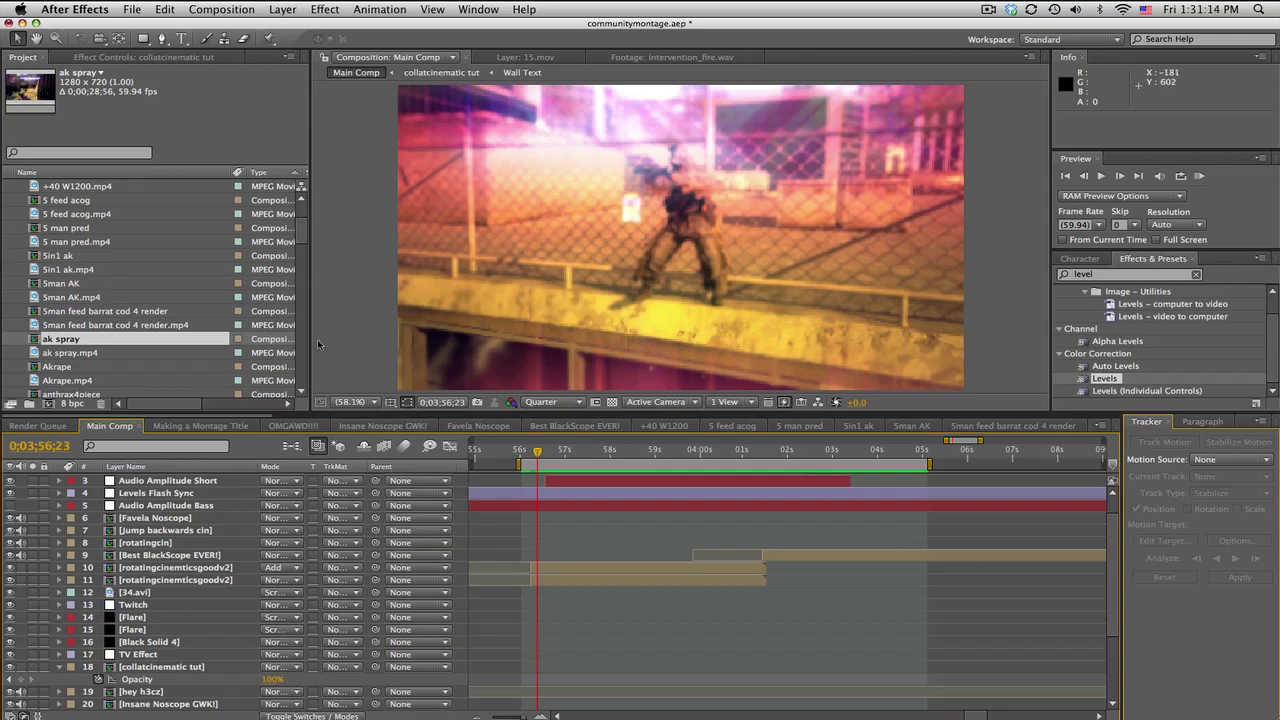
{"action": "left_click_drag", "start_coordinate": [539, 457], "coordinate": [545, 457]}
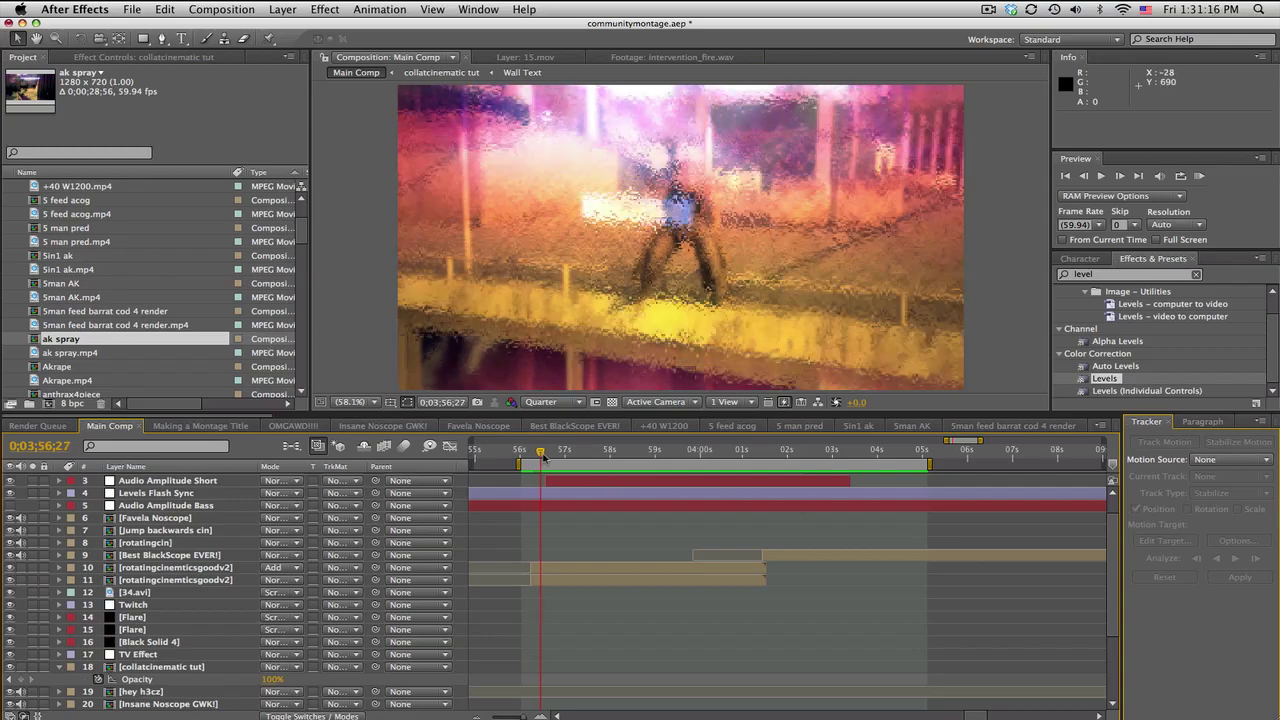
{"action": "left_click", "coordinate": [1200, 176]}
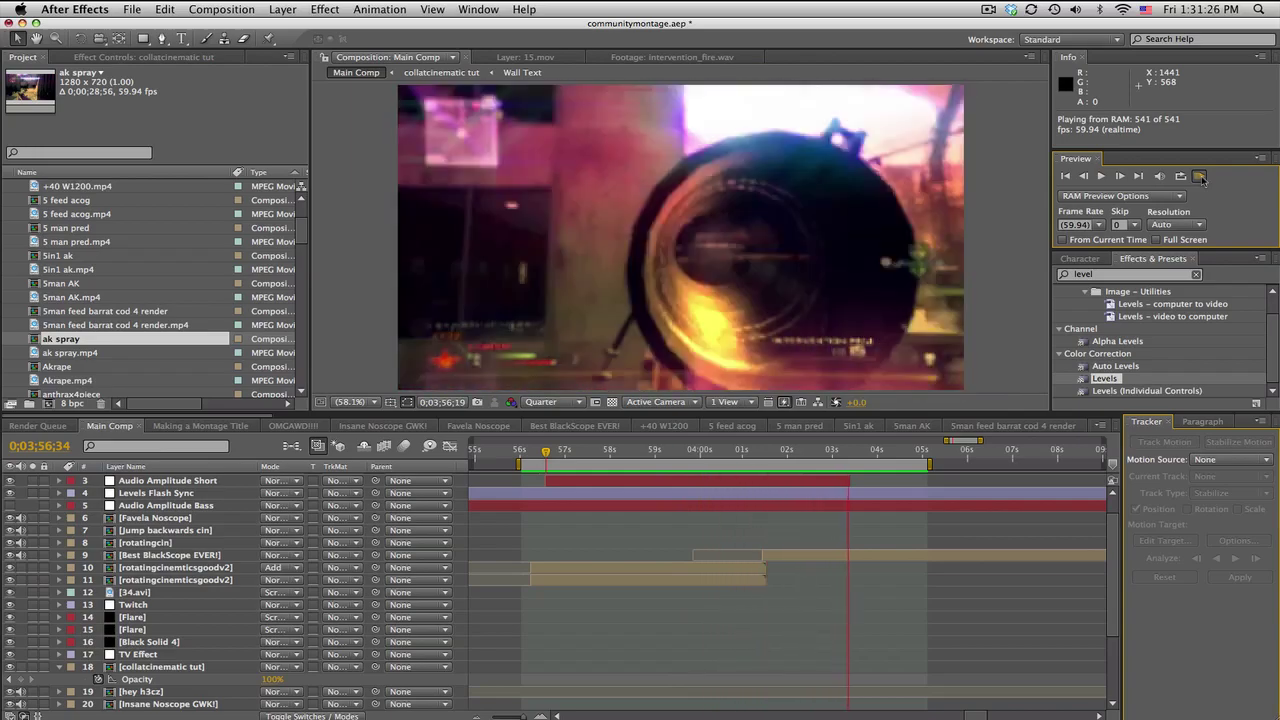
{"action": "left_click", "coordinate": [966, 372]}
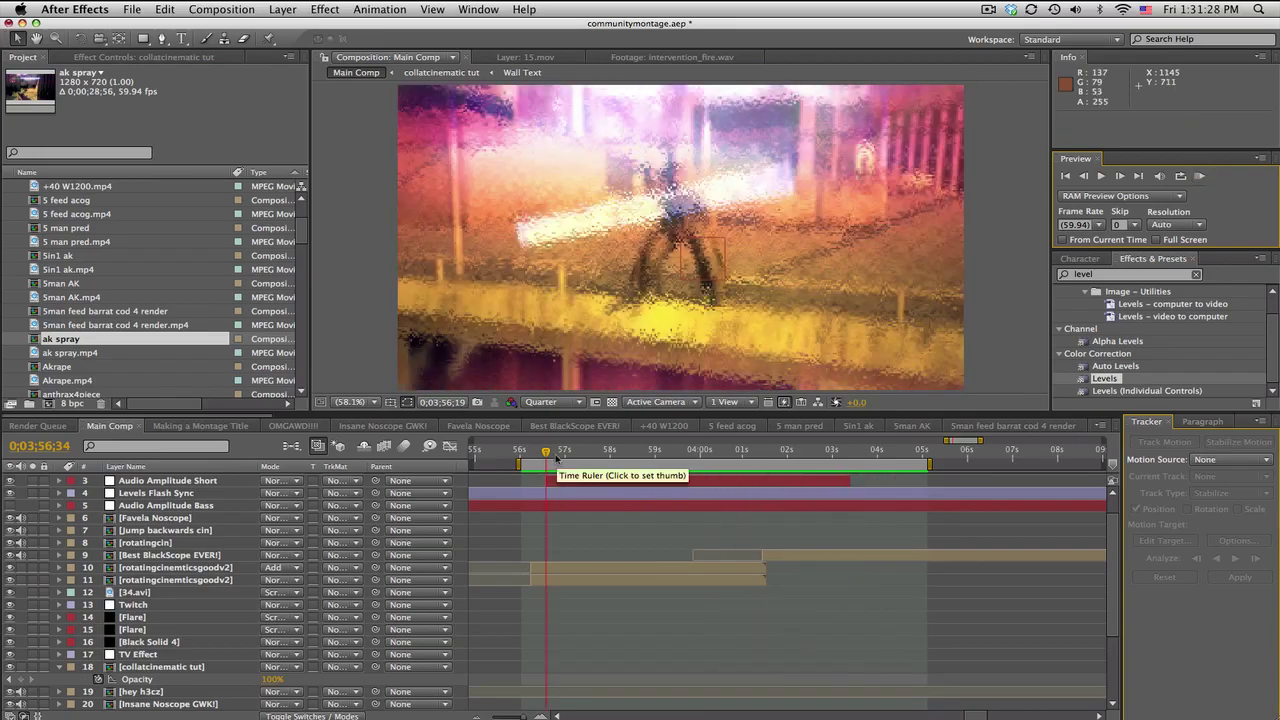
Step: At 0;03;59;10, paste the CC Lens Sync and Scatter Sync layers into Main Comp
{"action": "left_click_drag", "start_coordinate": [557, 452], "coordinate": [676, 458]}
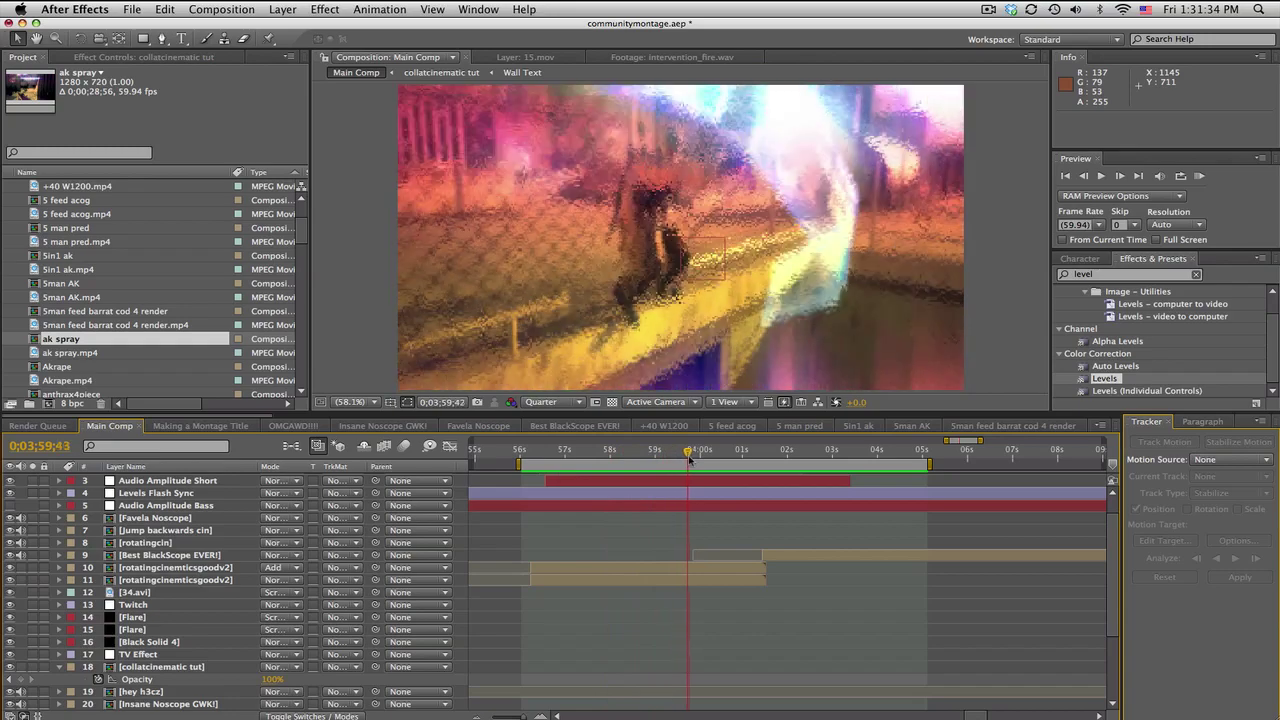
{"action": "left_click_drag", "start_coordinate": [676, 458], "coordinate": [662, 455]}
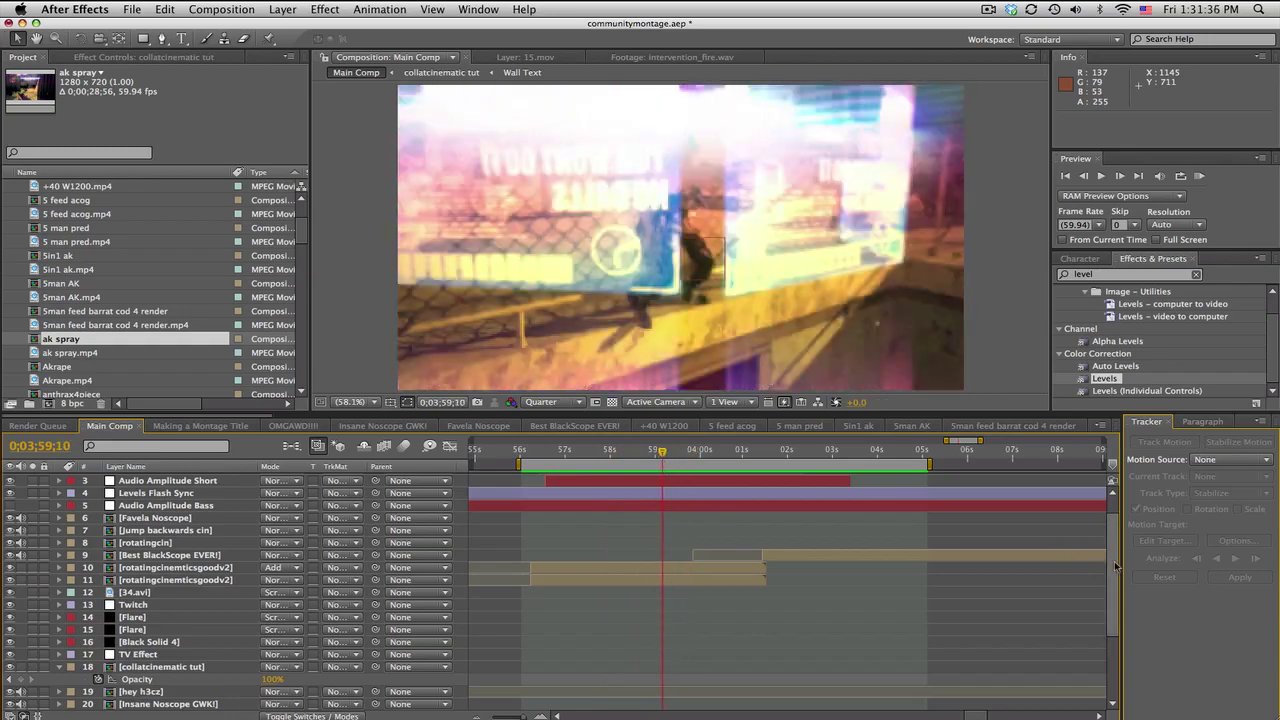
{"action": "key", "text": "ctrl+v"}
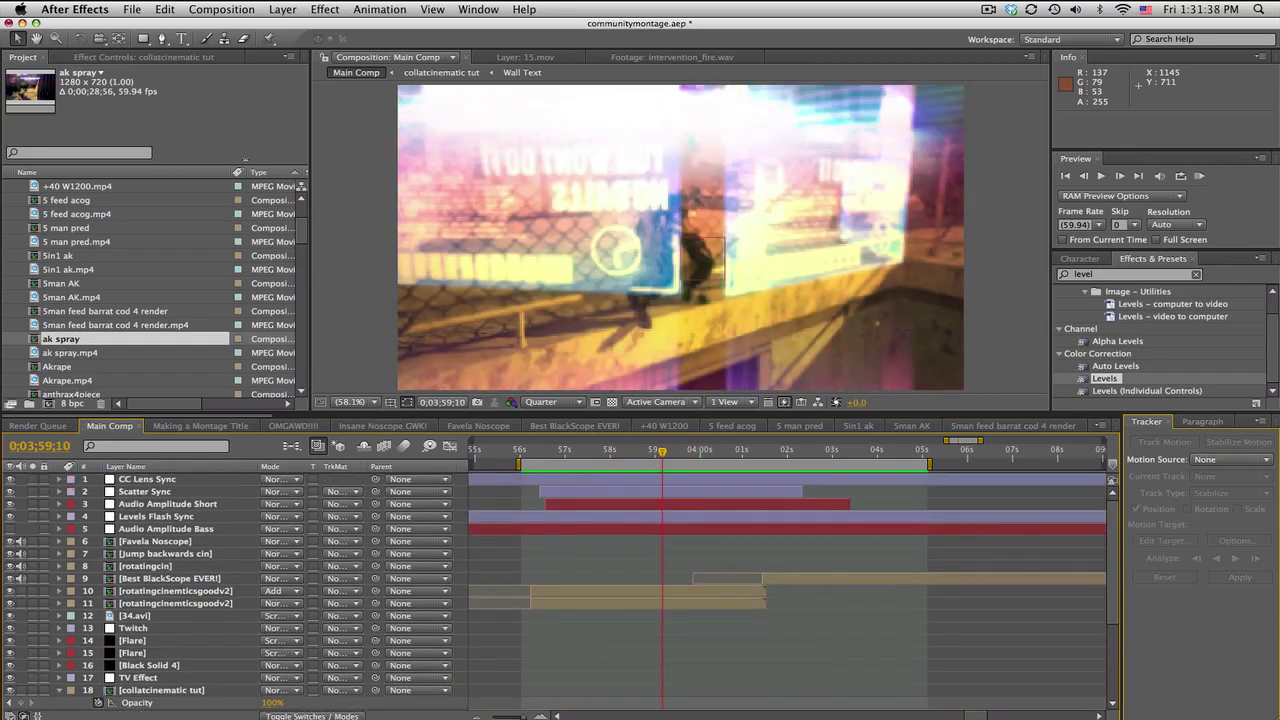
Step: Display Scatter Sync's Scatter effect (amount 10.0, Vertical grain) in Effect Controls, viewing earlier timeline
{"action": "key", "text": "F3"}
{"action": "left_click", "coordinate": [179, 492]}
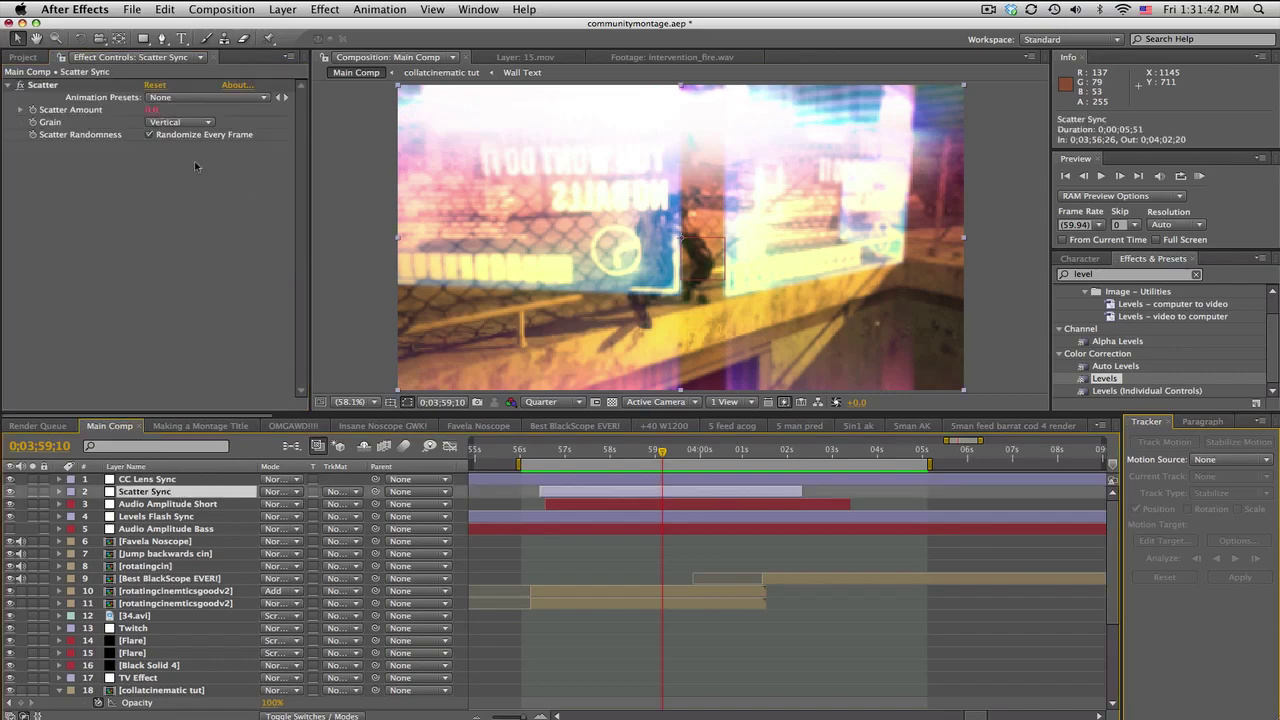
{"action": "mouse_move", "coordinate": [650, 450]}
{"action": "left_mouse_down"}
{"action": "mouse_move", "coordinate": [667, 465]}
{"action": "mouse_move", "coordinate": [798, 451]}
{"action": "left_mouse_up"}
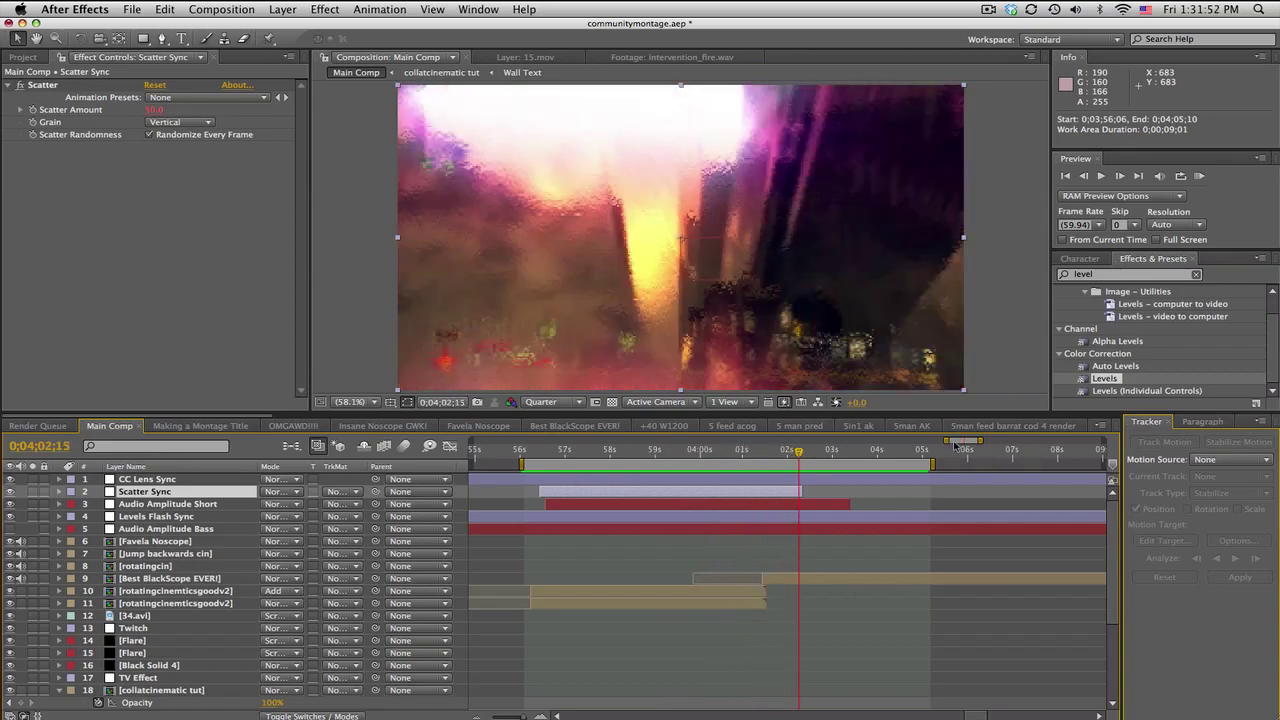
{"action": "left_click_drag", "start_coordinate": [953, 444], "coordinate": [583, 446]}
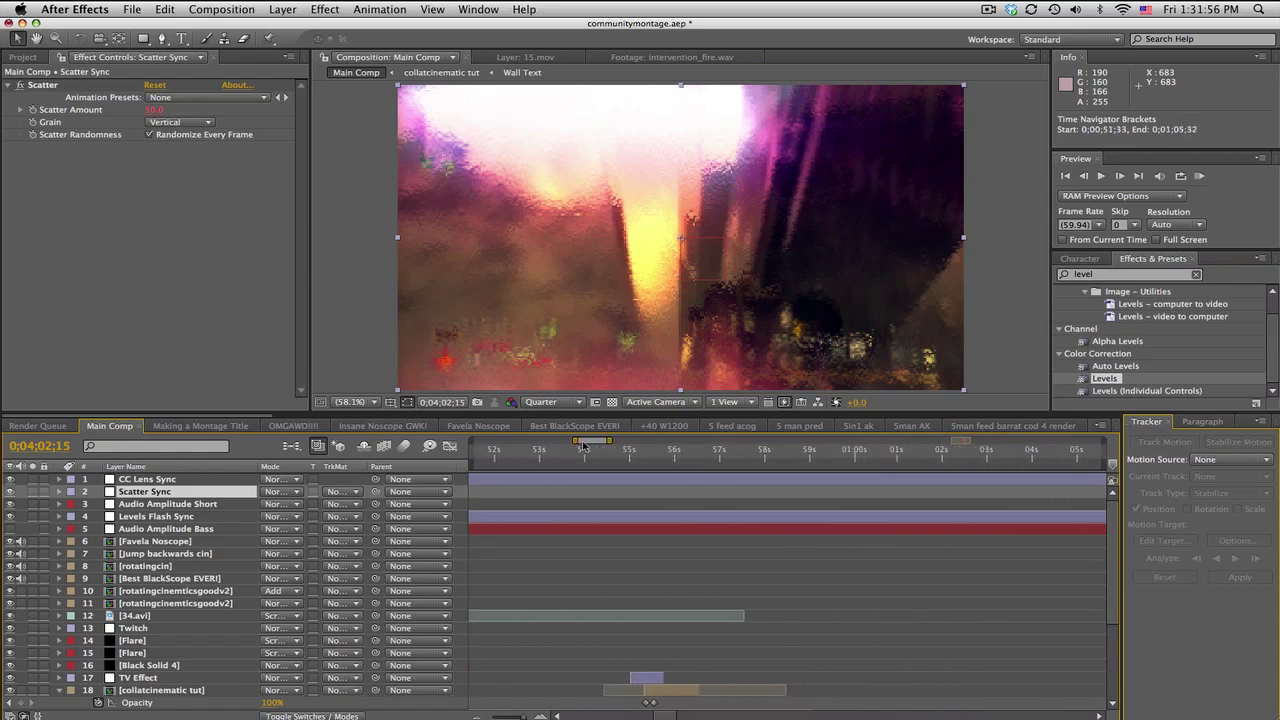
Step: Start the work area at 0;00;56;31 and RAM-preview it with audio
{"action": "left_click", "coordinate": [673, 452]}
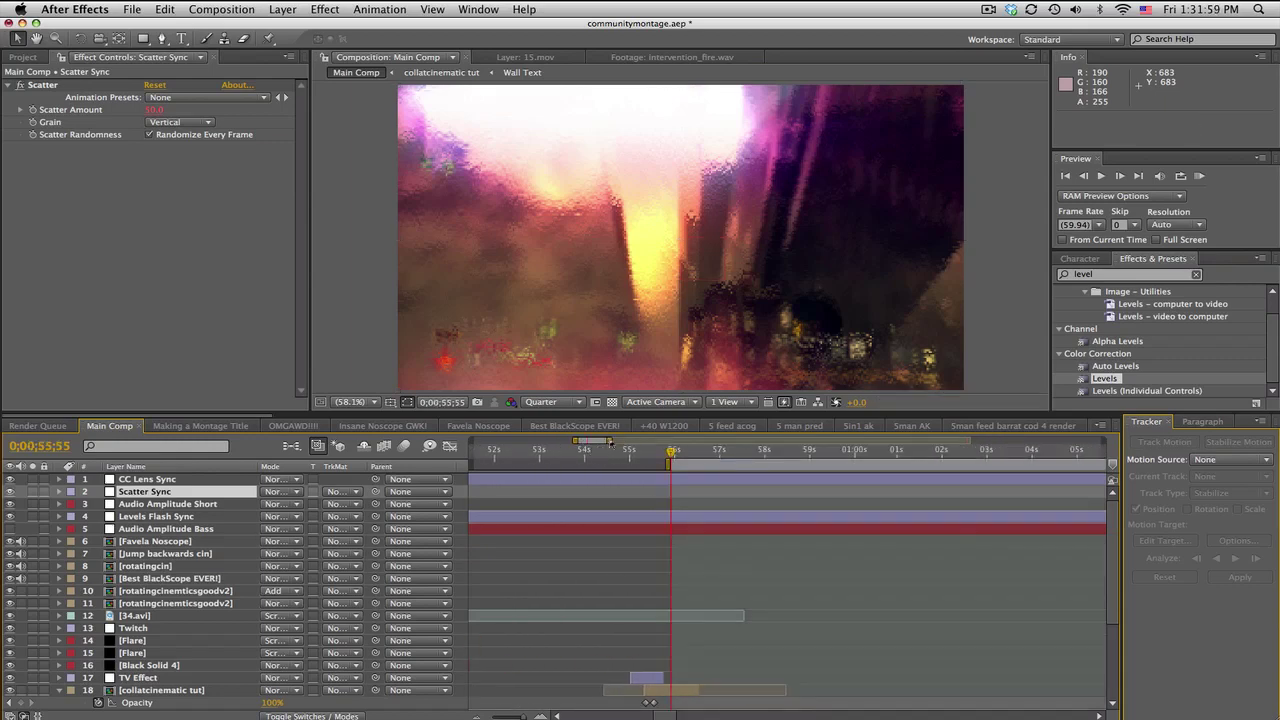
{"action": "key", "text": "minus"}
{"action": "left_click", "coordinate": [769, 452]}
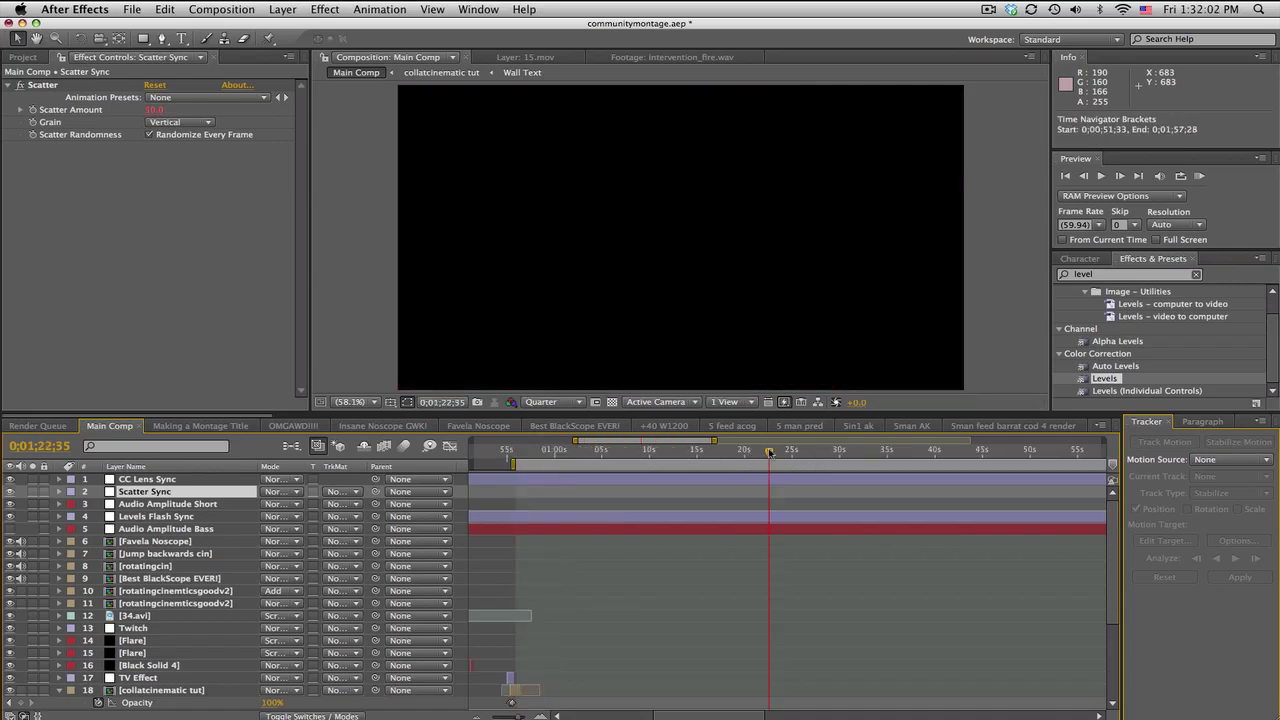
{"action": "left_click", "coordinate": [521, 458]}
{"action": "key", "text": "equal"}
{"action": "key", "text": "equal"}
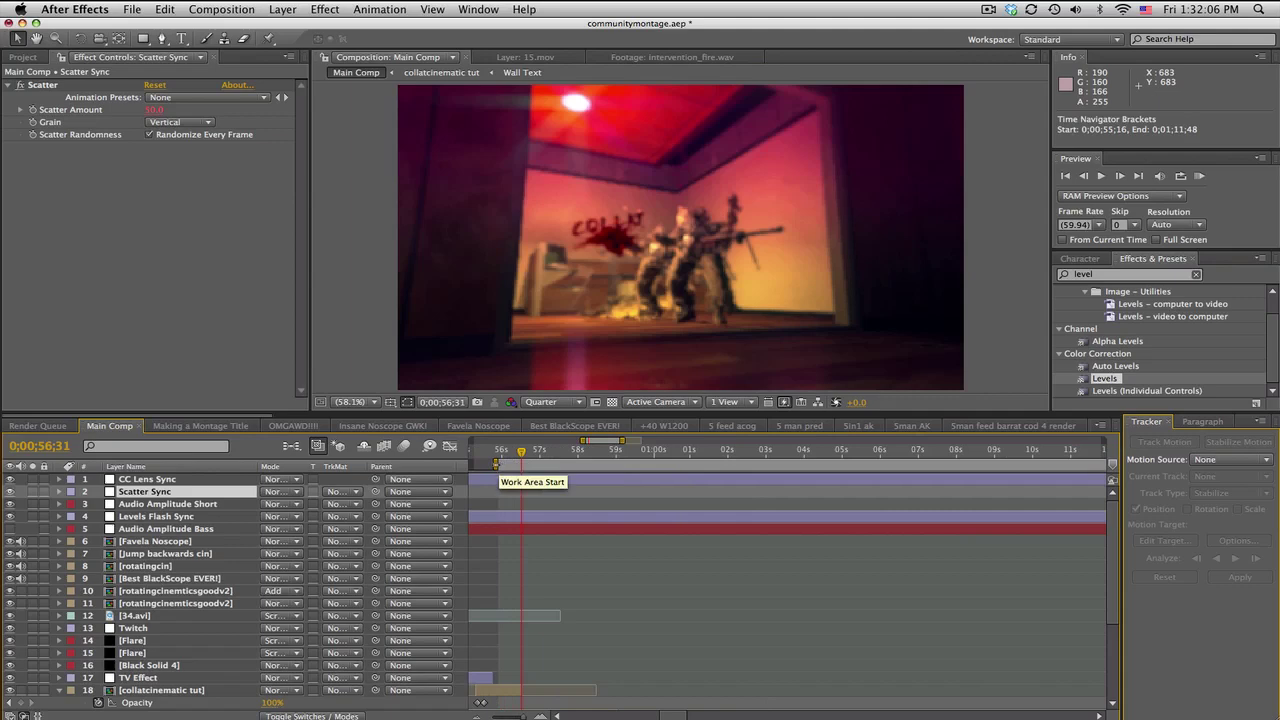
{"action": "left_click_drag", "start_coordinate": [497, 462], "coordinate": [517, 463]}
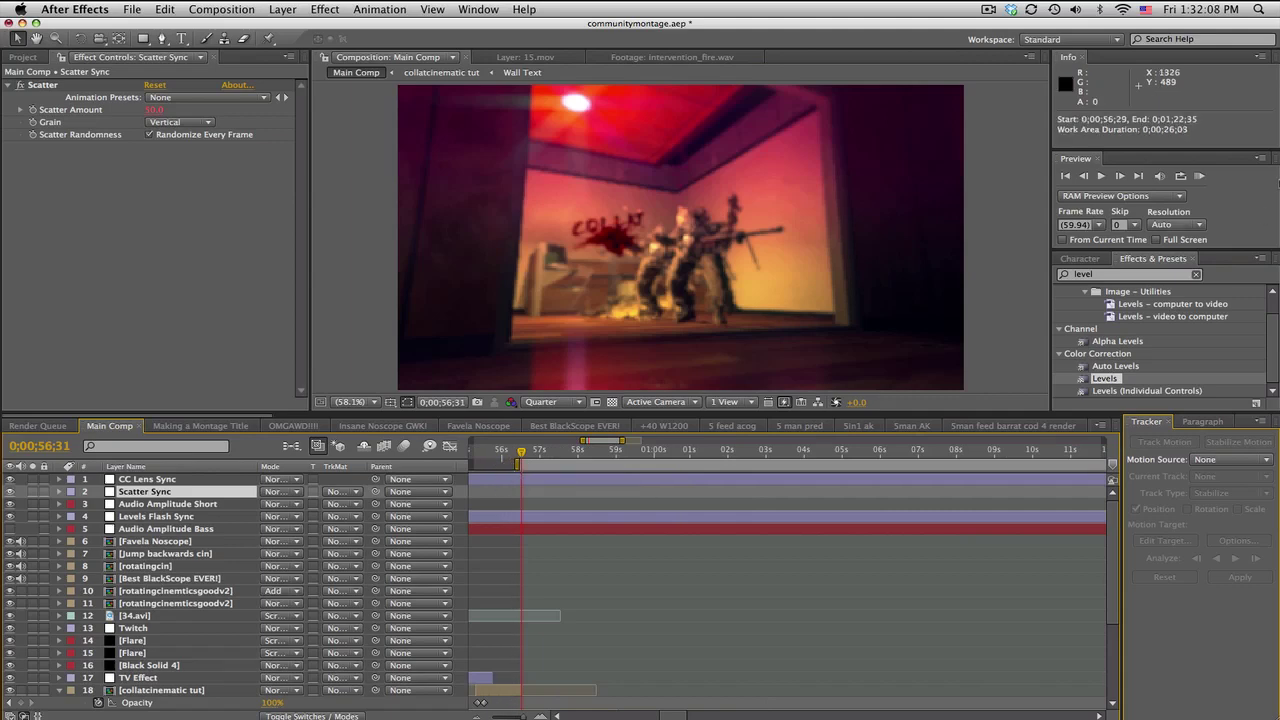
{"action": "left_click", "coordinate": [1197, 176]}
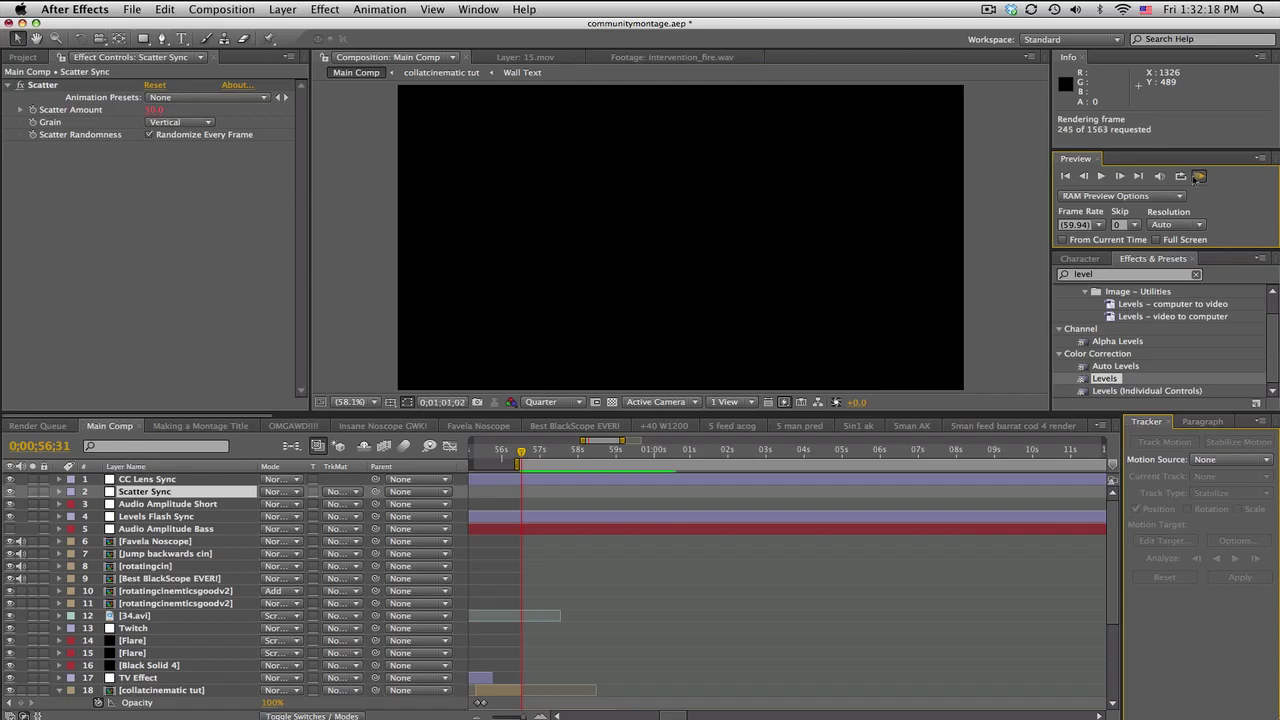
{"action": "left_click", "coordinate": [1196, 178]}
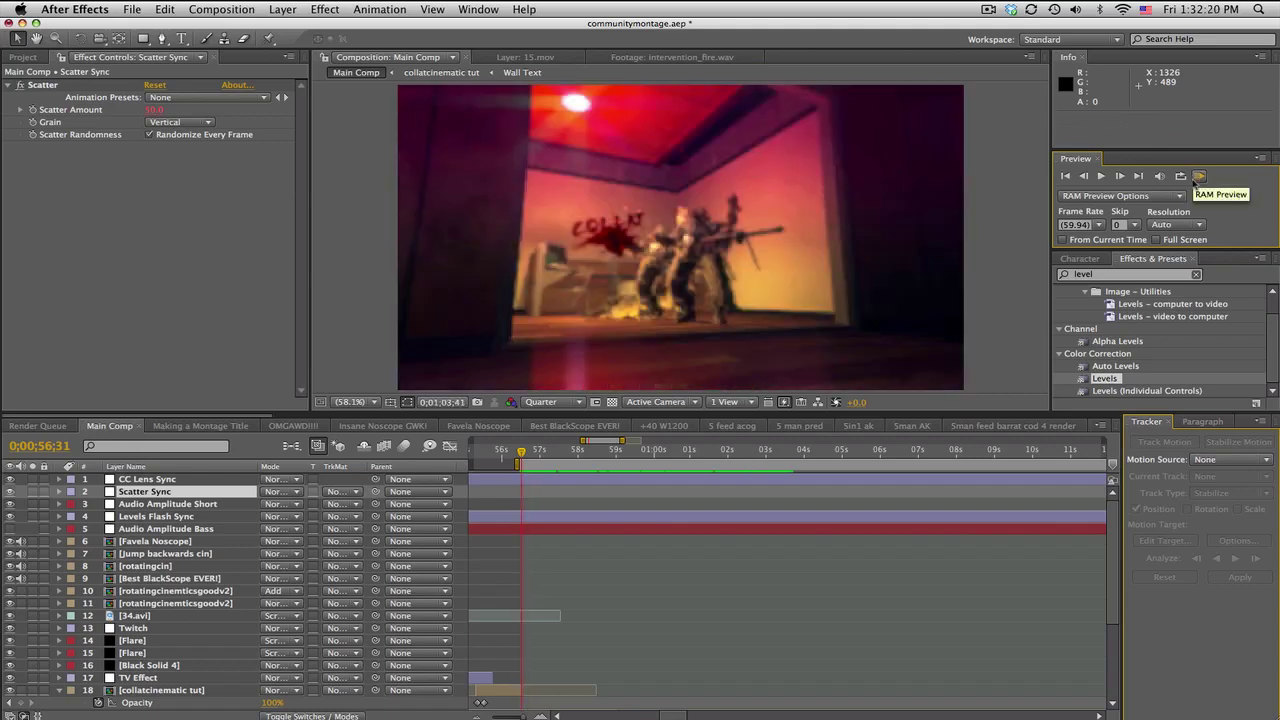
{"action": "mouse_move", "coordinate": [1116, 606]}
{"action": "left_mouse_down"}
{"action": "mouse_move", "coordinate": [1117, 651]}
{"action": "mouse_move", "coordinate": [915, 697]}
{"action": "left_mouse_up"}
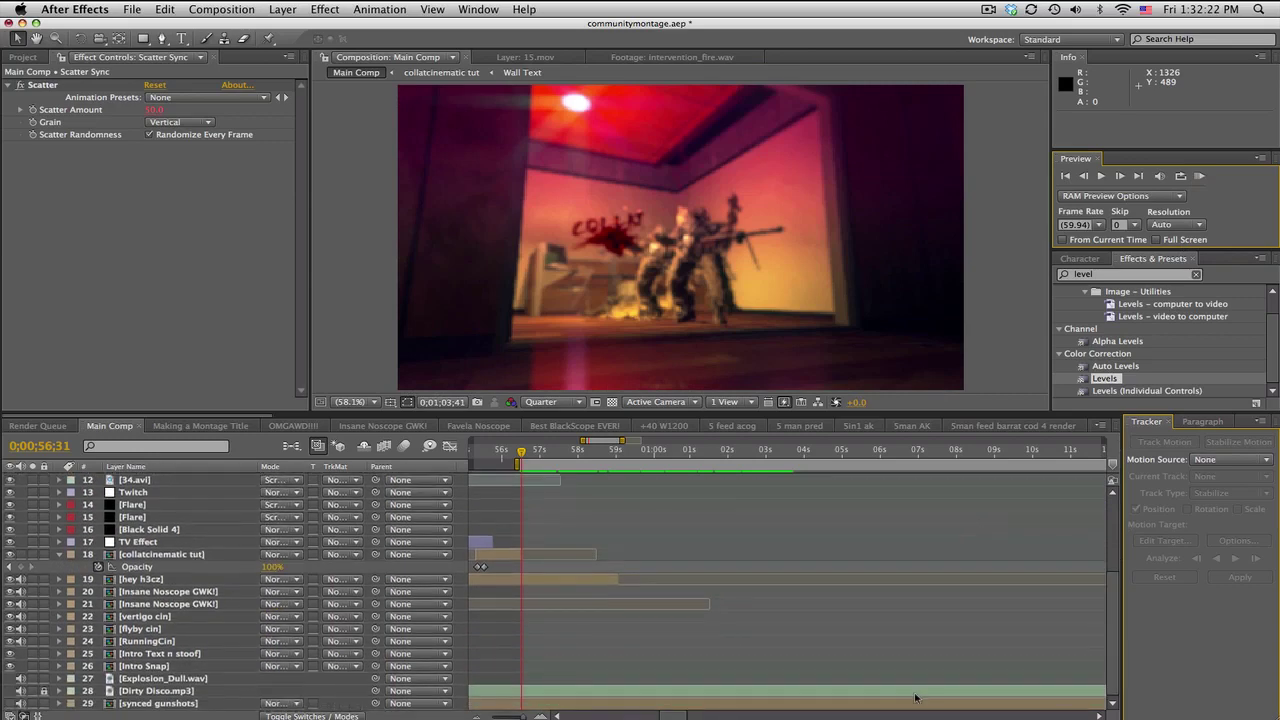
{"action": "left_click", "coordinate": [1199, 176]}
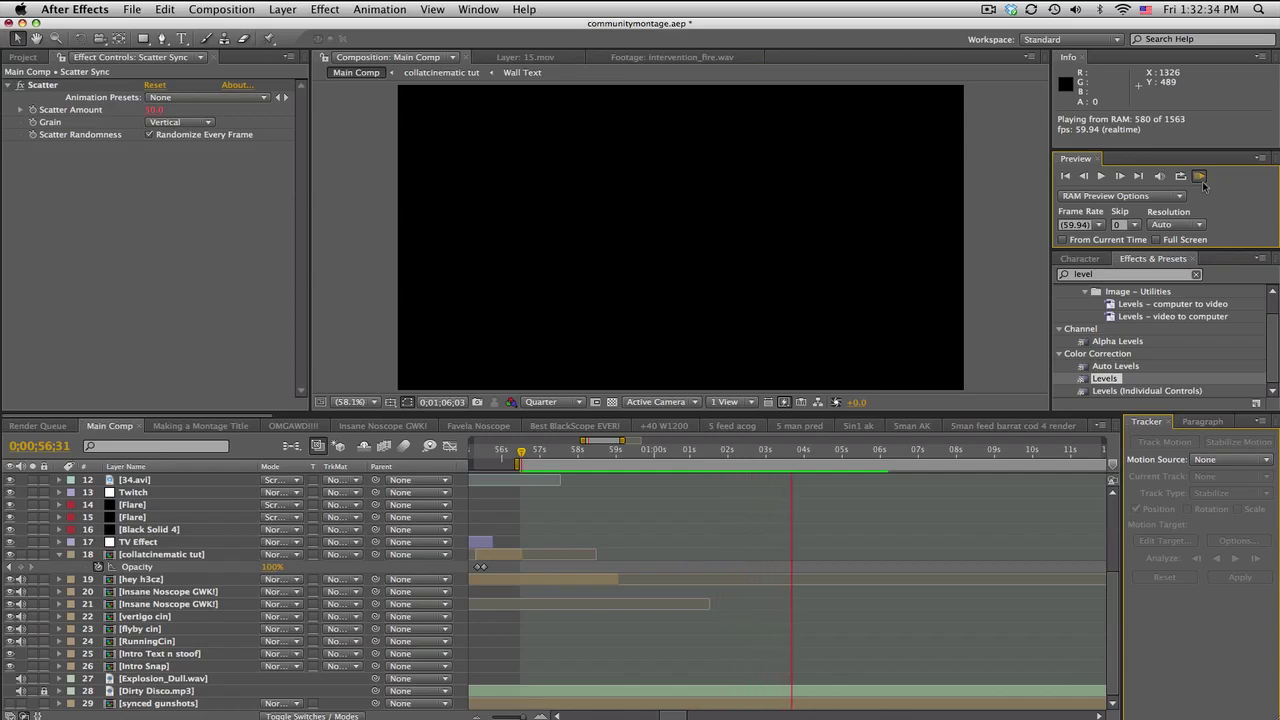
{"action": "key", "text": "space"}
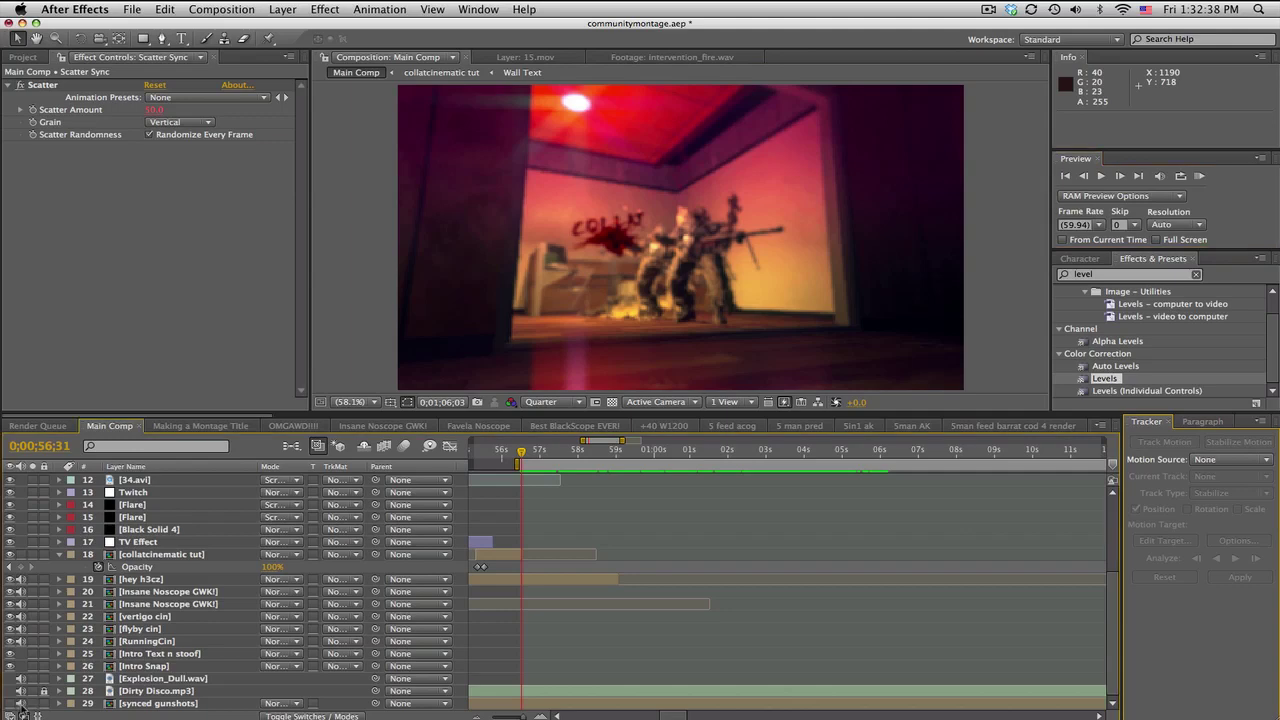
{"action": "left_click", "coordinate": [1199, 176]}
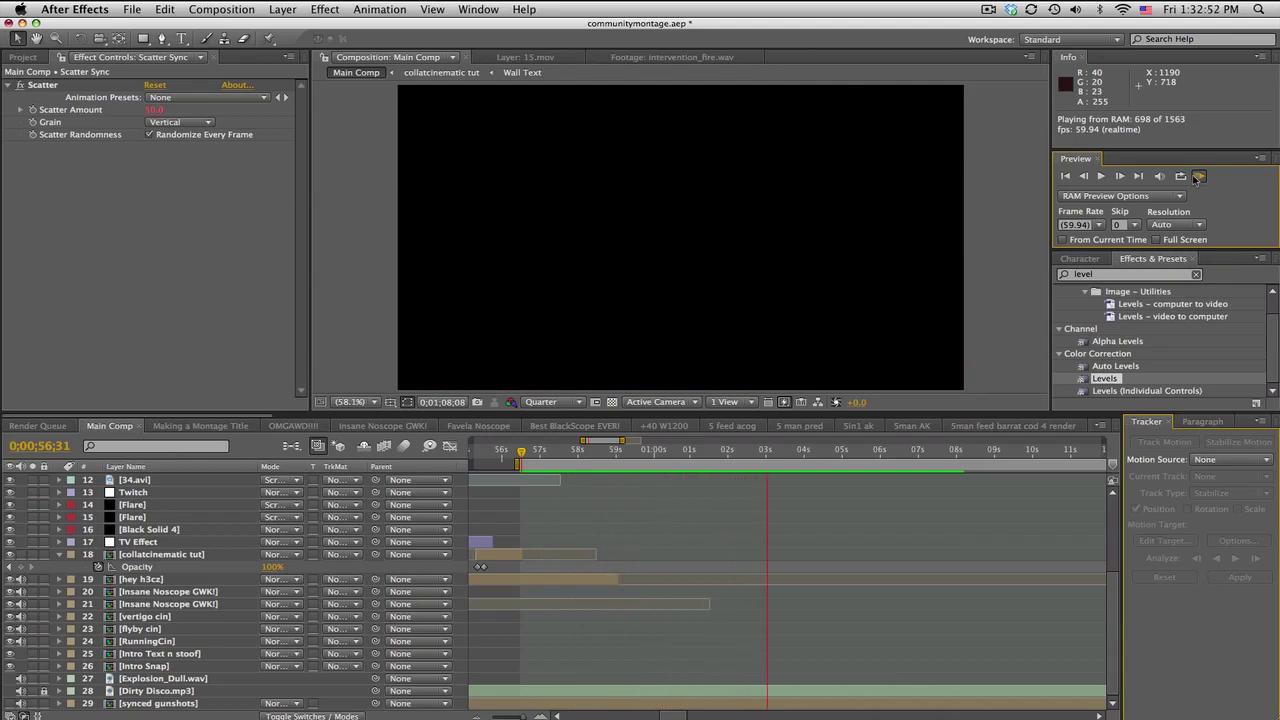
{"action": "left_click", "coordinate": [1198, 176]}
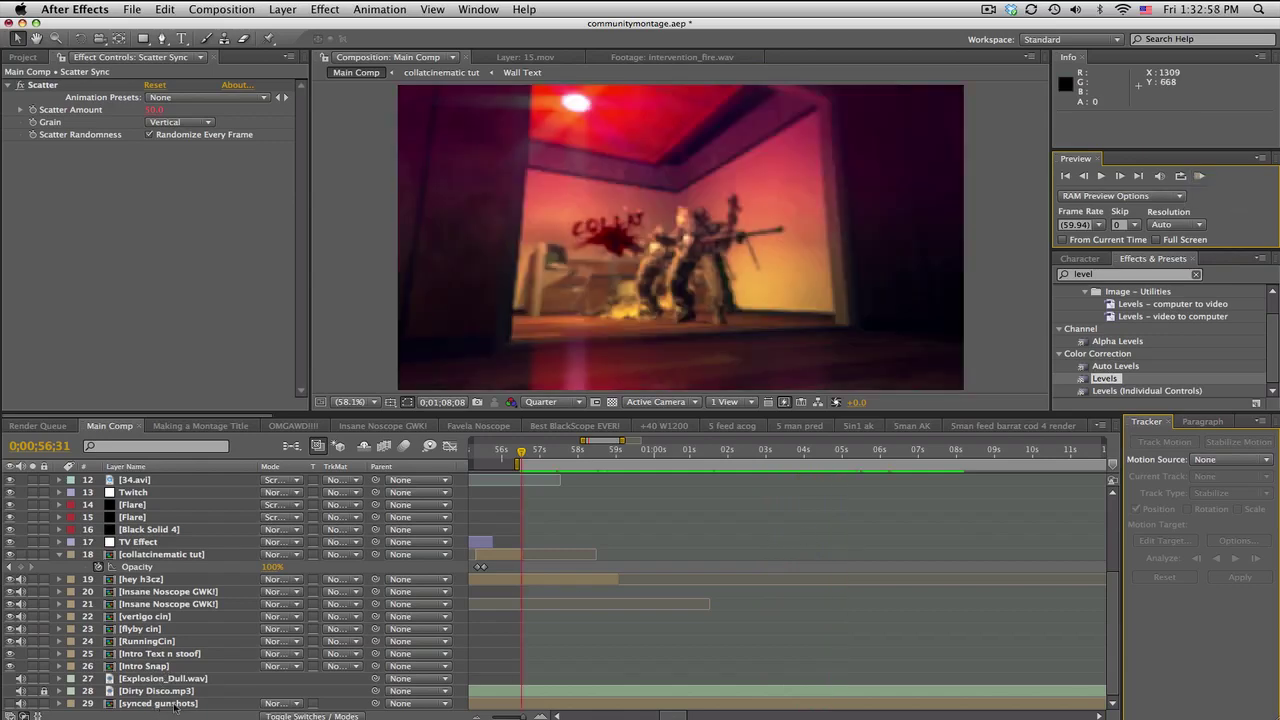
Step: Open the synced gunshots precomp and select its Dirty Disco.mp3 layer
{"action": "double_click", "coordinate": [176, 705]}
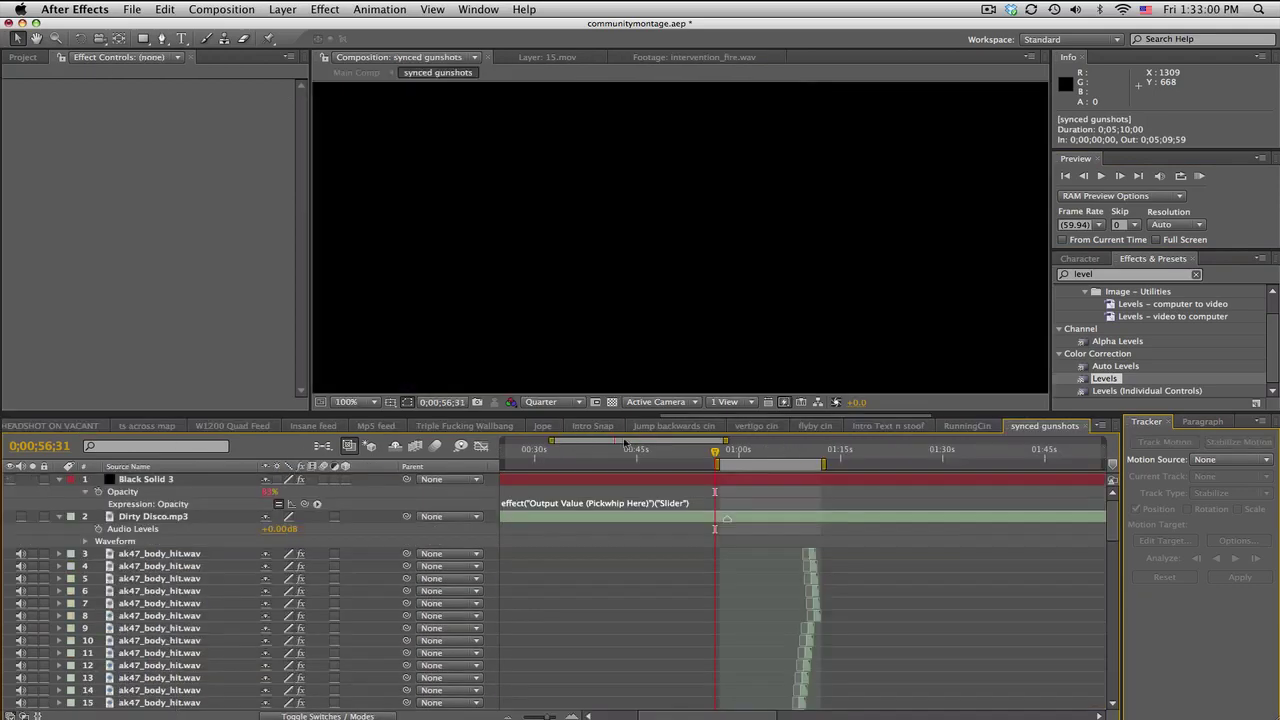
{"action": "left_click_drag", "start_coordinate": [558, 444], "coordinate": [508, 444]}
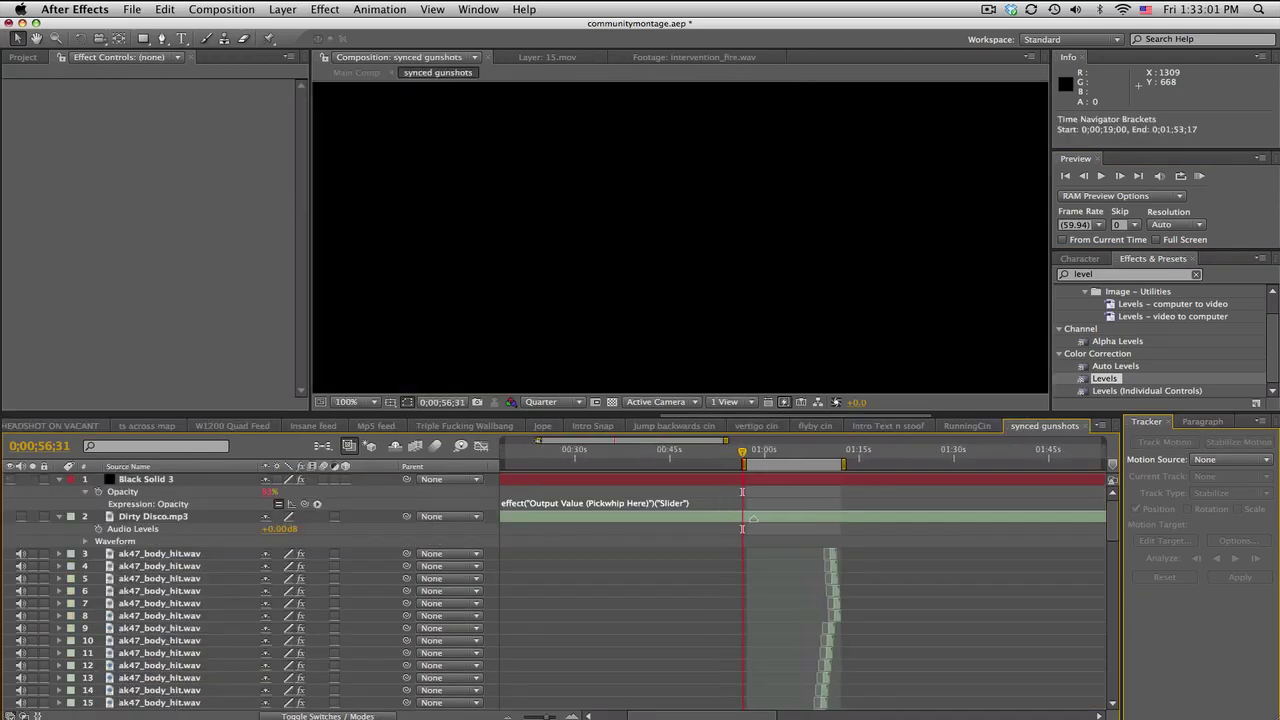
{"action": "left_click", "coordinate": [184, 516]}
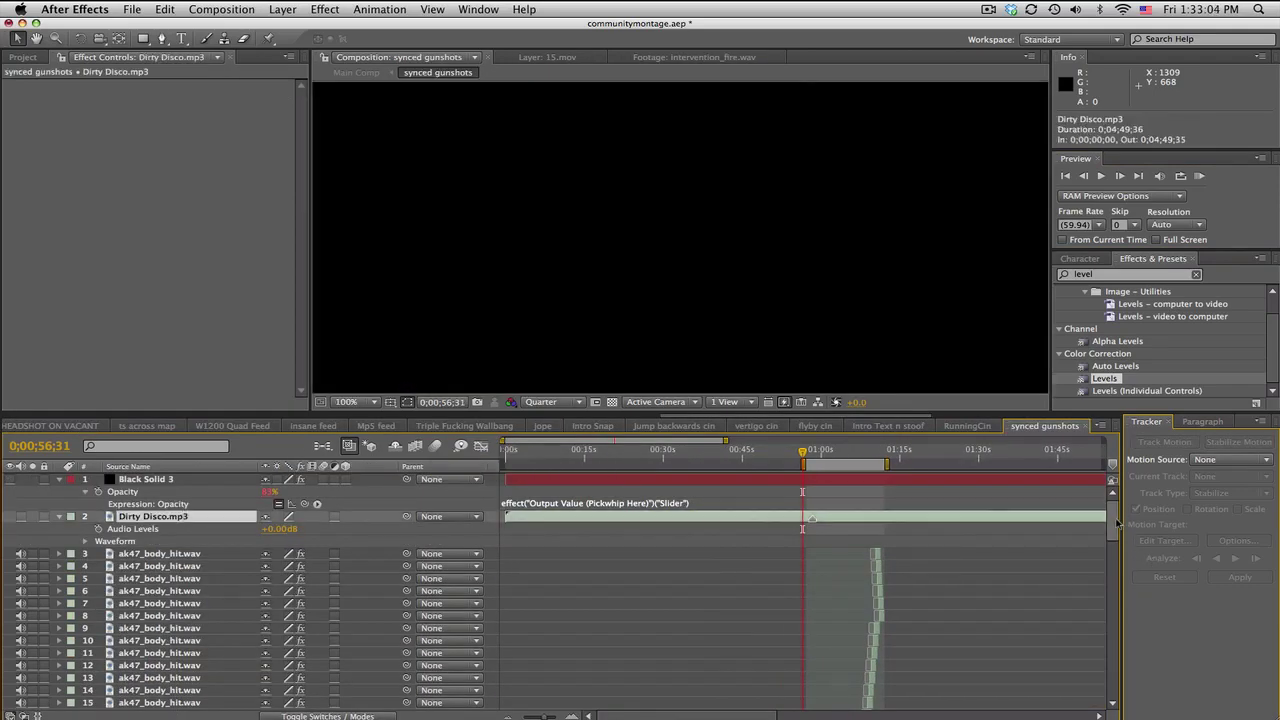
{"action": "mouse_move", "coordinate": [1113, 523]}
{"action": "left_mouse_down"}
{"action": "mouse_move", "coordinate": [1109, 600]}
{"action": "mouse_move", "coordinate": [1107, 500]}
{"action": "left_mouse_up"}
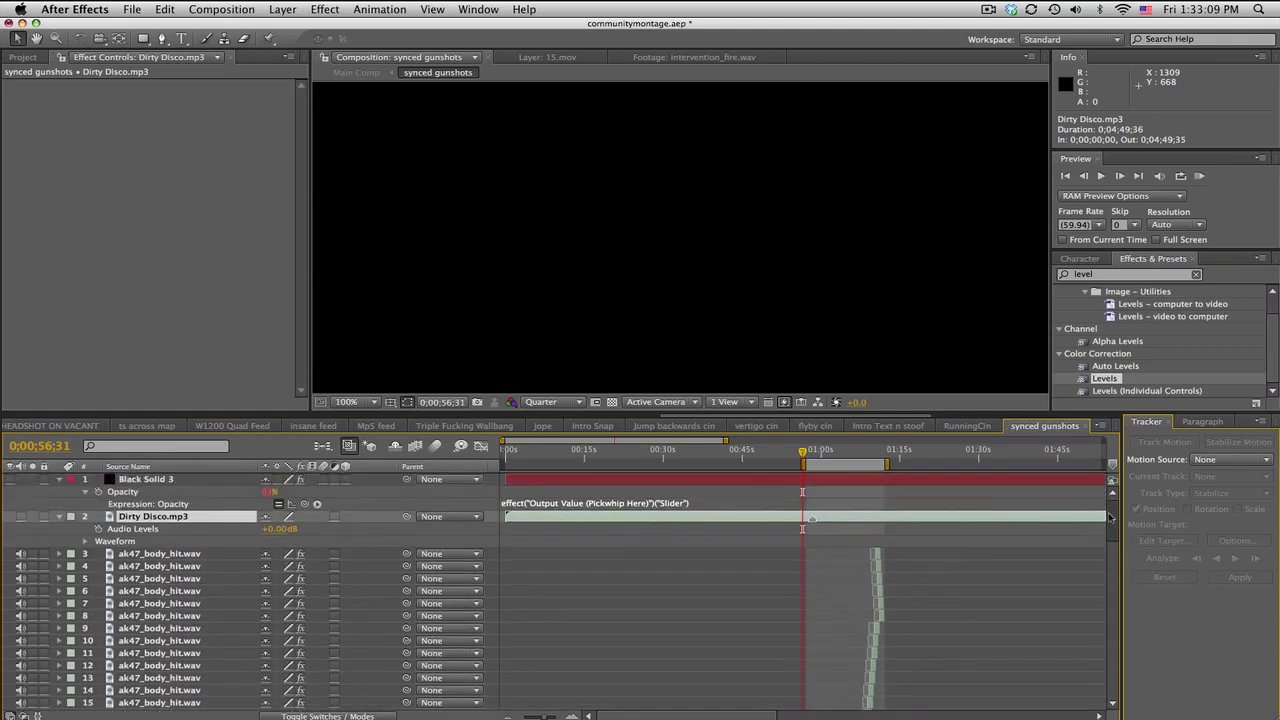
Step: At 0;01;05;05, reveal the Dirty Disco.mp3 audio waveform
{"action": "left_click", "coordinate": [848, 455]}
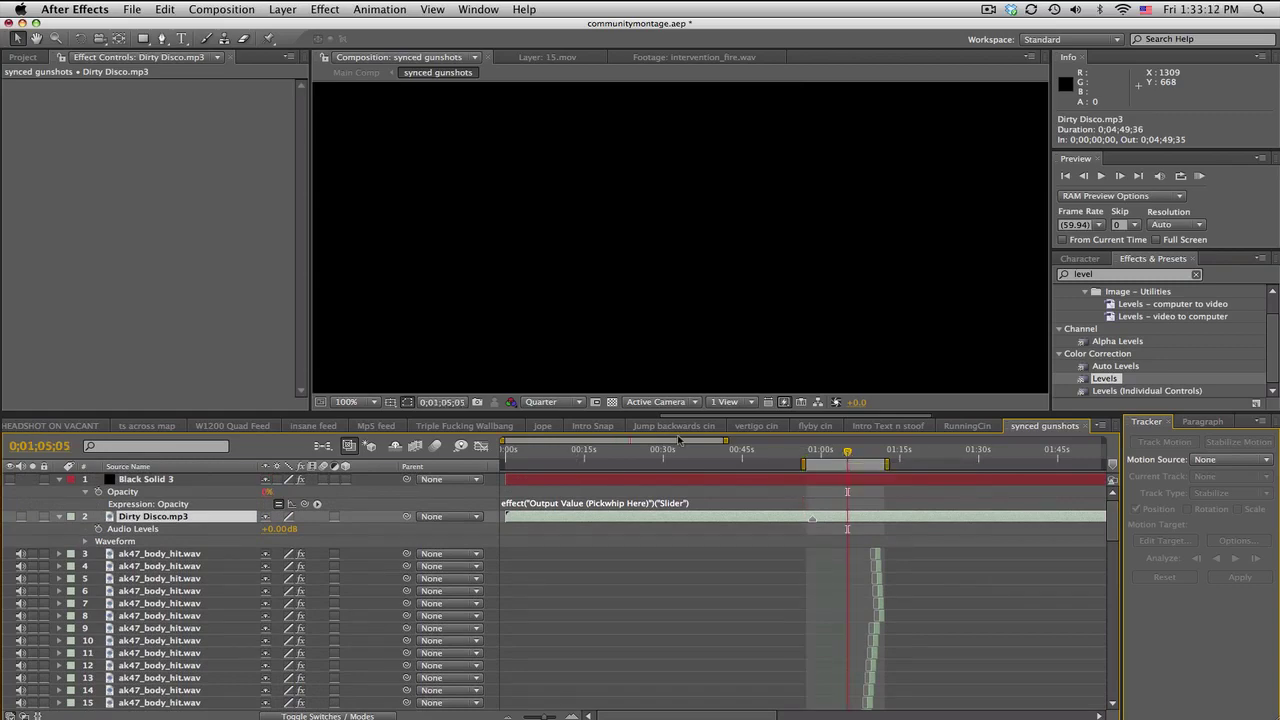
{"action": "mouse_move", "coordinate": [677, 439]}
{"action": "left_mouse_down"}
{"action": "mouse_move", "coordinate": [833, 443]}
{"action": "mouse_move", "coordinate": [663, 445]}
{"action": "left_mouse_up"}
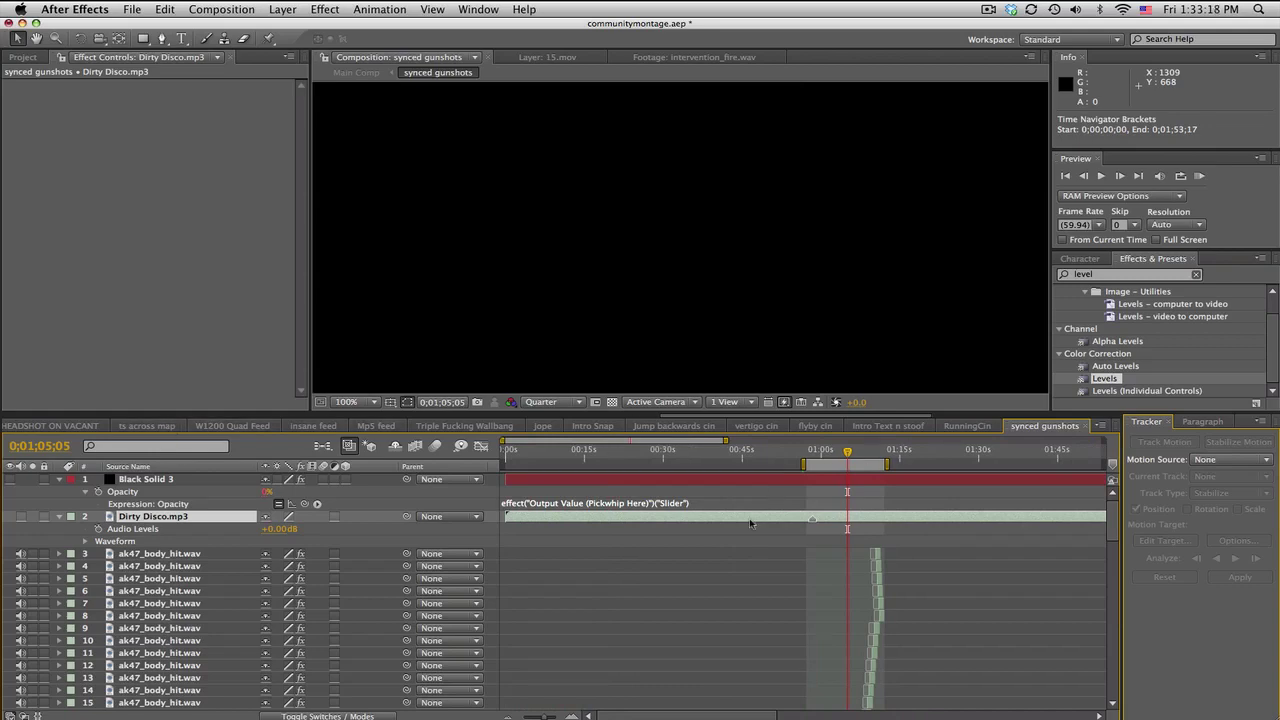
{"action": "left_click", "coordinate": [226, 518]}
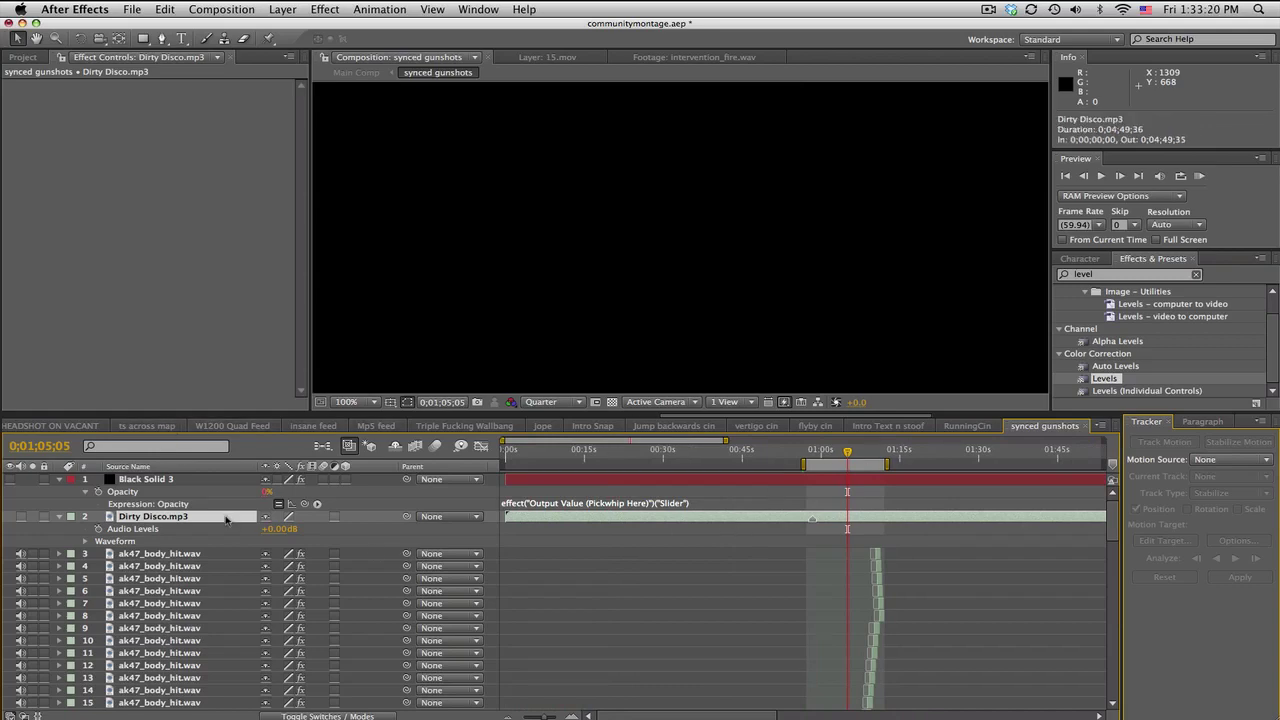
{"action": "key", "text": "l"}
{"action": "key", "text": "l"}
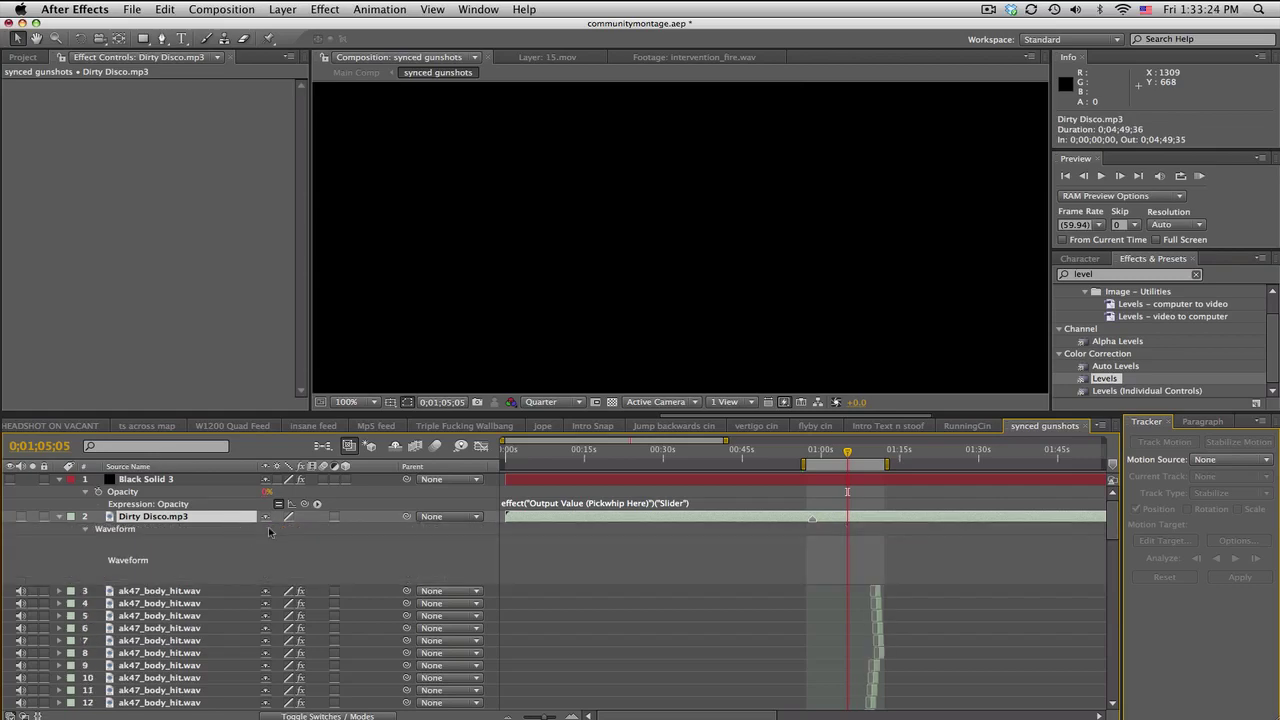
Step: Enable Dirty Disco audio and zoom in on the gunshot peaks around 0;01;05;40
{"action": "left_click", "coordinate": [21, 517]}
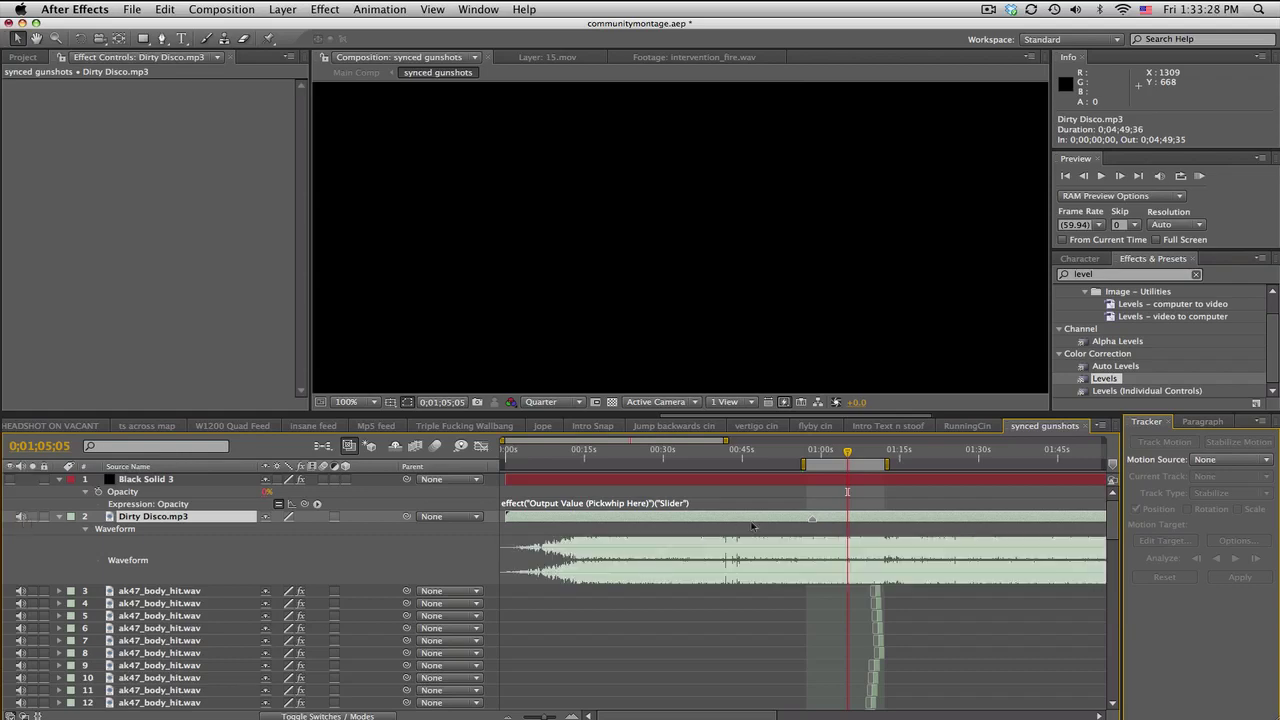
{"action": "left_click_drag", "start_coordinate": [848, 452], "coordinate": [852, 454]}
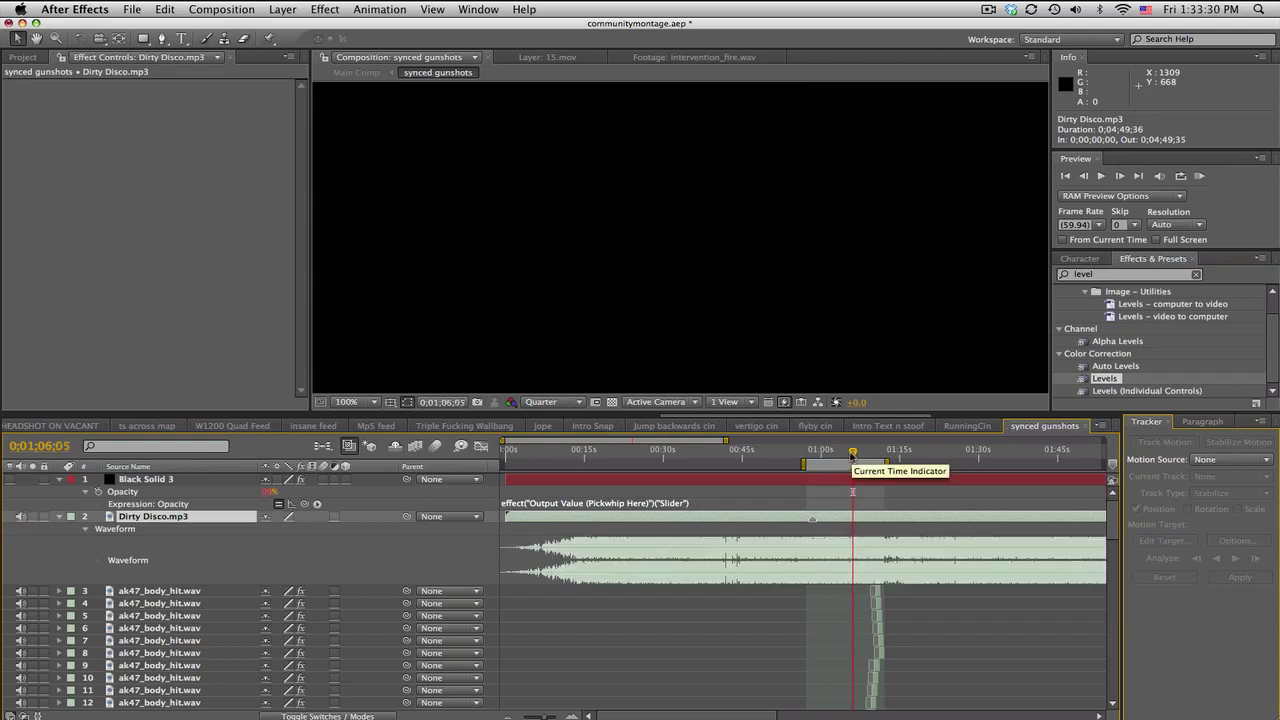
{"action": "key", "text": "equal"}
{"action": "key", "text": "equal"}
{"action": "key", "text": "equal"}
{"action": "key", "text": "equal"}
{"action": "key", "text": "equal"}
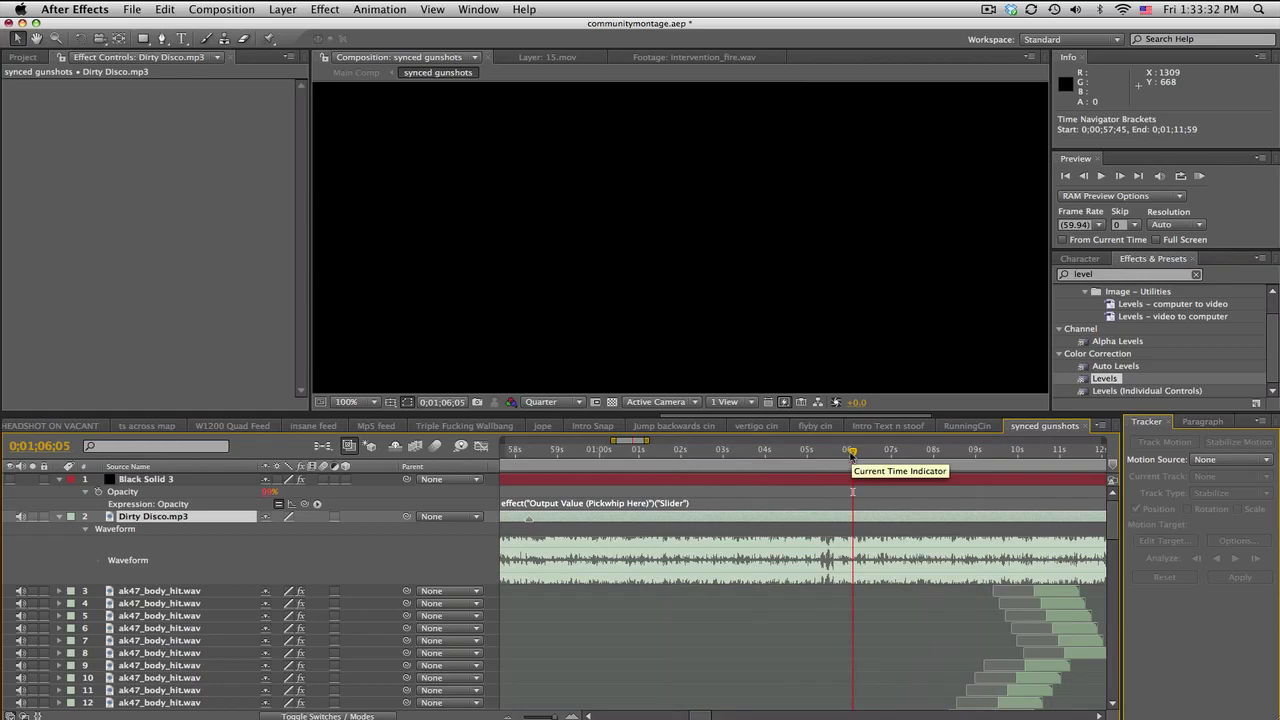
{"action": "key", "text": "equal"}
{"action": "mouse_move", "coordinate": [852, 452]}
{"action": "left_mouse_down"}
{"action": "mouse_move", "coordinate": [763, 452]}
{"action": "mouse_move", "coordinate": [813, 451]}
{"action": "left_mouse_up"}
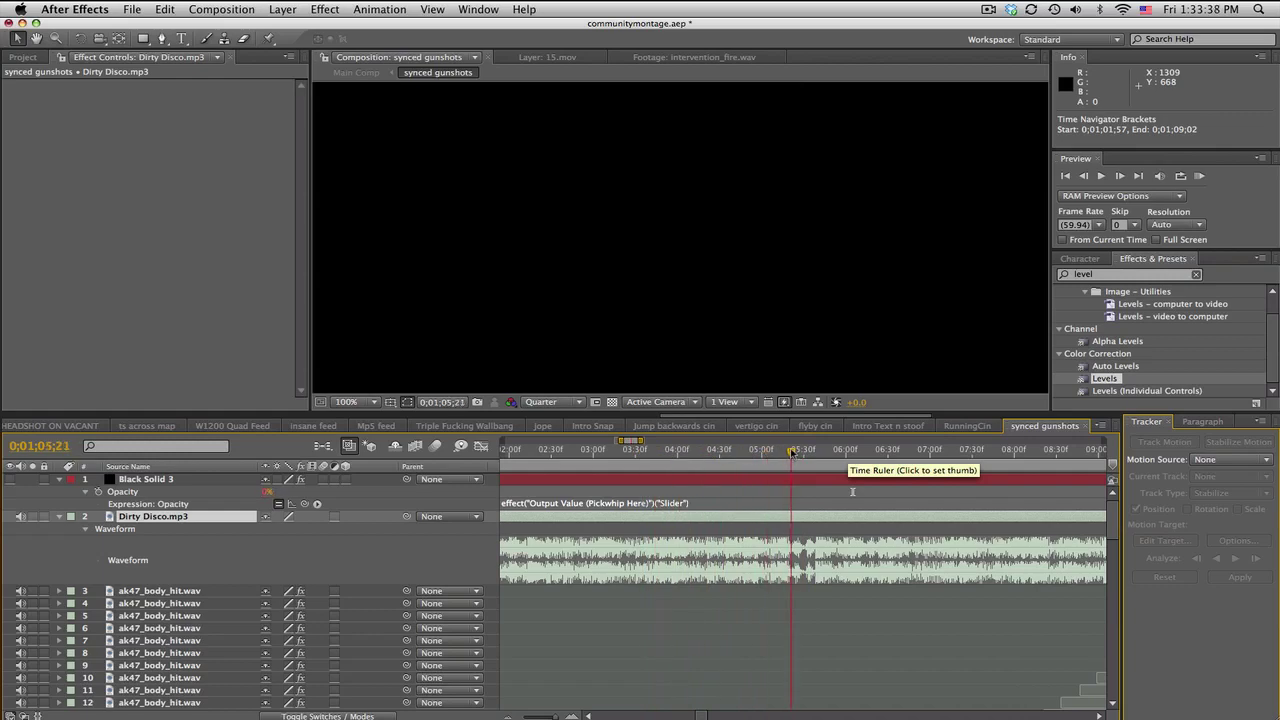
{"action": "key", "text": "minus"}
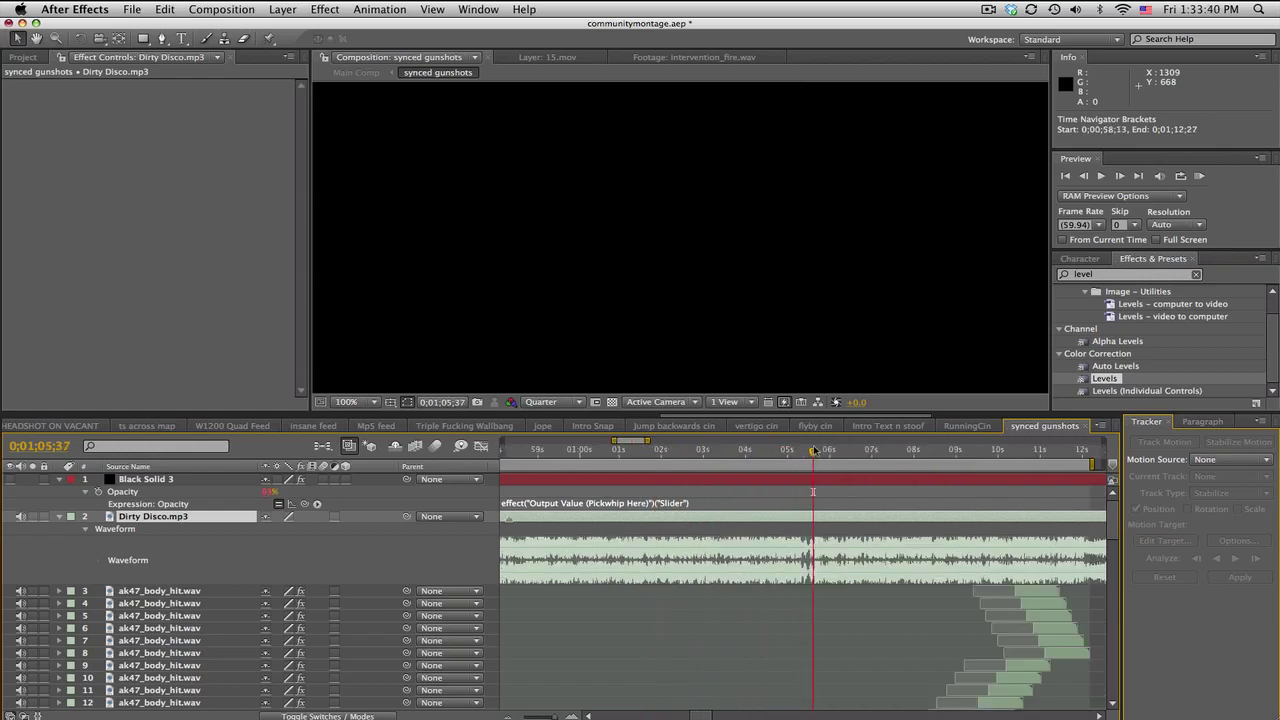
{"action": "left_click_drag", "start_coordinate": [813, 452], "coordinate": [815, 452]}
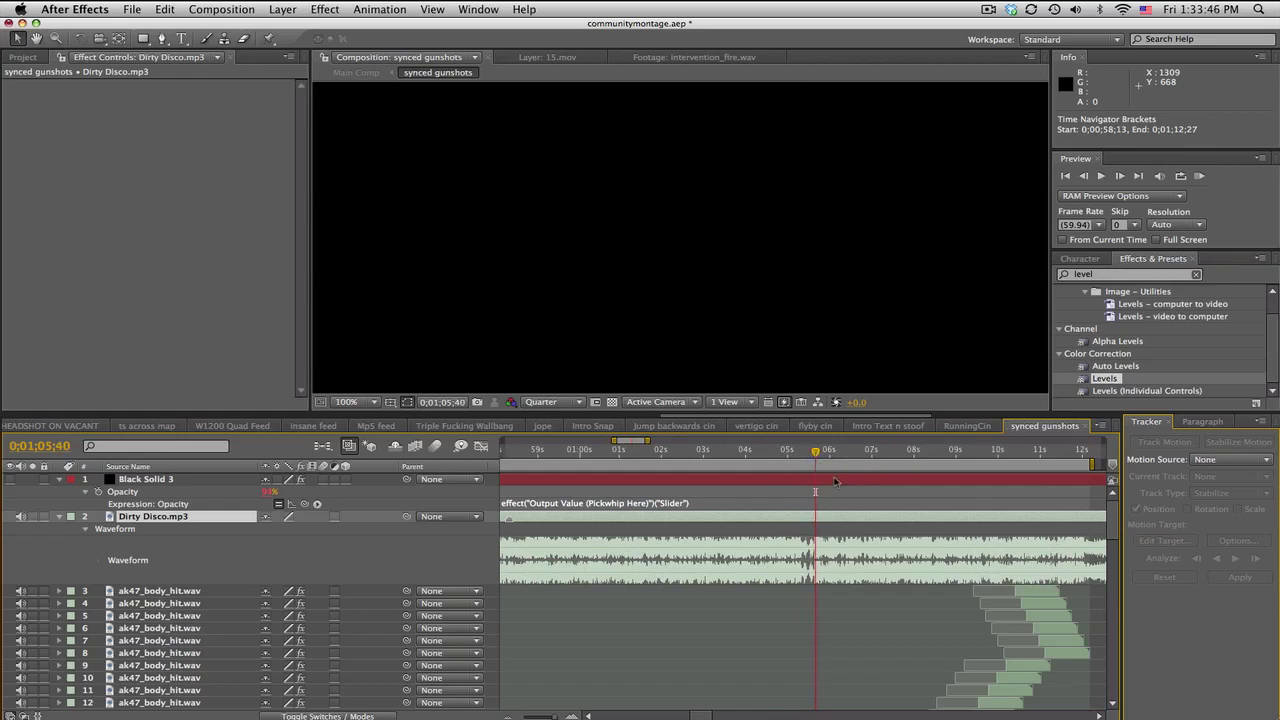
{"action": "key", "text": "equal"}
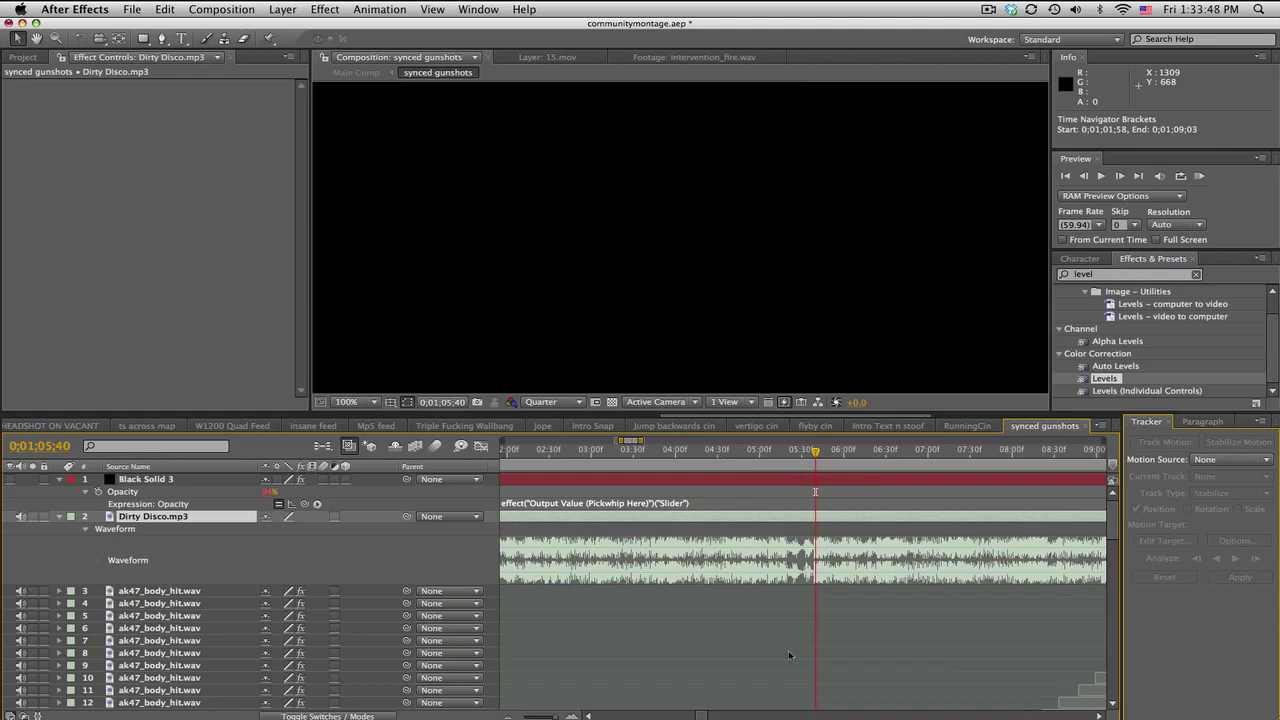
Step: Move to 0;01;09;20, zoom out to about thirty seconds, and collapse the Dirty Disco waveform
{"action": "scroll", "coordinate": [709, 716], "scroll_direction": "right", "scroll_amount": 5}
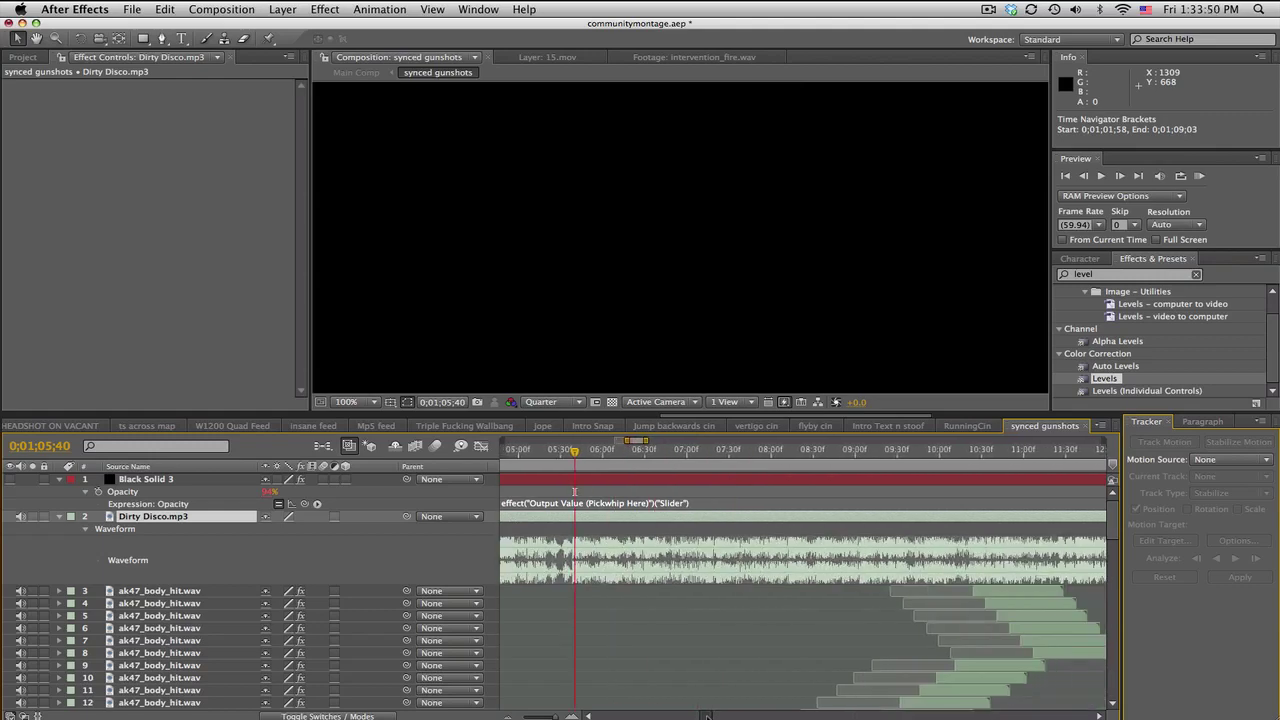
{"action": "left_click_drag", "start_coordinate": [724, 450], "coordinate": [949, 452]}
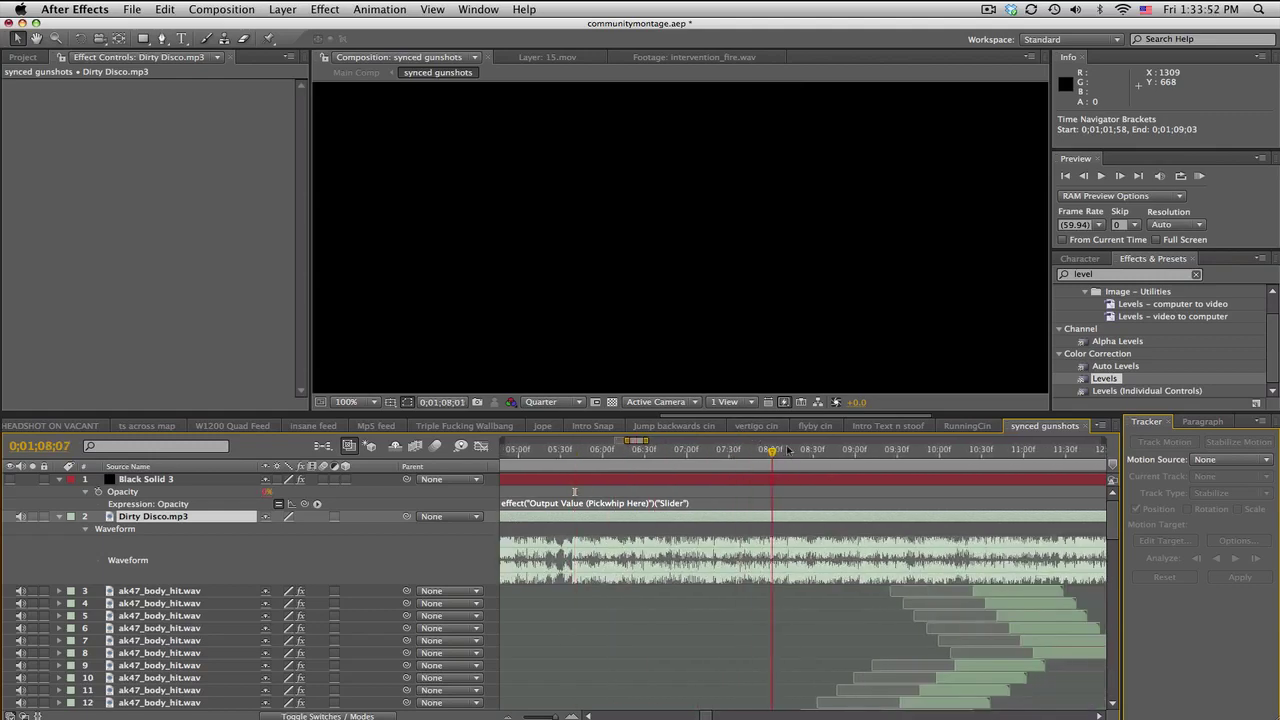
{"action": "left_click", "coordinate": [883, 450]}
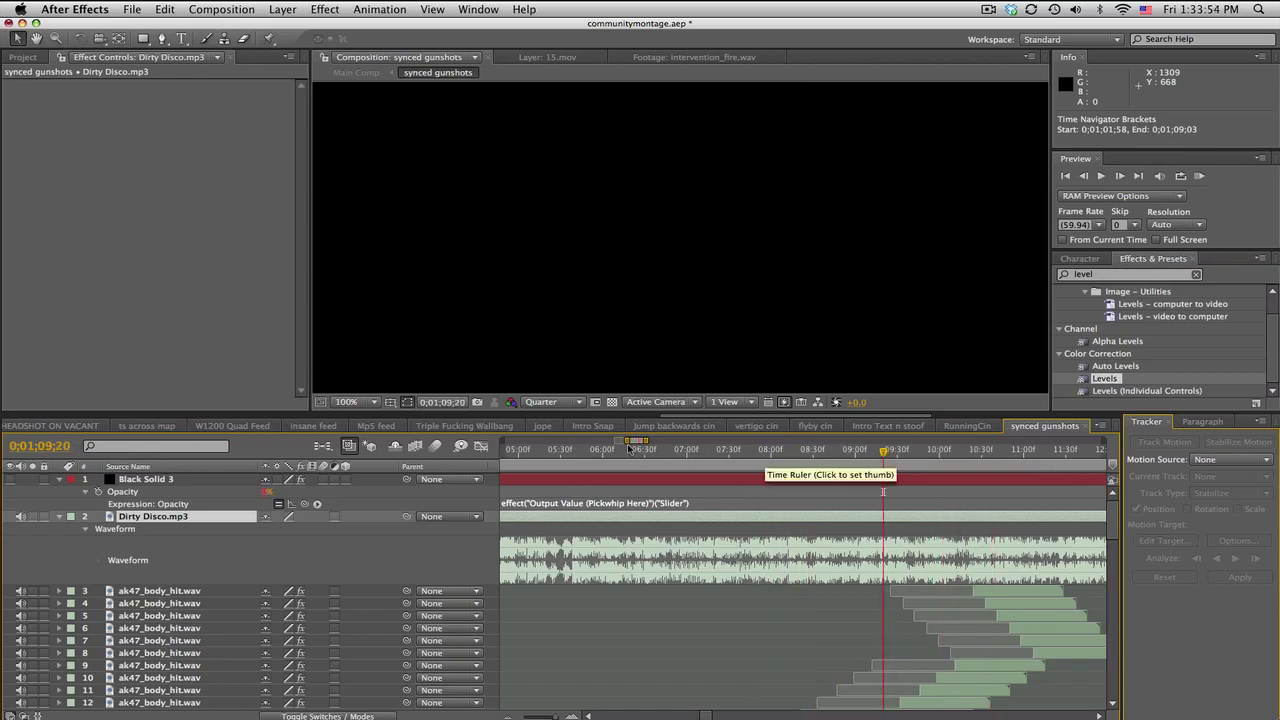
{"action": "scroll", "coordinate": [659, 446], "scroll_direction": "down", "scroll_amount": 2}
{"action": "left_click_drag", "start_coordinate": [647, 440], "coordinate": [683, 440]}
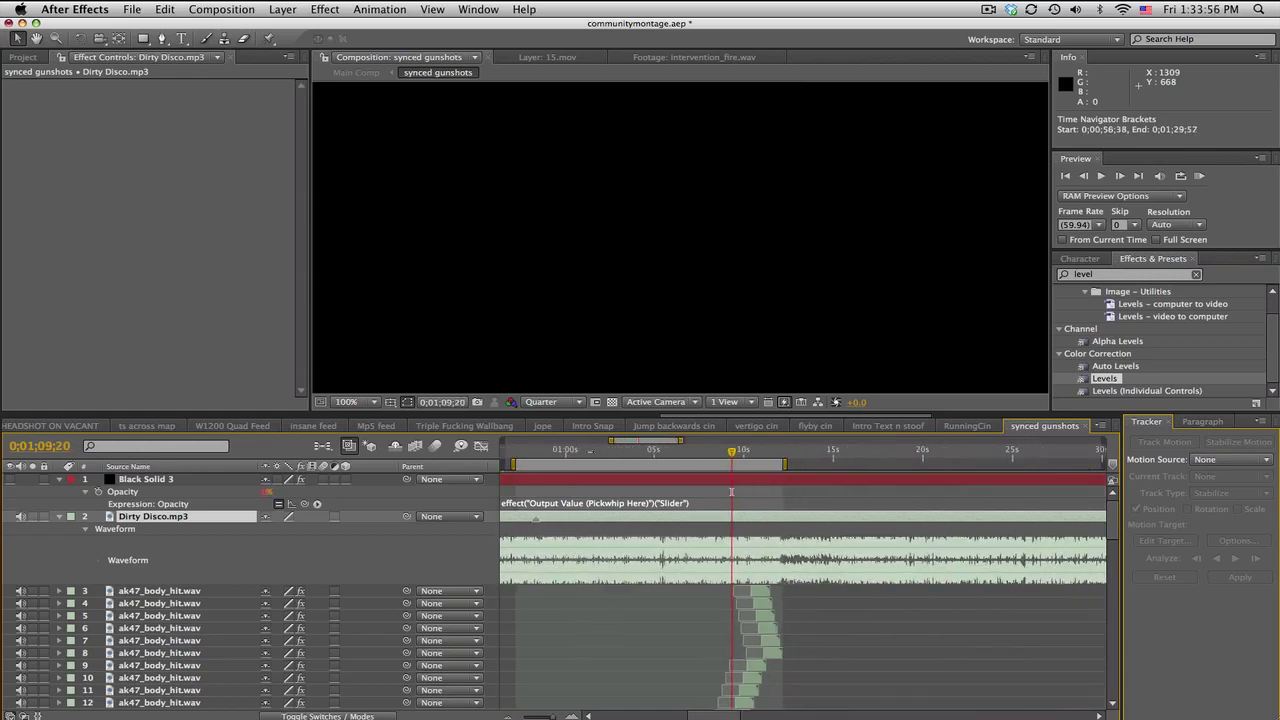
{"action": "left_click", "coordinate": [64, 517]}
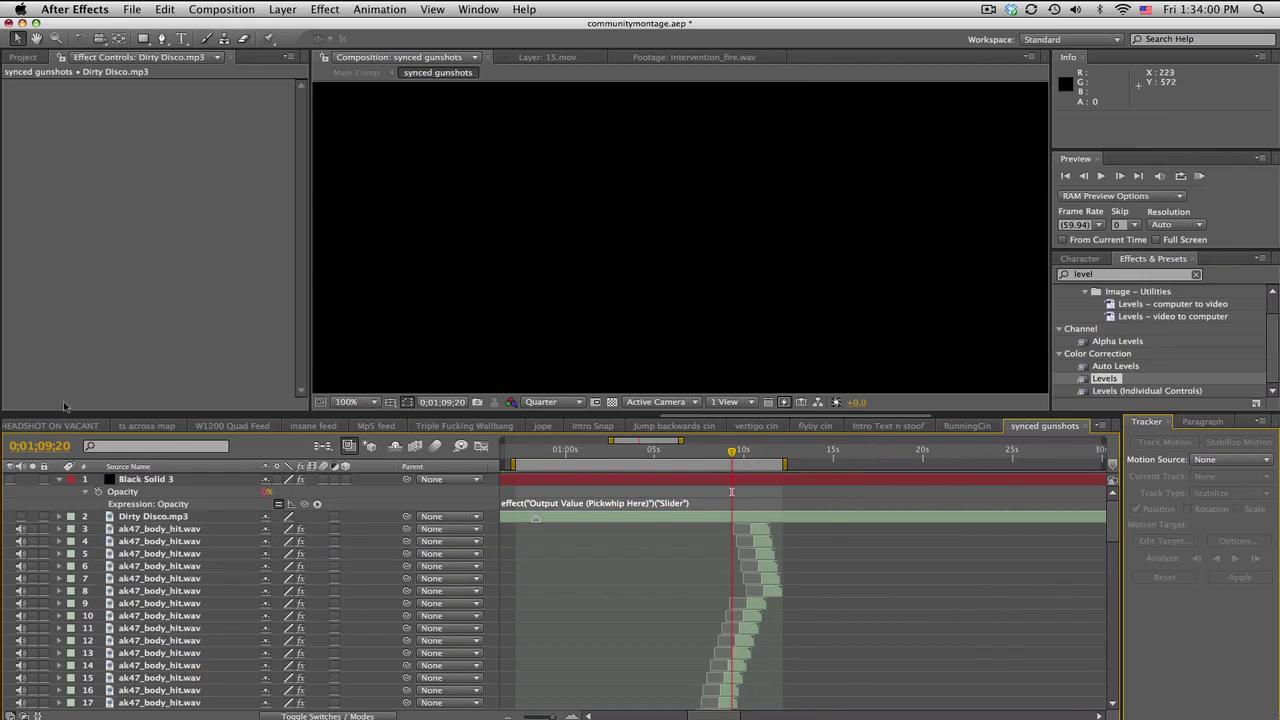
{"action": "left_click_drag", "start_coordinate": [668, 413], "coordinate": [106, 426]}
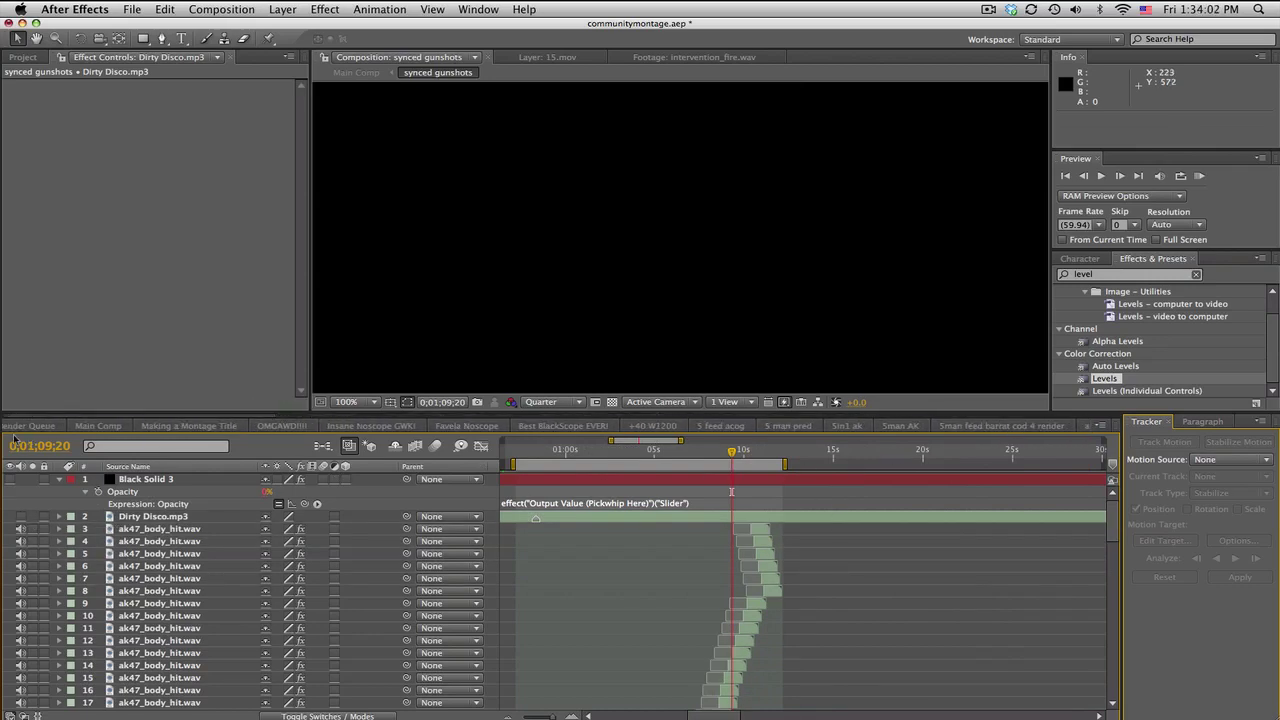
Step: Return to Main Comp and open the 5man AK composition from the Project panel
{"action": "left_click", "coordinate": [106, 426]}
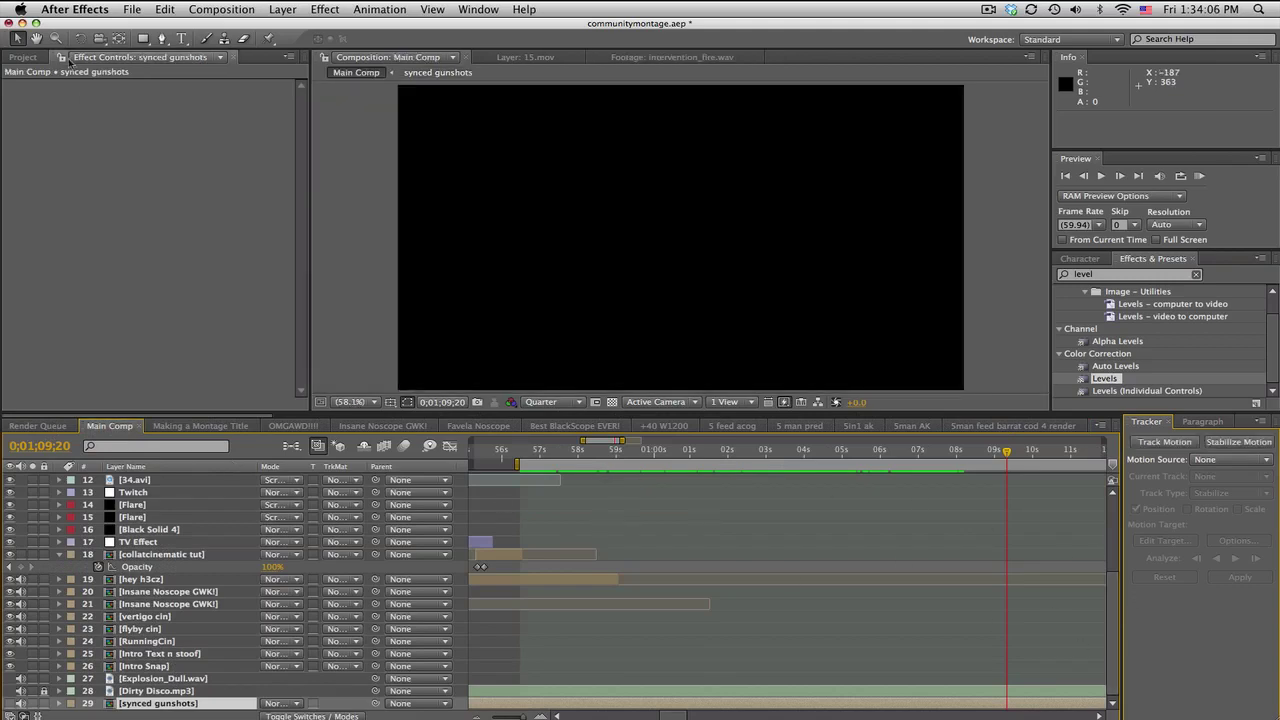
{"action": "left_click", "coordinate": [14, 58]}
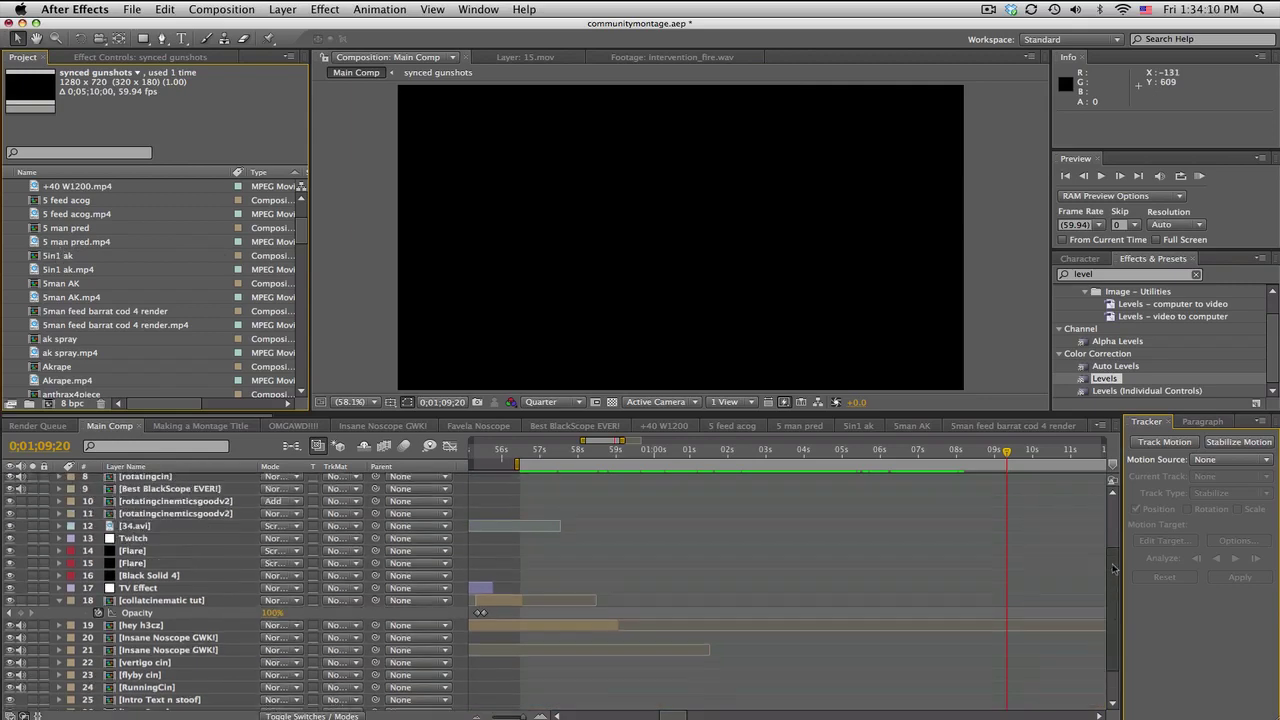
{"action": "scroll", "coordinate": [1107, 604], "scroll_direction": "up", "scroll_amount": 5}
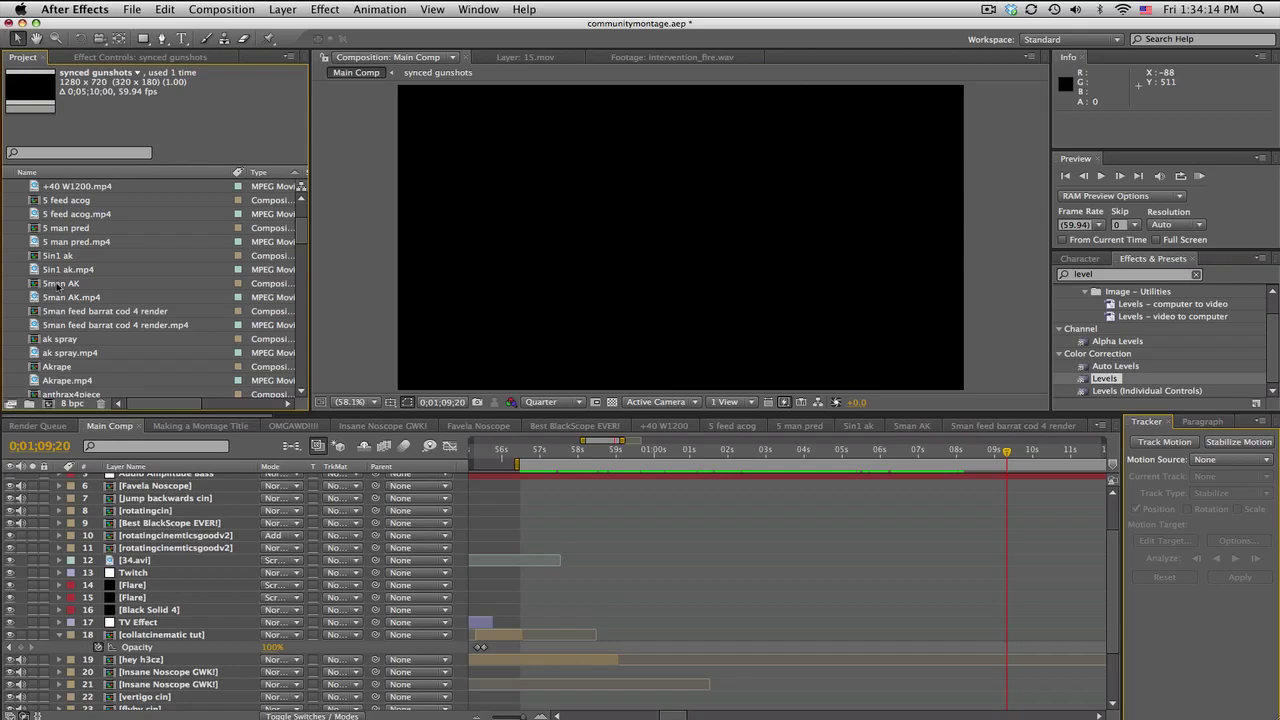
{"action": "double_click", "coordinate": [57, 285]}
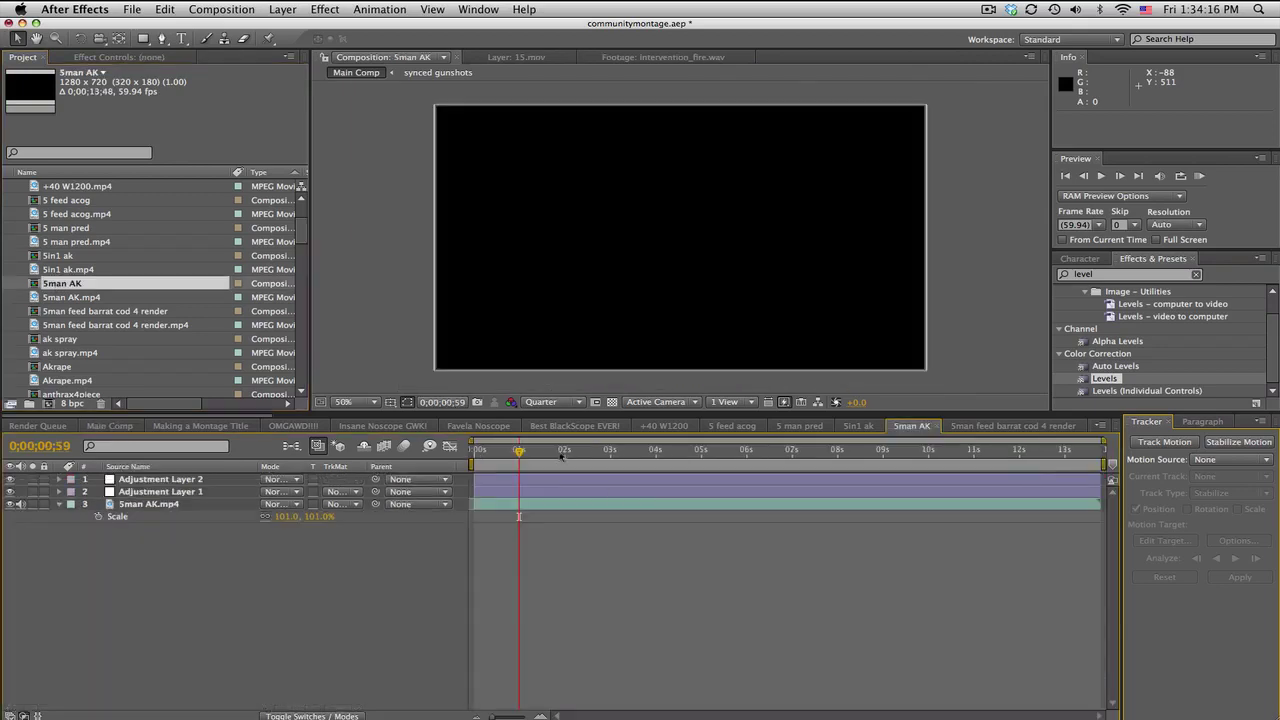
Step: Preview the Sin1 ak composition at 0;00;02;55, then return to Main Comp
{"action": "double_click", "coordinate": [68, 257]}
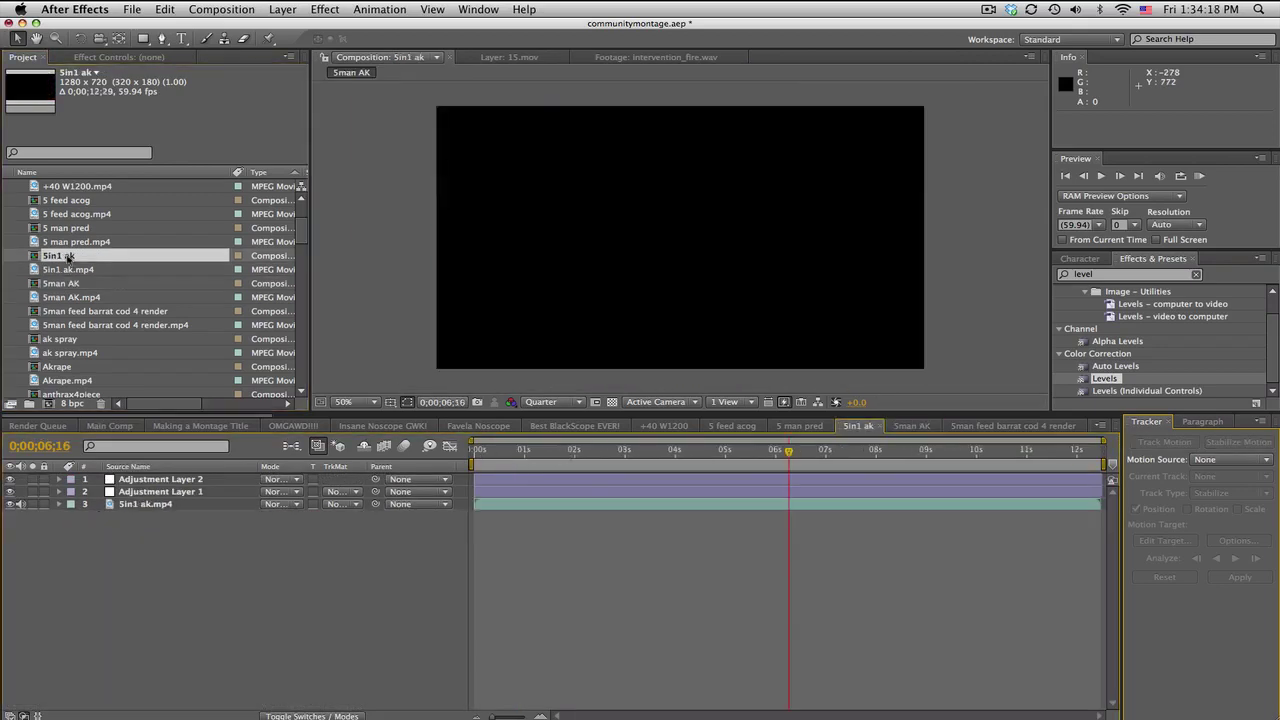
{"action": "left_click", "coordinate": [621, 451]}
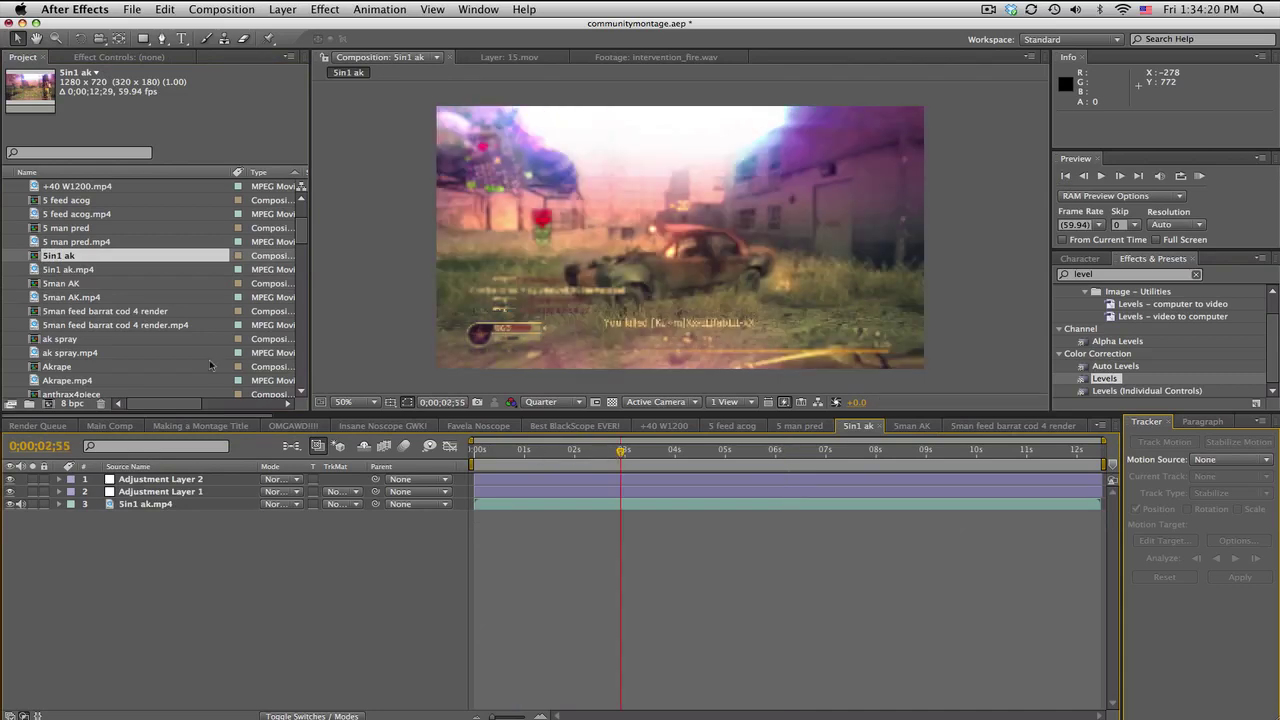
{"action": "left_click", "coordinate": [109, 426]}
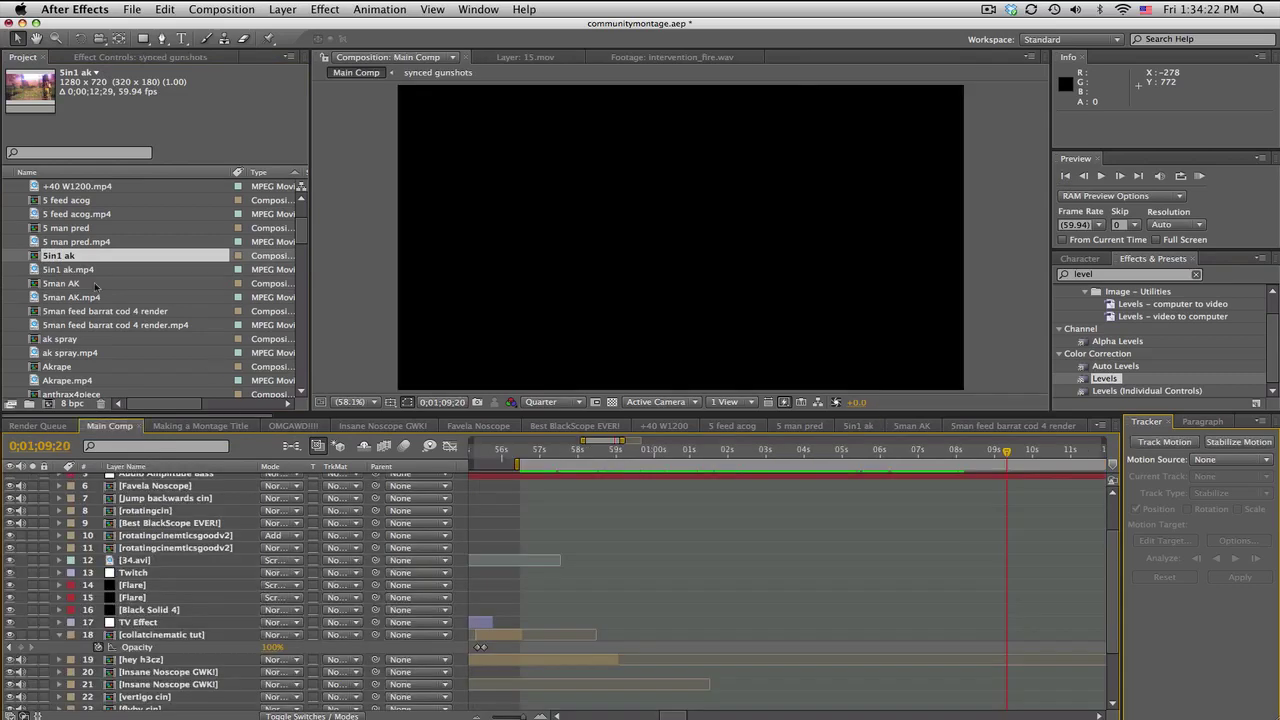
Step: Place Sin1 ak as layer 17 starting 0;00;58;26, with synced gunshots moved to layer 18
{"action": "left_click_drag", "start_coordinate": [68, 258], "coordinate": [651, 617]}
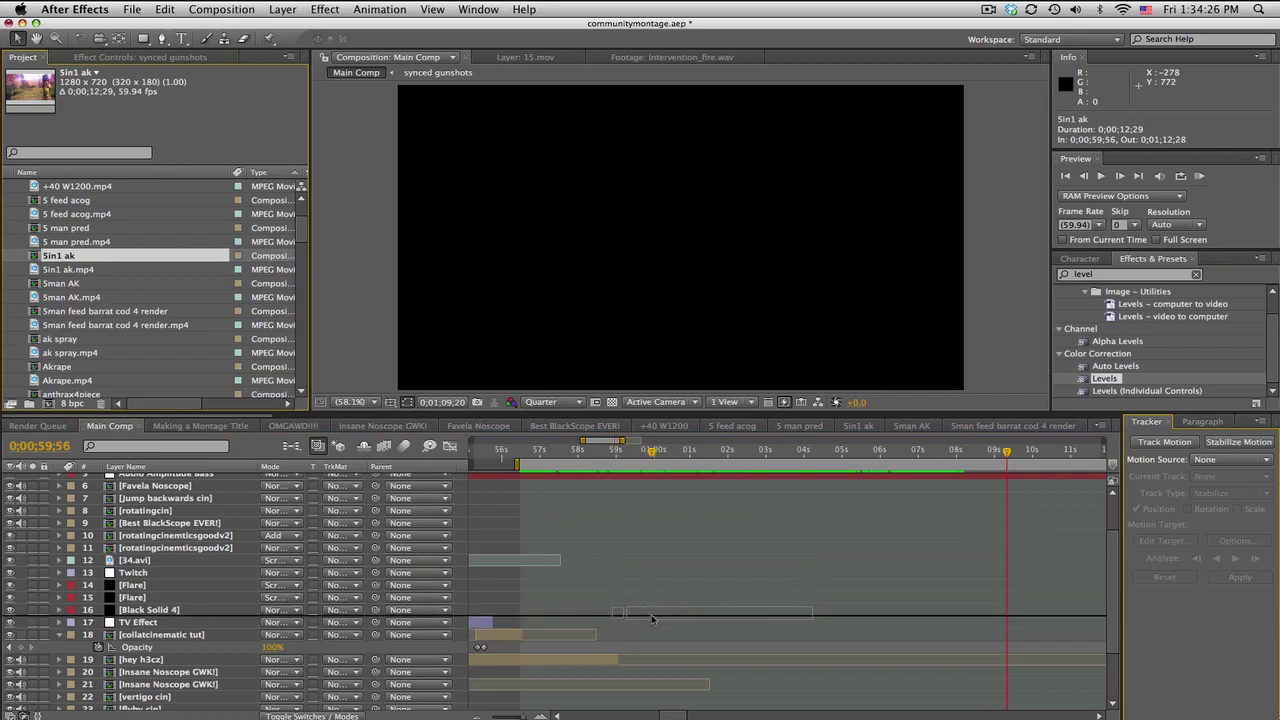
{"action": "left_click_drag", "start_coordinate": [651, 614], "coordinate": [651, 616]}
{"action": "left_click_drag", "start_coordinate": [685, 678], "coordinate": [629, 678]}
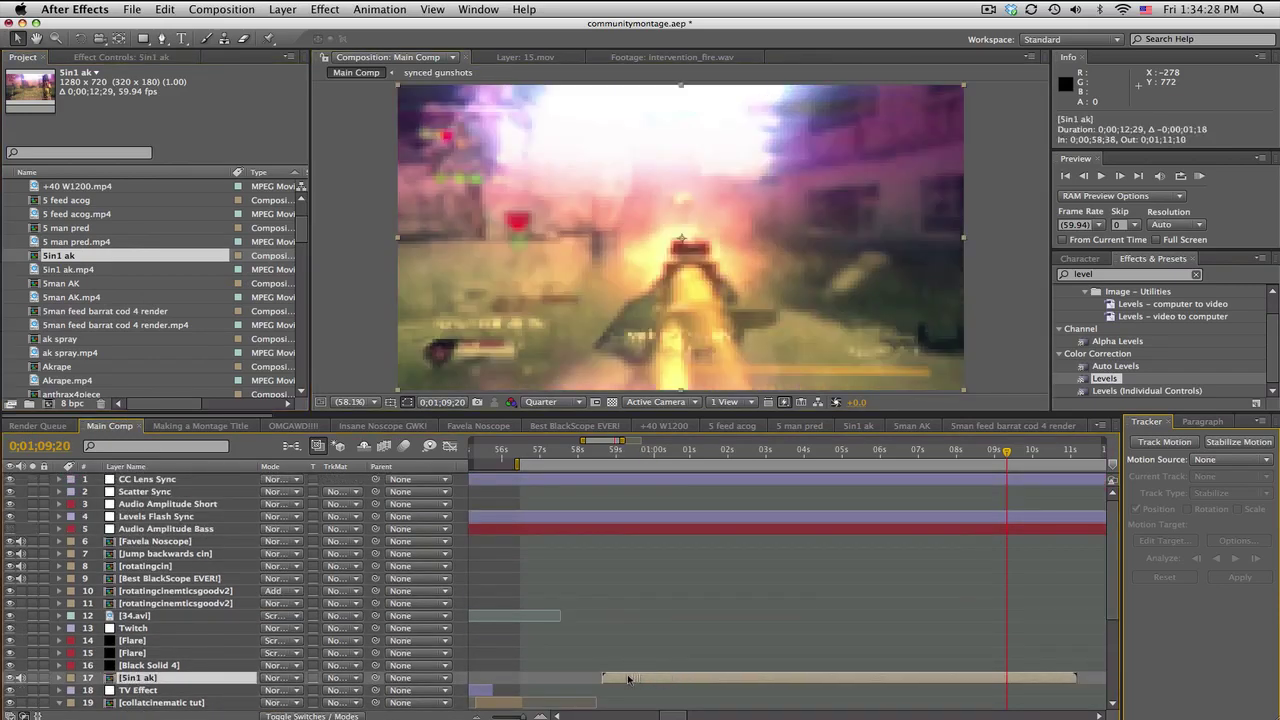
{"action": "left_click_drag", "start_coordinate": [1114, 589], "coordinate": [1115, 641]}
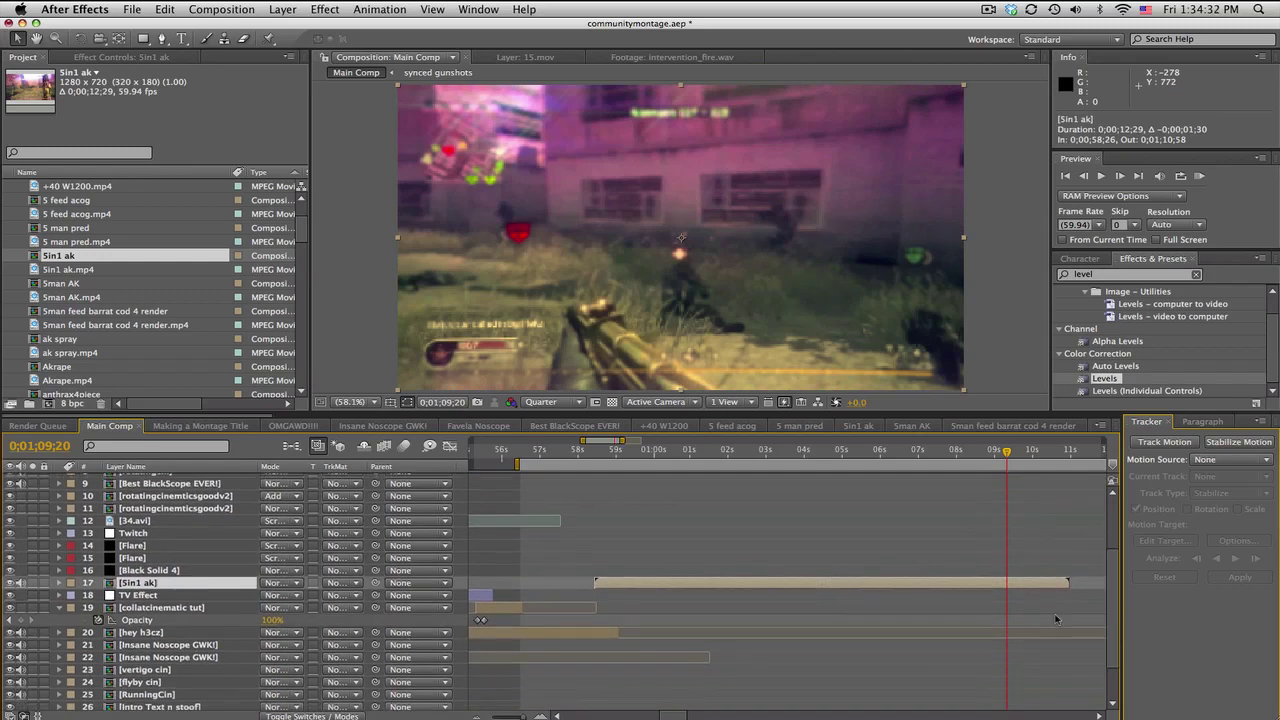
{"action": "left_click_drag", "start_coordinate": [1110, 597], "coordinate": [1112, 625]}
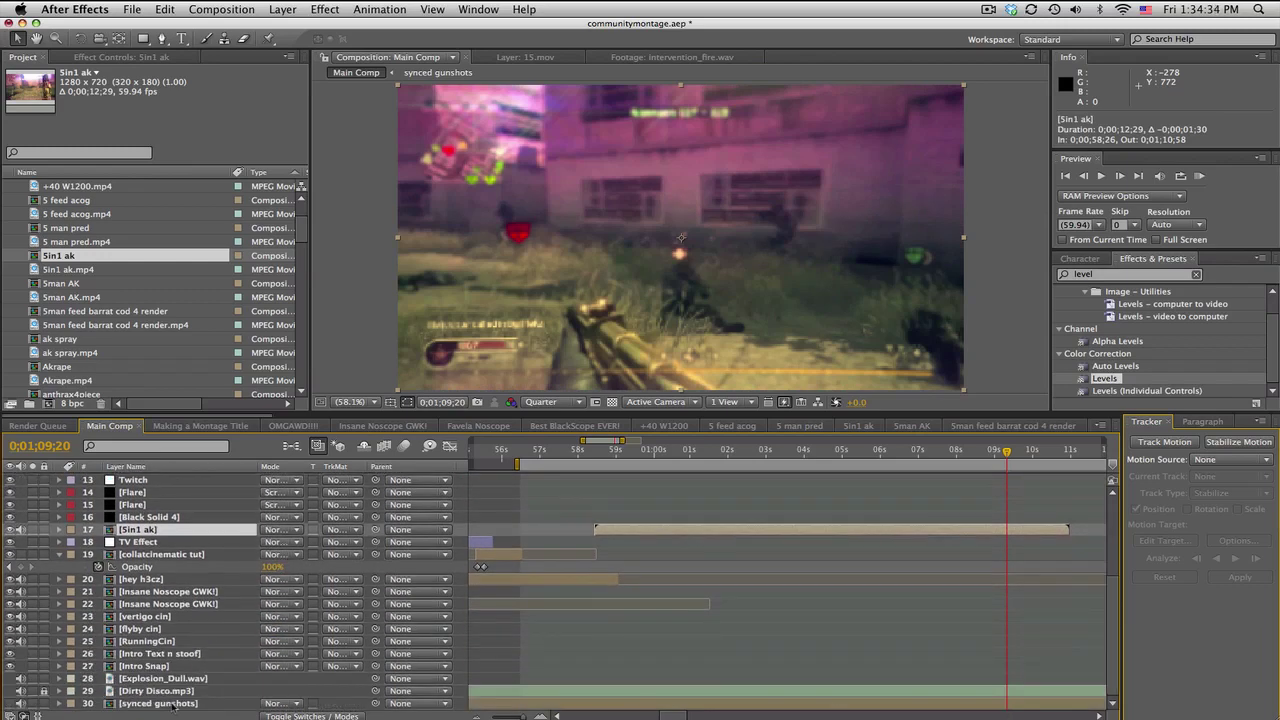
{"action": "left_click_drag", "start_coordinate": [172, 705], "coordinate": [162, 543]}
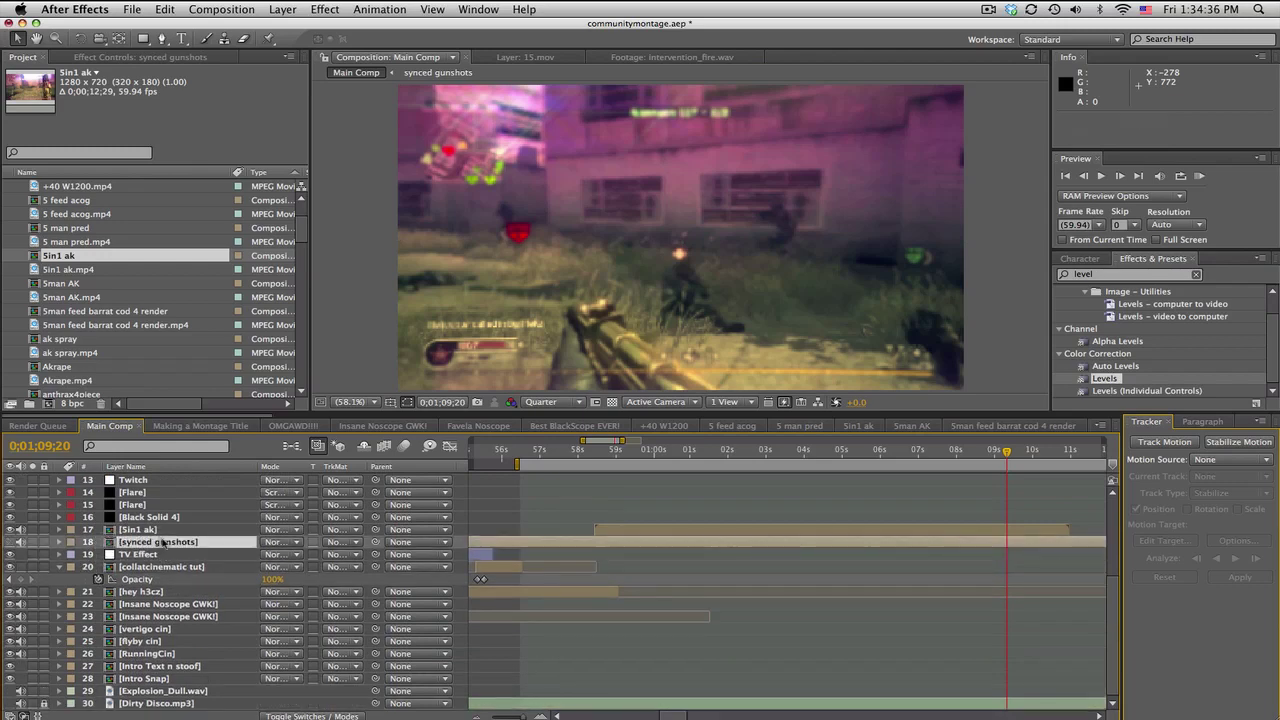
Step: Show the synced gunshots waveform and trim its in-point to 0;00;57;49
{"action": "left_click", "coordinate": [577, 453]}
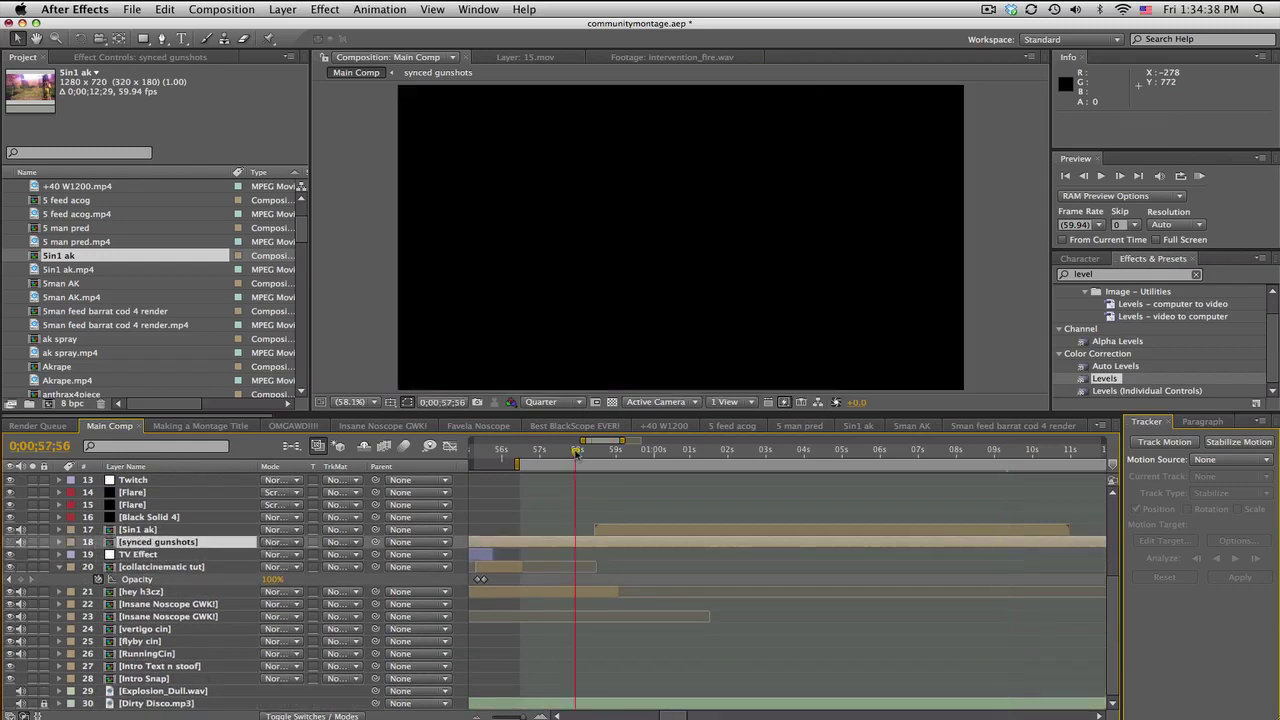
{"action": "key", "text": "l"}
{"action": "key", "text": "l"}
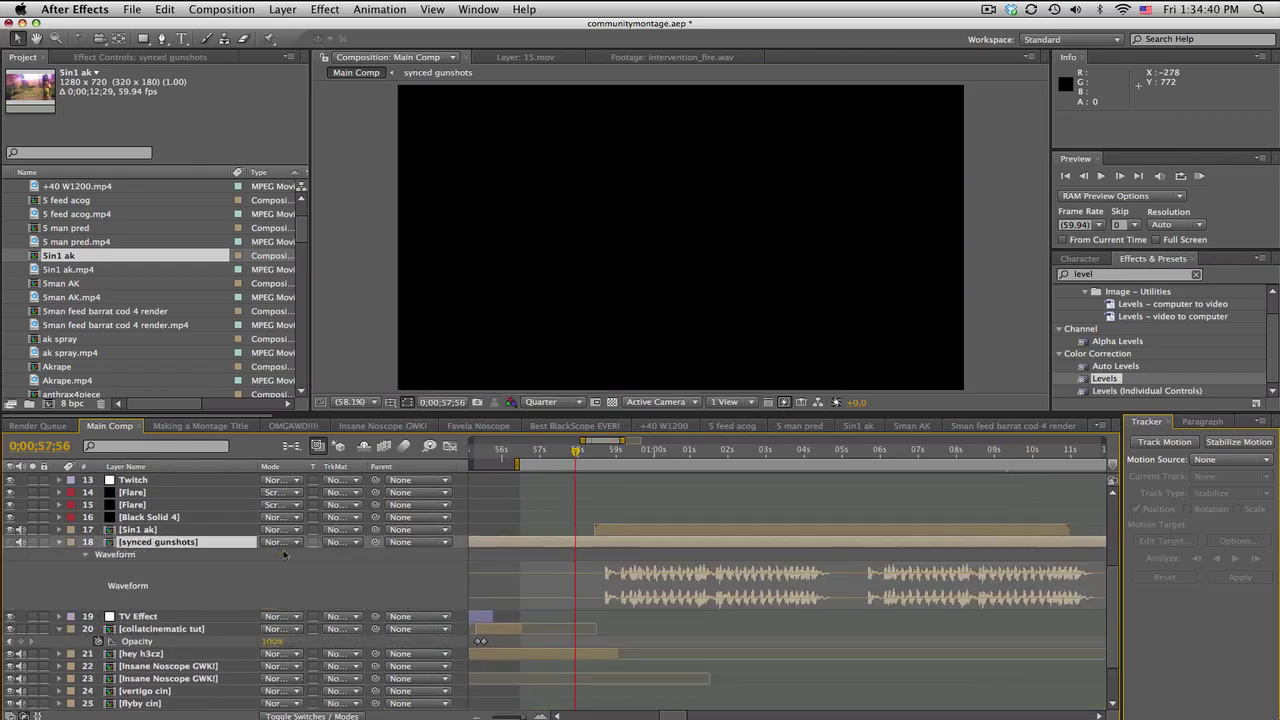
{"action": "left_click", "coordinate": [570, 453]}
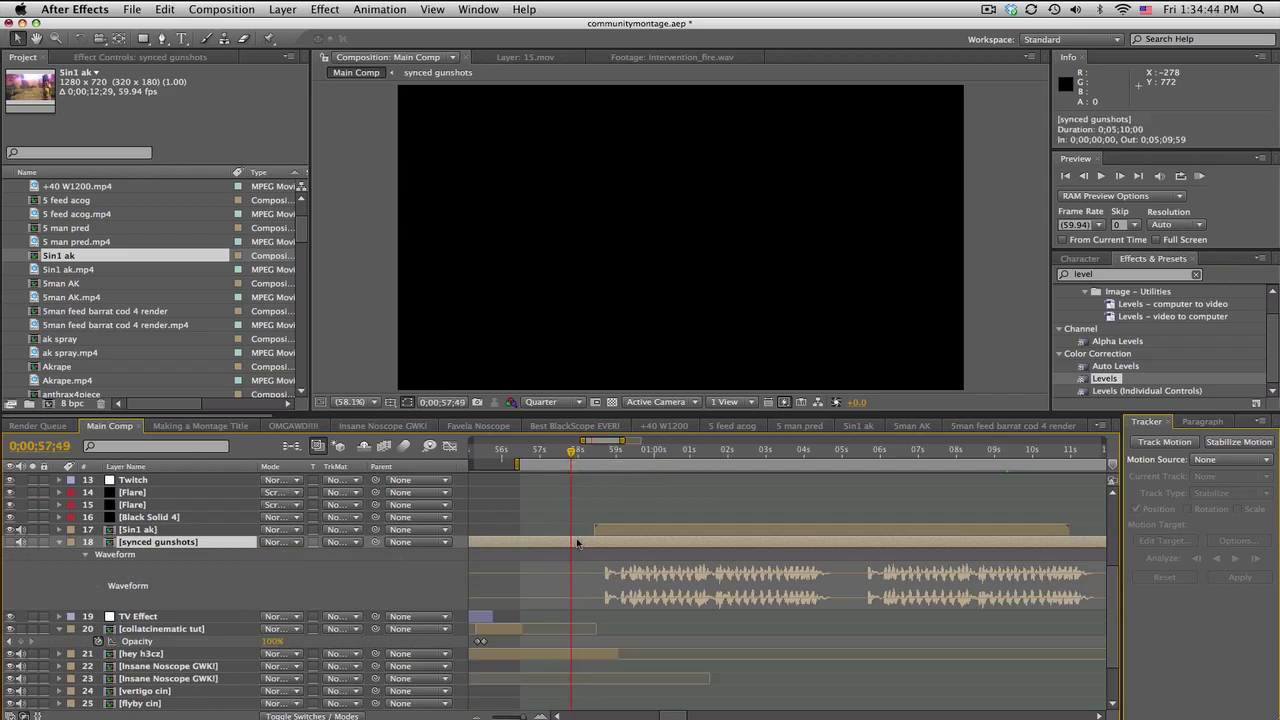
{"action": "key", "text": "alt+bracketleft"}
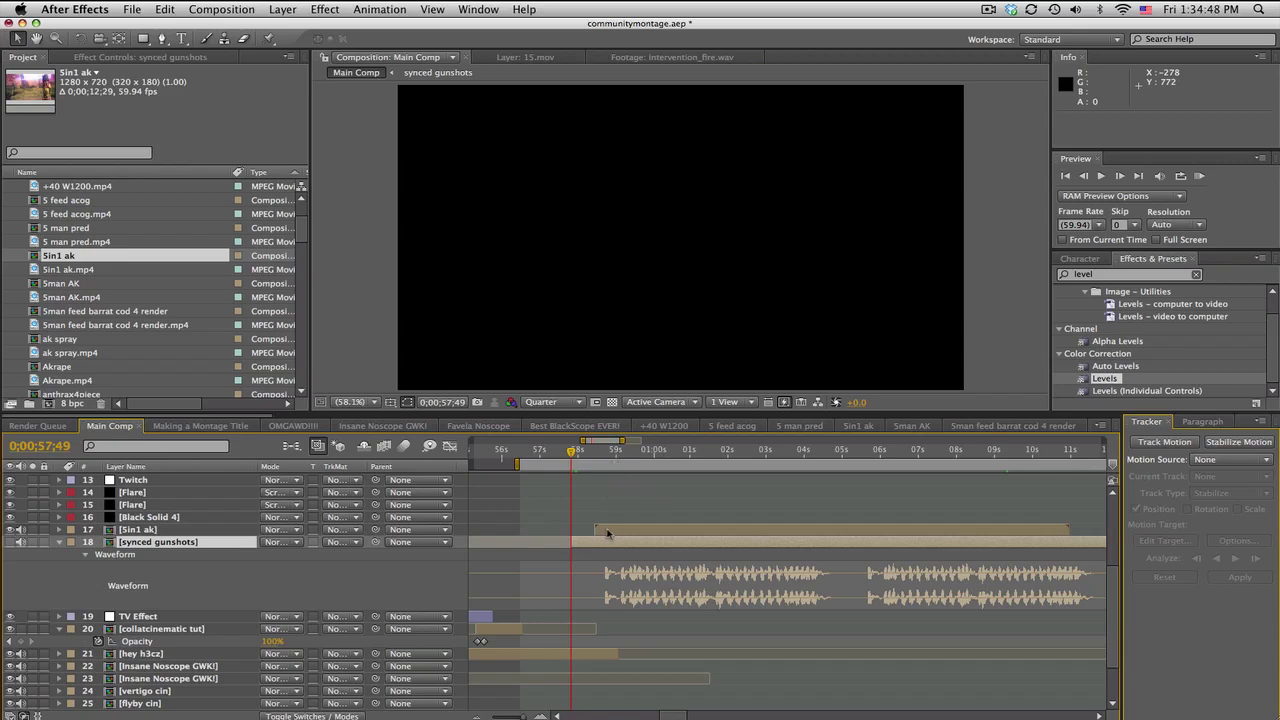
Step: Select Sin1 ak and scrub its opening from 0;00;58;36 to 0;00;59;33
{"action": "left_click", "coordinate": [606, 530]}
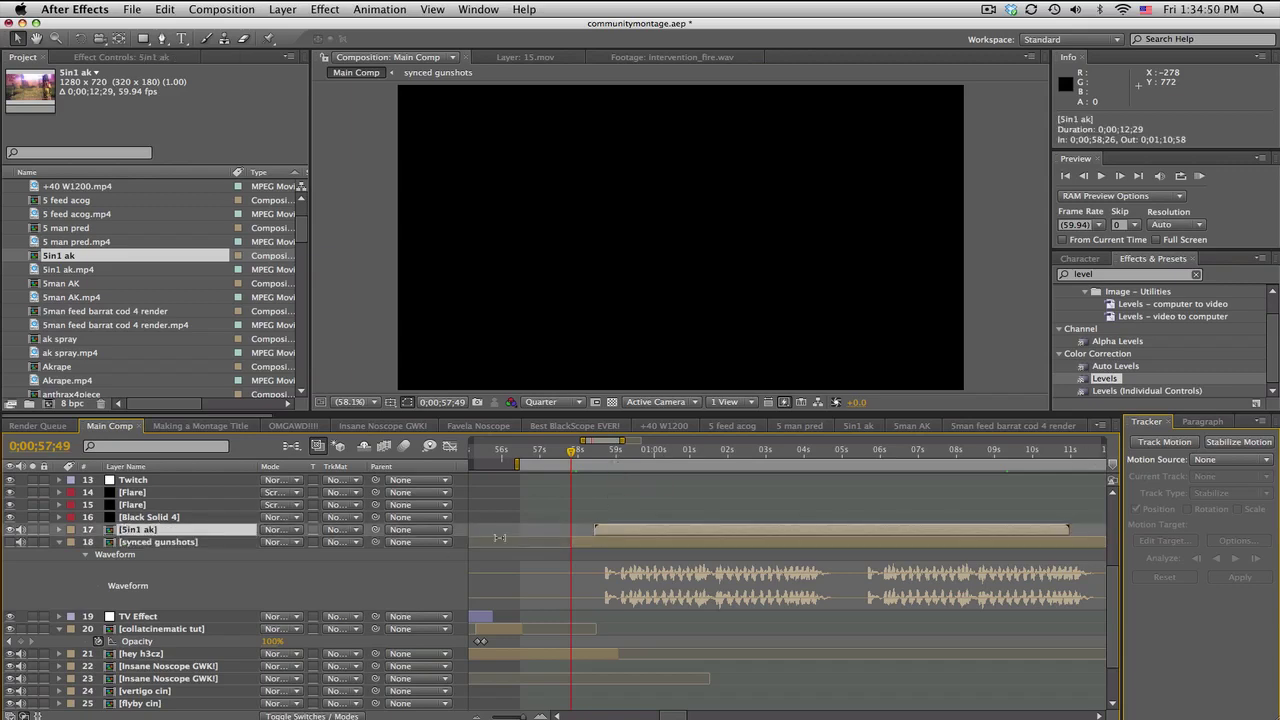
{"action": "left_click", "coordinate": [601, 452]}
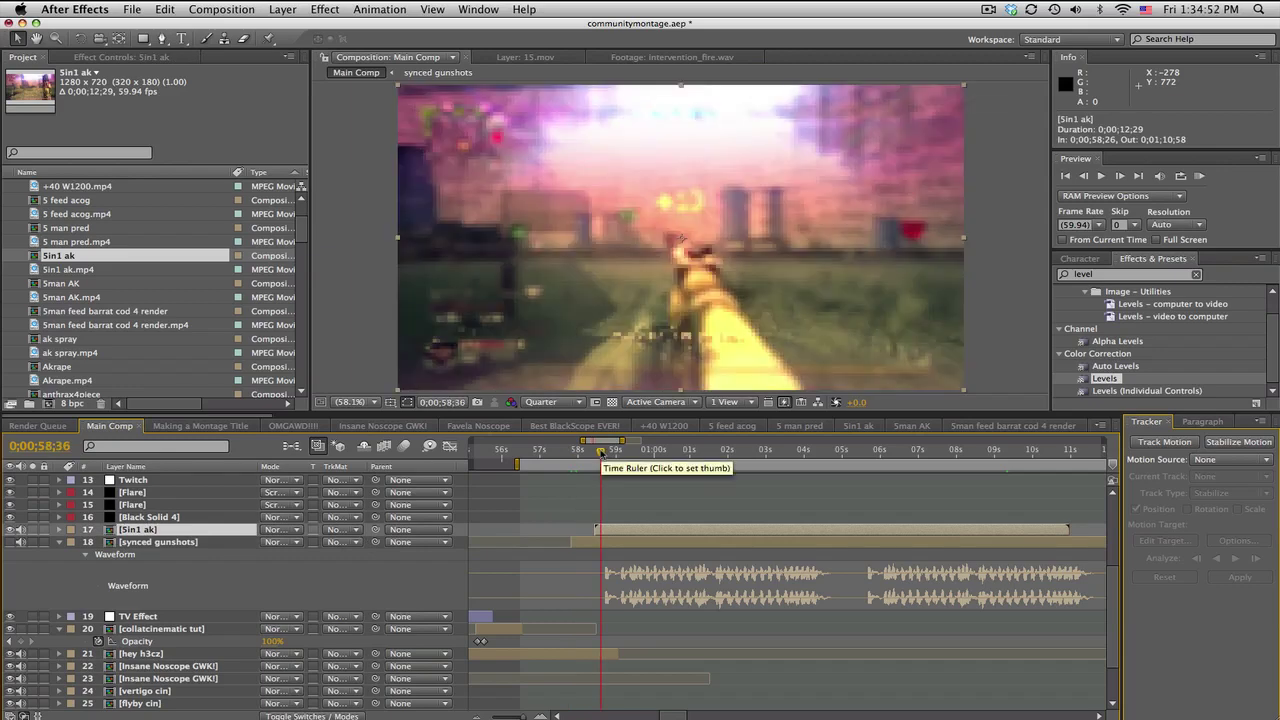
{"action": "mouse_move", "coordinate": [604, 453]}
{"action": "left_mouse_down"}
{"action": "mouse_move", "coordinate": [681, 456]}
{"action": "mouse_move", "coordinate": [594, 460]}
{"action": "left_mouse_up"}
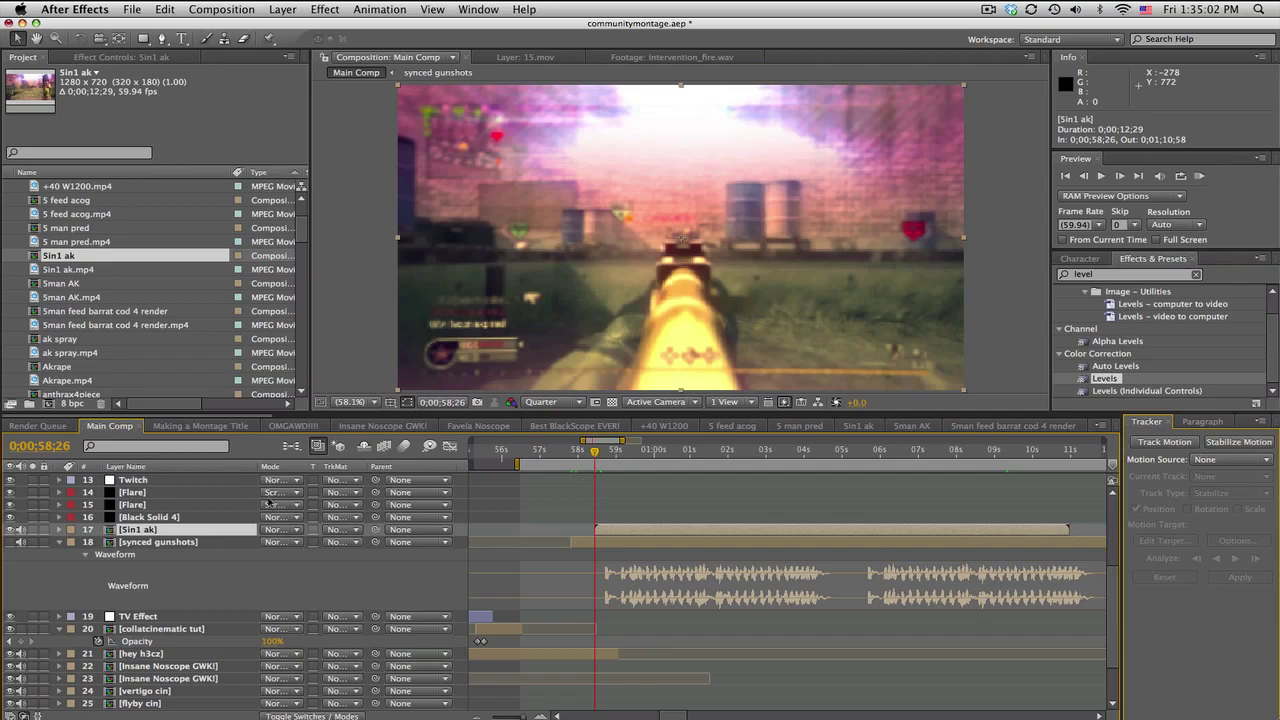
Step: Enable Time Remapping on Sin1 ak and keyframe it at 0;00;58;27 (value 0;00;00;01)
{"action": "left_click", "coordinate": [283, 8]}
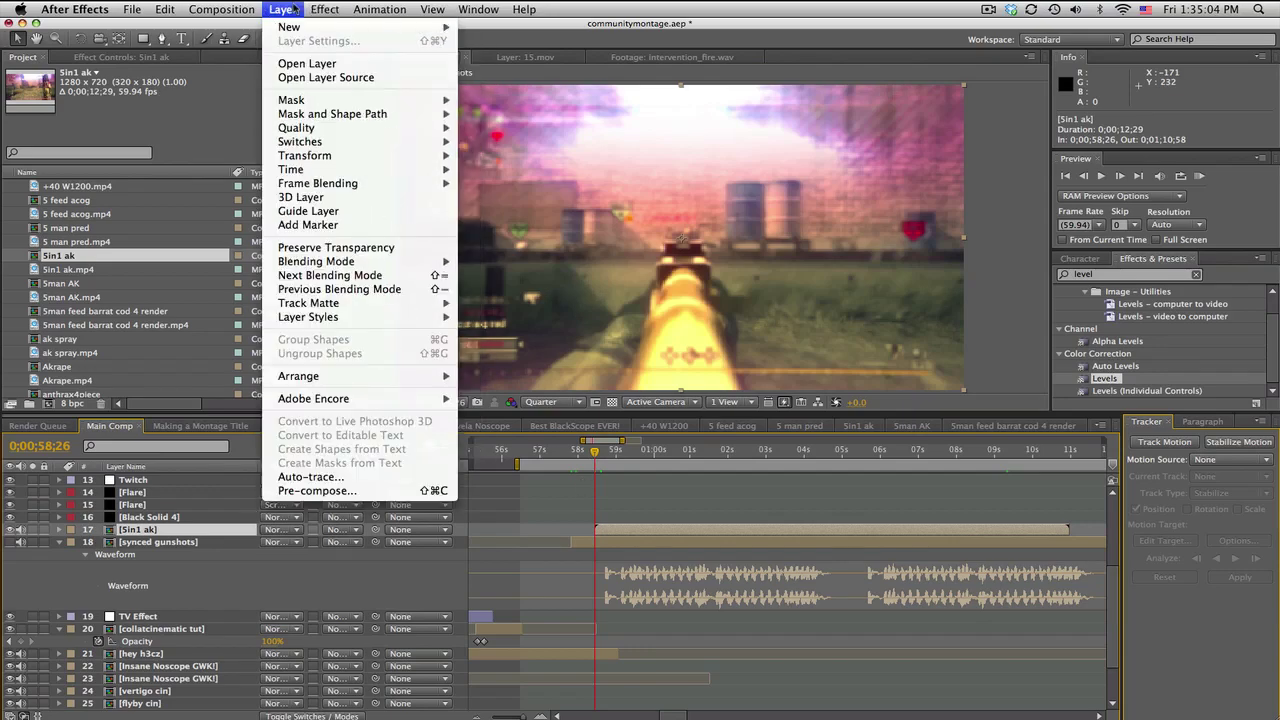
{"action": "mouse_move", "coordinate": [305, 173]}
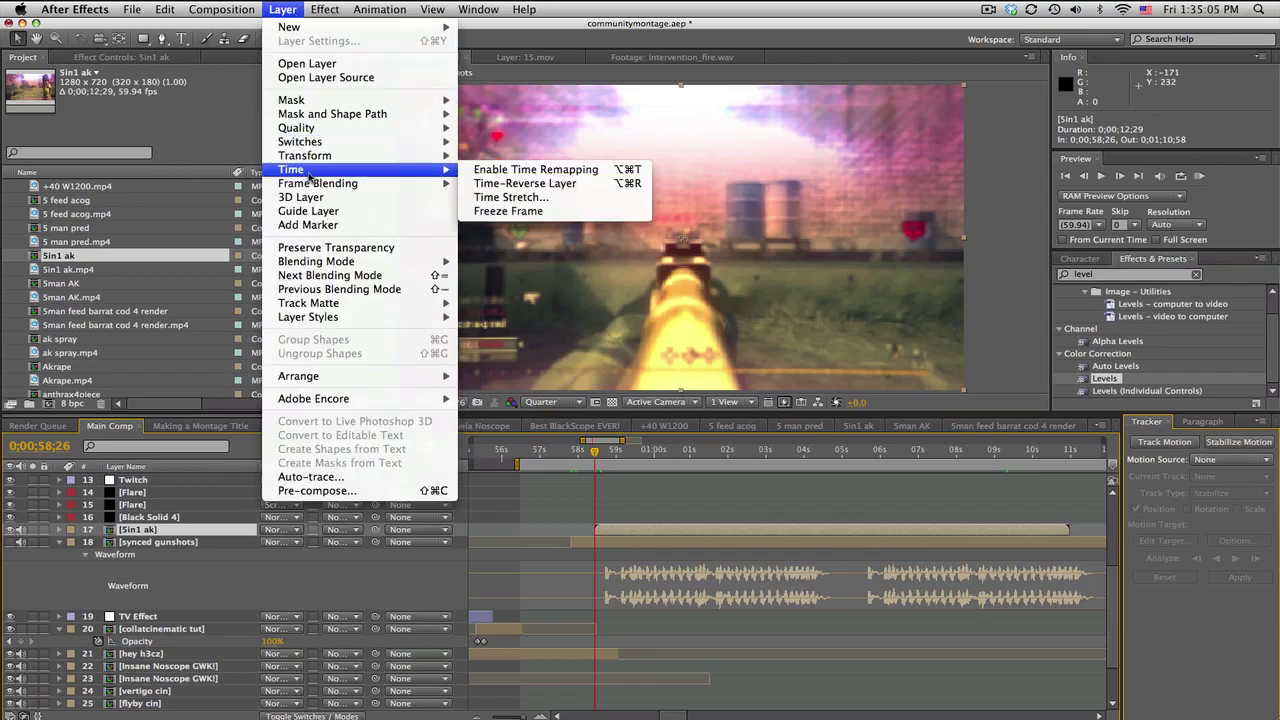
{"action": "left_click", "coordinate": [493, 172]}
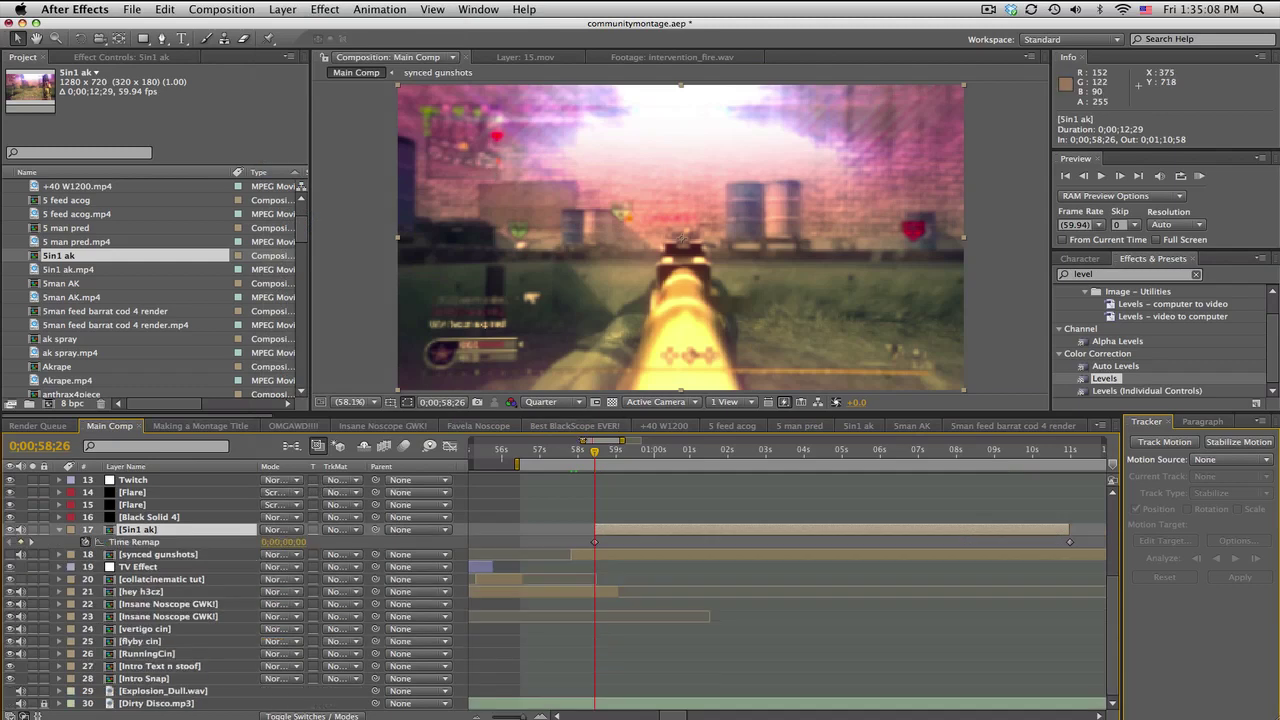
{"action": "key", "text": "equal"}
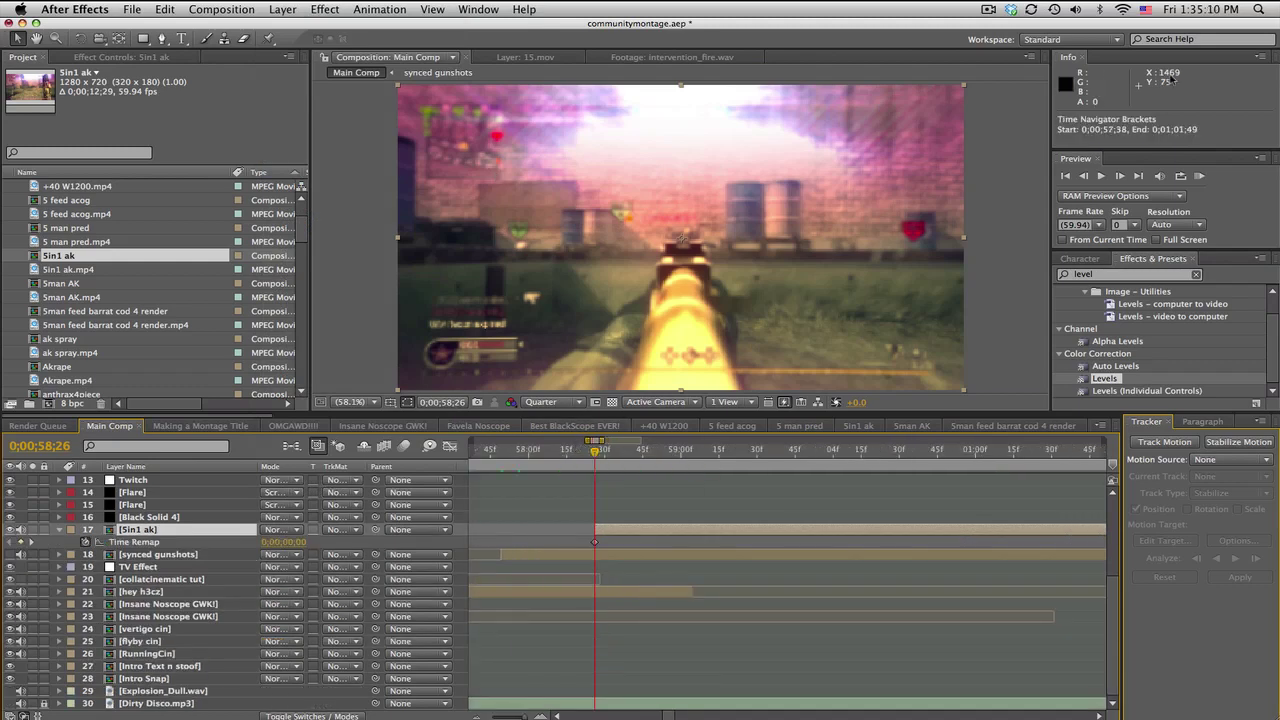
{"action": "left_click", "coordinate": [1120, 175]}
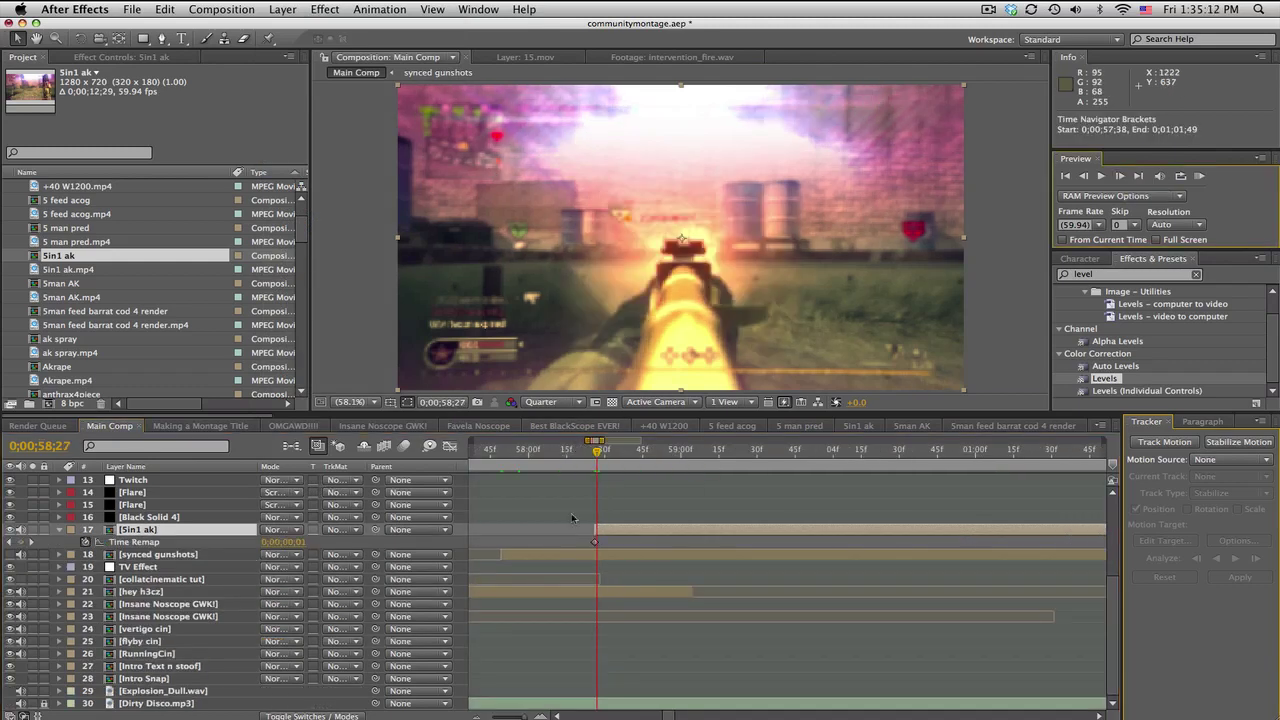
{"action": "left_click", "coordinate": [21, 542]}
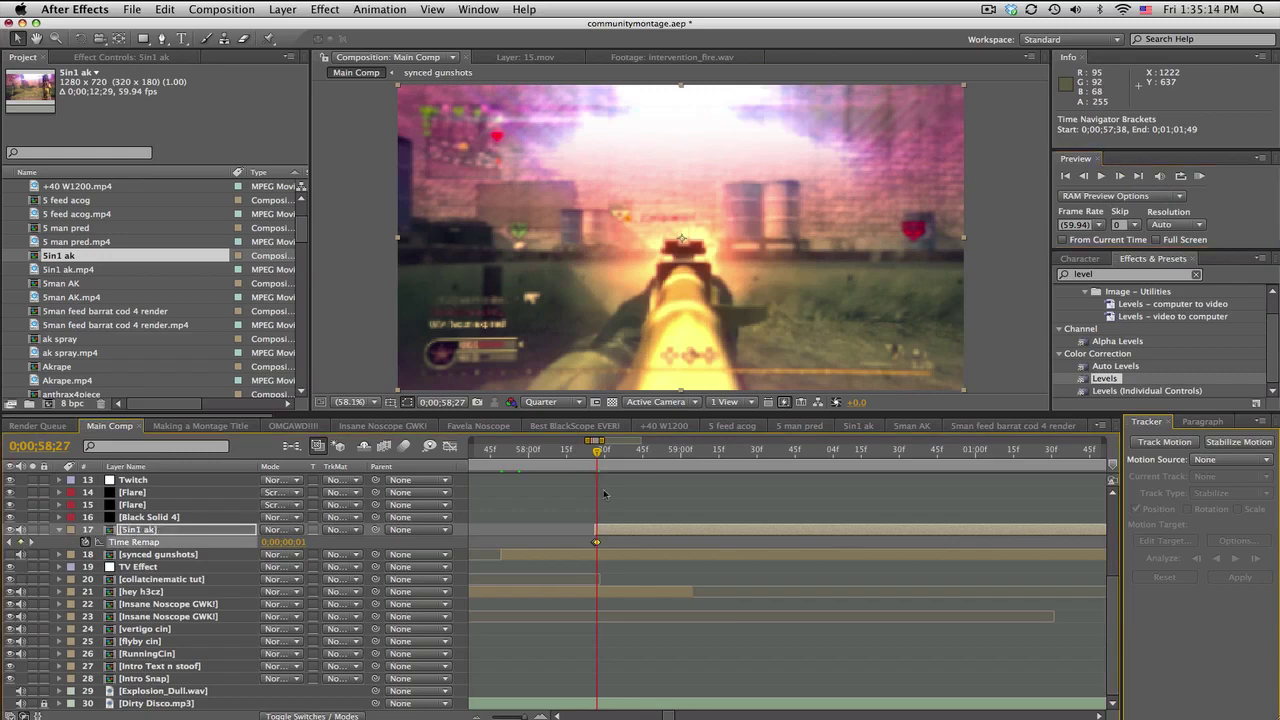
Step: Frame-step to the gunshot and add a Time Remap keyframe on Sin1 ak at 0;00;59;44
{"action": "left_click", "coordinate": [1120, 175]}
{"action": "left_click", "coordinate": [1120, 175]}
{"action": "left_click", "coordinate": [1120, 175]}
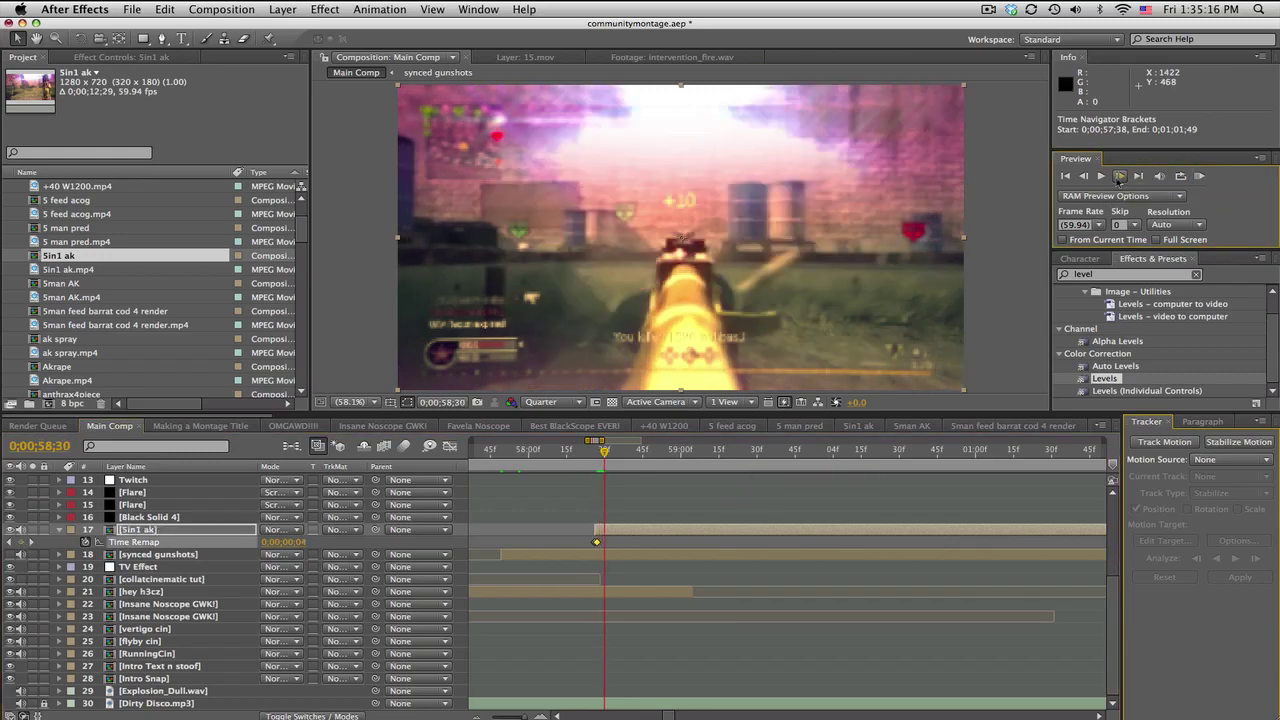
{"action": "left_click", "coordinate": [1120, 175]}
{"action": "left_click", "coordinate": [1120, 175]}
{"action": "left_click", "coordinate": [1120, 175]}
{"action": "left_click", "coordinate": [1120, 175]}
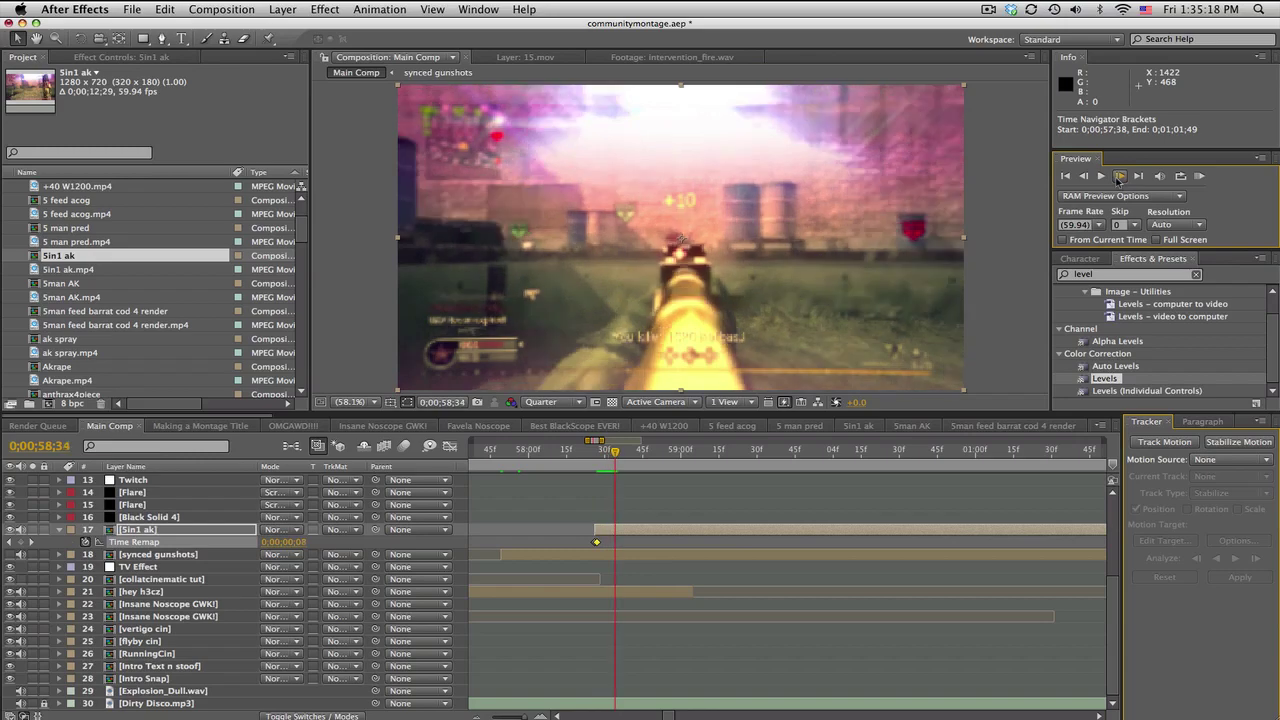
{"action": "left_click", "coordinate": [1120, 175]}
{"action": "left_click", "coordinate": [1120, 175]}
{"action": "left_click", "coordinate": [1120, 175]}
{"action": "left_click", "coordinate": [1120, 175]}
{"action": "left_click", "coordinate": [1120, 175]}
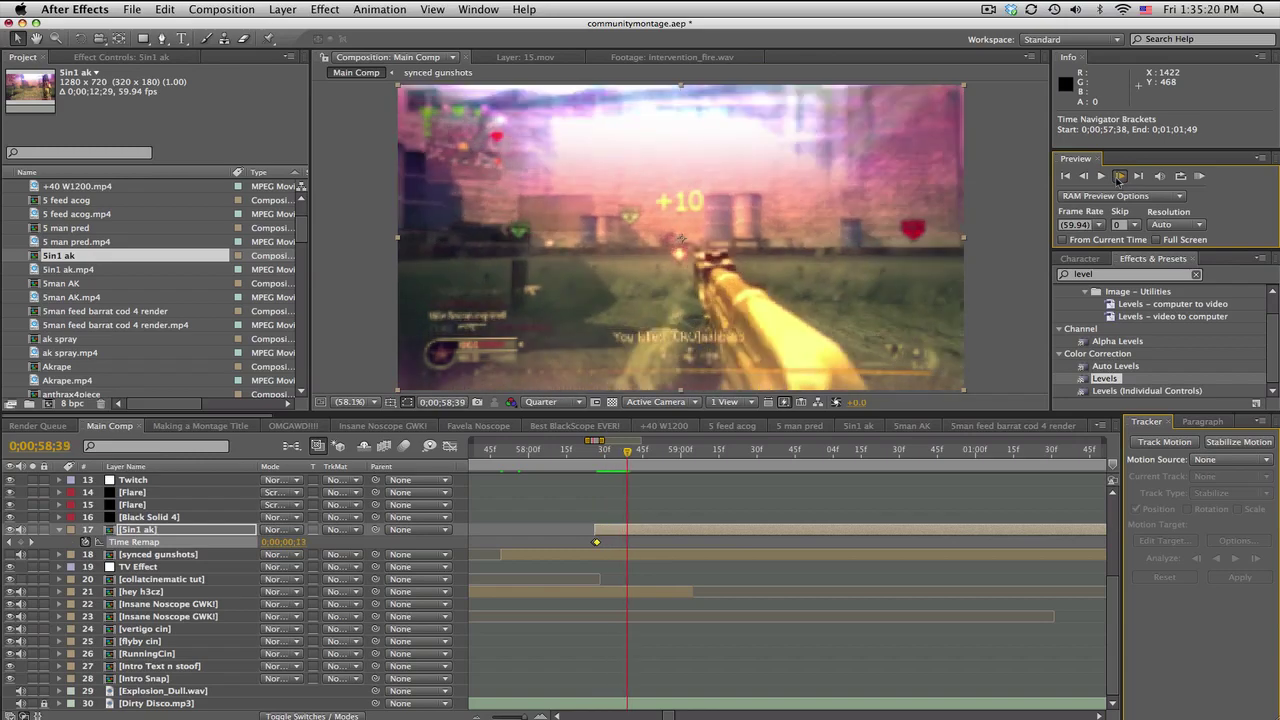
{"action": "left_click", "coordinate": [1120, 175]}
{"action": "left_click", "coordinate": [1120, 175]}
{"action": "left_click", "coordinate": [1120, 175]}
{"action": "left_click", "coordinate": [1120, 175]}
{"action": "left_click", "coordinate": [1120, 175]}
{"action": "left_click", "coordinate": [1120, 175]}
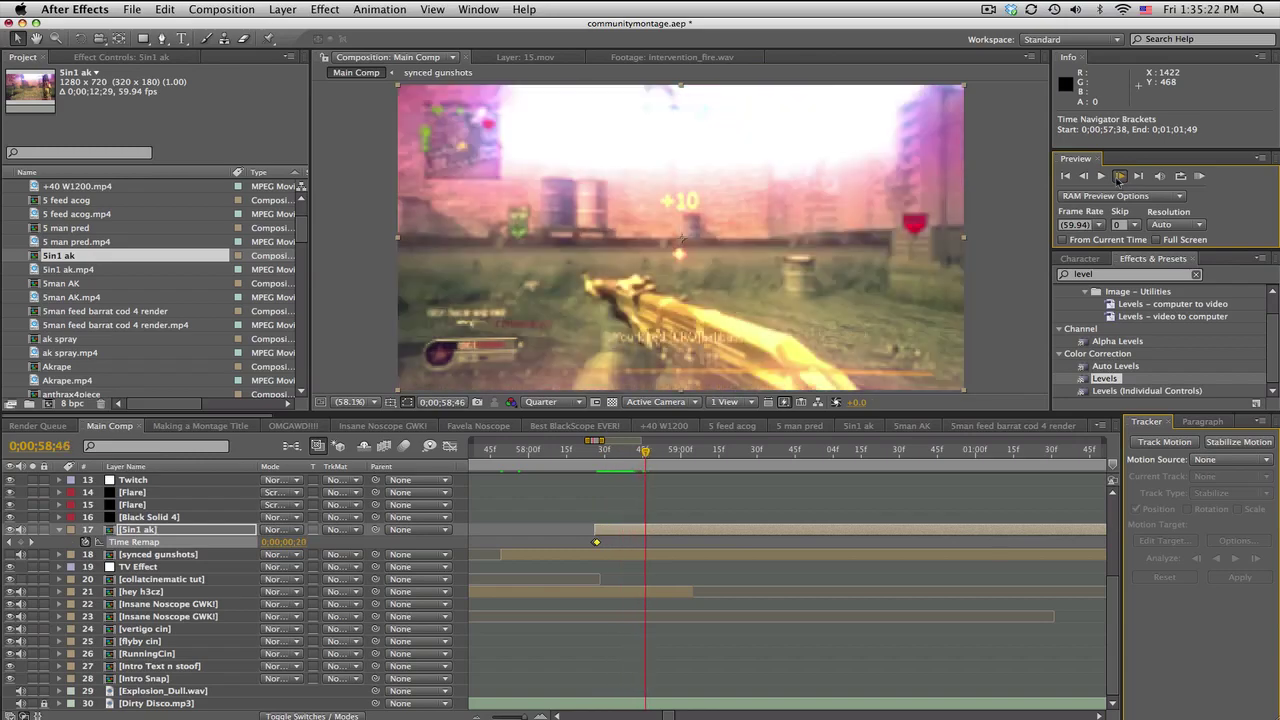
{"action": "left_click", "coordinate": [1120, 175]}
{"action": "left_click", "coordinate": [1120, 175]}
{"action": "left_click", "coordinate": [1120, 175]}
{"action": "left_click", "coordinate": [1120, 175]}
{"action": "left_click", "coordinate": [1120, 175]}
{"action": "left_click", "coordinate": [1120, 175]}
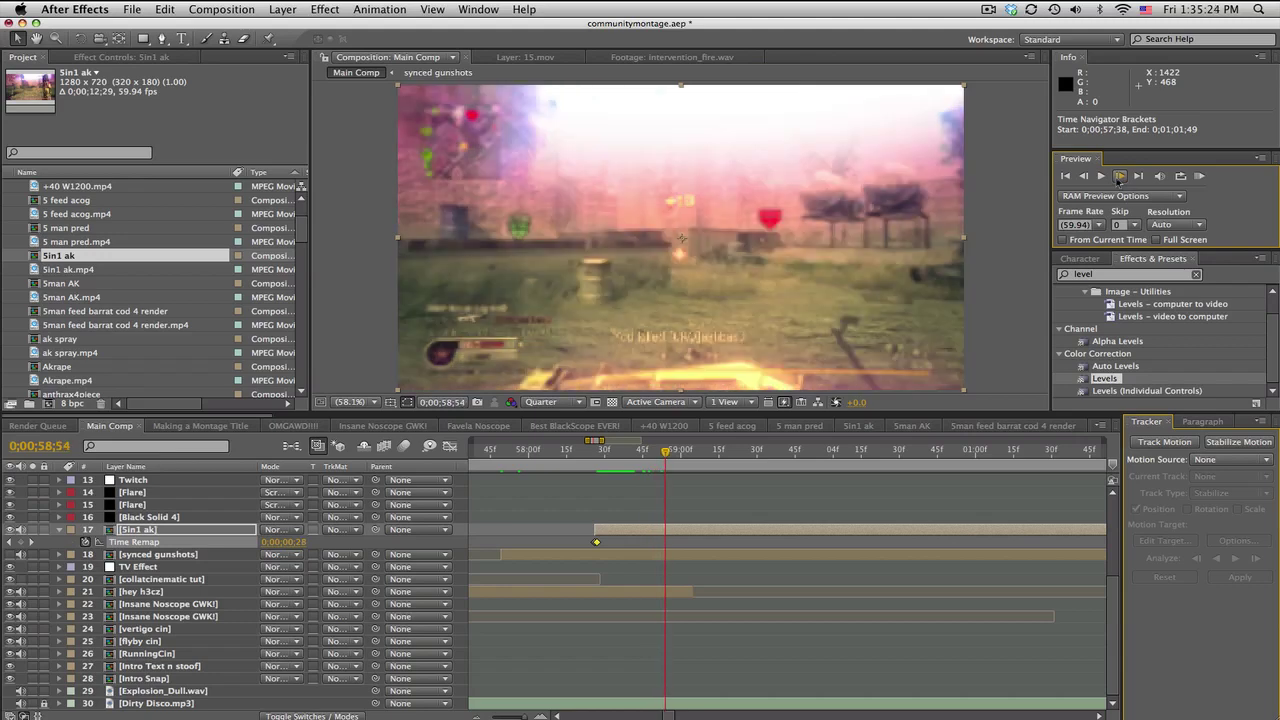
{"action": "left_click", "coordinate": [1120, 175]}
{"action": "left_click", "coordinate": [1120, 175]}
{"action": "left_click", "coordinate": [1120, 175]}
{"action": "left_click", "coordinate": [1120, 175]}
{"action": "left_click", "coordinate": [1120, 175]}
{"action": "left_click", "coordinate": [1120, 175]}
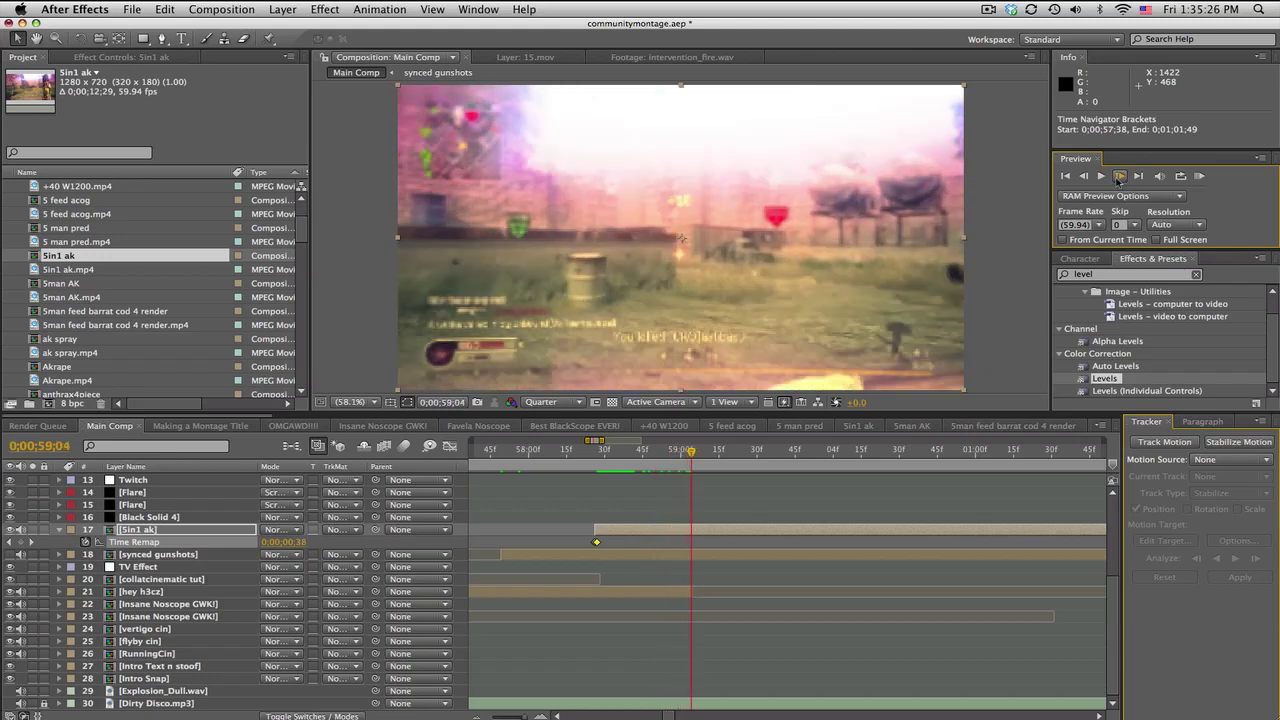
{"action": "left_click", "coordinate": [1119, 176]}
{"action": "left_click", "coordinate": [1119, 176]}
{"action": "left_click", "coordinate": [1119, 176]}
{"action": "left_click", "coordinate": [1119, 176]}
{"action": "left_click", "coordinate": [1119, 176]}
{"action": "left_click", "coordinate": [1119, 176]}
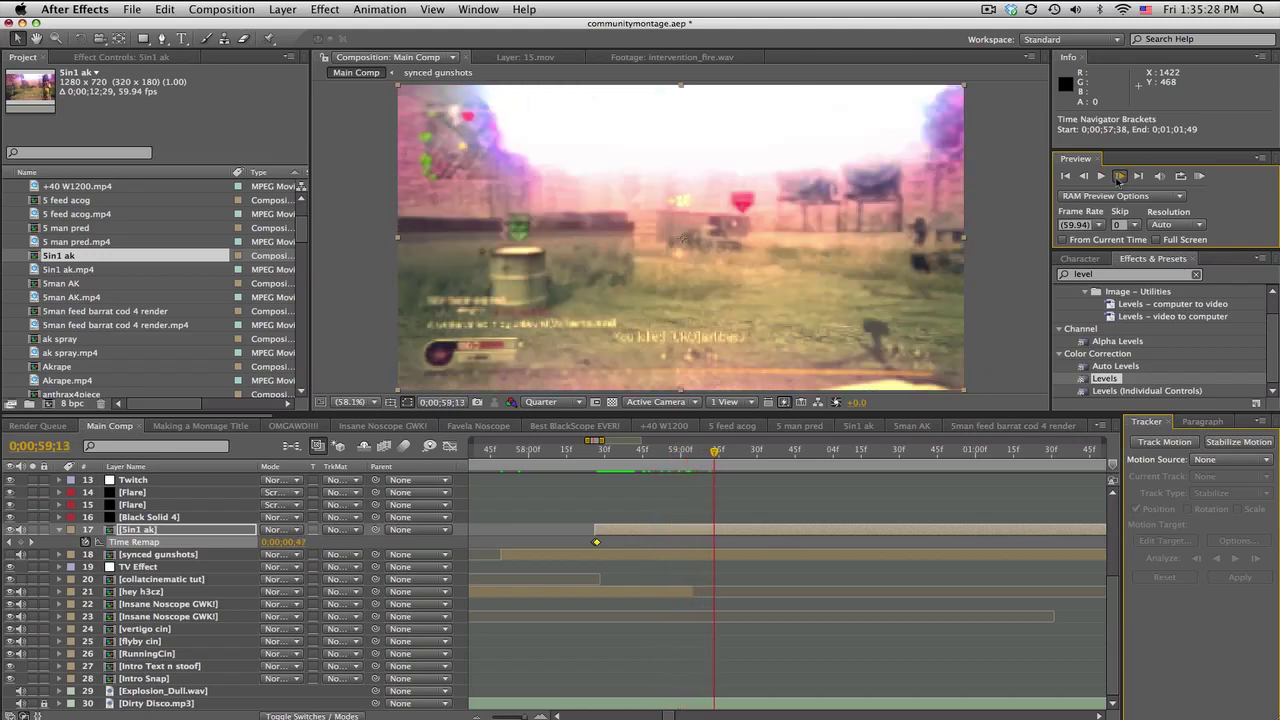
{"action": "left_click", "coordinate": [1119, 176]}
{"action": "left_click", "coordinate": [1119, 176]}
{"action": "left_click", "coordinate": [1119, 176]}
{"action": "left_click", "coordinate": [1119, 176]}
{"action": "left_click", "coordinate": [1119, 176]}
{"action": "left_click", "coordinate": [1119, 176]}
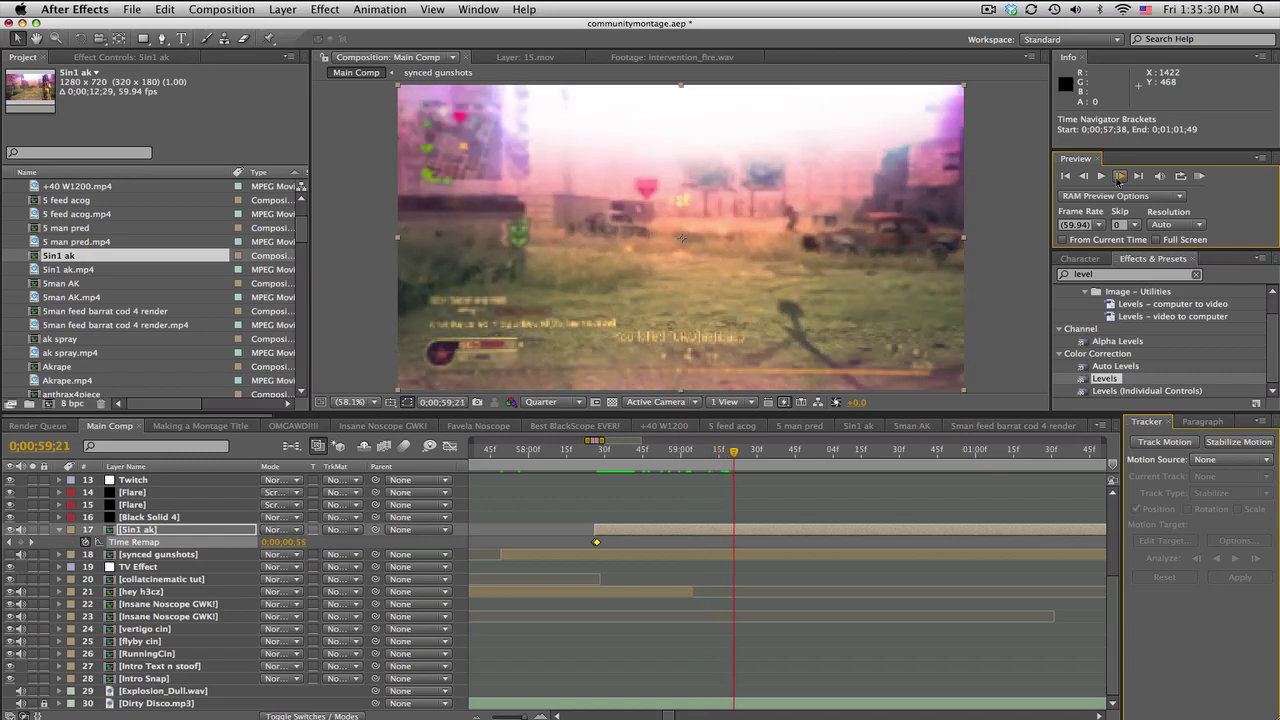
{"action": "left_click", "coordinate": [1119, 176]}
{"action": "left_click", "coordinate": [1119, 176]}
{"action": "left_click", "coordinate": [1119, 176]}
{"action": "left_click", "coordinate": [1119, 176]}
{"action": "left_click", "coordinate": [1119, 176]}
{"action": "left_click", "coordinate": [1119, 176]}
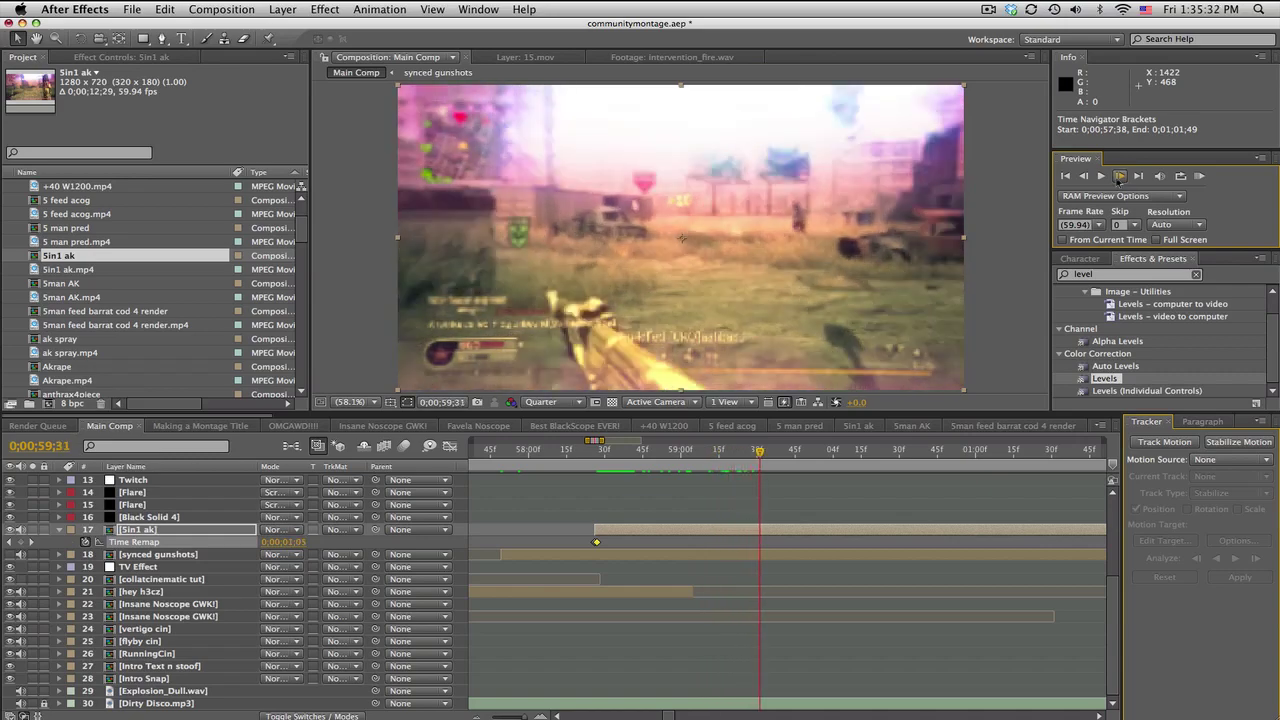
{"action": "left_click", "coordinate": [1119, 176]}
{"action": "left_click", "coordinate": [1119, 176]}
{"action": "left_click", "coordinate": [1119, 176]}
{"action": "left_click", "coordinate": [1119, 176]}
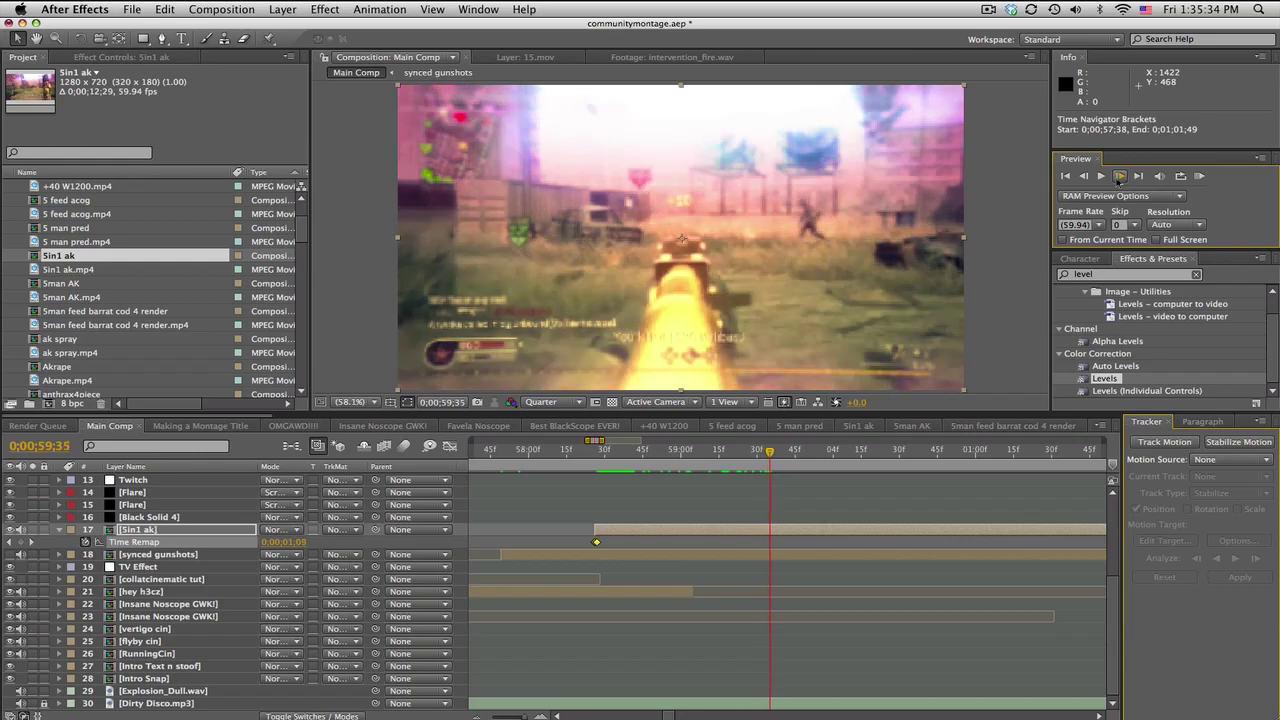
{"action": "left_click", "coordinate": [1119, 176]}
{"action": "left_click", "coordinate": [1119, 176]}
{"action": "left_click", "coordinate": [1119, 176]}
{"action": "left_click", "coordinate": [1119, 176]}
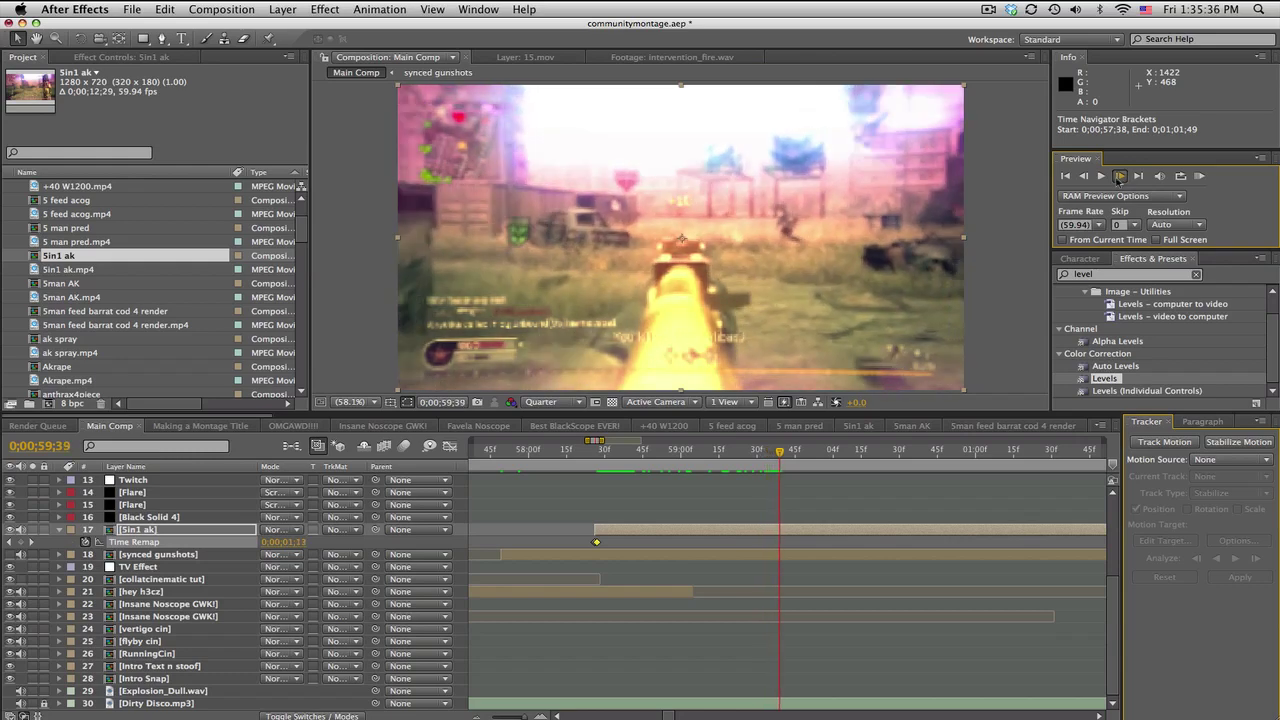
{"action": "left_click", "coordinate": [1119, 176]}
{"action": "left_click", "coordinate": [1119, 176]}
{"action": "left_click", "coordinate": [1119, 176]}
{"action": "left_click", "coordinate": [1119, 176]}
{"action": "left_click", "coordinate": [1119, 176]}
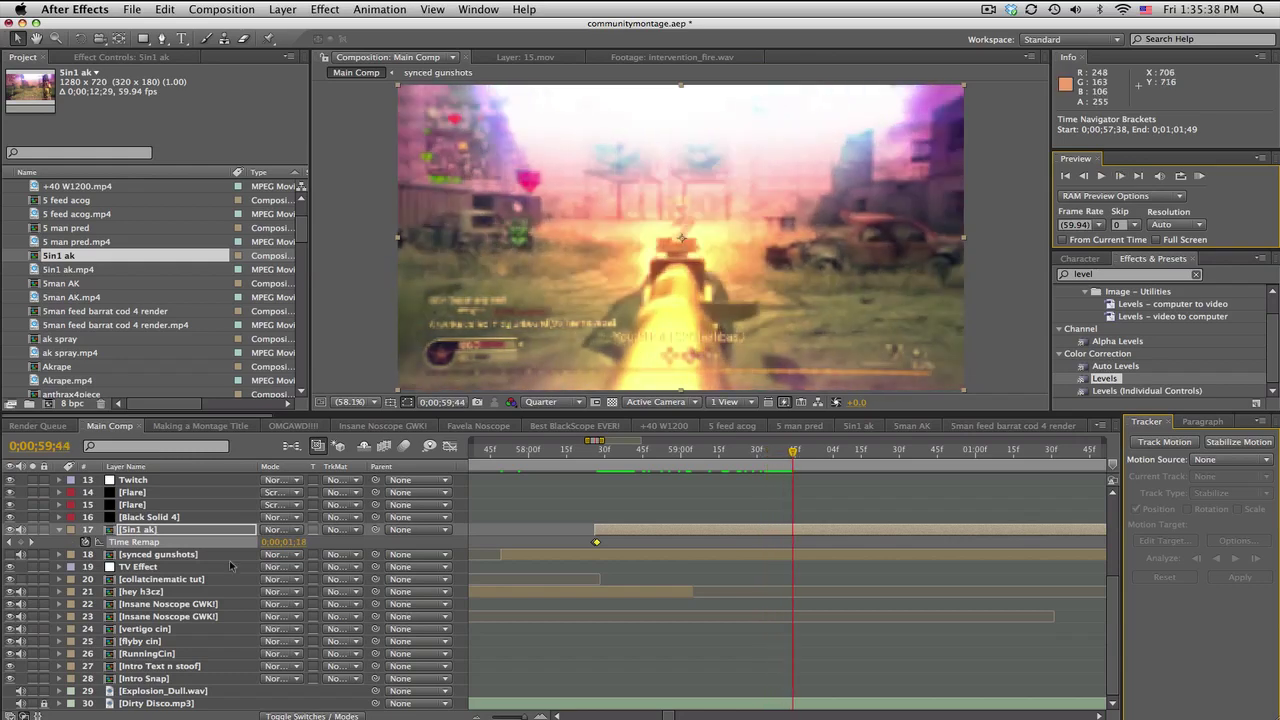
{"action": "left_click", "coordinate": [22, 541]}
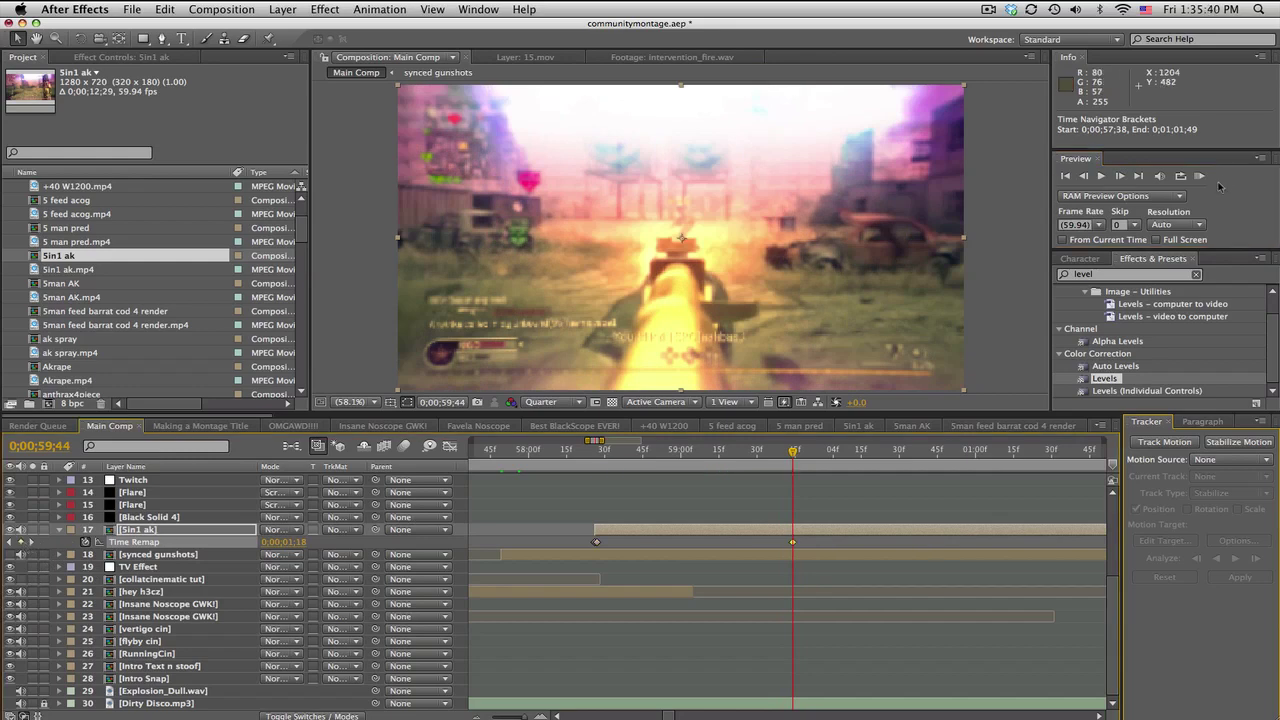
Step: Add a Time Remap keyframe at the next gunshot, 0;00;59;49
{"action": "left_click", "coordinate": [1120, 177]}
{"action": "left_click", "coordinate": [1120, 177]}
{"action": "left_click", "coordinate": [1120, 177]}
{"action": "left_click", "coordinate": [1120, 177]}
{"action": "left_click", "coordinate": [1120, 177]}
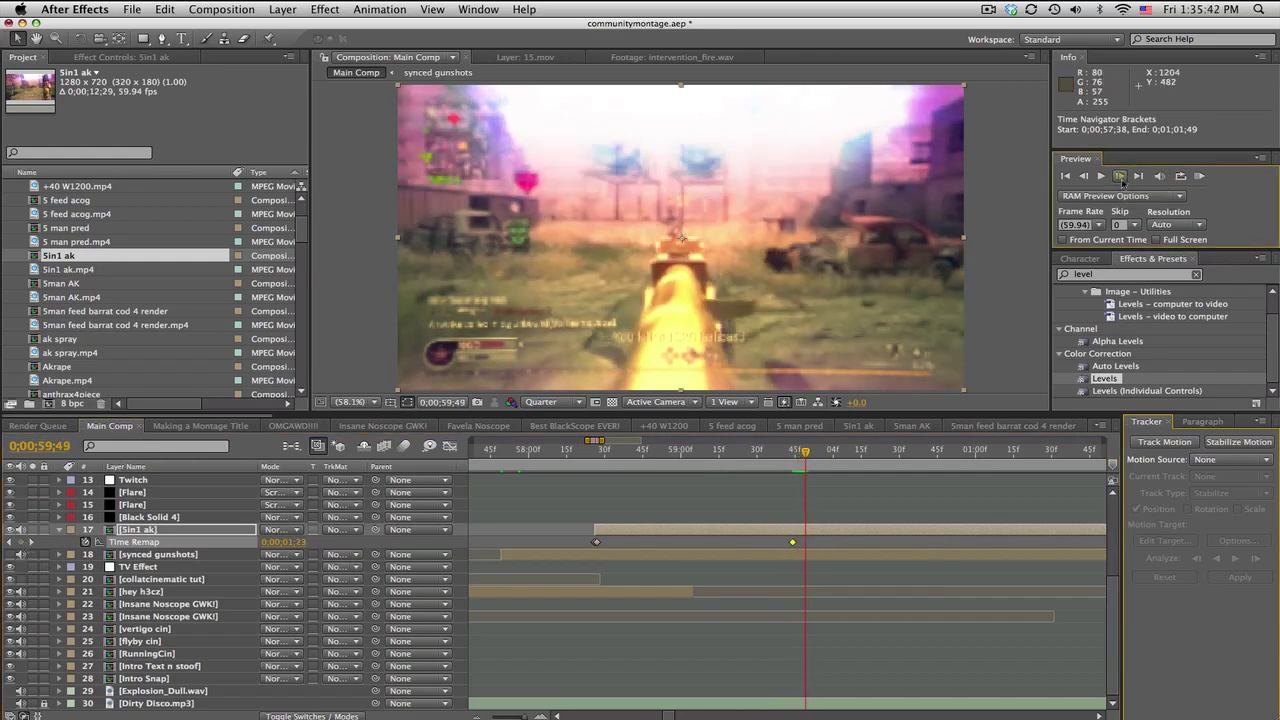
{"action": "left_click", "coordinate": [1121, 177]}
{"action": "left_click", "coordinate": [1086, 177]}
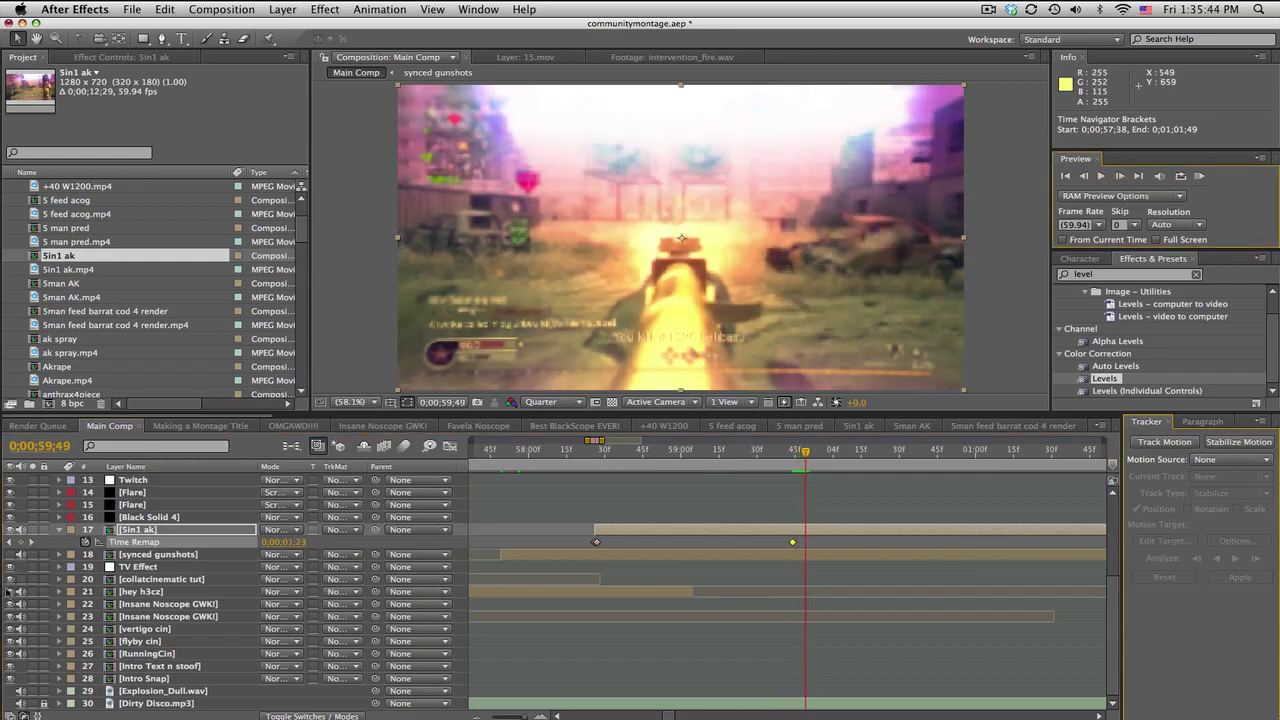
{"action": "left_click", "coordinate": [17, 542]}
Step: Recheck the shot timing and add a Time Remap keyframe at 0;00;59;56
{"action": "left_click", "coordinate": [1121, 177]}
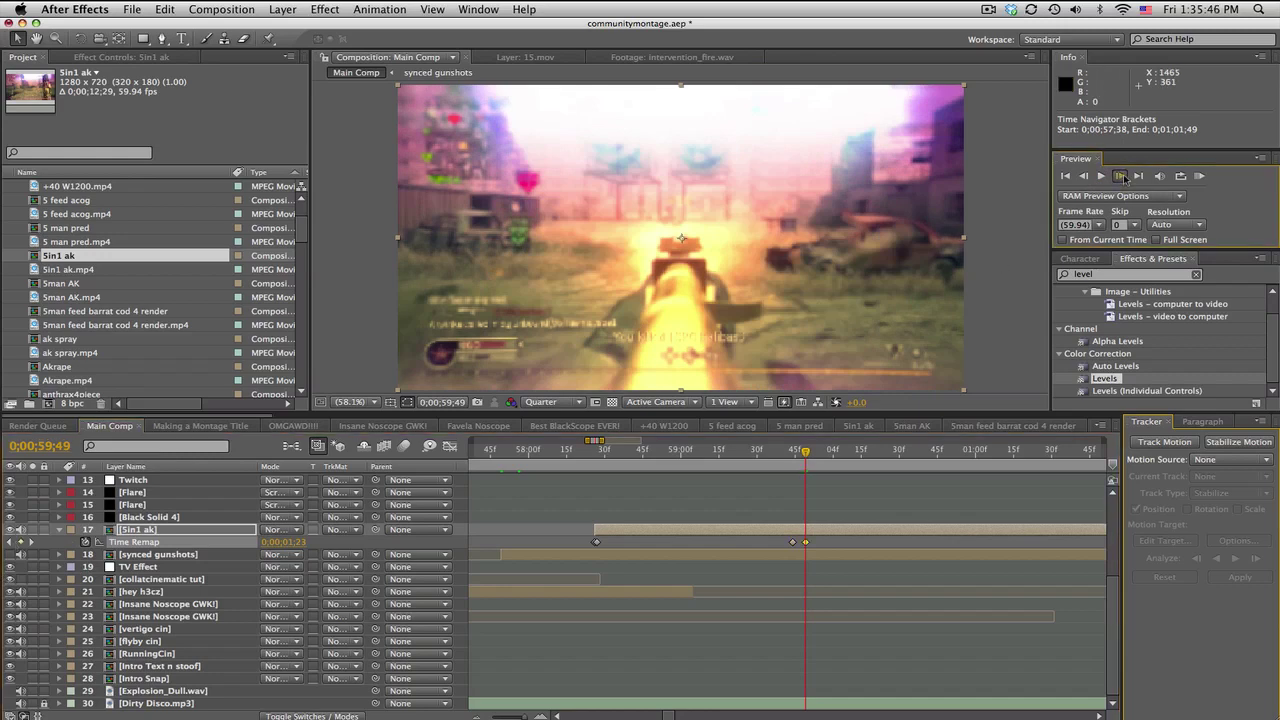
{"action": "left_click", "coordinate": [1121, 177]}
{"action": "left_click", "coordinate": [1121, 177]}
{"action": "left_click", "coordinate": [1121, 177]}
{"action": "left_click", "coordinate": [1121, 177]}
{"action": "left_click", "coordinate": [1121, 177]}
{"action": "left_click", "coordinate": [1121, 177]}
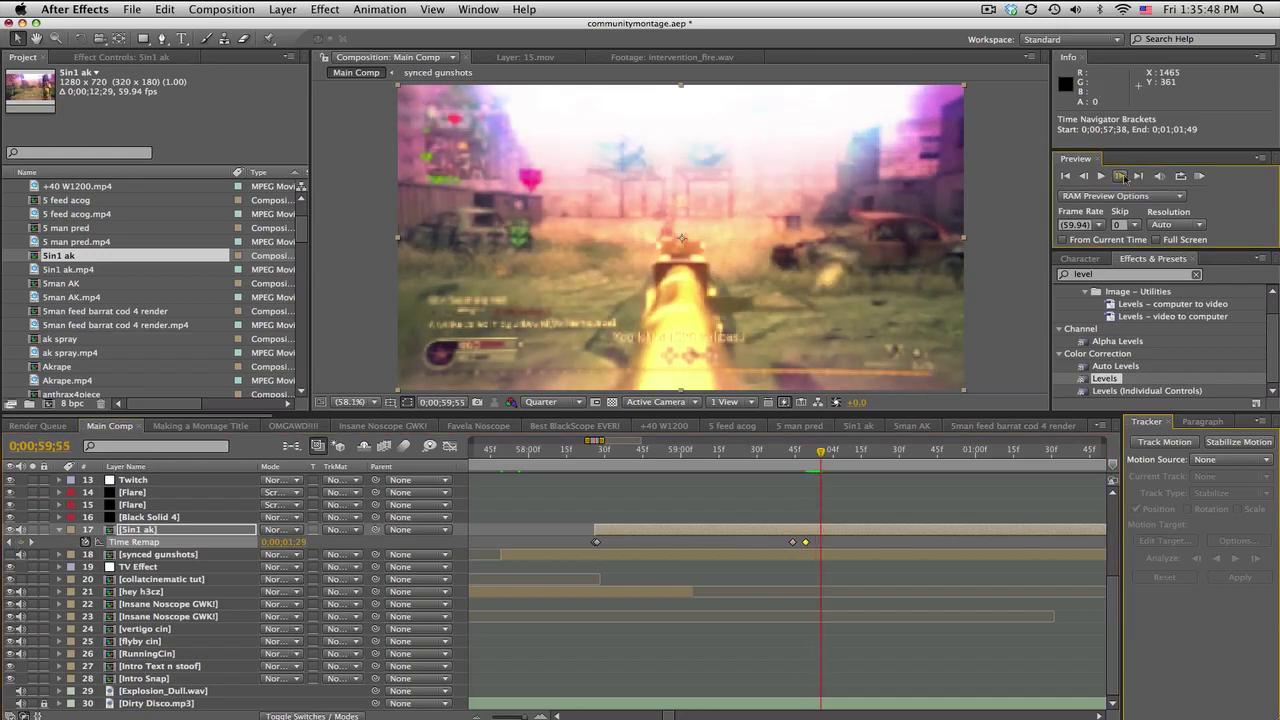
{"action": "left_click", "coordinate": [1121, 177]}
{"action": "left_click", "coordinate": [1083, 177]}
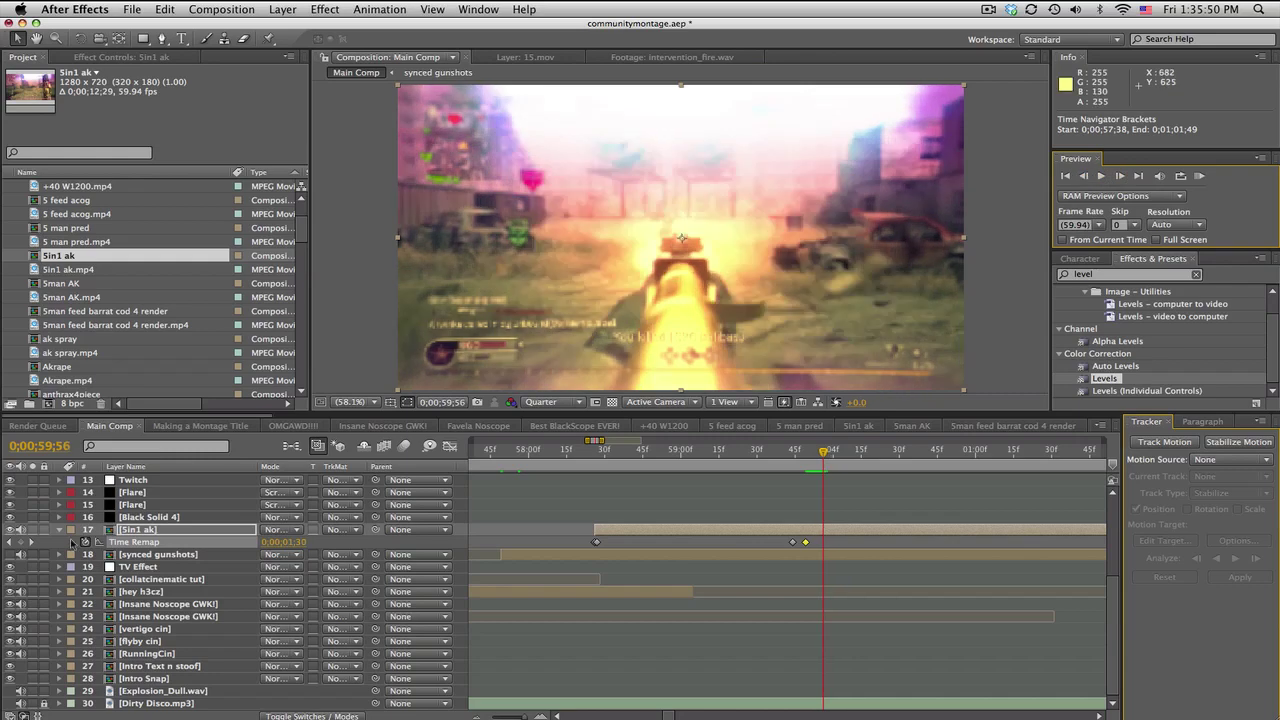
{"action": "left_click", "coordinate": [13, 541]}
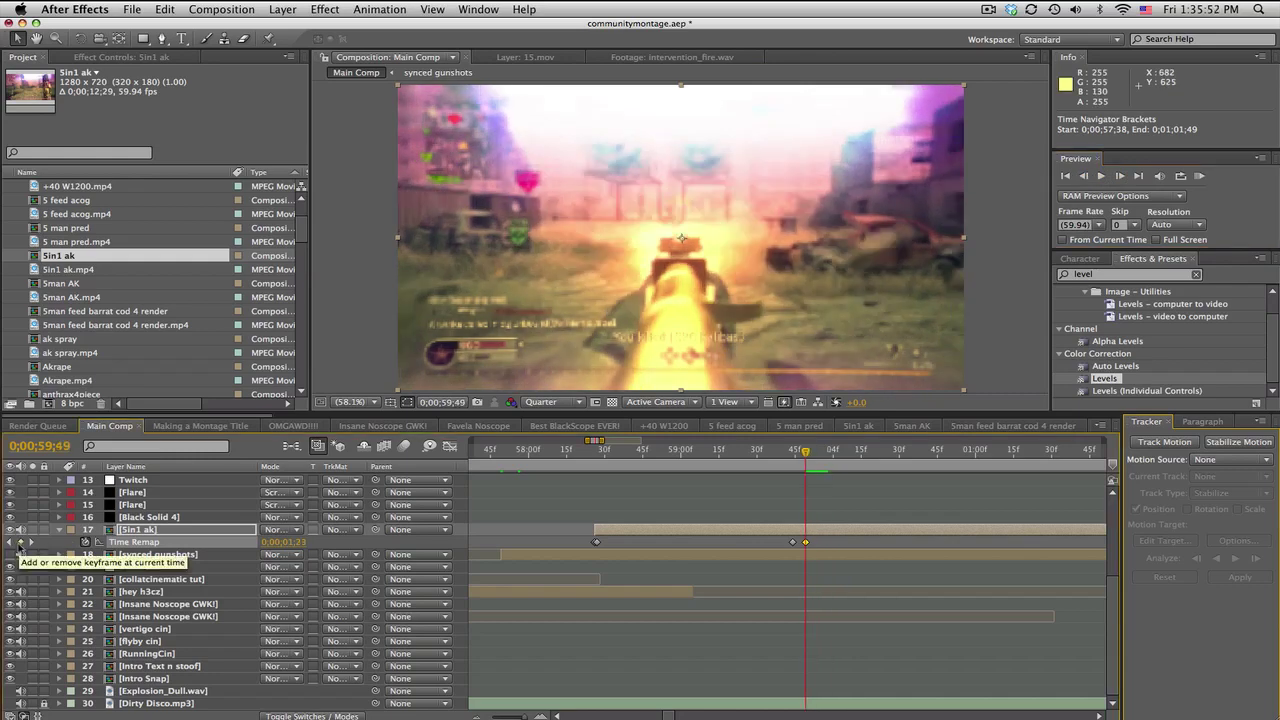
{"action": "left_click", "coordinate": [1120, 177]}
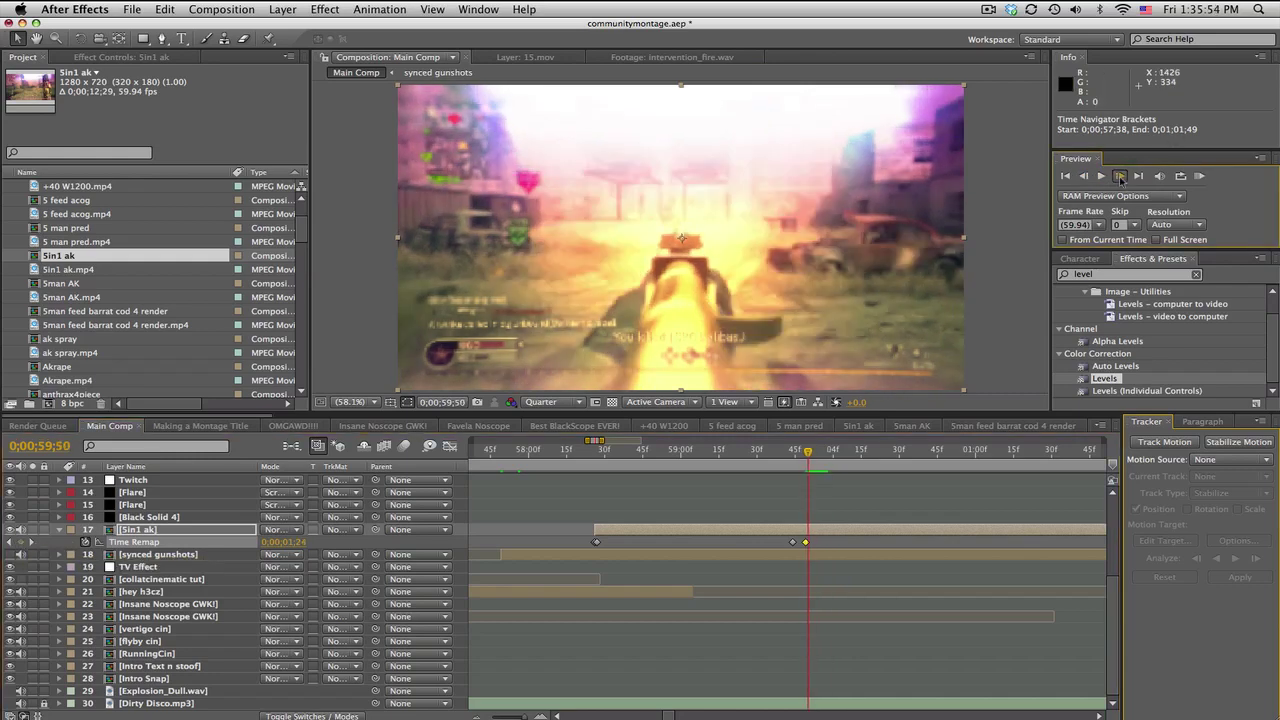
{"action": "left_click", "coordinate": [1120, 177]}
{"action": "left_click", "coordinate": [1120, 177]}
{"action": "left_click", "coordinate": [1120, 177]}
{"action": "left_click", "coordinate": [1120, 177]}
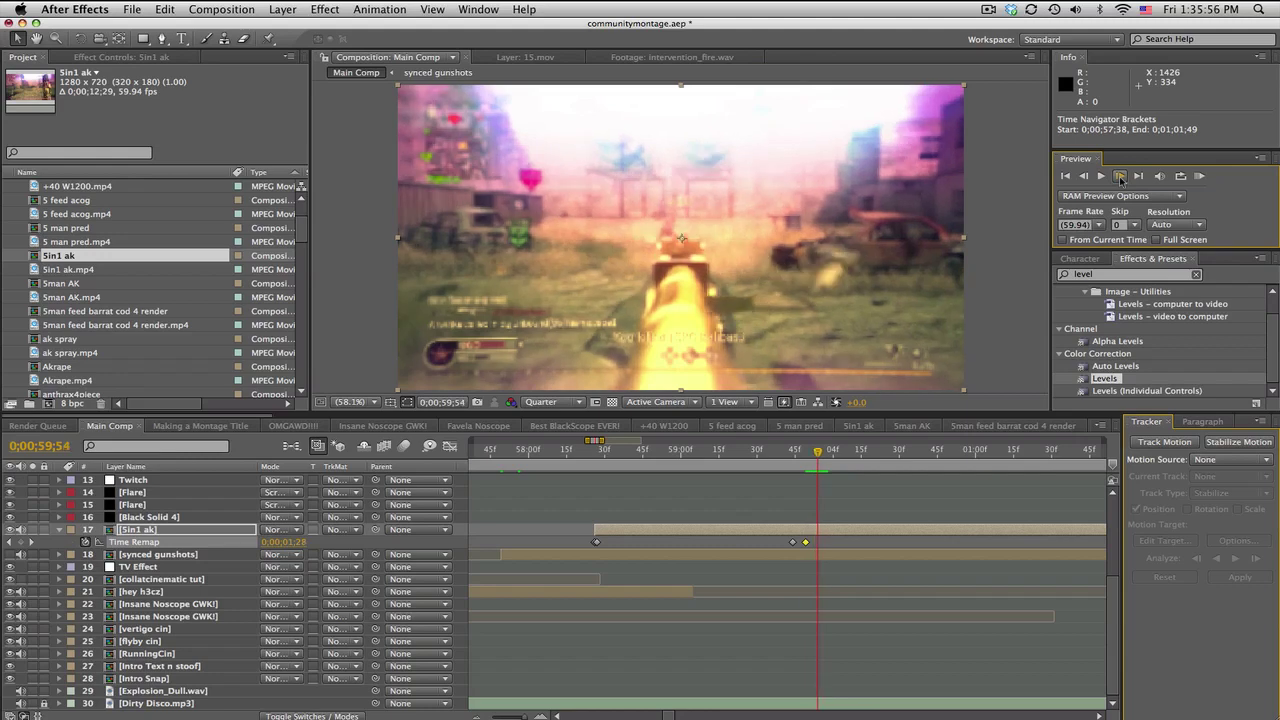
{"action": "left_click", "coordinate": [1120, 177]}
{"action": "left_click", "coordinate": [1120, 177]}
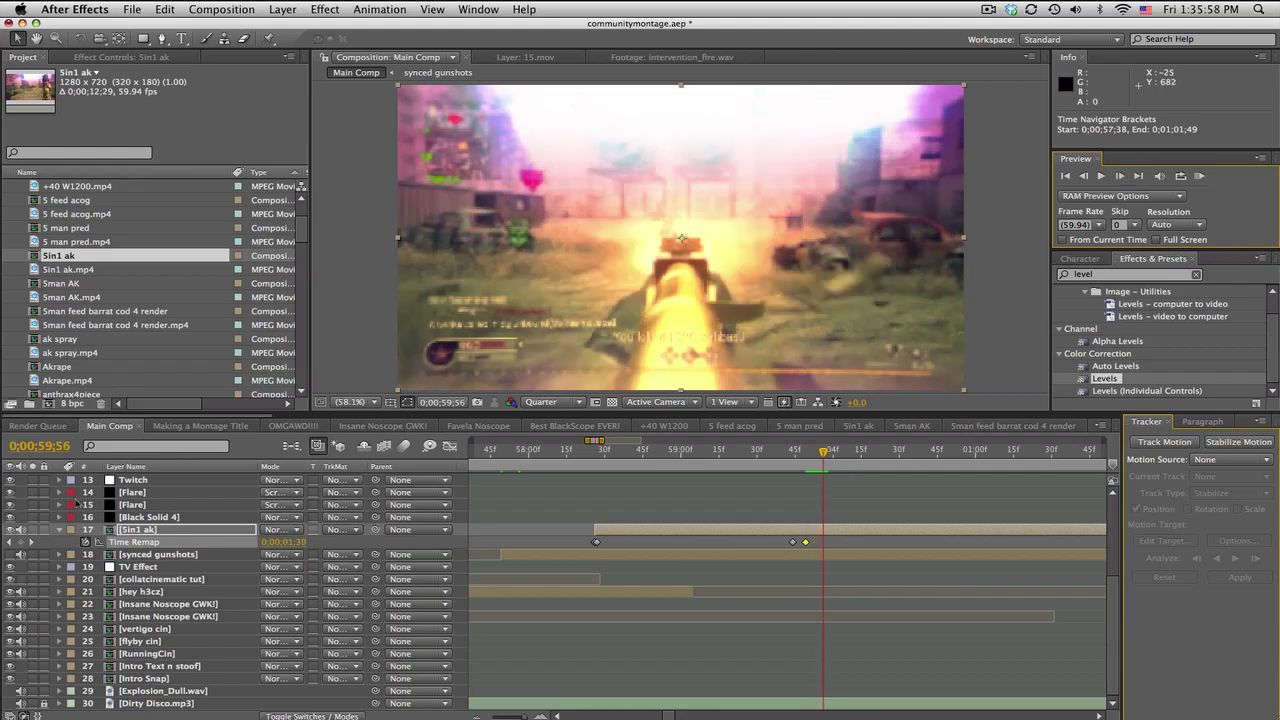
{"action": "left_click", "coordinate": [20, 542]}
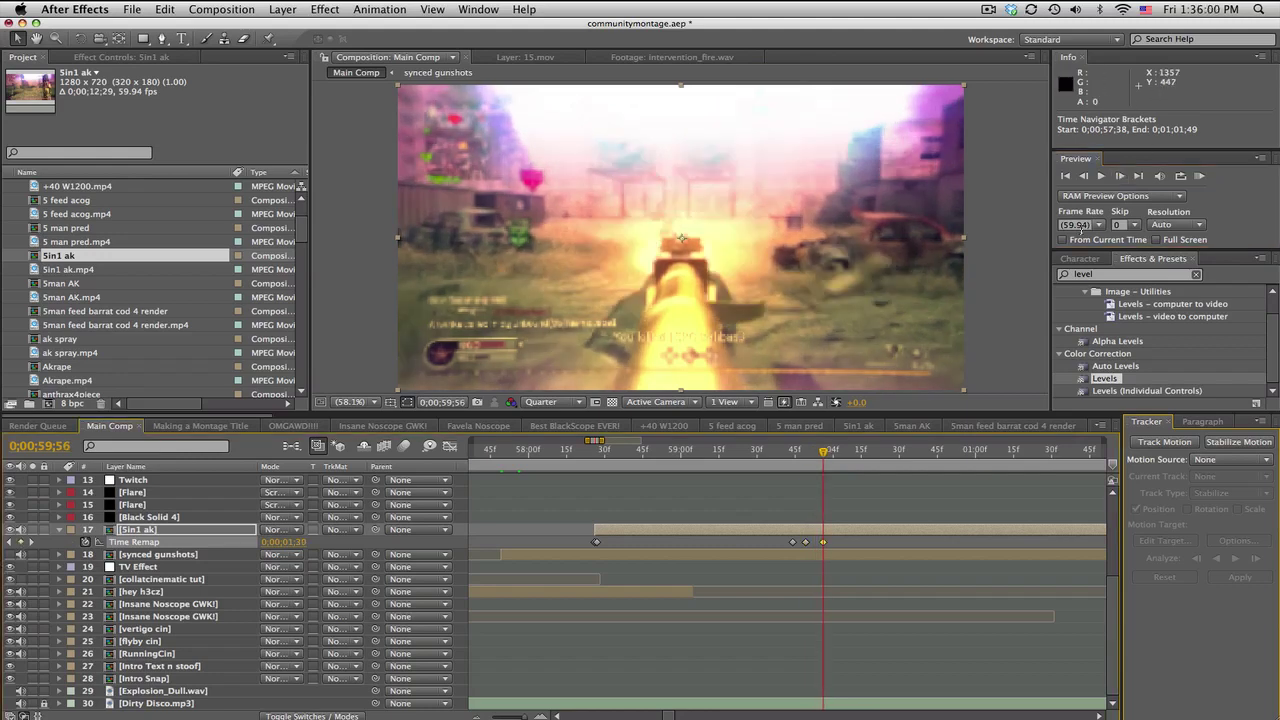
Step: Add a Time Remap keyframe at the gunshot frame 0;01;00;06
{"action": "left_click", "coordinate": [1120, 176]}
{"action": "left_click", "coordinate": [1120, 176]}
{"action": "left_click", "coordinate": [1120, 176]}
{"action": "left_click", "coordinate": [1120, 176]}
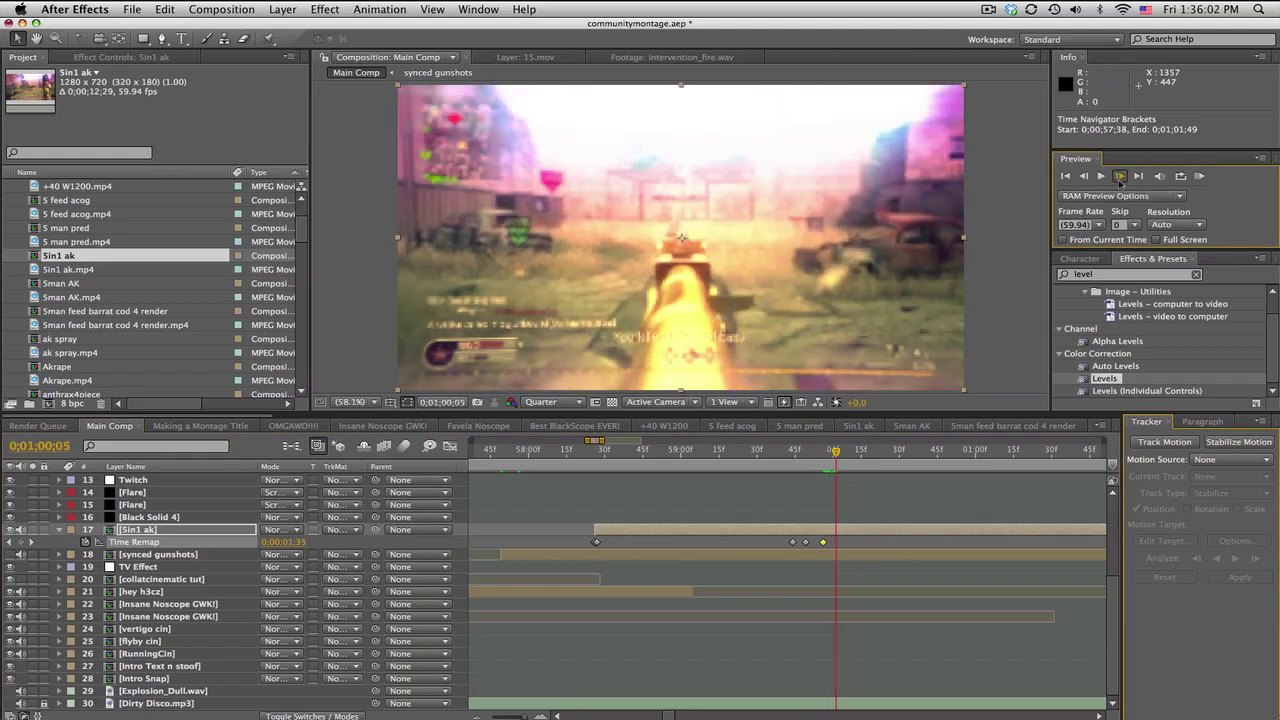
{"action": "left_click", "coordinate": [1120, 176]}
{"action": "left_click", "coordinate": [1120, 176]}
{"action": "left_click", "coordinate": [1083, 177]}
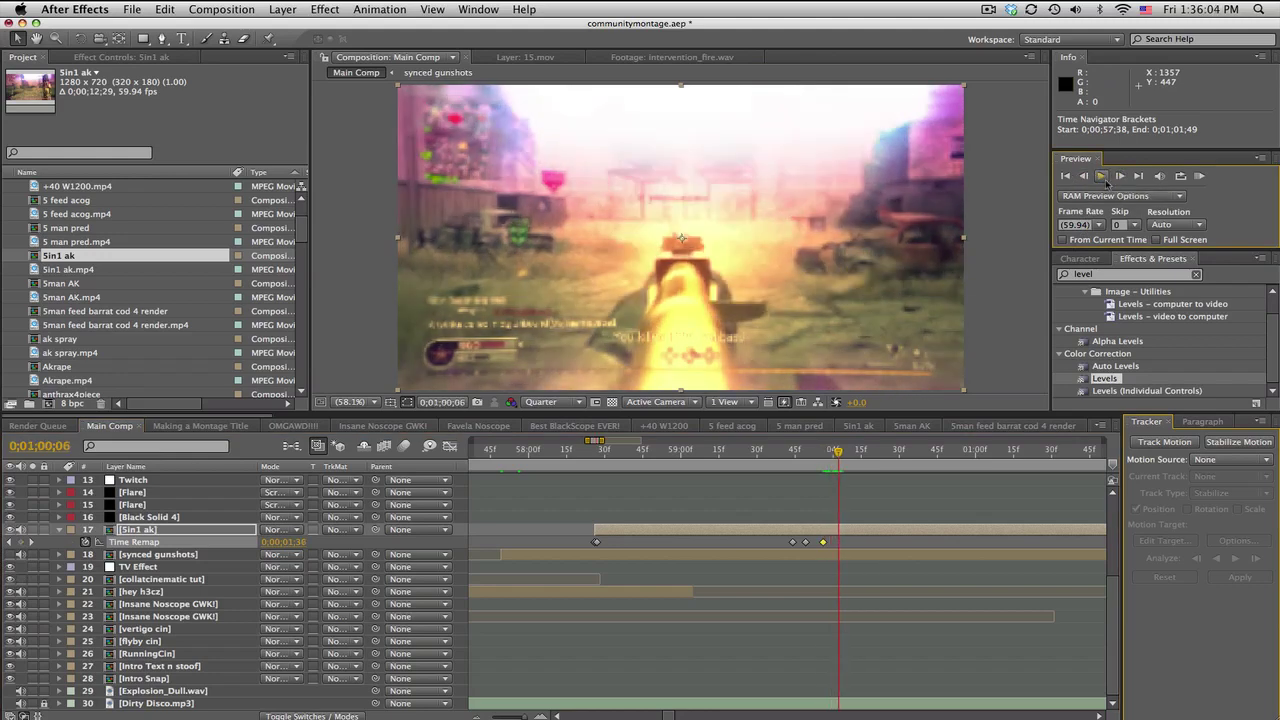
{"action": "left_click", "coordinate": [1085, 178]}
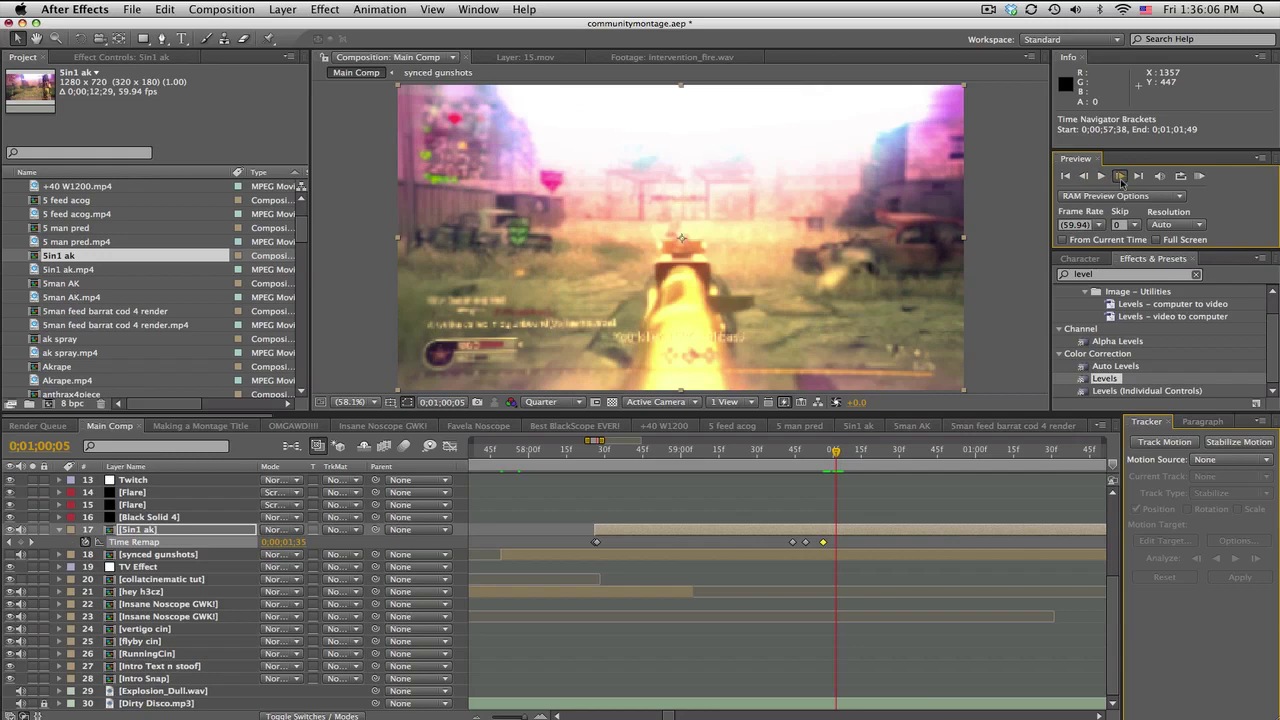
{"action": "left_click", "coordinate": [1120, 176]}
{"action": "left_click", "coordinate": [20, 542]}
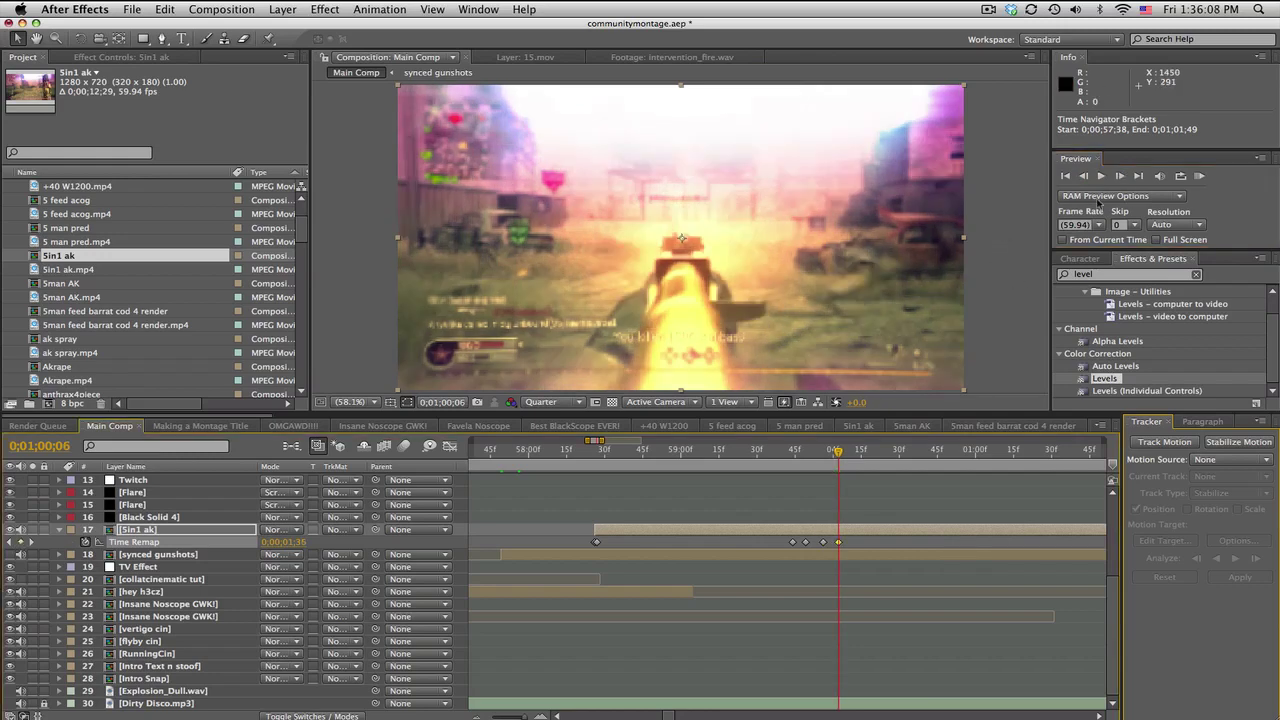
Step: Add a Time Remap keyframe at the following gunshot frame, six frames later
{"action": "left_click", "coordinate": [1118, 176]}
{"action": "left_click", "coordinate": [1118, 176]}
{"action": "left_click", "coordinate": [1119, 177]}
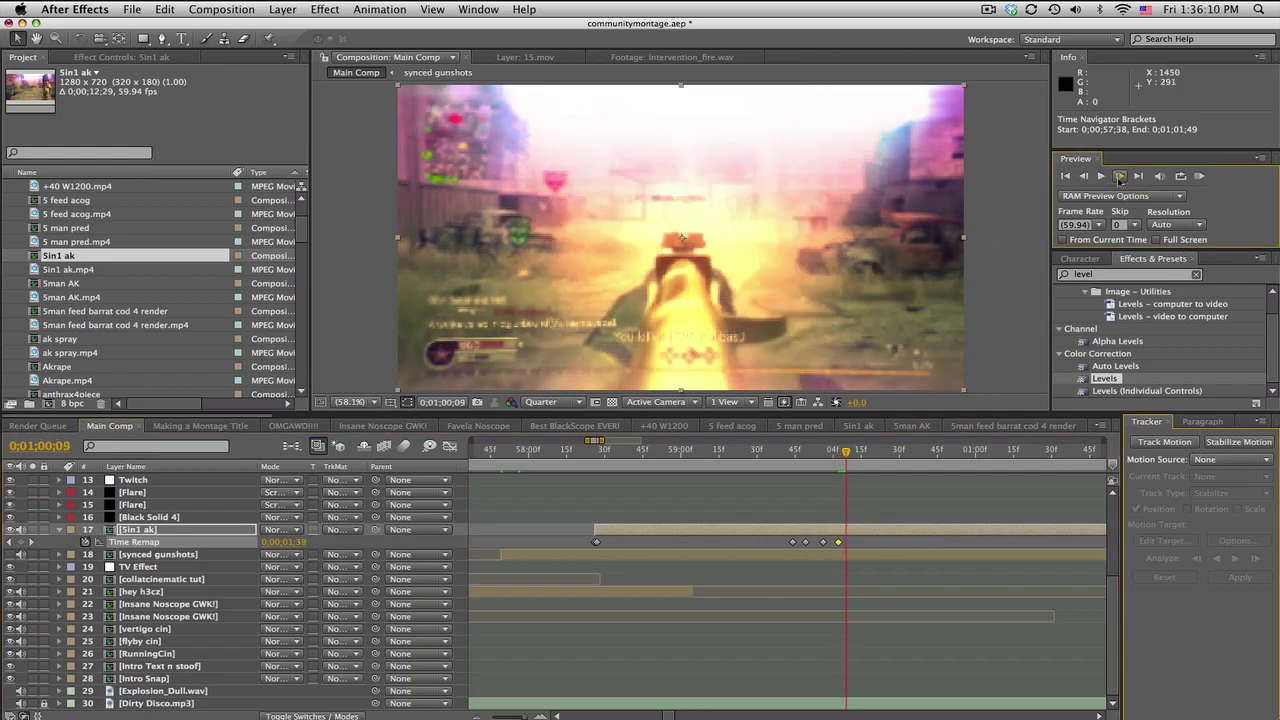
{"action": "left_click", "coordinate": [1120, 178]}
{"action": "left_click", "coordinate": [1119, 178]}
{"action": "left_click", "coordinate": [1119, 178]}
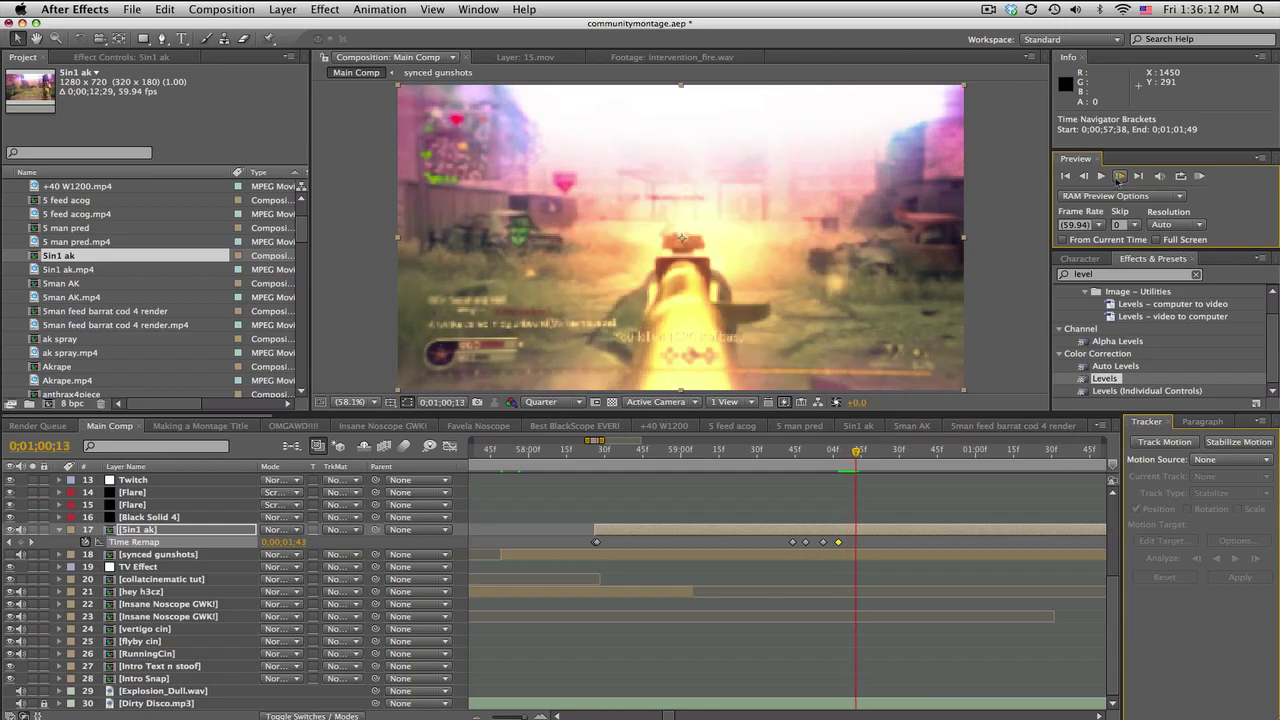
{"action": "left_click", "coordinate": [21, 542]}
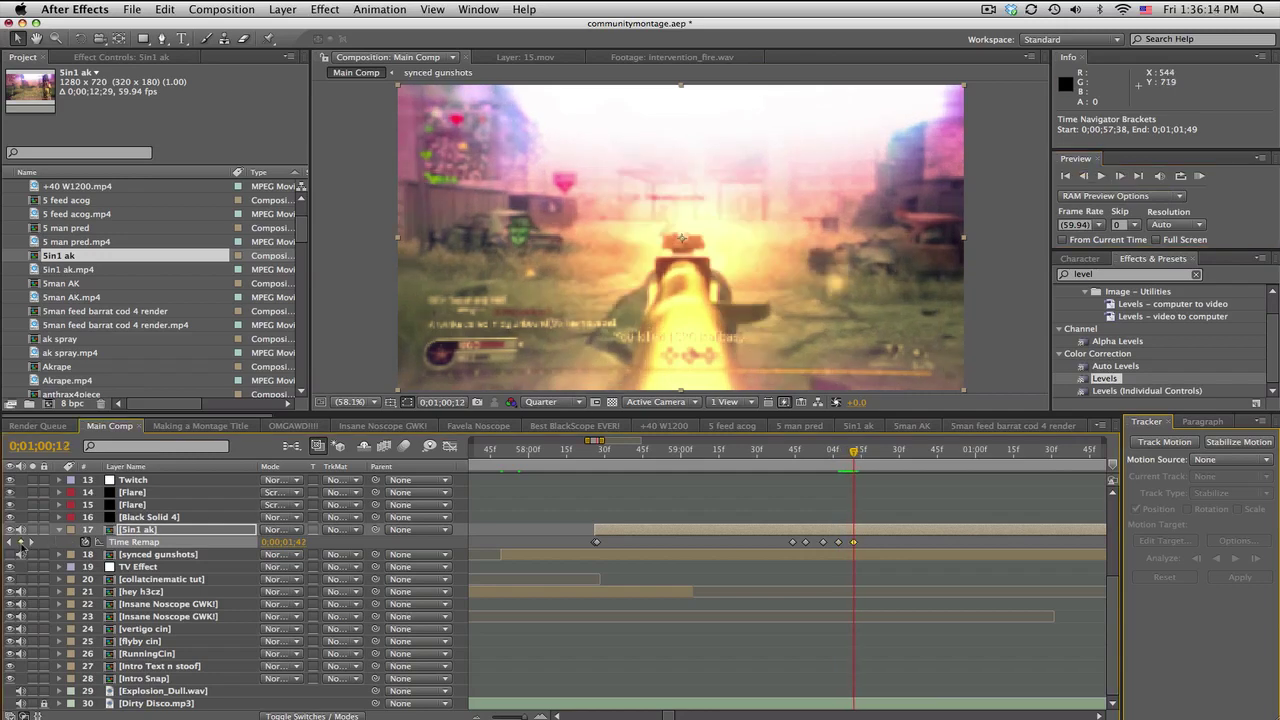
Step: Add a Time Remap keyframe at 0;01;00;25 and advance toward the next shot
{"action": "left_click", "coordinate": [1121, 181]}
{"action": "left_click", "coordinate": [1121, 181]}
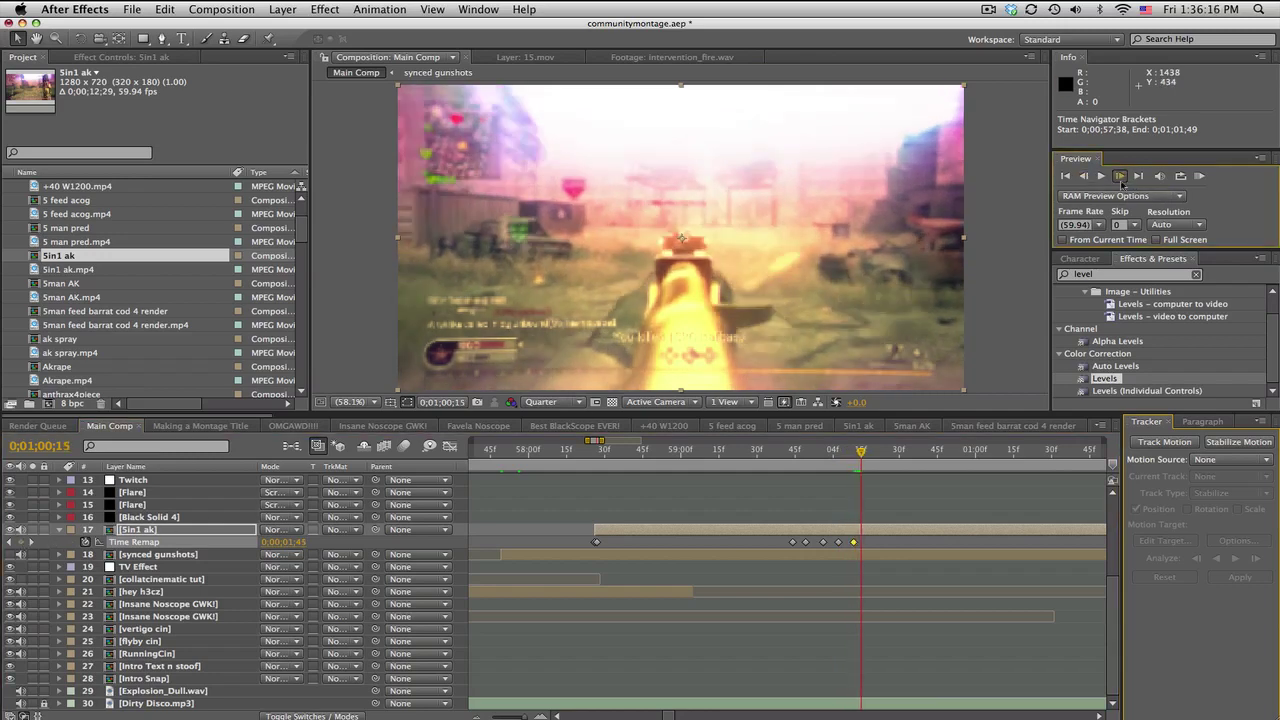
{"action": "left_click", "coordinate": [1121, 181]}
{"action": "left_click", "coordinate": [1121, 181]}
{"action": "left_click", "coordinate": [1121, 181]}
{"action": "left_click", "coordinate": [1121, 181]}
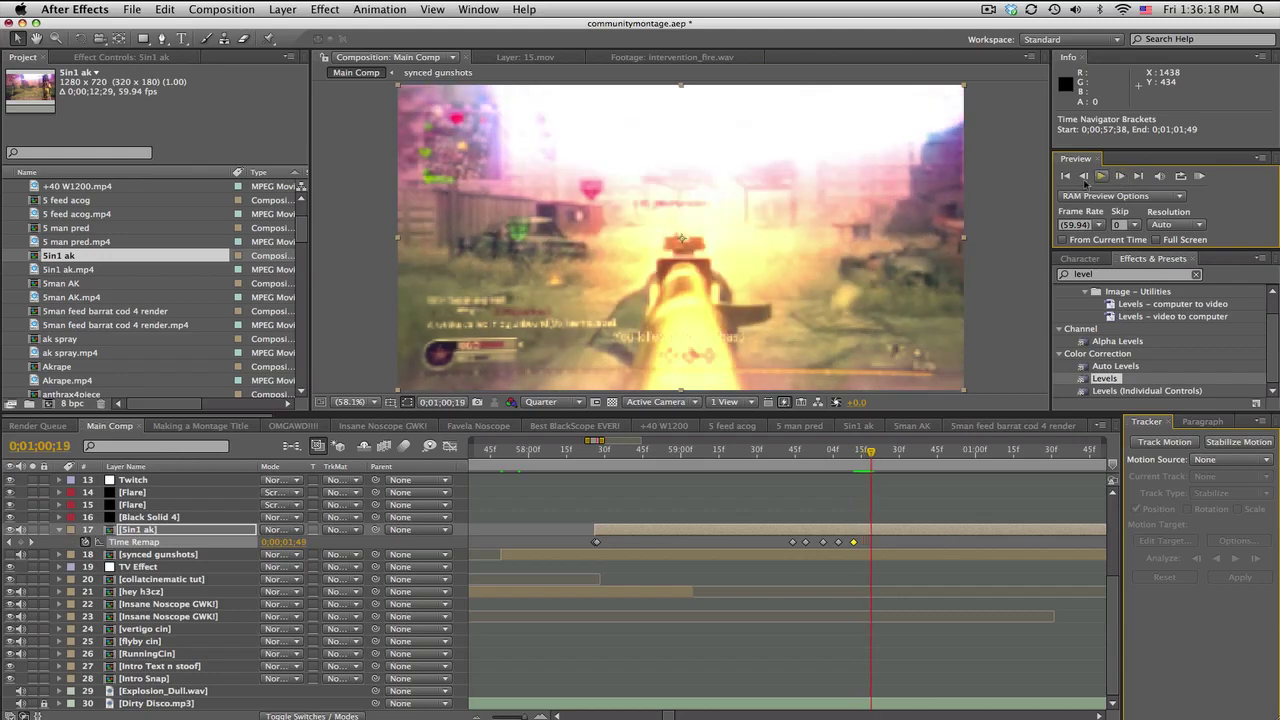
{"action": "left_click", "coordinate": [21, 542]}
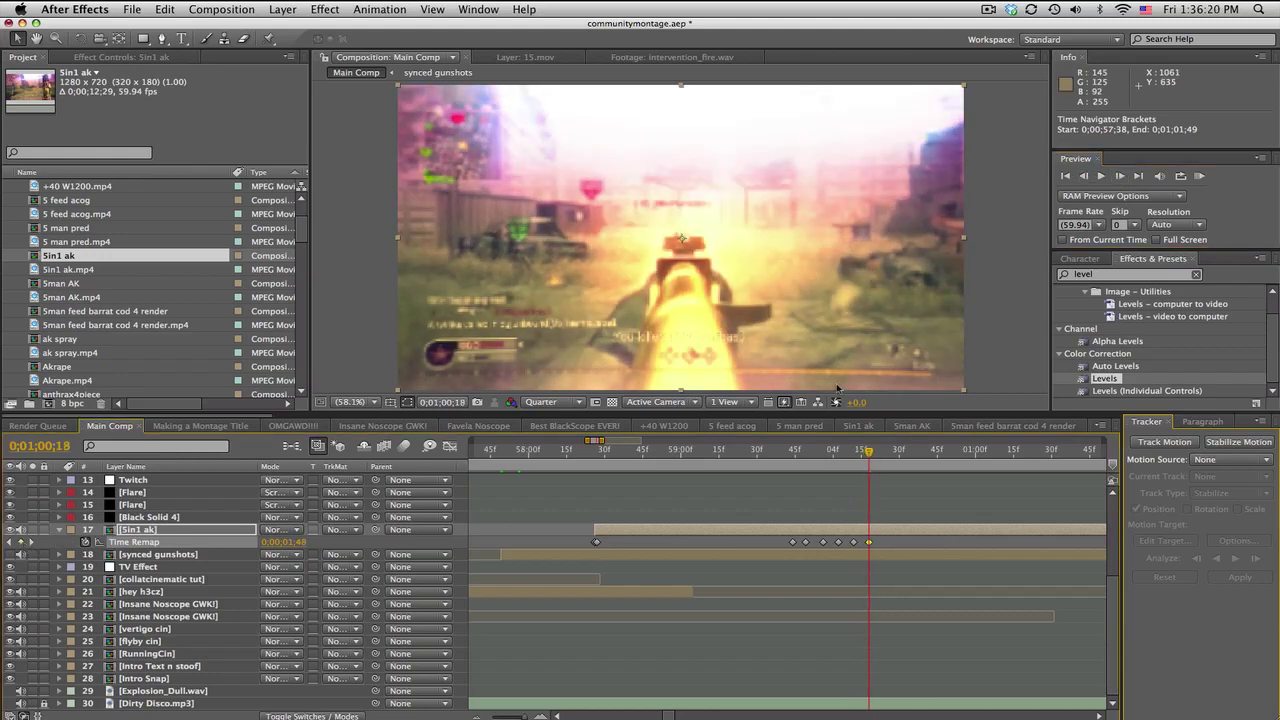
{"action": "left_click", "coordinate": [1121, 179]}
{"action": "left_click", "coordinate": [1121, 179]}
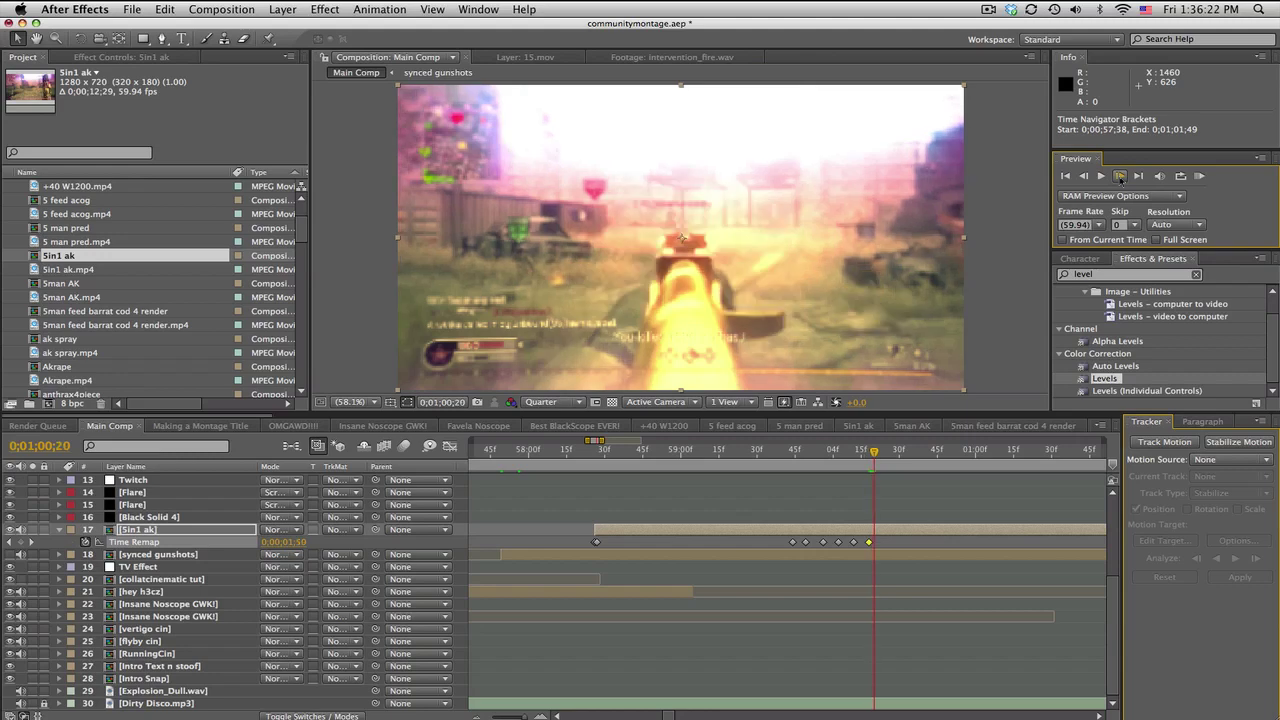
{"action": "left_click", "coordinate": [1121, 179]}
{"action": "left_click", "coordinate": [1121, 179]}
{"action": "left_click", "coordinate": [1121, 179]}
{"action": "left_click", "coordinate": [1121, 179]}
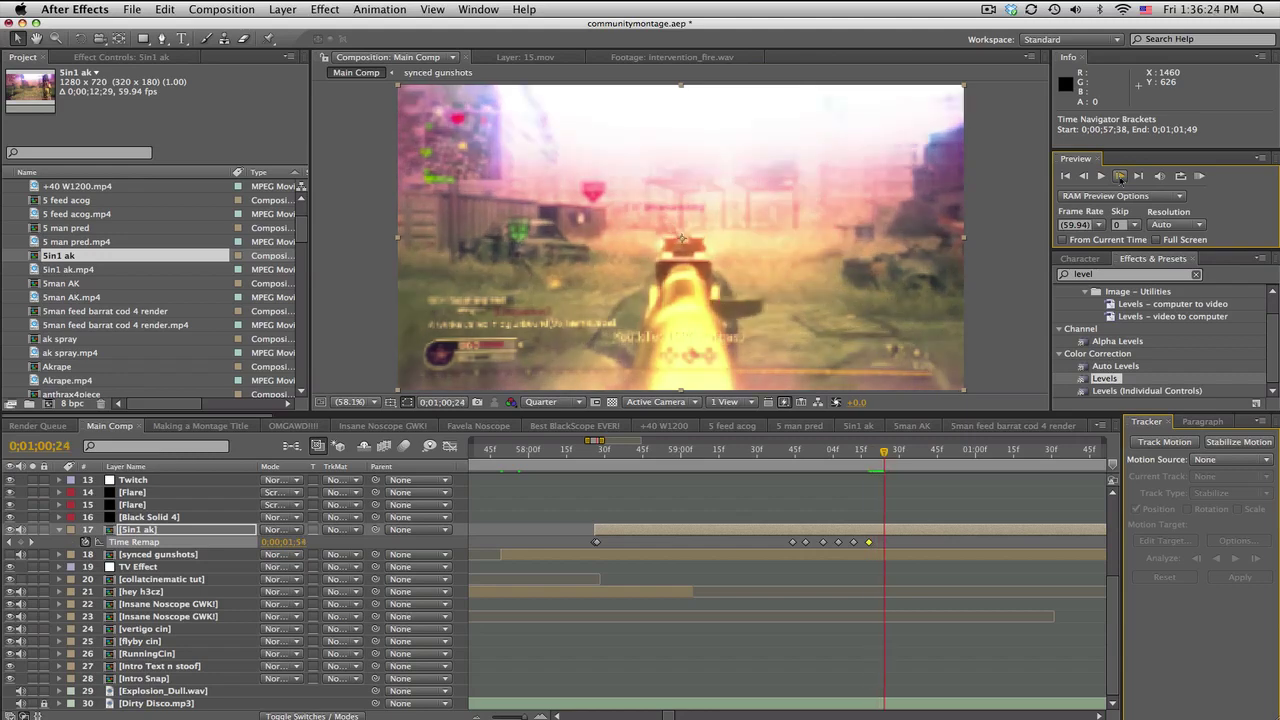
{"action": "left_click", "coordinate": [1121, 179]}
Step: Add Time Remap keyframes on Sin1 ak at 0;01;00;25 and 0;01;00;31
{"action": "left_click", "coordinate": [21, 542]}
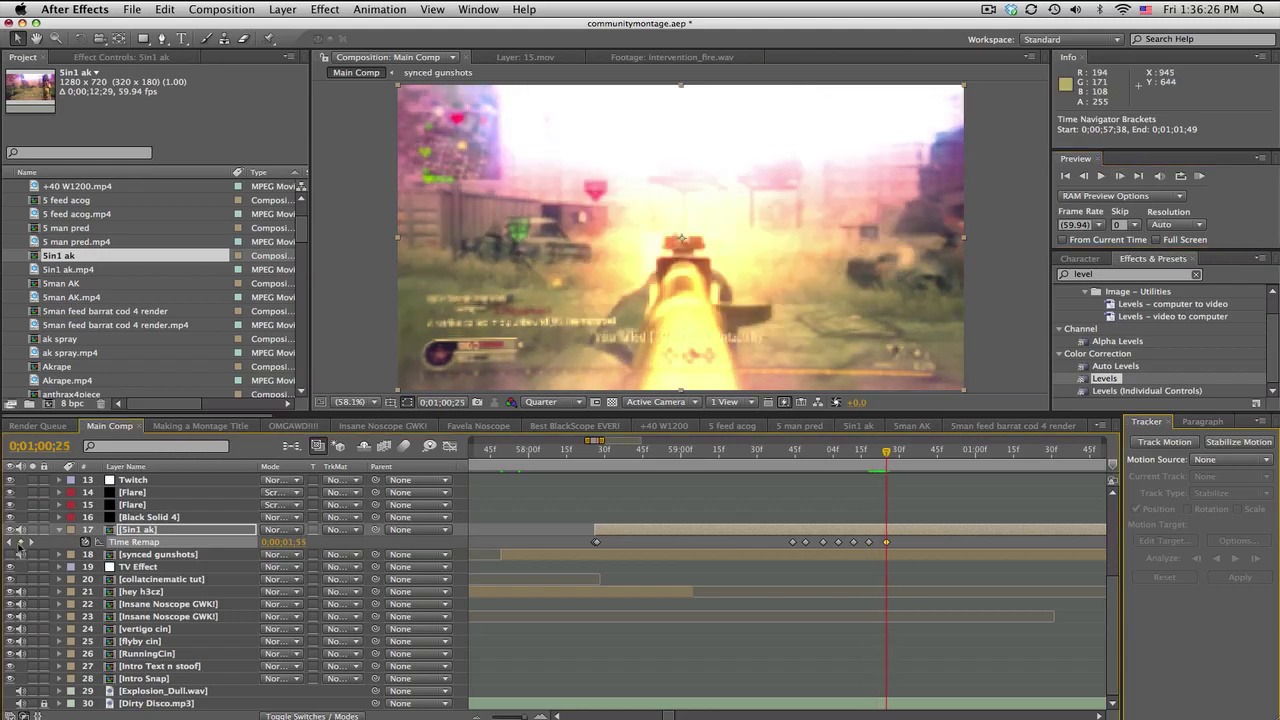
{"action": "left_click", "coordinate": [1119, 179]}
{"action": "left_click", "coordinate": [1119, 179]}
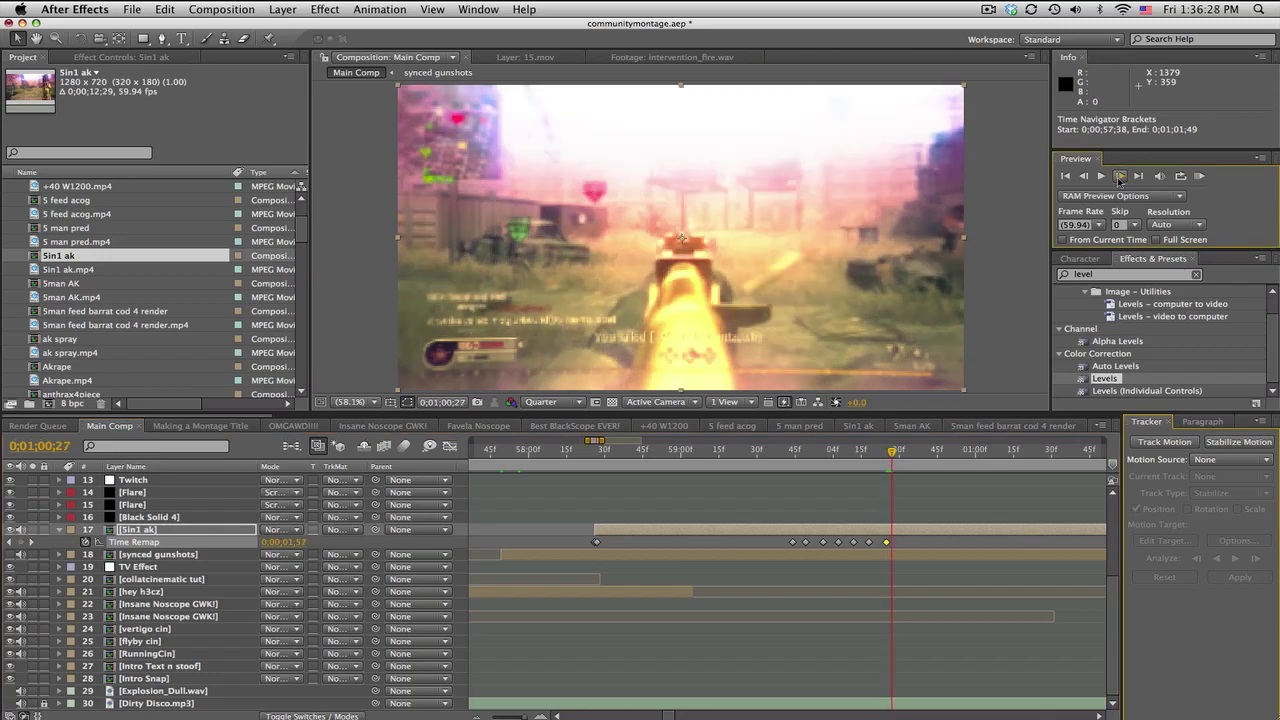
{"action": "left_click", "coordinate": [1119, 179]}
{"action": "left_click", "coordinate": [1119, 179]}
{"action": "left_click", "coordinate": [1119, 179]}
{"action": "left_click", "coordinate": [1119, 179]}
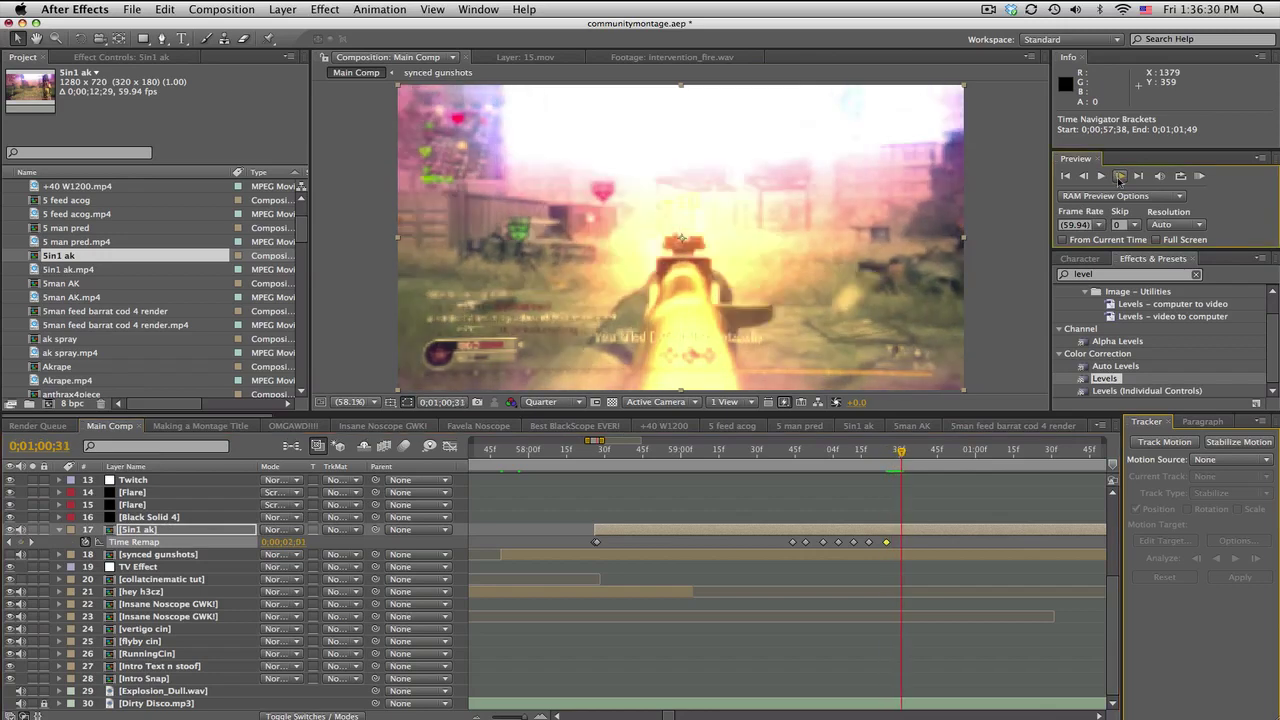
{"action": "left_click", "coordinate": [20, 542]}
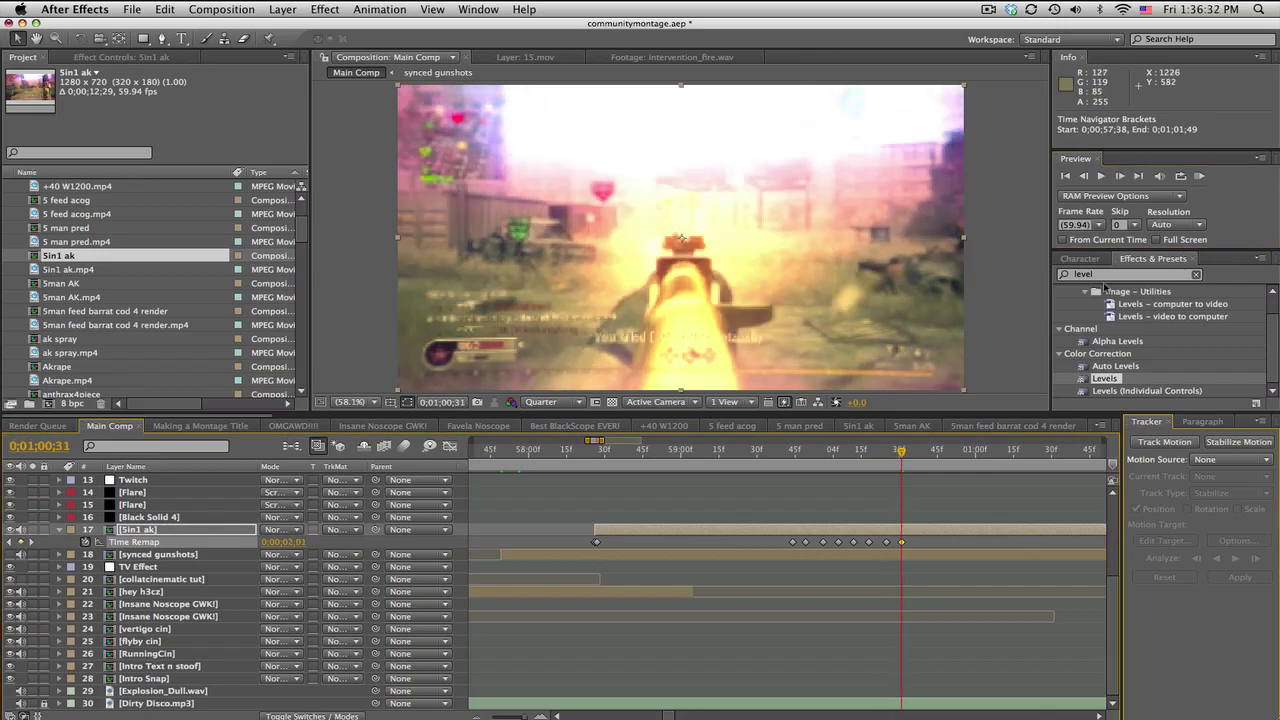
Step: Add a Time Remap keyframe on the gunshot at 0;01;00;37
{"action": "left_click", "coordinate": [1121, 178]}
{"action": "left_click", "coordinate": [1121, 178]}
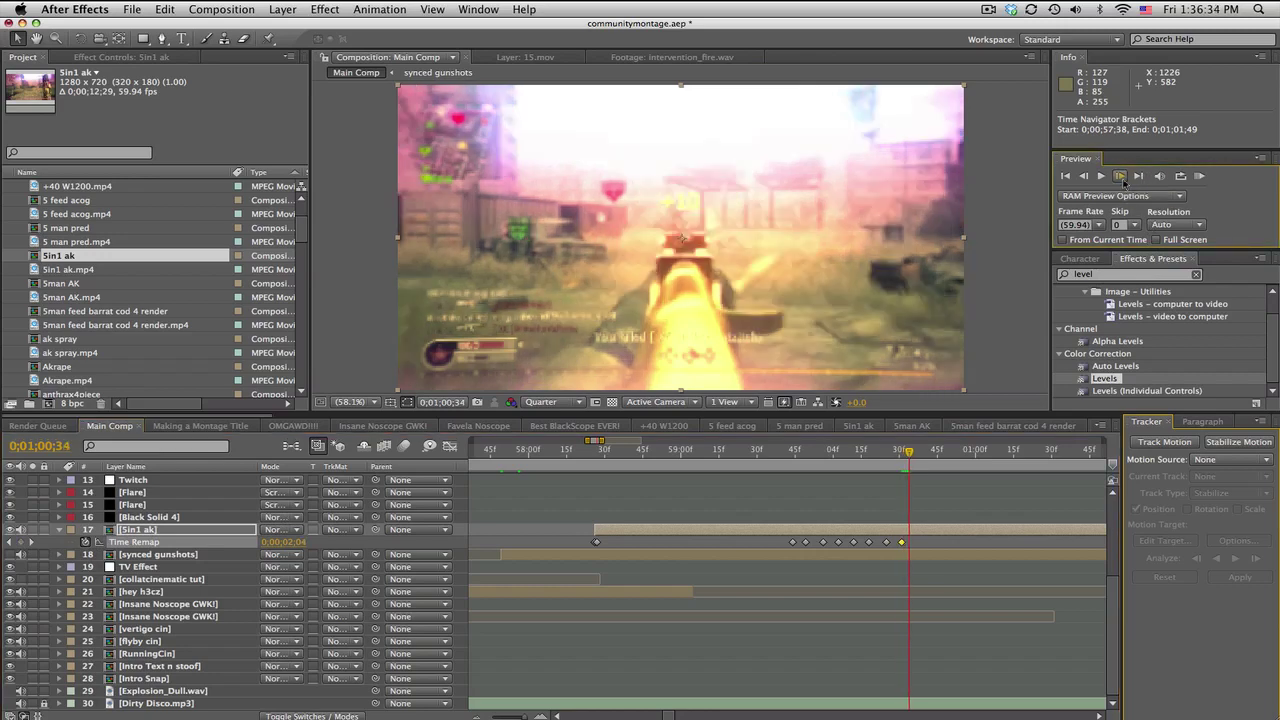
{"action": "left_click", "coordinate": [1121, 178]}
{"action": "left_click", "coordinate": [1121, 178]}
{"action": "left_click", "coordinate": [1121, 178]}
{"action": "left_click", "coordinate": [1121, 178]}
{"action": "left_click", "coordinate": [1121, 178]}
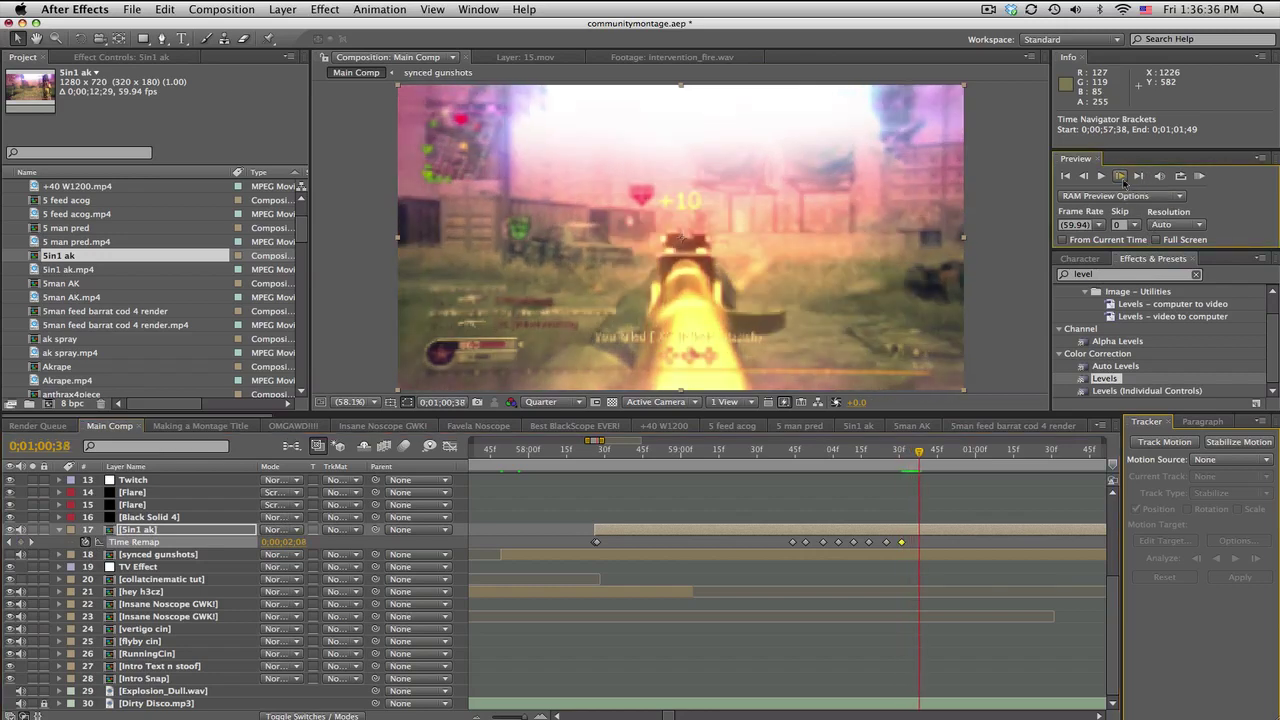
{"action": "left_click", "coordinate": [1084, 178]}
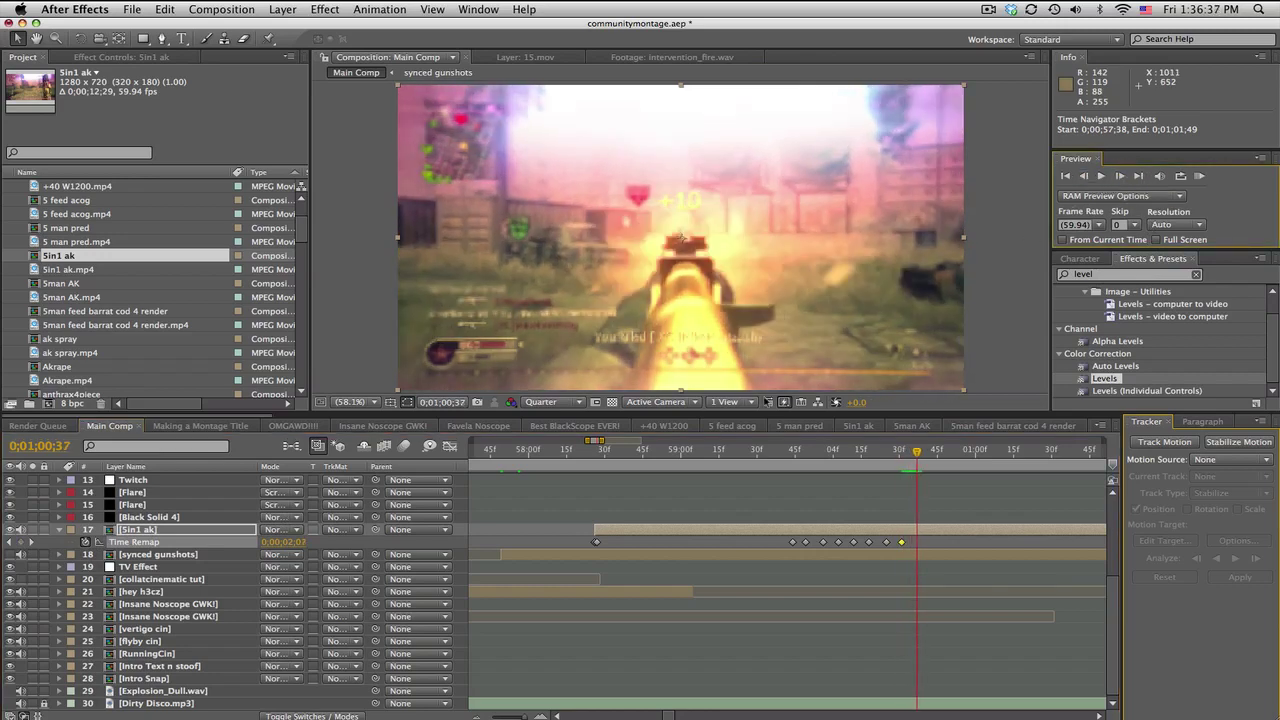
{"action": "left_click", "coordinate": [21, 541]}
Step: Add a Time Remap keyframe on the gunshot at 0;01;00;42
{"action": "left_click", "coordinate": [1120, 177]}
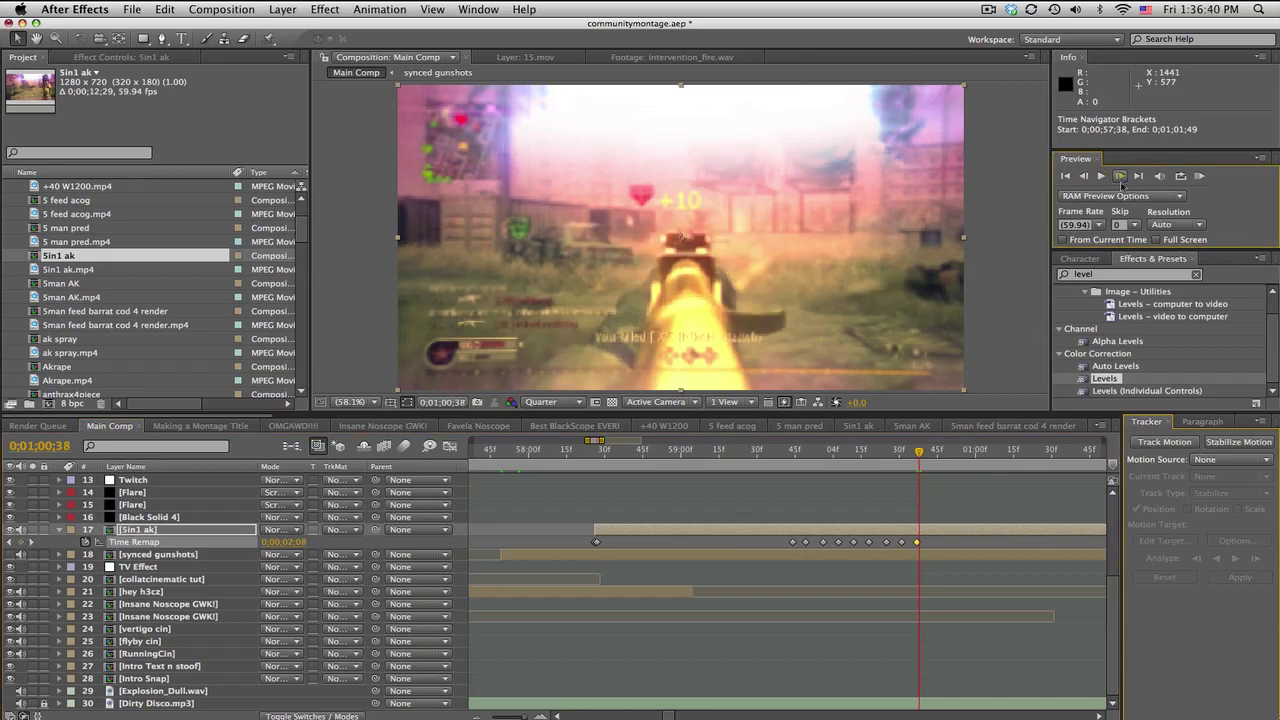
{"action": "left_click", "coordinate": [1120, 177]}
{"action": "left_click", "coordinate": [1120, 177]}
{"action": "left_click", "coordinate": [1120, 177]}
{"action": "left_click", "coordinate": [1120, 177]}
{"action": "left_click", "coordinate": [1120, 177]}
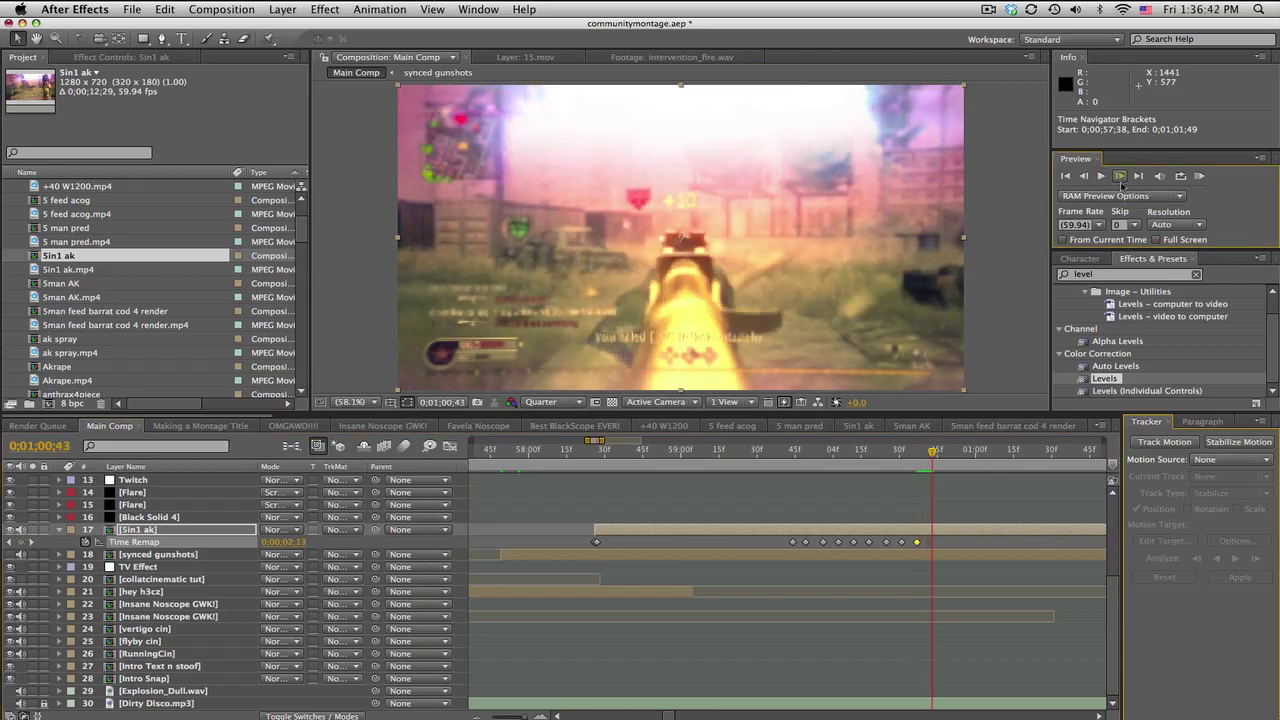
{"action": "left_click", "coordinate": [1083, 177]}
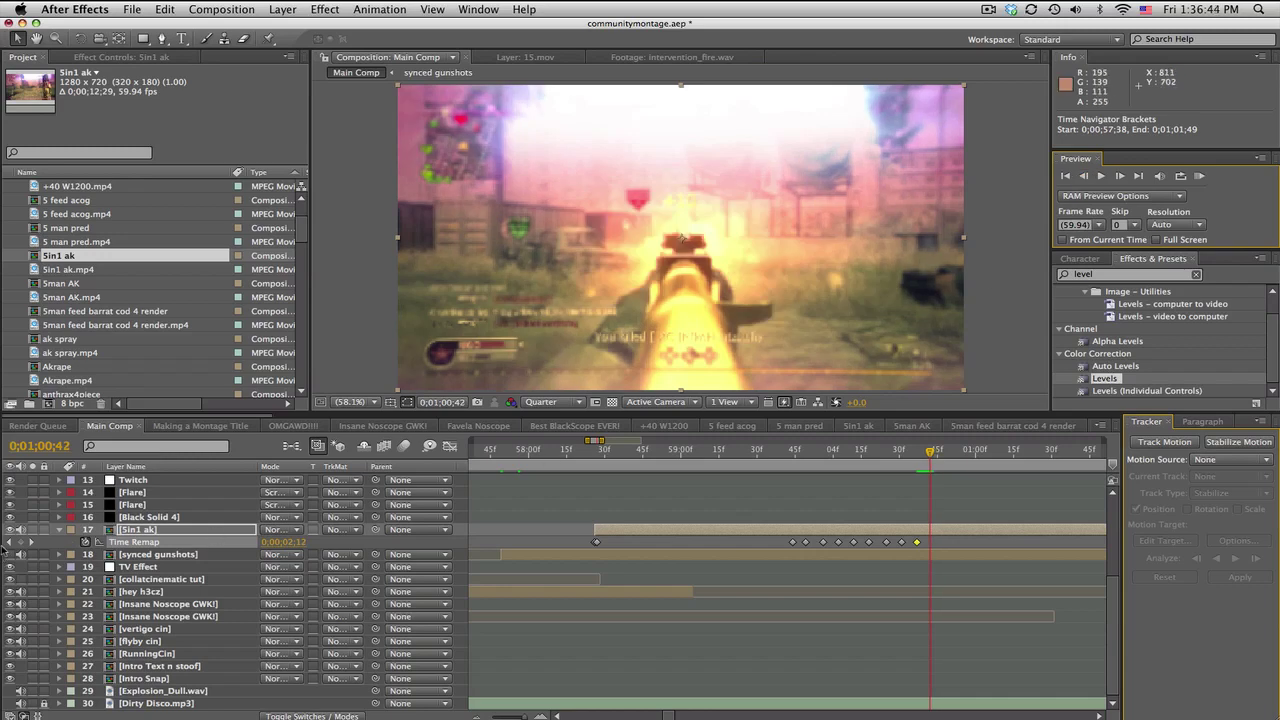
{"action": "left_click", "coordinate": [20, 542]}
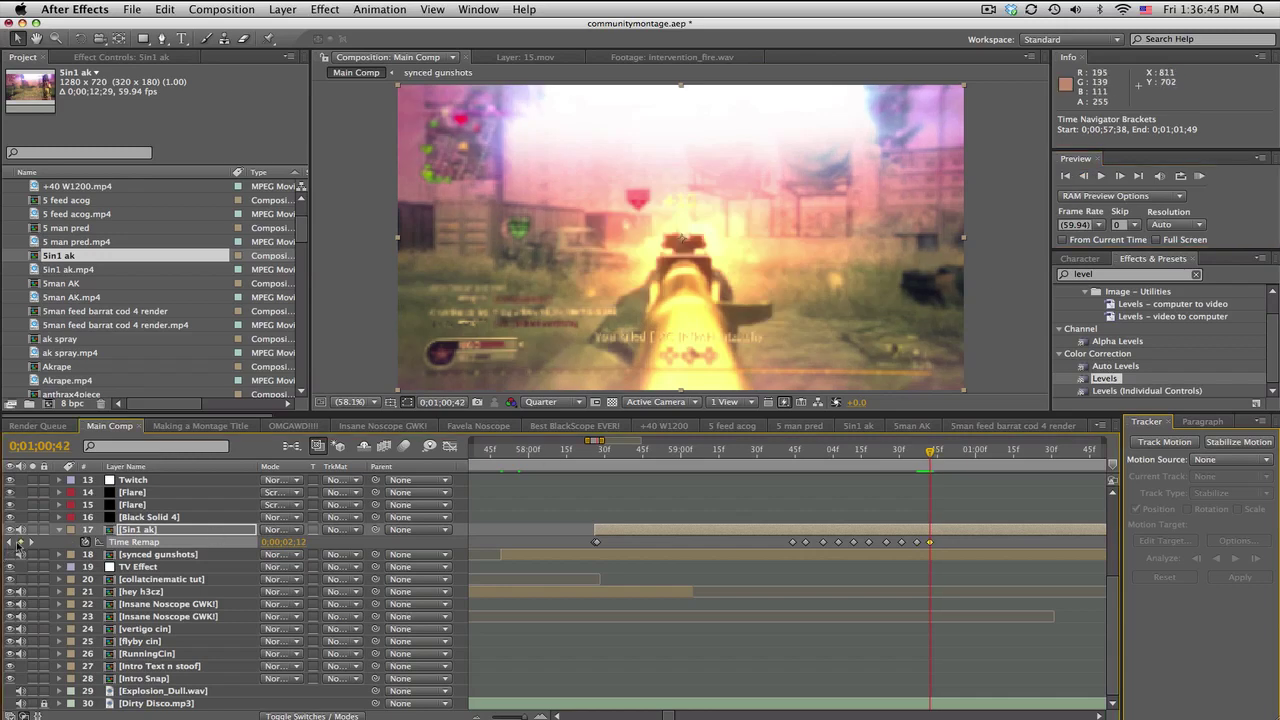
Step: Add a Time Remap keyframe on the gunshot at 0;01;00;47
{"action": "left_click", "coordinate": [1120, 176]}
{"action": "left_click", "coordinate": [1120, 176]}
{"action": "left_click", "coordinate": [1120, 176]}
{"action": "left_click", "coordinate": [1120, 176]}
{"action": "left_click", "coordinate": [1120, 176]}
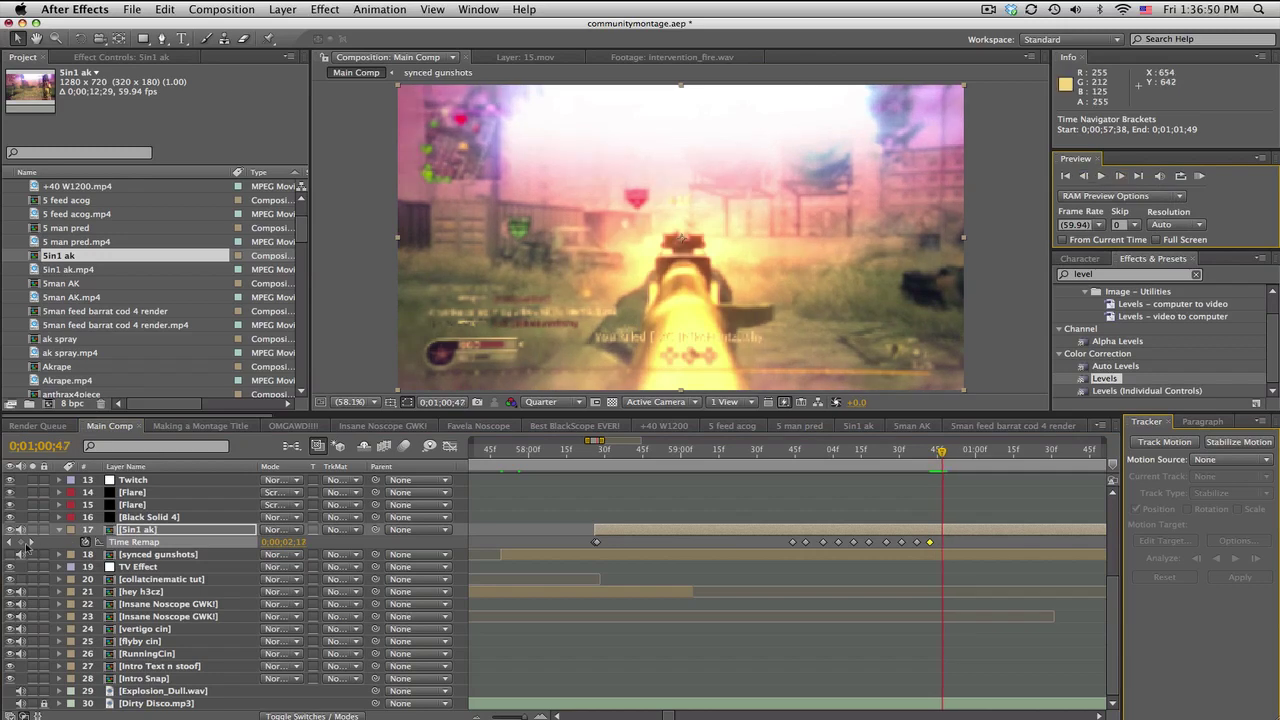
{"action": "left_click", "coordinate": [21, 542]}
Step: Step frame by frame through the clip past the new keyframes
{"action": "left_click", "coordinate": [1120, 176]}
{"action": "left_click", "coordinate": [1120, 176]}
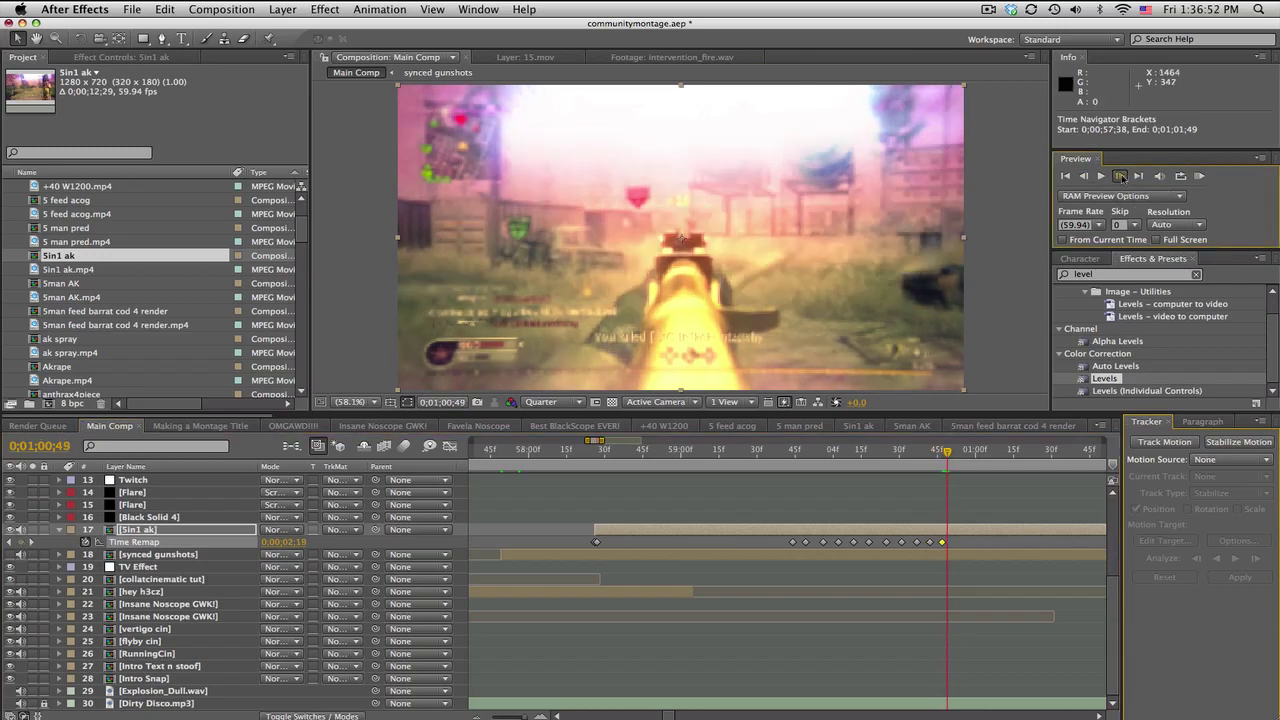
{"action": "left_click", "coordinate": [1120, 176]}
{"action": "left_click", "coordinate": [1120, 176]}
{"action": "left_click", "coordinate": [1120, 176]}
{"action": "left_click", "coordinate": [1120, 176]}
{"action": "left_click", "coordinate": [1120, 176]}
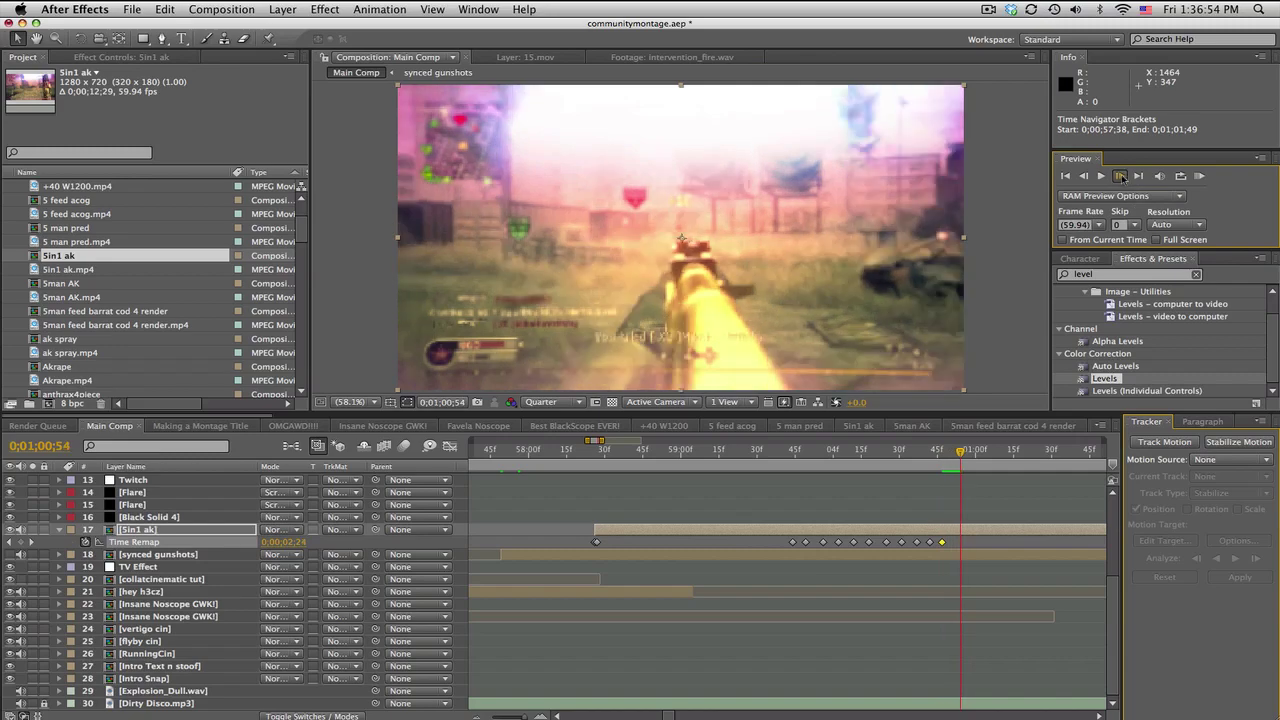
{"action": "left_click", "coordinate": [1120, 176]}
{"action": "left_click", "coordinate": [1120, 176]}
{"action": "left_click", "coordinate": [1120, 176]}
{"action": "left_click", "coordinate": [1120, 176]}
{"action": "left_click", "coordinate": [1120, 176]}
{"action": "left_click", "coordinate": [1120, 176]}
{"action": "left_click", "coordinate": [1120, 176]}
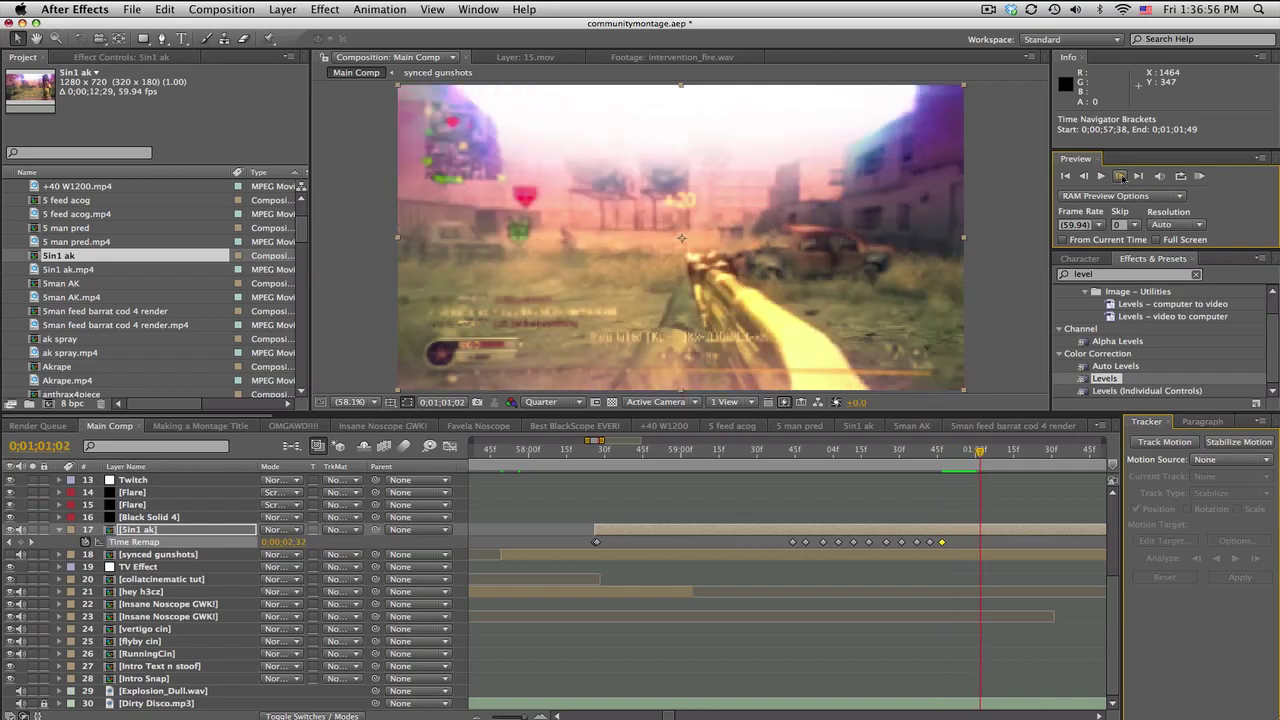
{"action": "left_click", "coordinate": [1120, 176]}
{"action": "left_click", "coordinate": [1120, 176]}
{"action": "left_click", "coordinate": [1120, 176]}
{"action": "left_click", "coordinate": [1120, 176]}
{"action": "left_click", "coordinate": [1120, 176]}
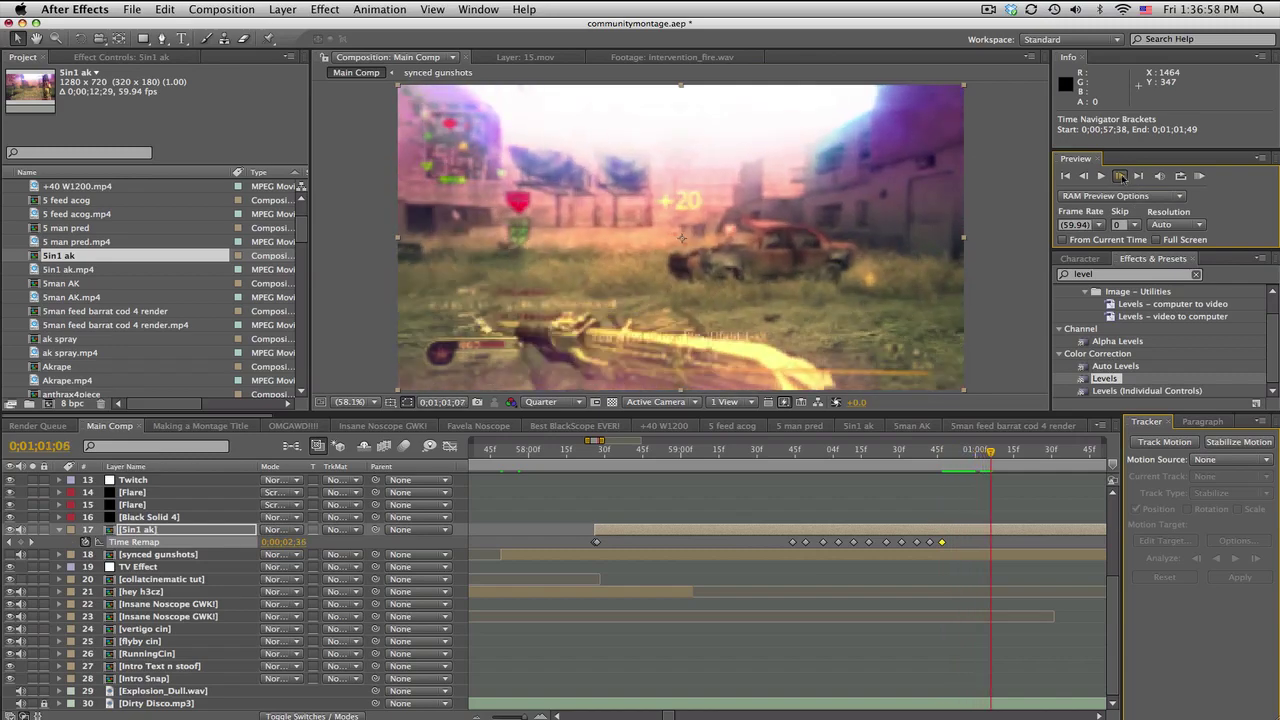
{"action": "left_click", "coordinate": [1120, 176]}
{"action": "left_click", "coordinate": [1120, 176]}
{"action": "left_click", "coordinate": [1120, 176]}
{"action": "left_click", "coordinate": [1120, 176]}
{"action": "left_click", "coordinate": [1120, 176]}
{"action": "left_click", "coordinate": [1120, 176]}
{"action": "left_click", "coordinate": [1120, 176]}
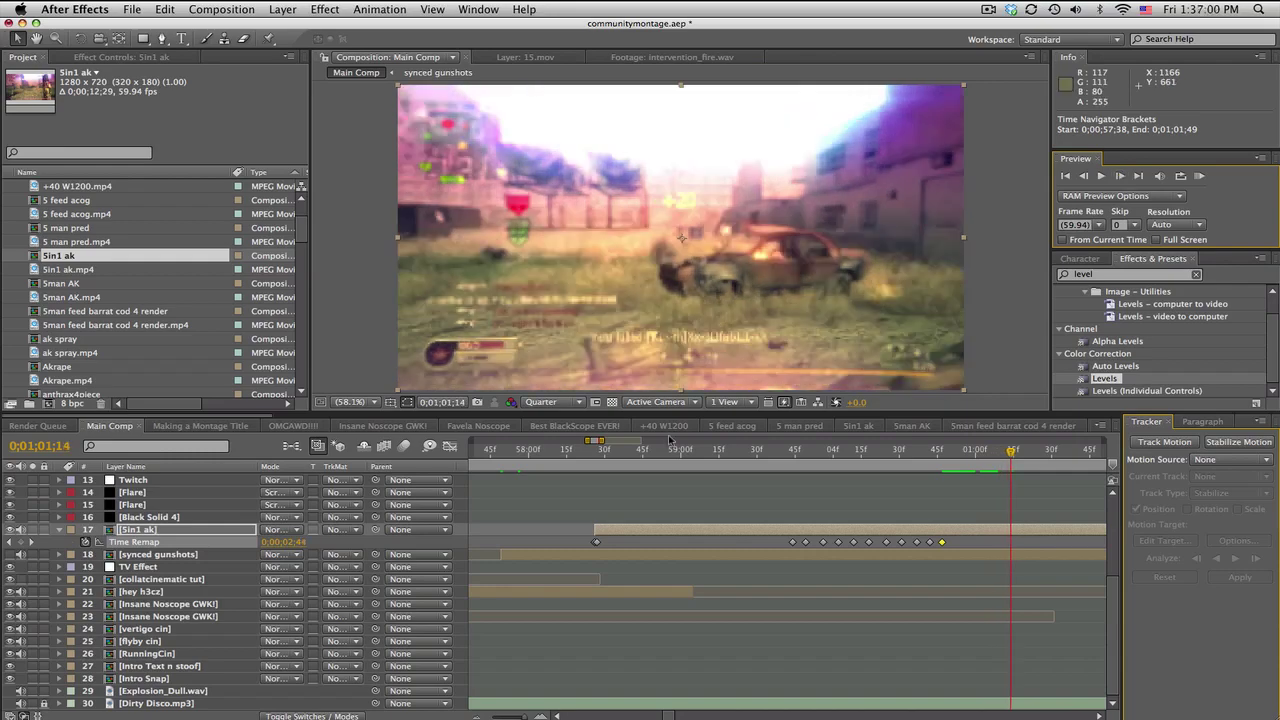
Step: Scrub the timeline ahead and park the current time near 0;01;02;14, close to the next gunshot
{"action": "left_click_drag", "start_coordinate": [672, 716], "coordinate": [674, 716]}
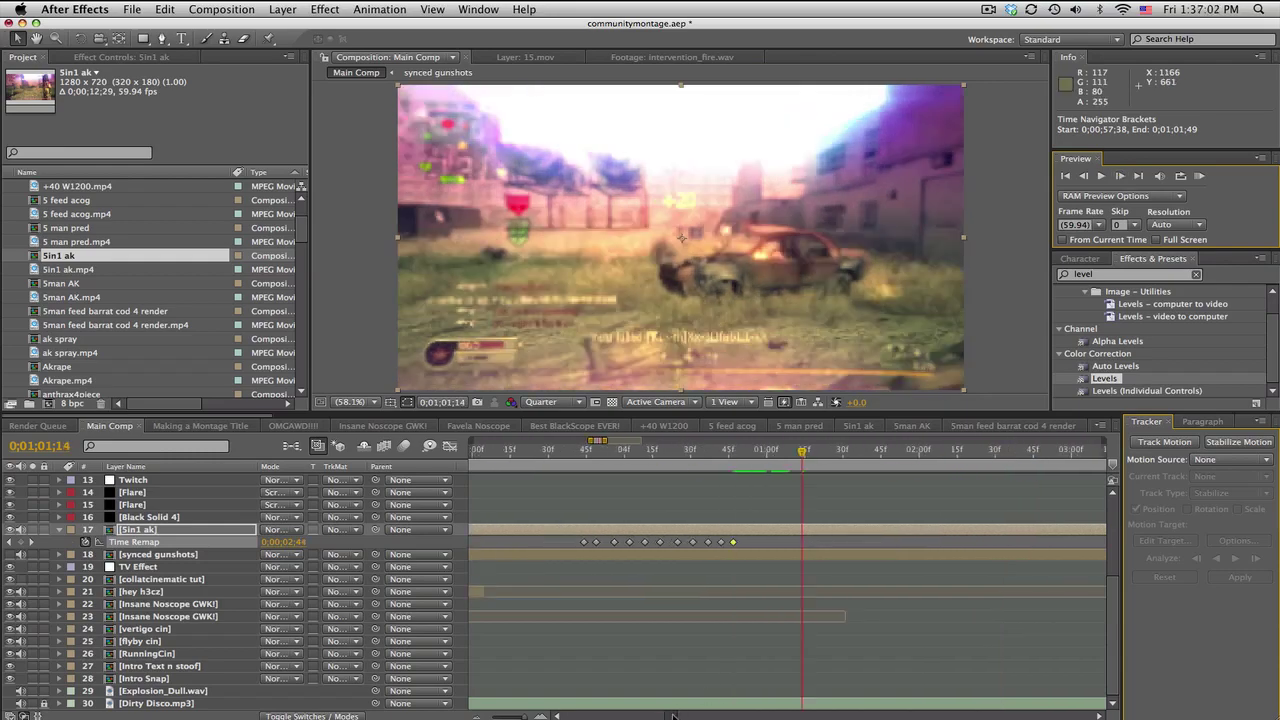
{"action": "left_click_drag", "start_coordinate": [805, 455], "coordinate": [935, 462]}
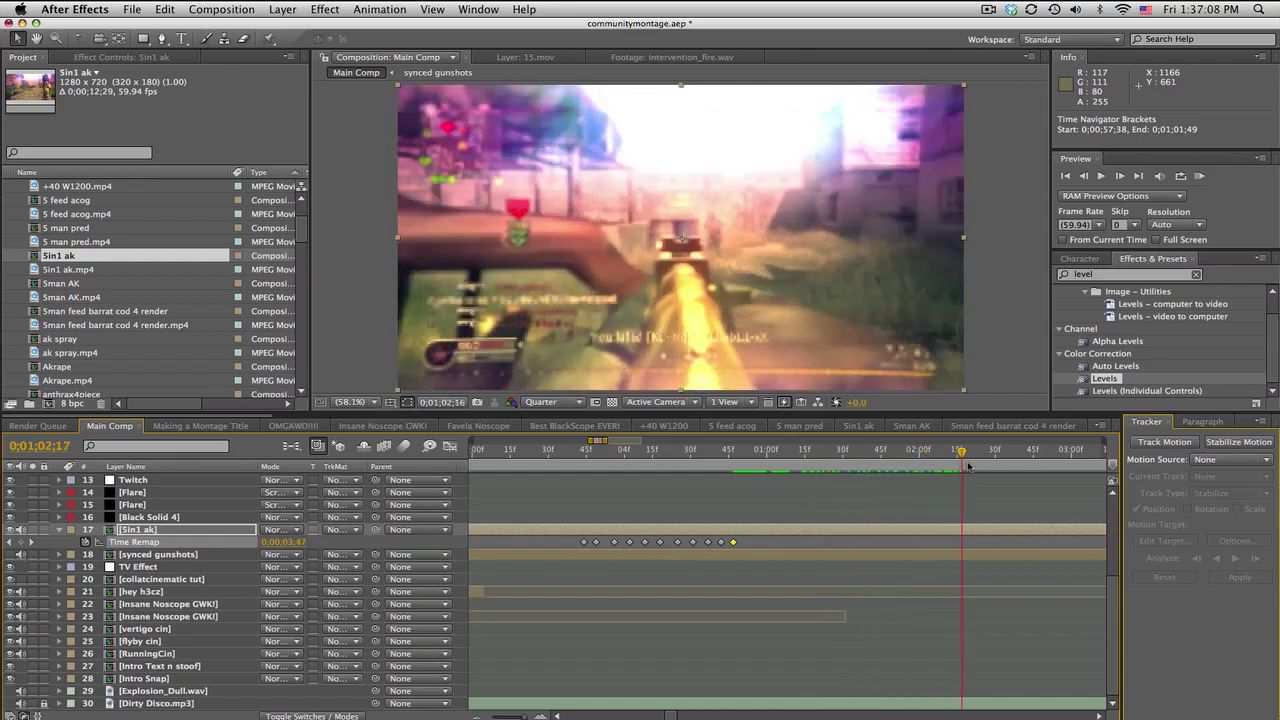
{"action": "mouse_move", "coordinate": [935, 462]}
{"action": "left_mouse_down"}
{"action": "mouse_move", "coordinate": [972, 467]}
{"action": "mouse_move", "coordinate": [961, 467]}
{"action": "left_mouse_up"}
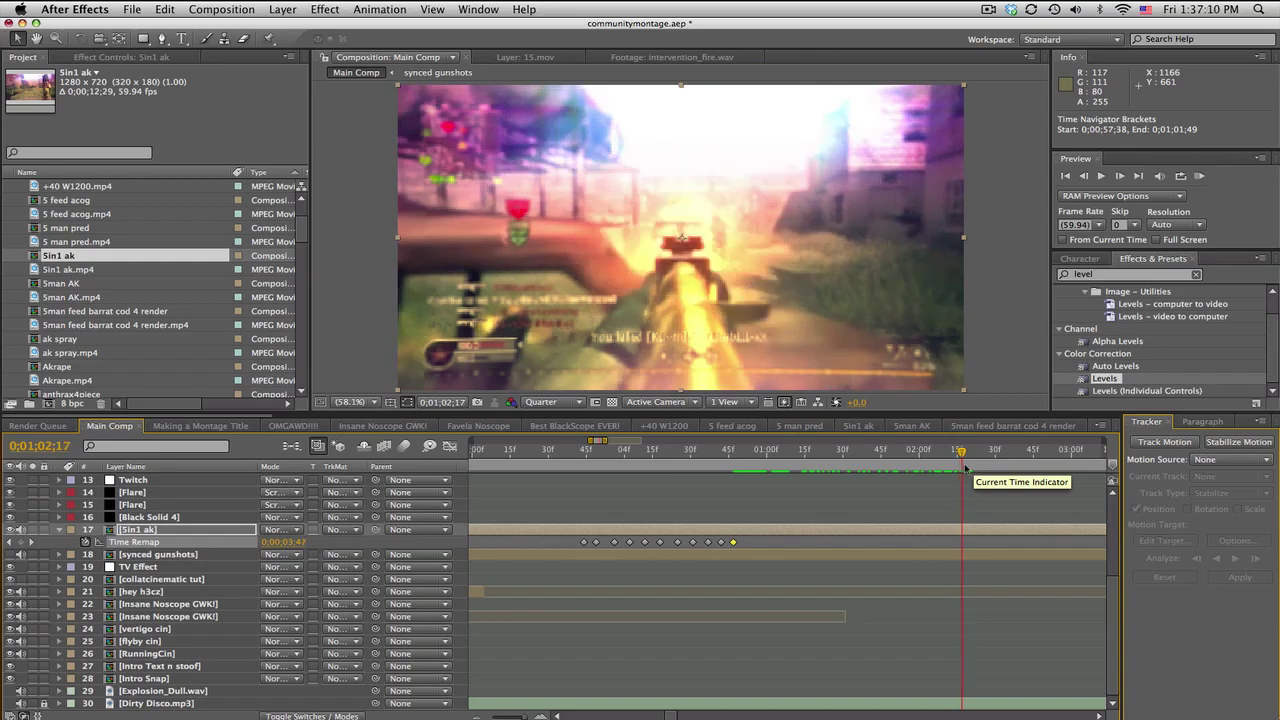
{"action": "left_click", "coordinate": [14, 542]}
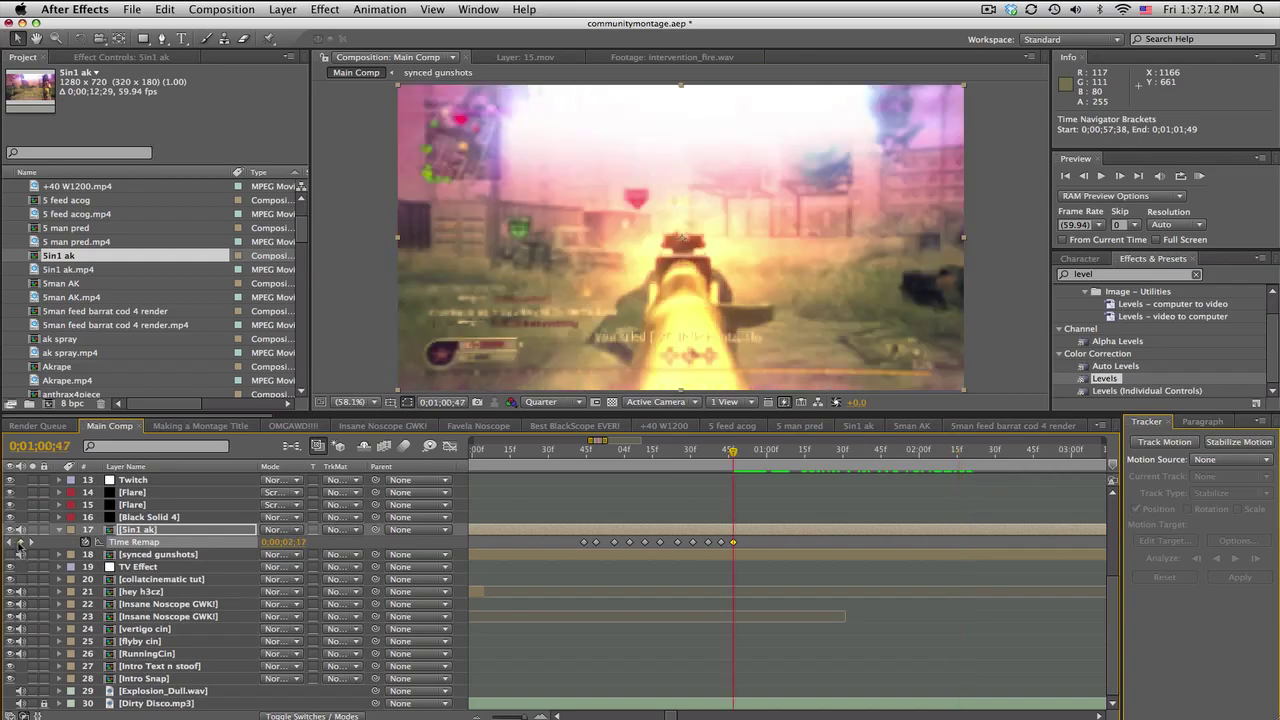
{"action": "left_click", "coordinate": [950, 452]}
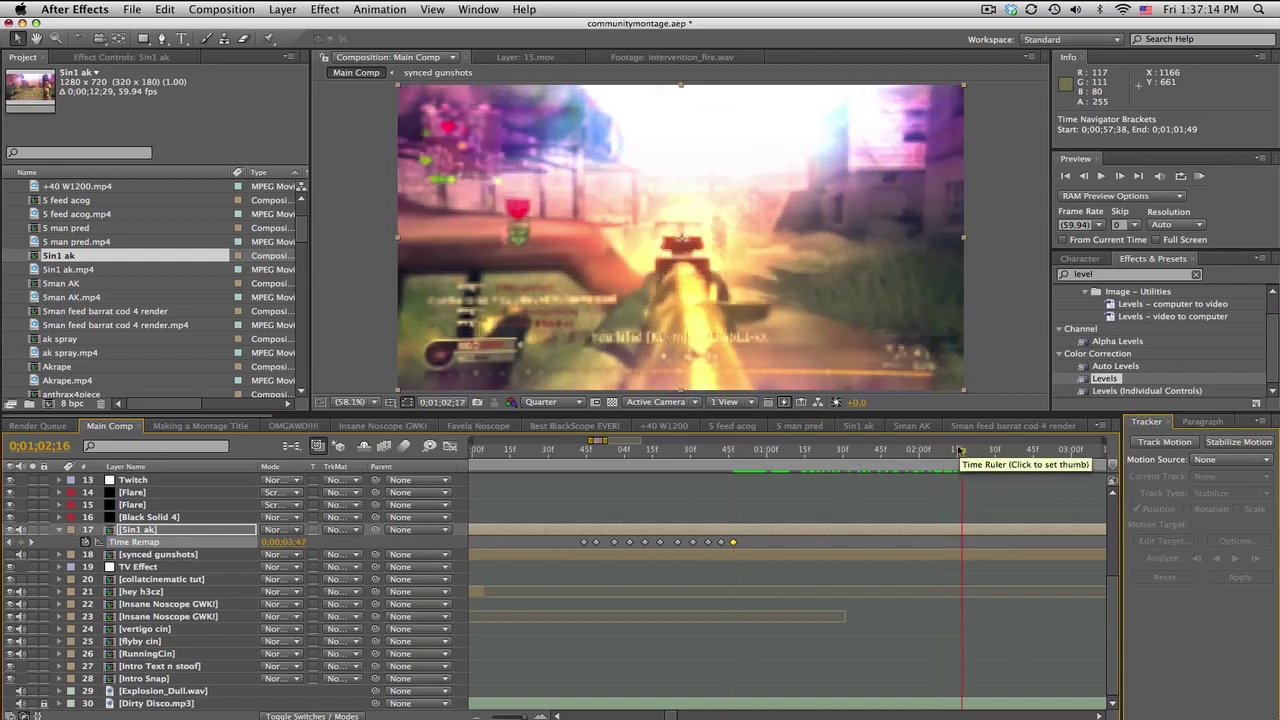
{"action": "left_click_drag", "start_coordinate": [951, 452], "coordinate": [955, 452]}
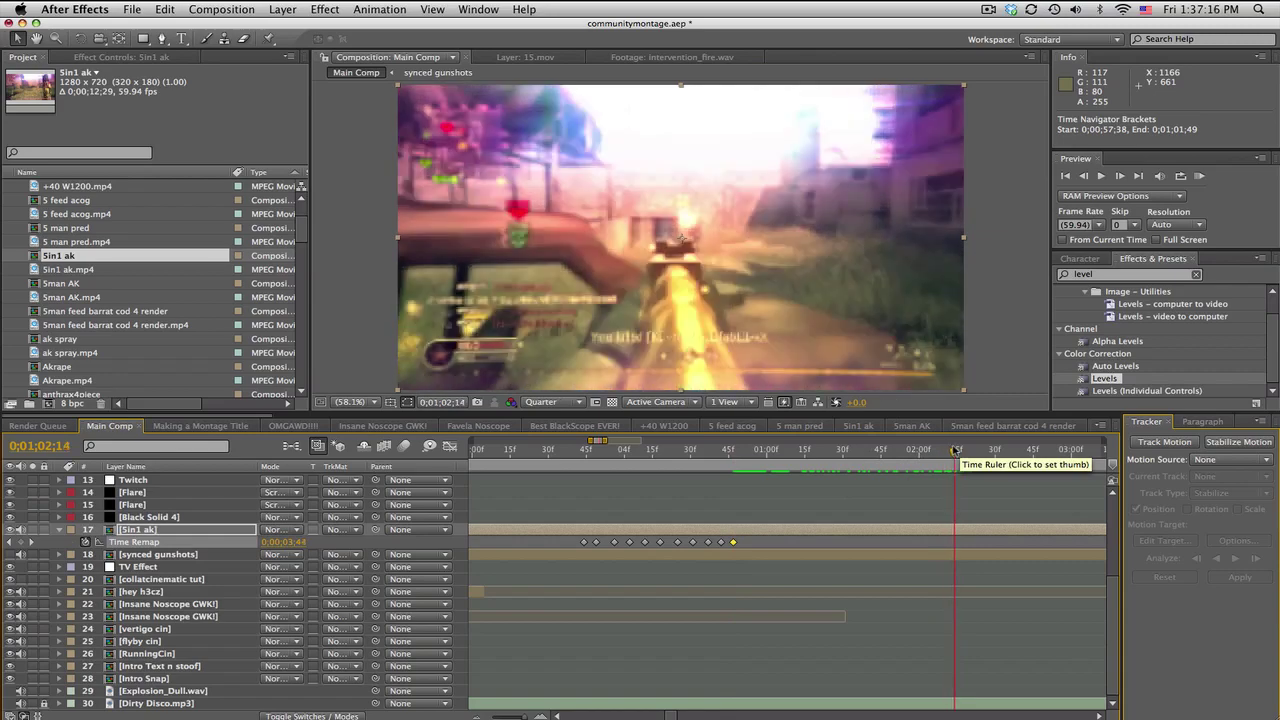
Step: Set the current time to 0;01;02;23, where the next run of gunshots begins
{"action": "left_click_drag", "start_coordinate": [955, 452], "coordinate": [962, 452]}
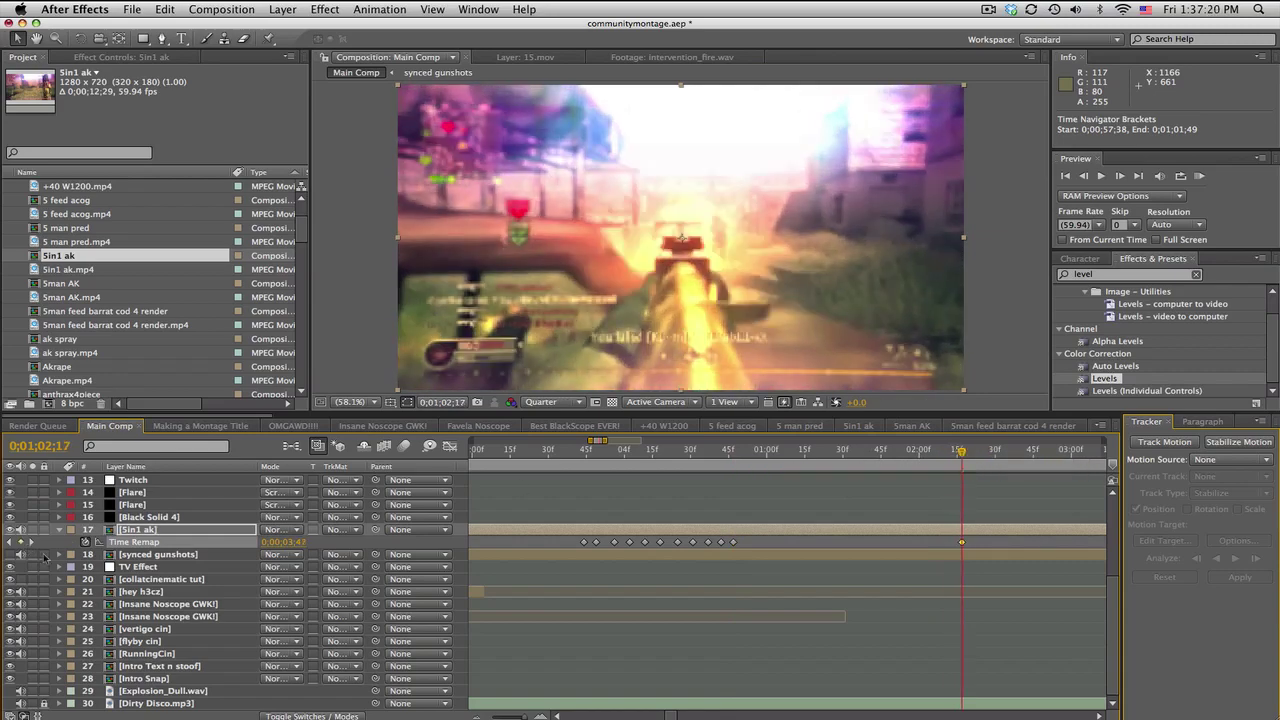
{"action": "left_click", "coordinate": [1118, 178]}
{"action": "left_click", "coordinate": [1118, 178]}
{"action": "left_click", "coordinate": [1118, 178]}
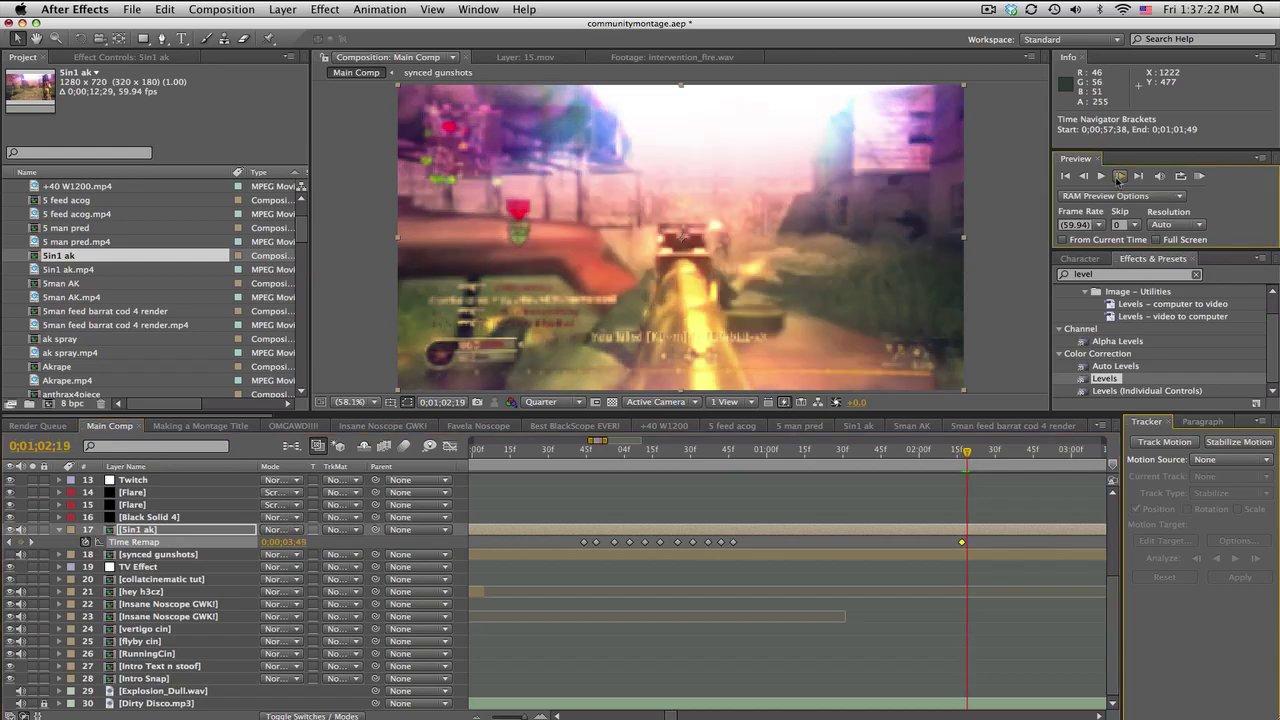
{"action": "left_click", "coordinate": [1118, 178]}
{"action": "left_click", "coordinate": [1118, 178]}
{"action": "left_click", "coordinate": [1118, 178]}
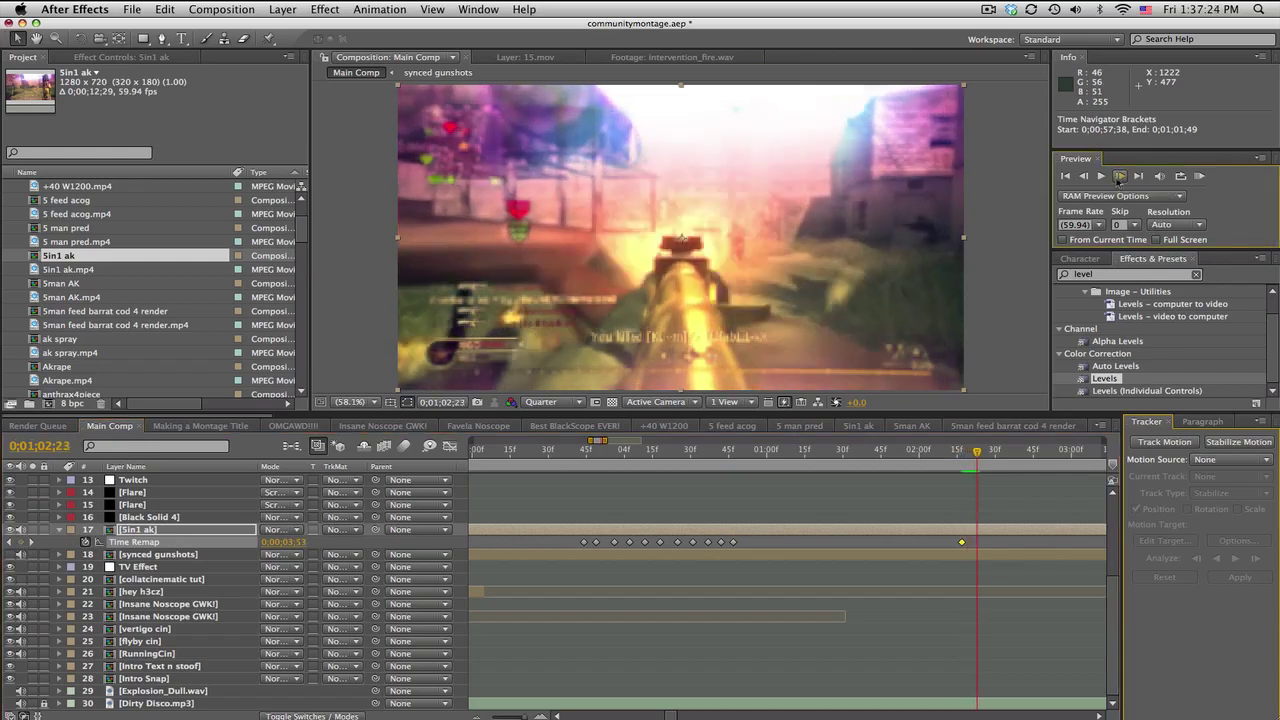
{"action": "left_click", "coordinate": [10, 541]}
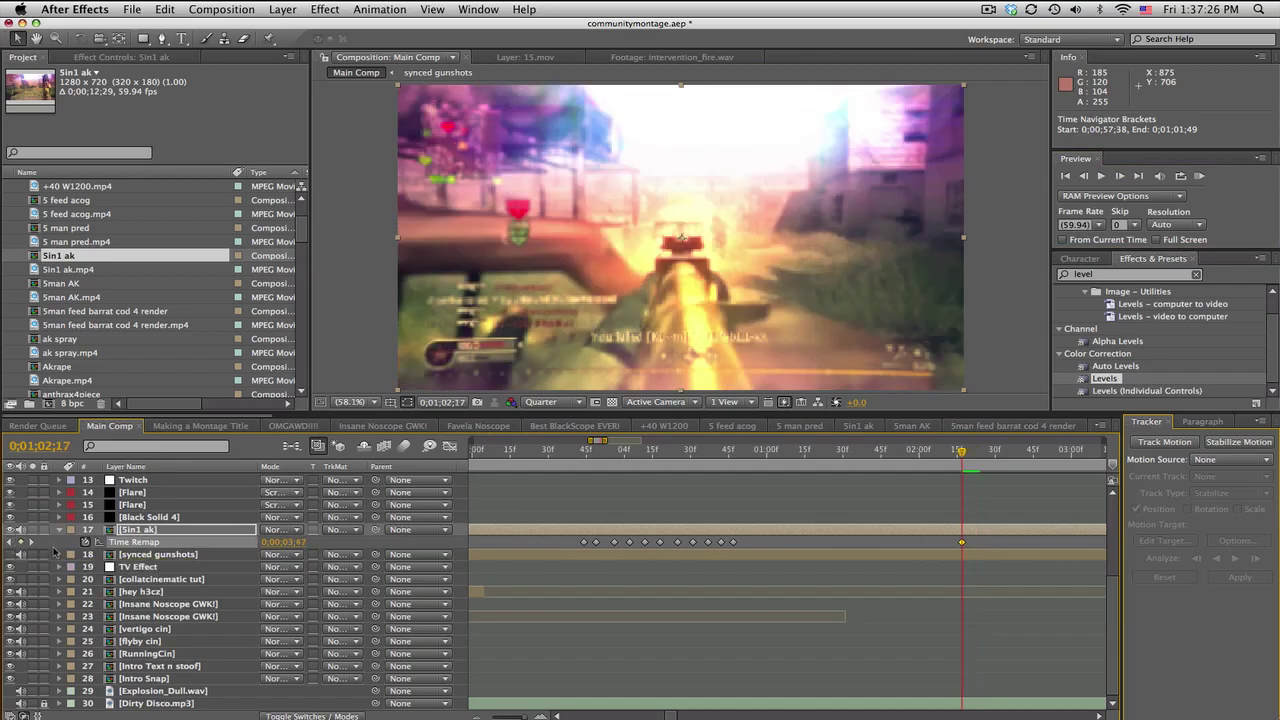
{"action": "left_click", "coordinate": [978, 452]}
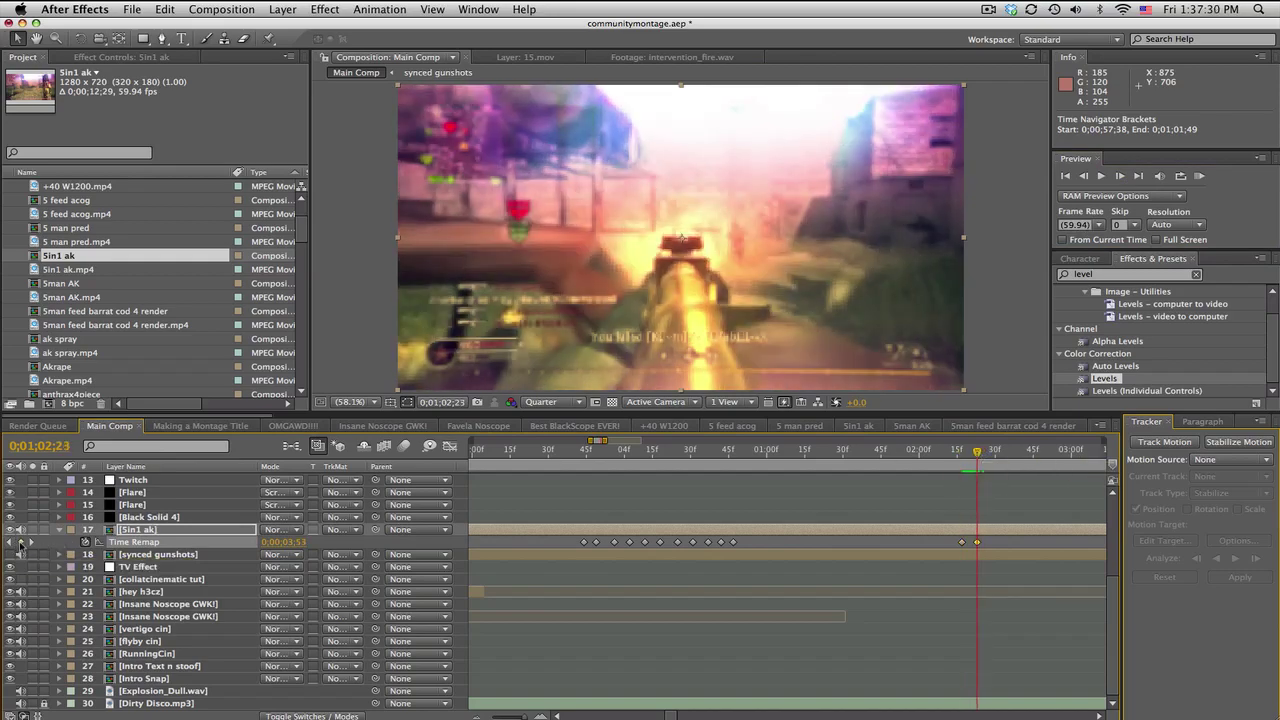
Step: Add a Time Remap keyframe on the first gunshot after 0;01;02;23
{"action": "left_click", "coordinate": [1121, 177]}
{"action": "left_click", "coordinate": [1122, 178]}
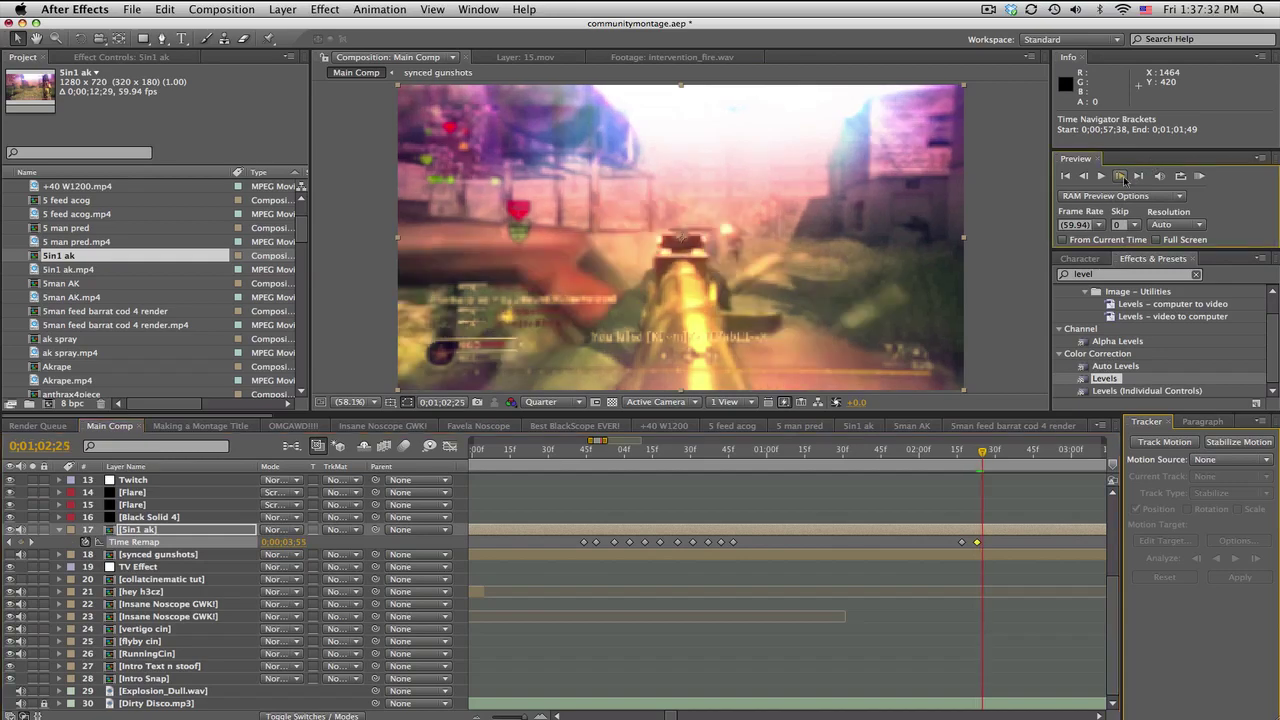
{"action": "left_click", "coordinate": [1121, 177]}
{"action": "left_click", "coordinate": [1121, 177]}
{"action": "left_click", "coordinate": [1121, 177]}
{"action": "left_click", "coordinate": [1121, 177]}
{"action": "left_click", "coordinate": [1121, 177]}
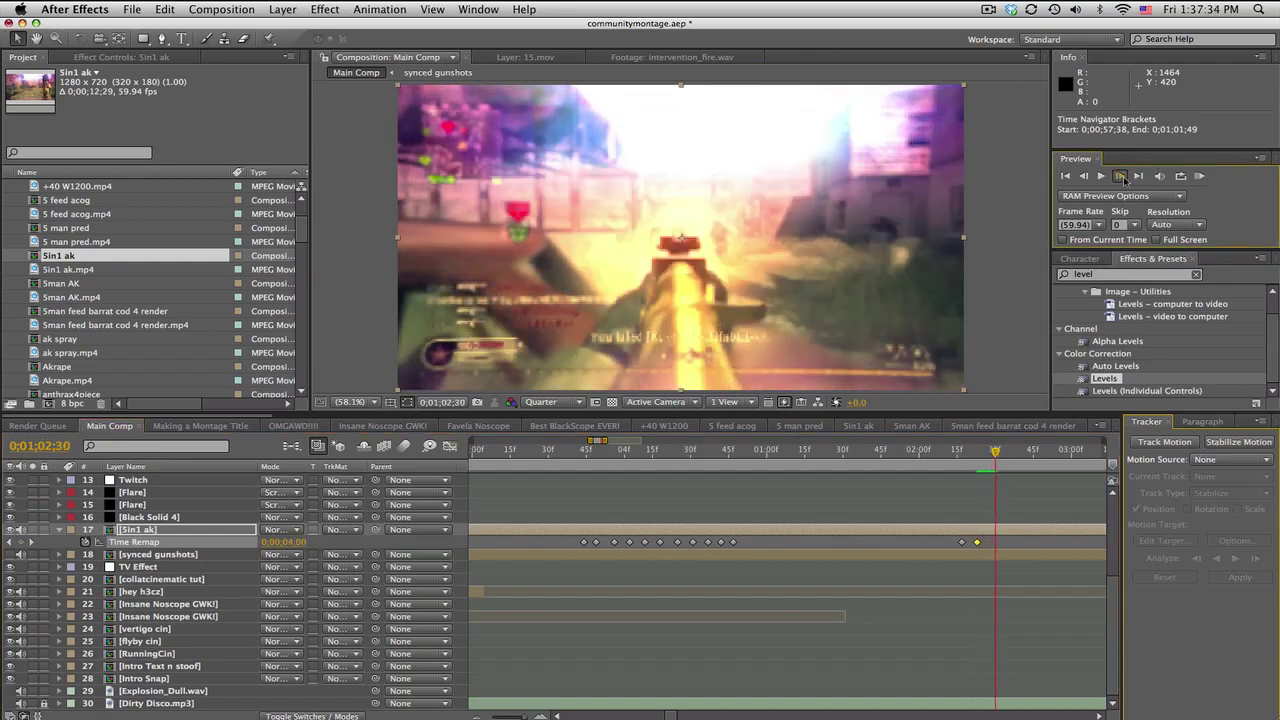
{"action": "left_click", "coordinate": [1121, 177]}
{"action": "left_click", "coordinate": [1086, 177]}
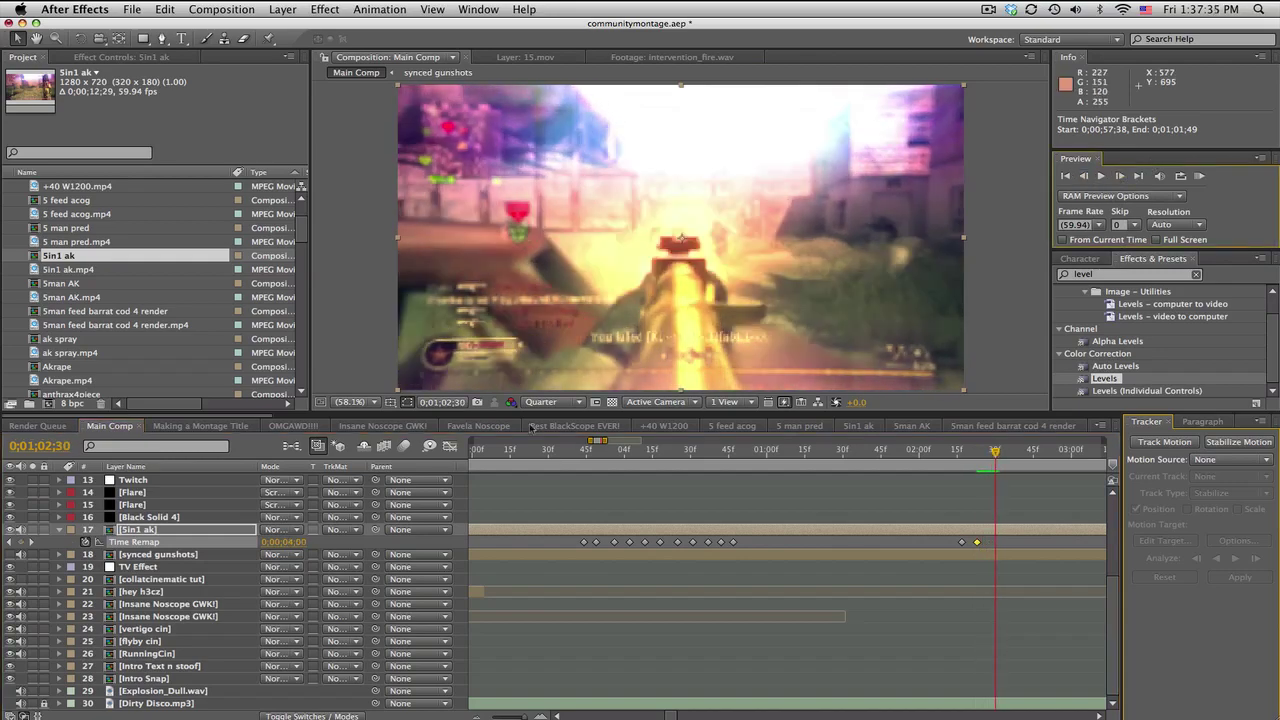
{"action": "left_click", "coordinate": [17, 542]}
Step: Add Time Remap keyframes on the next two gunshots, a few frames apart
{"action": "left_click", "coordinate": [1121, 177]}
{"action": "left_click", "coordinate": [1121, 177]}
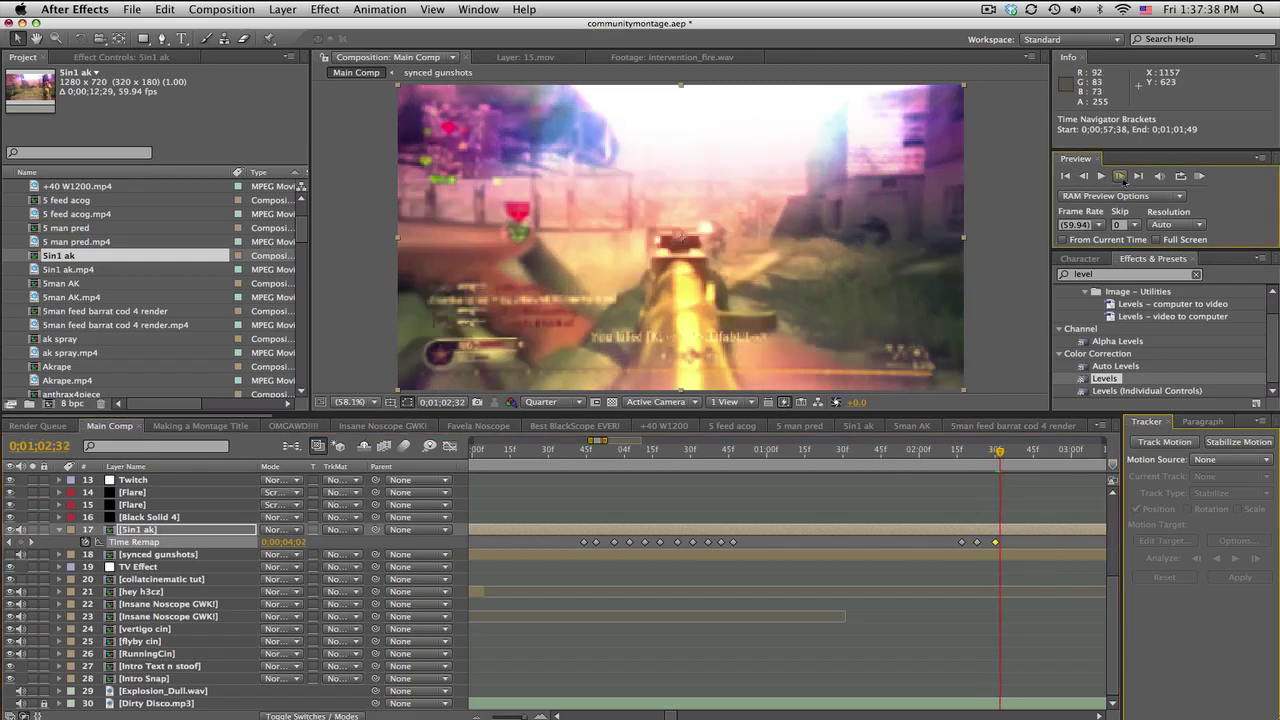
{"action": "left_click", "coordinate": [1121, 177]}
{"action": "left_click", "coordinate": [1121, 177]}
{"action": "left_click", "coordinate": [1121, 177]}
{"action": "left_click", "coordinate": [1121, 177]}
{"action": "left_click", "coordinate": [1121, 177]}
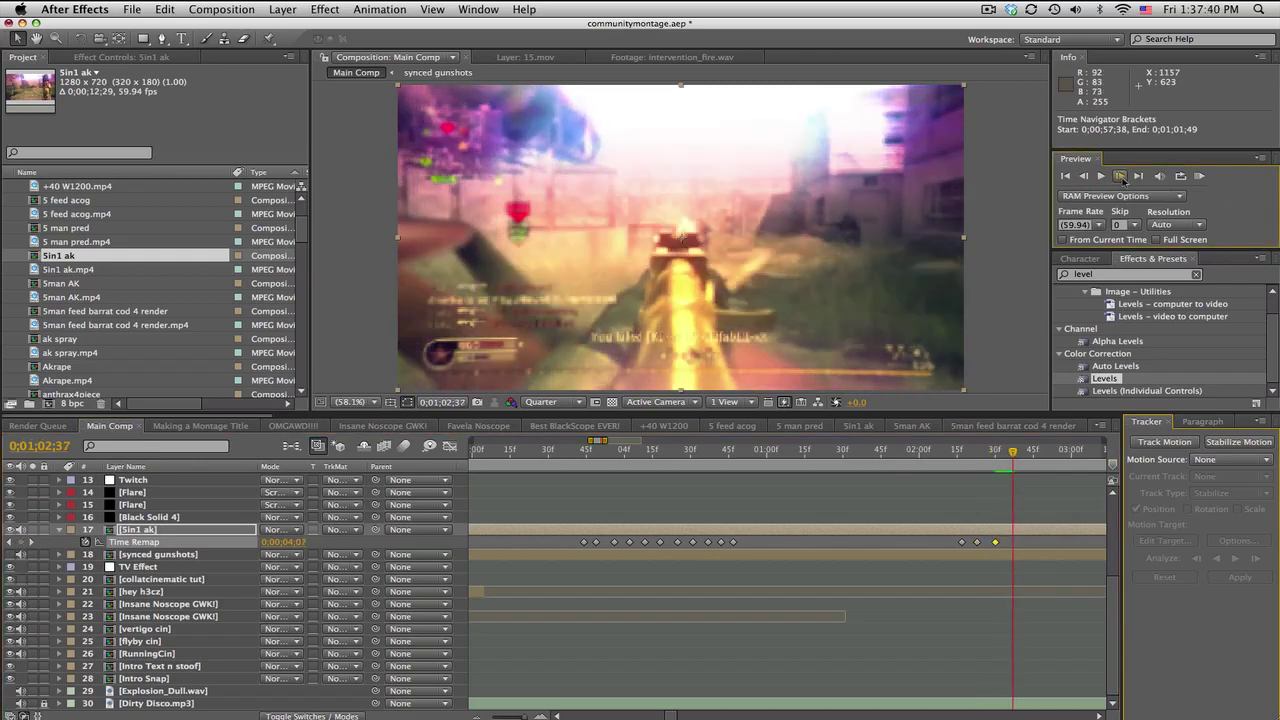
{"action": "left_click", "coordinate": [1084, 177]}
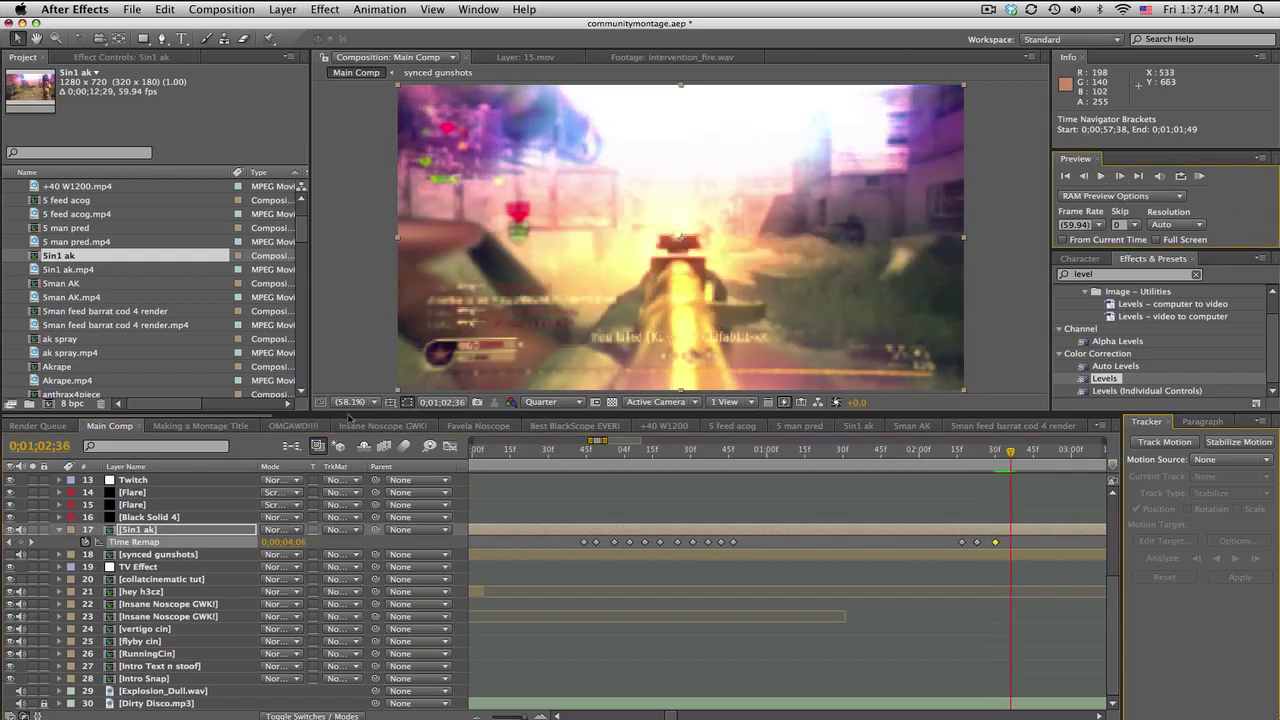
{"action": "left_click", "coordinate": [20, 544]}
{"action": "left_click", "coordinate": [1120, 177]}
{"action": "left_click", "coordinate": [1120, 177]}
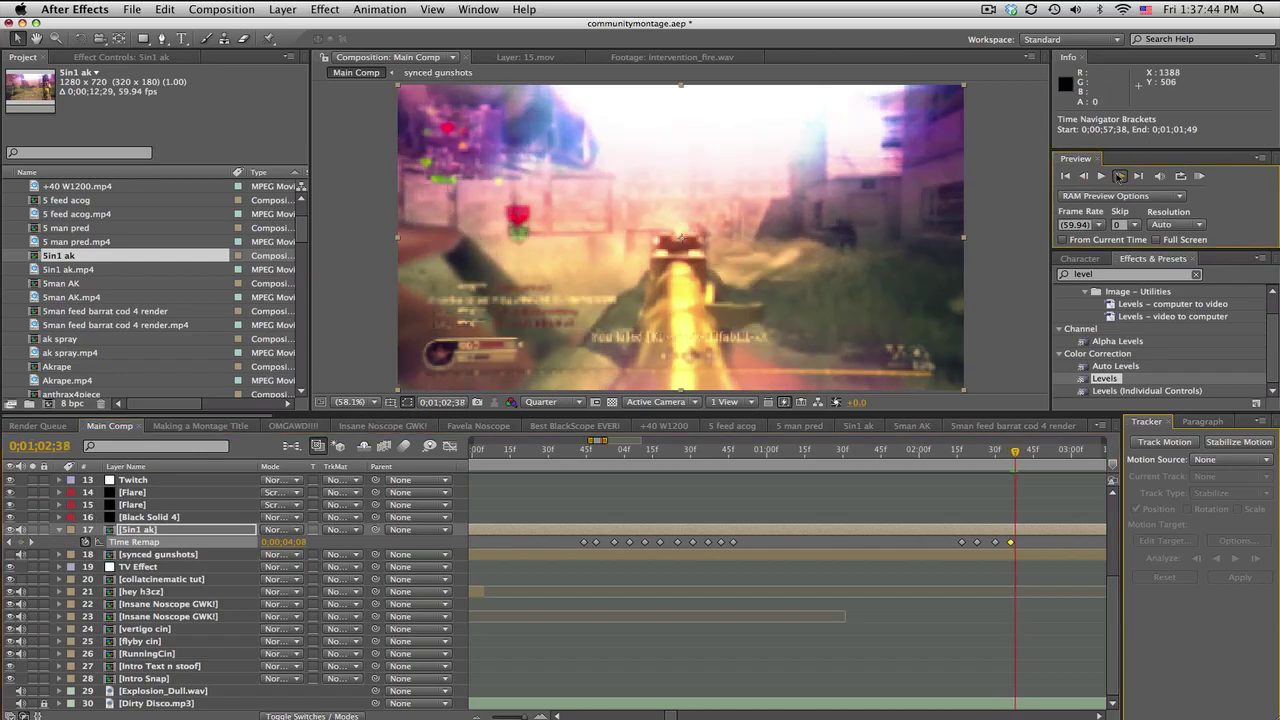
{"action": "left_click", "coordinate": [1120, 177]}
{"action": "left_click", "coordinate": [1120, 177]}
{"action": "left_click", "coordinate": [1120, 177]}
Step: Add another Time Remap keyframe on the following gunshot
{"action": "left_click", "coordinate": [1120, 177]}
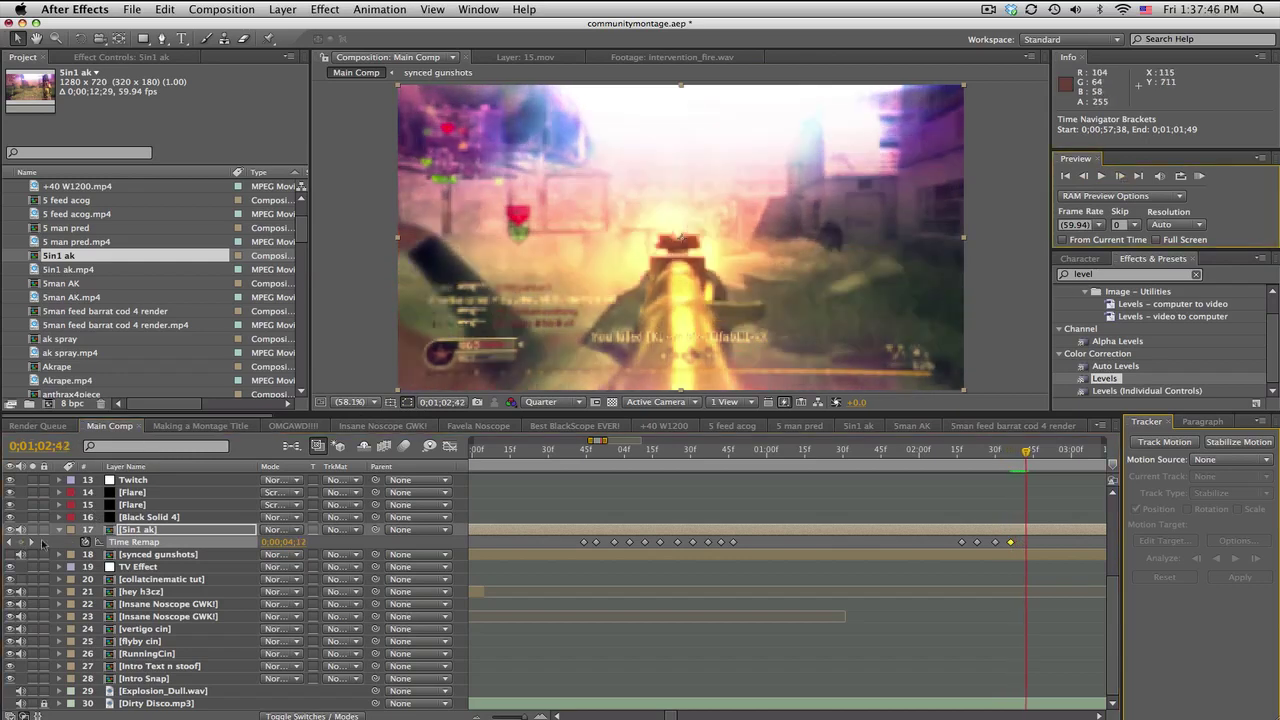
{"action": "left_click", "coordinate": [20, 544]}
{"action": "left_click", "coordinate": [1120, 177]}
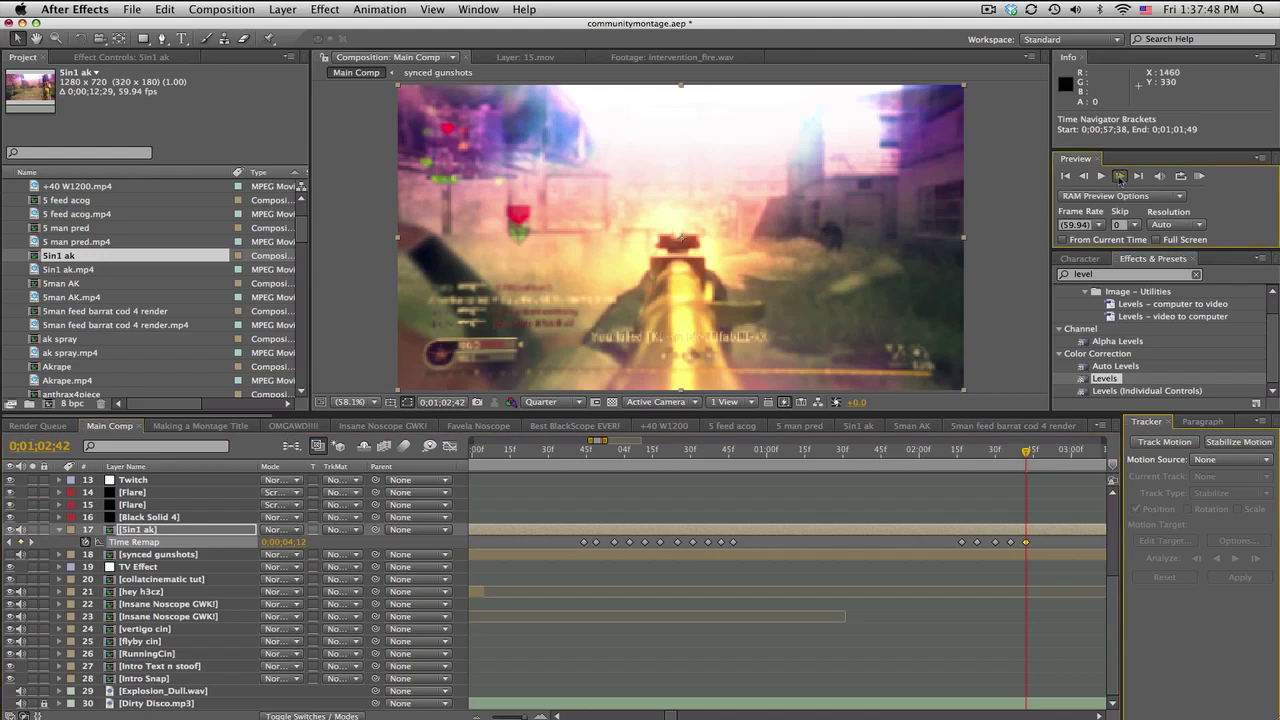
{"action": "left_click", "coordinate": [1120, 177]}
{"action": "left_click", "coordinate": [1120, 177]}
{"action": "left_click", "coordinate": [1120, 177]}
{"action": "left_click", "coordinate": [1120, 177]}
Step: Add the final Time Remap keyframe of the run at 0;01;02;53
{"action": "left_click", "coordinate": [1120, 177]}
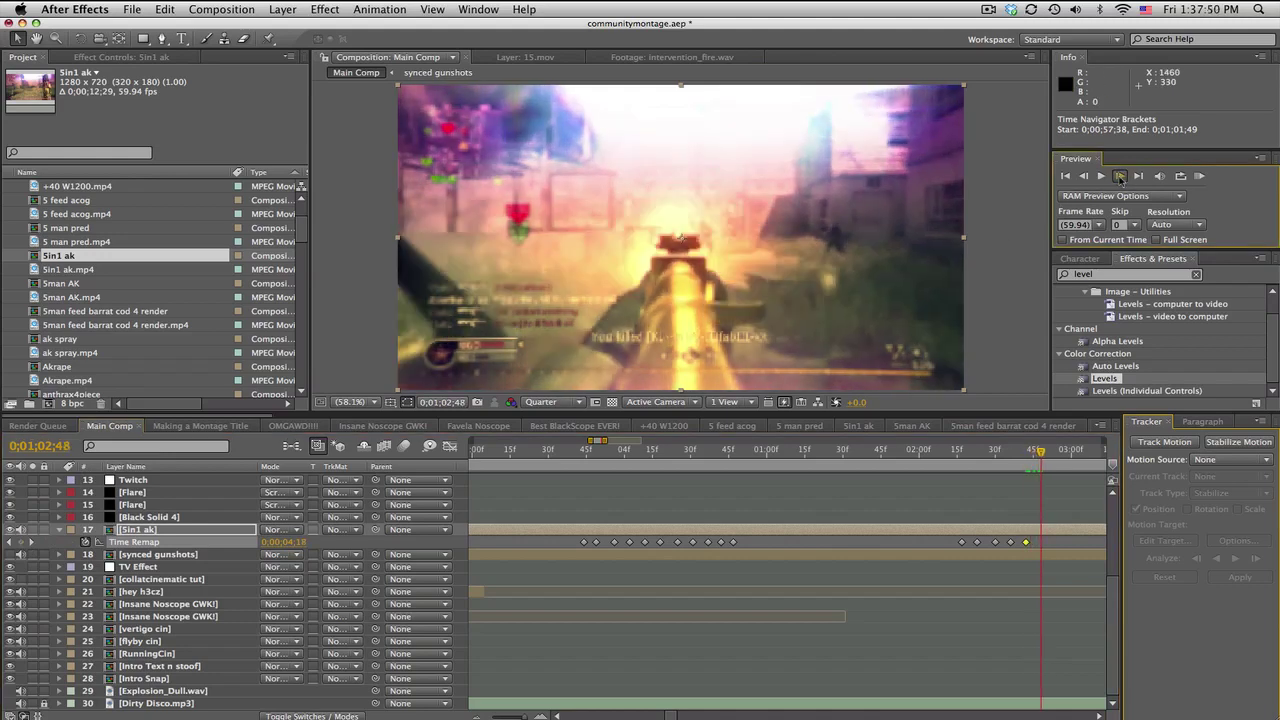
{"action": "left_click", "coordinate": [1120, 177]}
{"action": "left_click", "coordinate": [1083, 176]}
{"action": "left_click", "coordinate": [20, 542]}
{"action": "left_click", "coordinate": [1120, 177]}
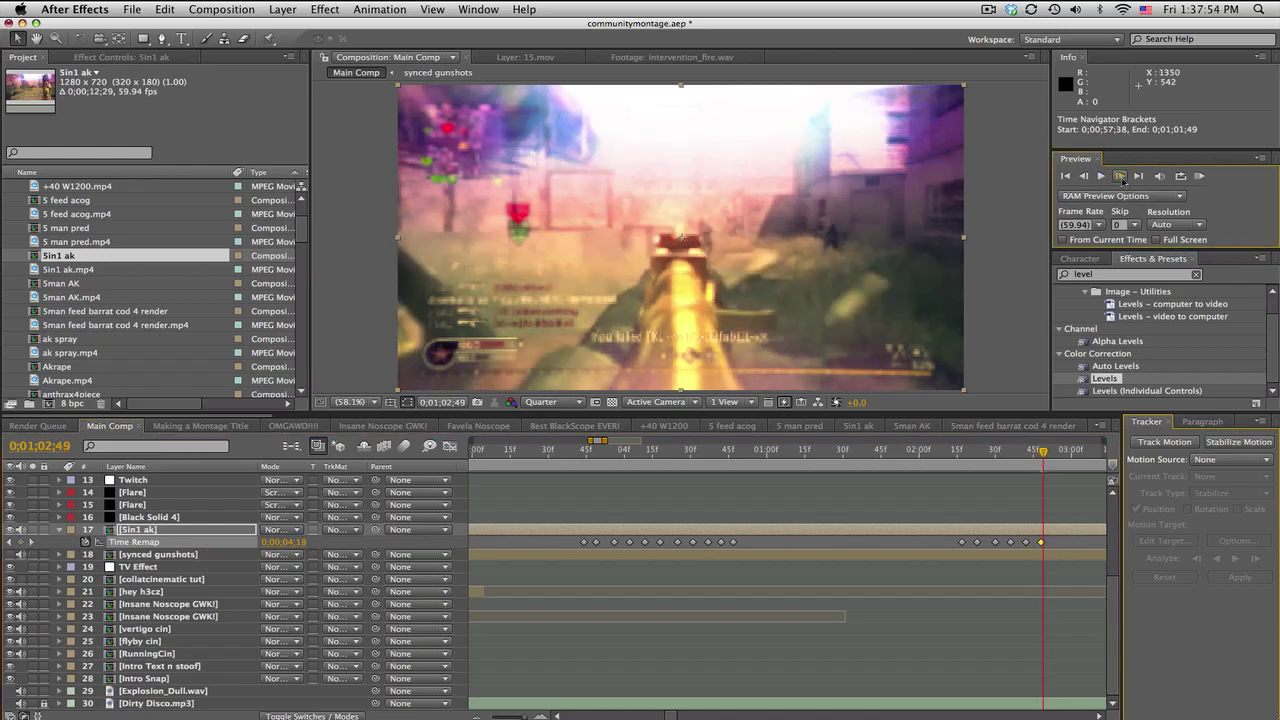
{"action": "left_click", "coordinate": [1120, 177]}
{"action": "left_click", "coordinate": [1120, 177]}
{"action": "left_click", "coordinate": [1120, 177]}
{"action": "left_click", "coordinate": [1120, 177]}
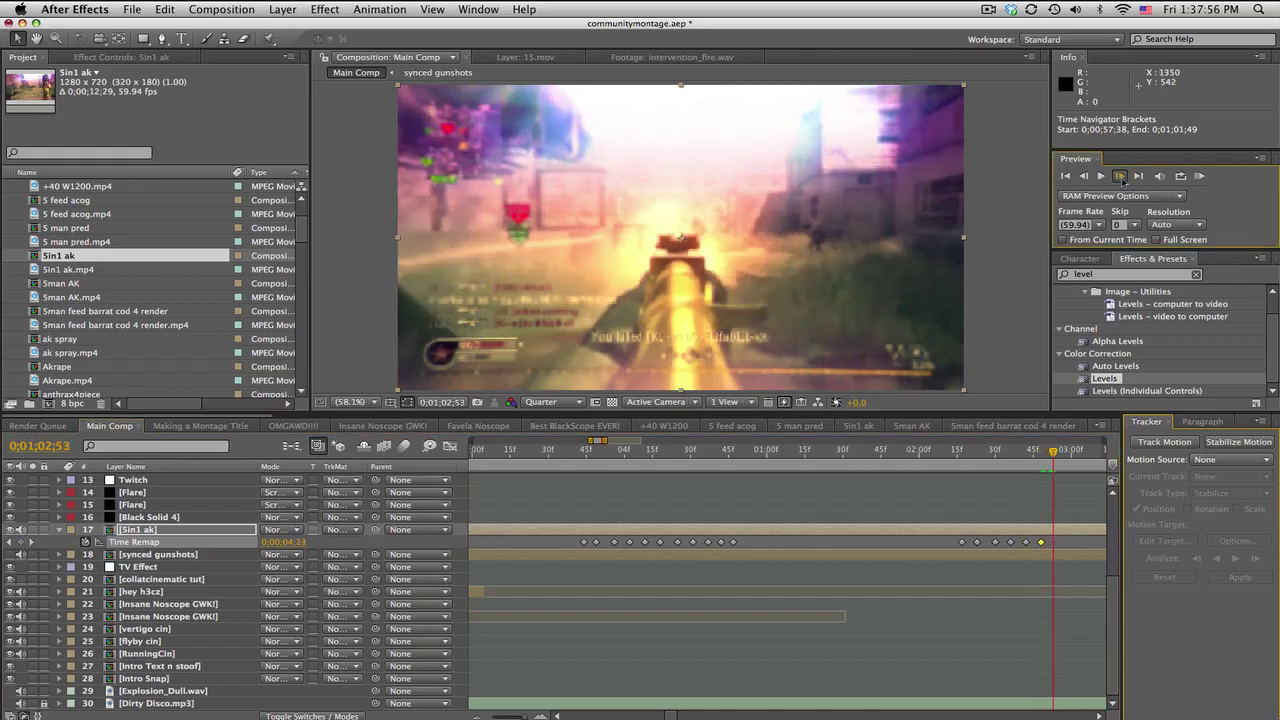
{"action": "left_click", "coordinate": [1120, 177]}
{"action": "left_click", "coordinate": [1083, 176]}
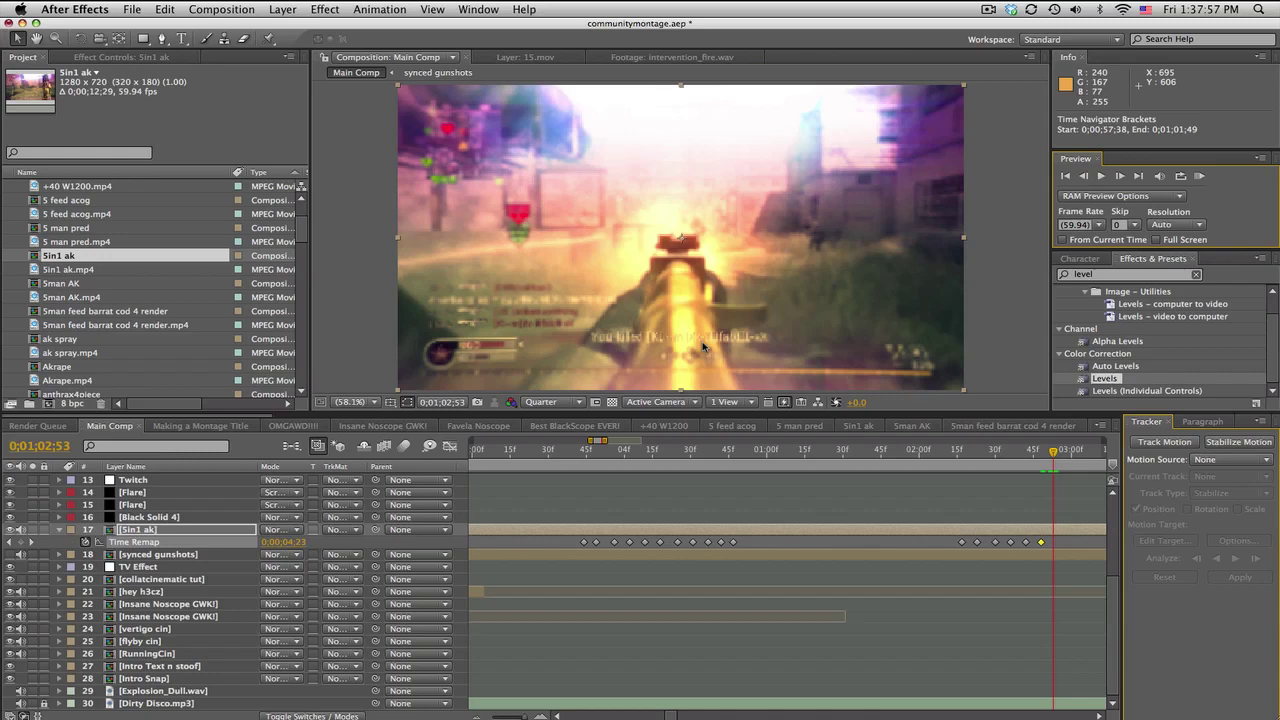
{"action": "left_click", "coordinate": [20, 542]}
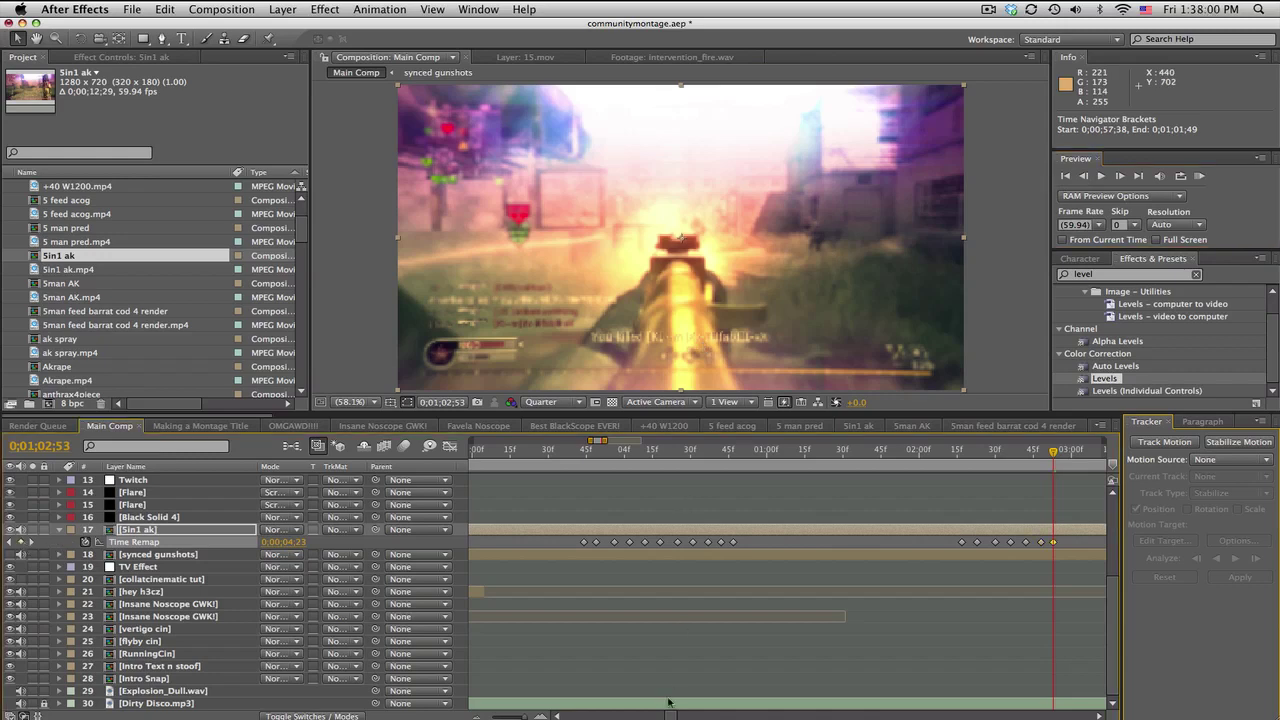
{"action": "scroll", "coordinate": [673, 716], "scroll_direction": "right", "scroll_amount": 2}
Step: Add the first three Sin1 ak Time Remap keyframes, a few frames apart, from 0;01;03;27
{"action": "scroll", "coordinate": [673, 716], "scroll_direction": "right", "scroll_amount": 5}
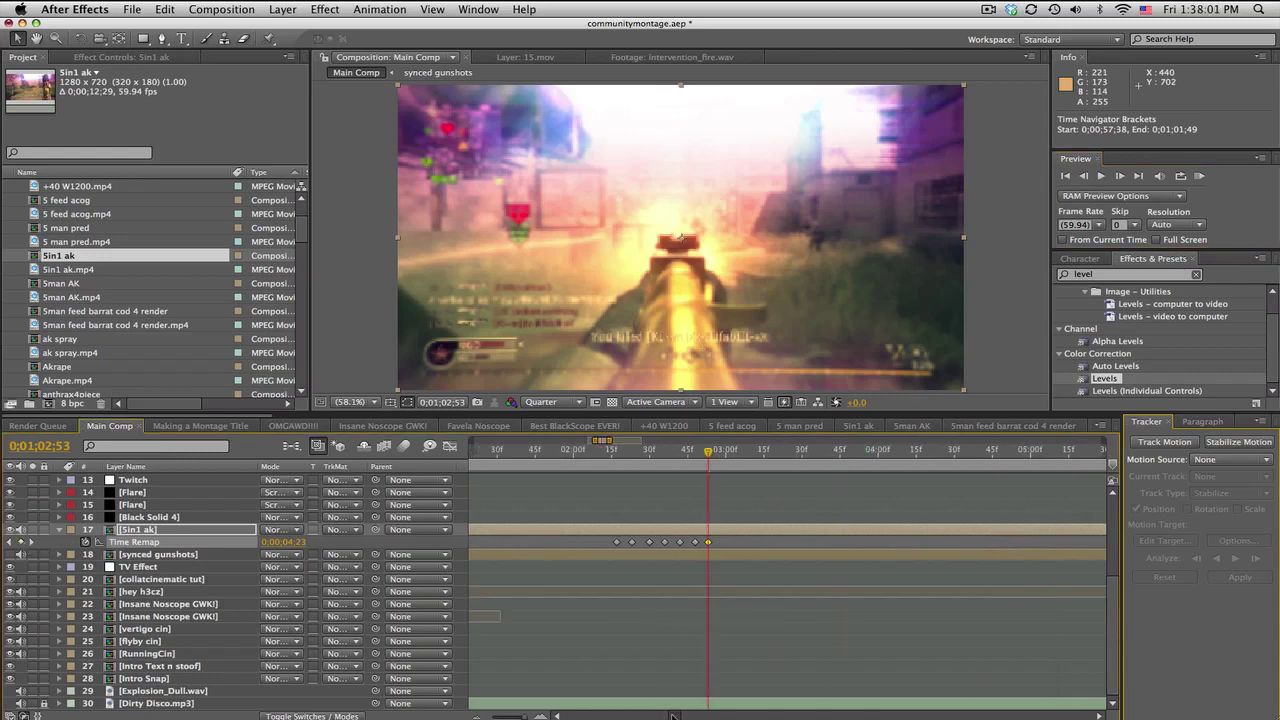
{"action": "left_click", "coordinate": [1119, 176]}
{"action": "left_click", "coordinate": [1119, 176]}
{"action": "left_click", "coordinate": [1119, 176]}
{"action": "left_click", "coordinate": [1119, 176]}
{"action": "left_click", "coordinate": [1119, 176]}
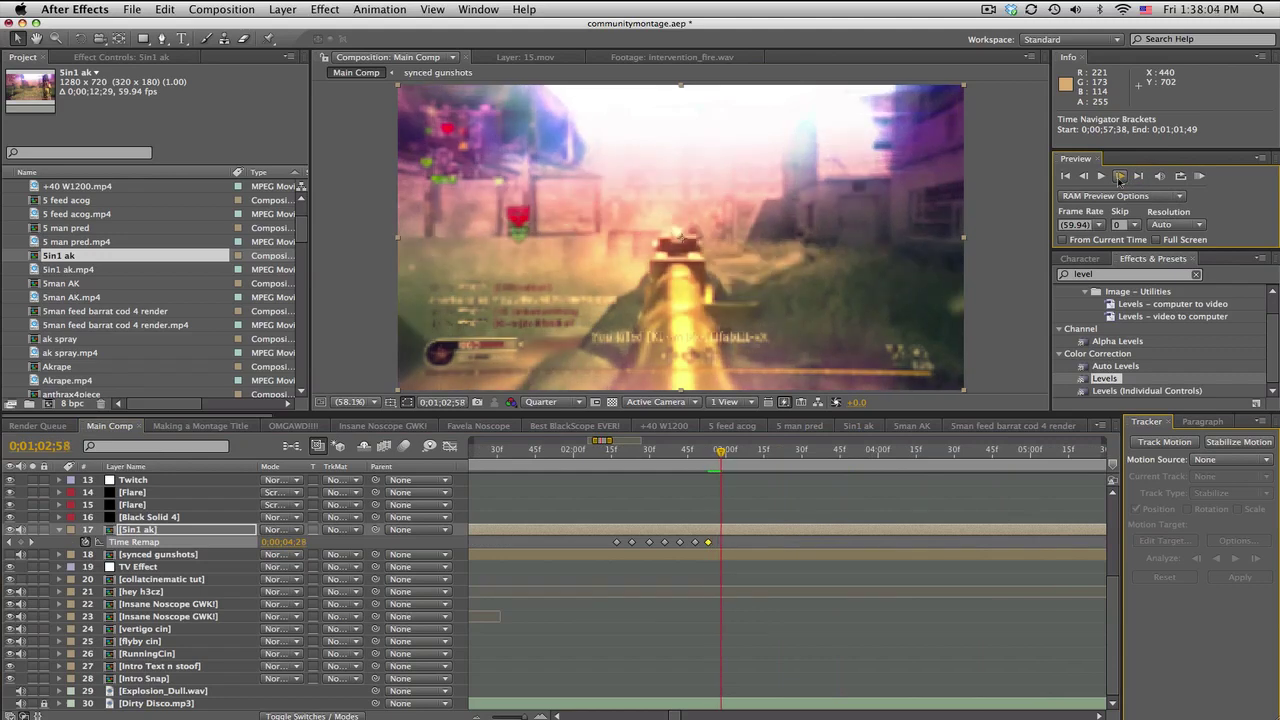
{"action": "left_click", "coordinate": [1119, 176]}
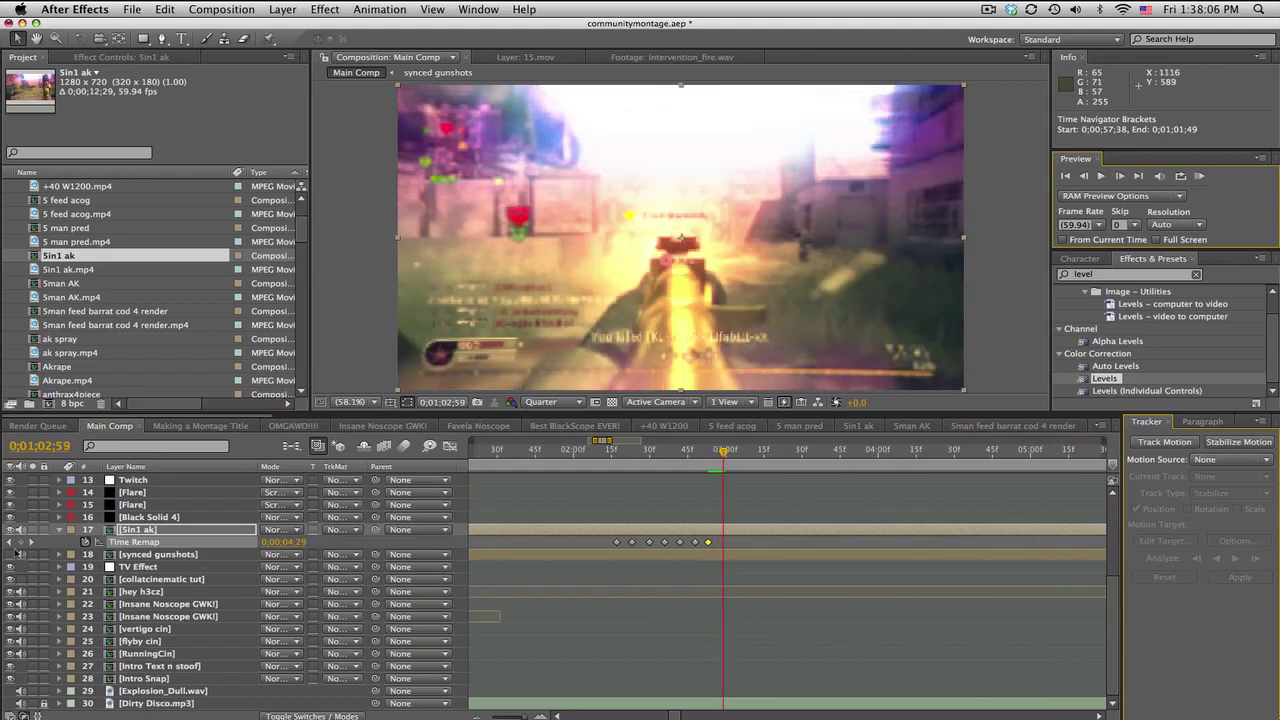
{"action": "left_click", "coordinate": [20, 541]}
{"action": "left_click", "coordinate": [1119, 176]}
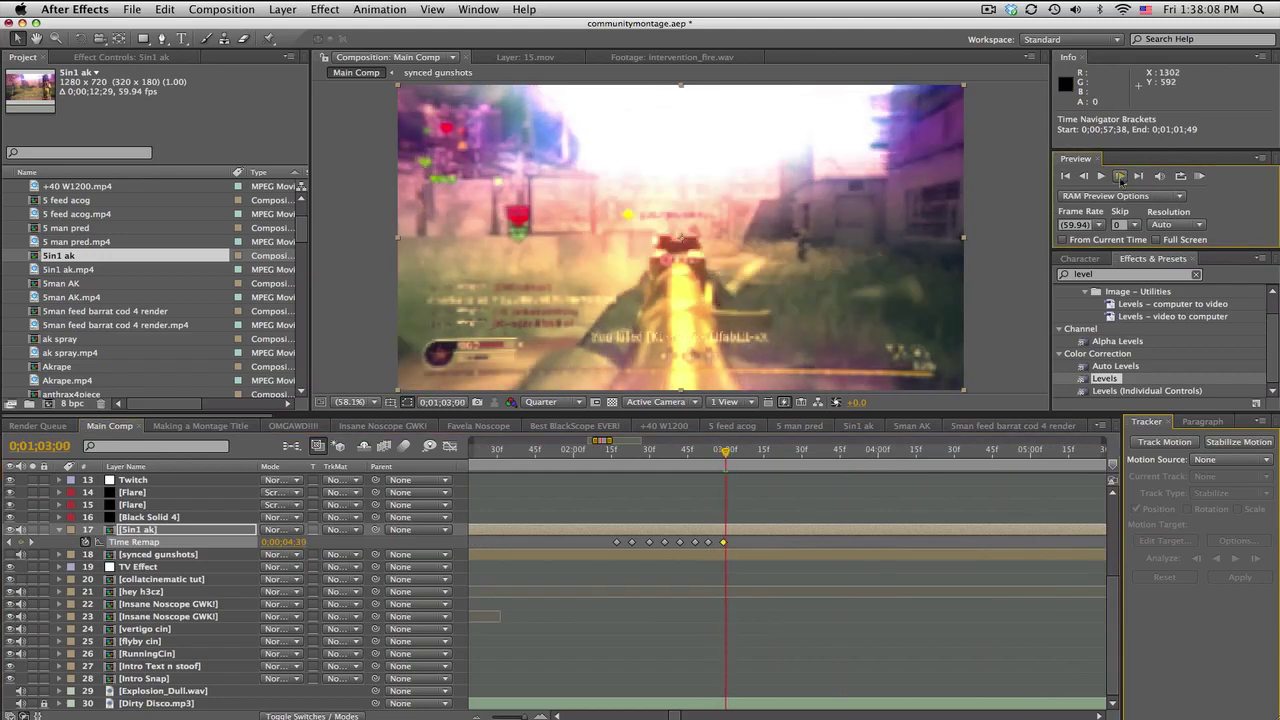
{"action": "left_click", "coordinate": [1119, 176]}
{"action": "left_click", "coordinate": [1119, 176]}
{"action": "left_click", "coordinate": [1119, 176]}
{"action": "left_click", "coordinate": [1119, 176]}
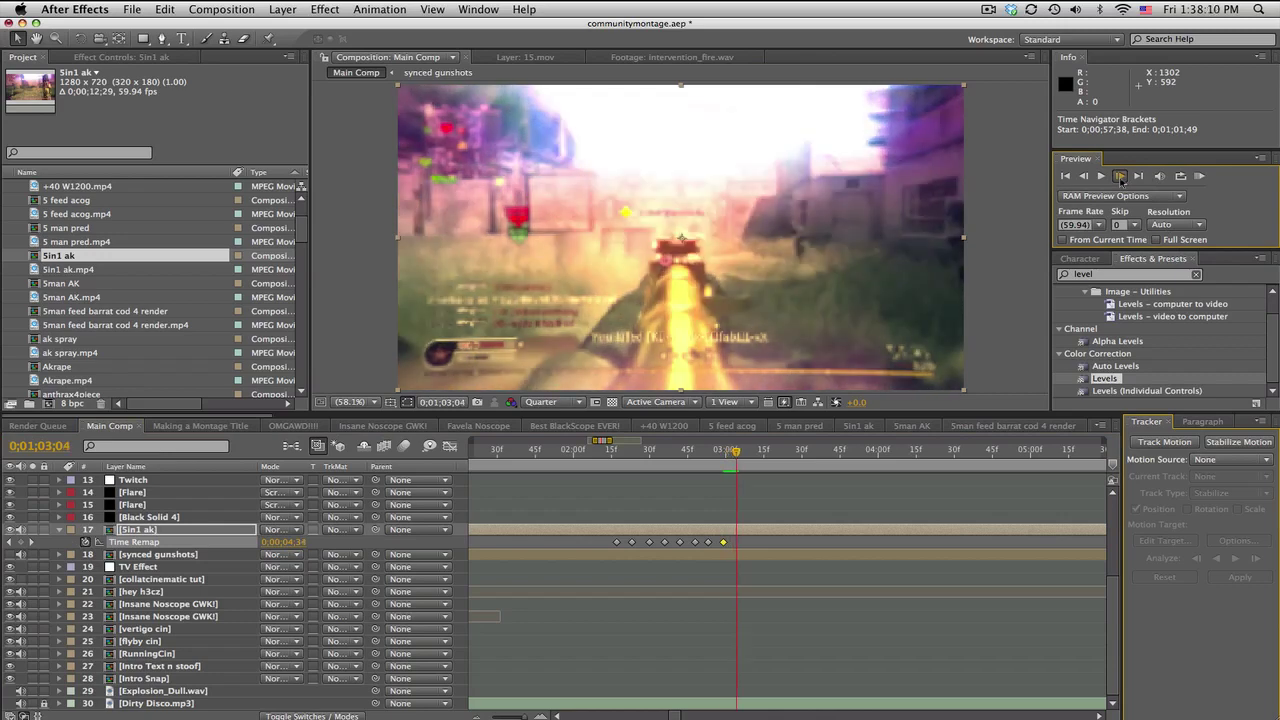
{"action": "left_click", "coordinate": [1119, 176]}
{"action": "left_click", "coordinate": [20, 541]}
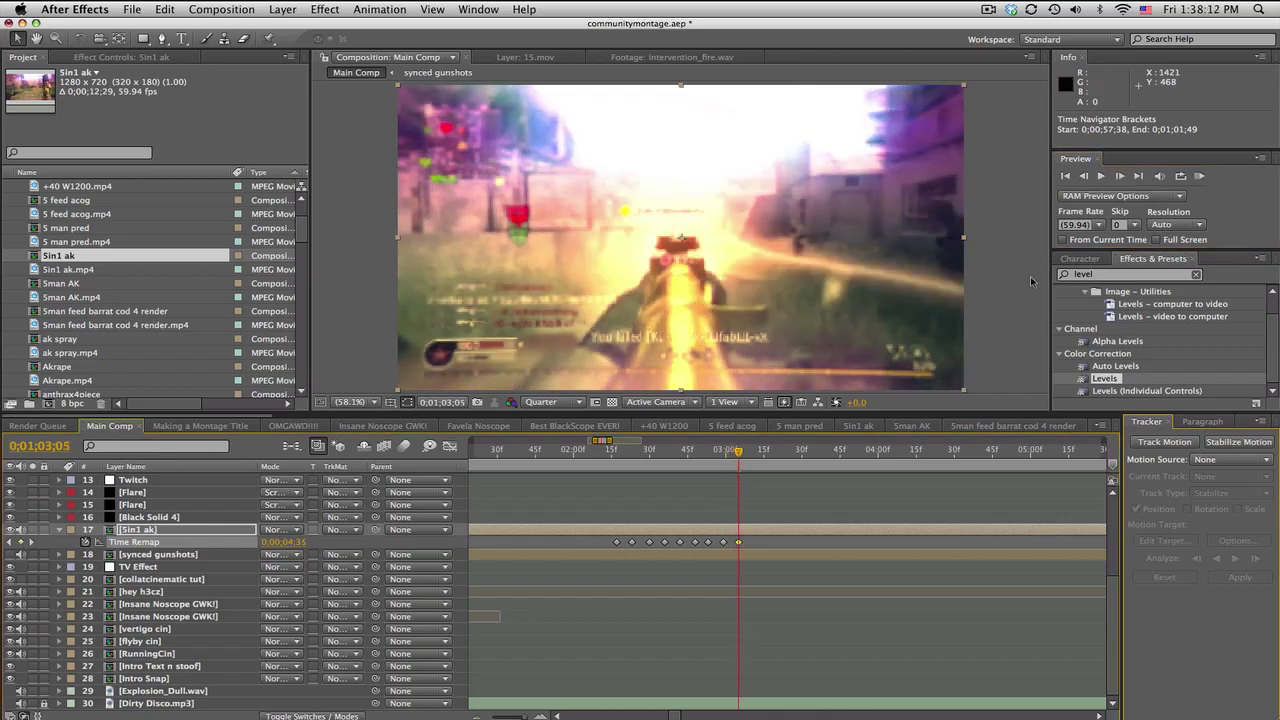
{"action": "left_click", "coordinate": [1121, 176]}
{"action": "left_click", "coordinate": [1121, 176]}
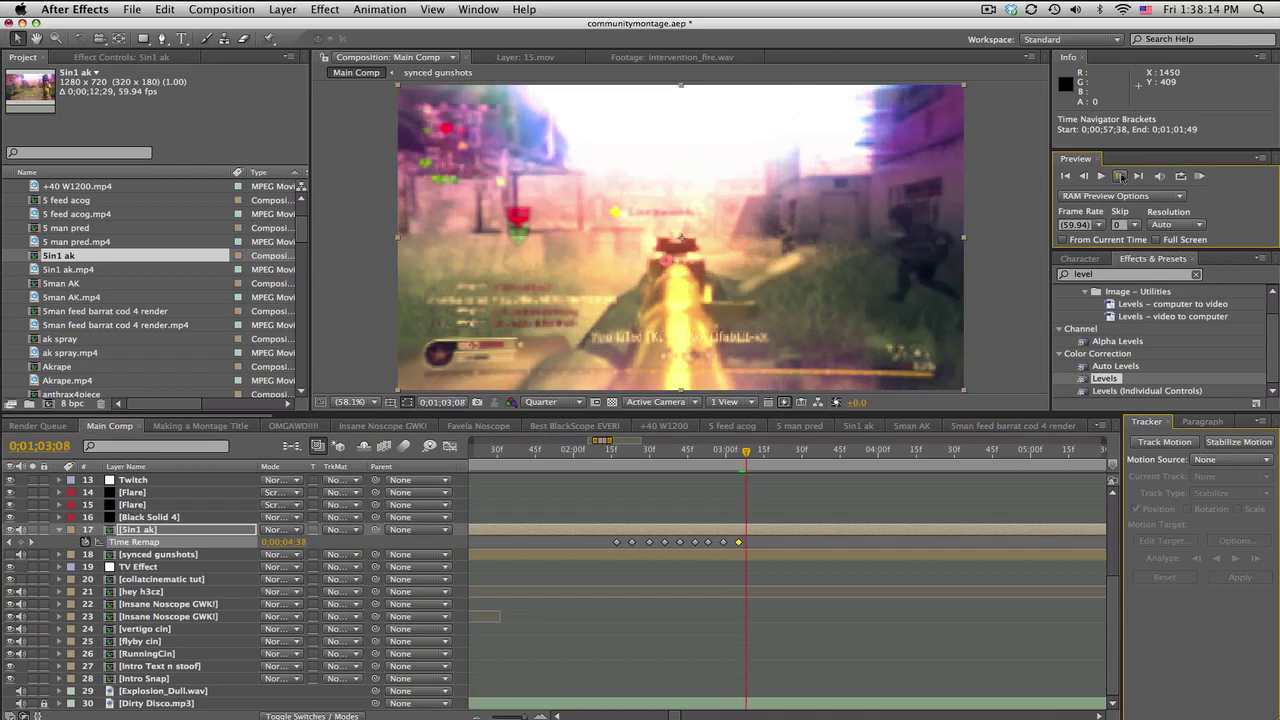
{"action": "left_click", "coordinate": [1121, 176]}
{"action": "left_click", "coordinate": [1121, 176]}
Step: Add three more Time Remap keyframes at the next gunshot frames, a few frames apart
{"action": "left_click", "coordinate": [1121, 176]}
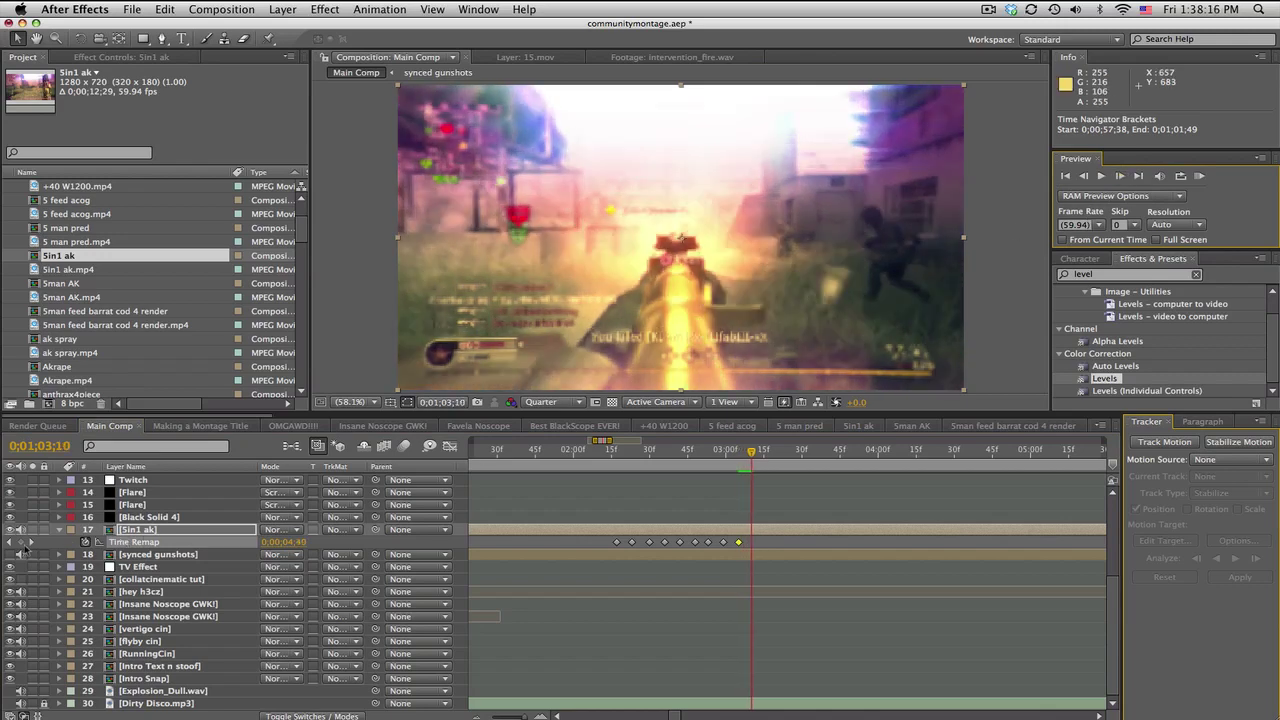
{"action": "left_click", "coordinate": [20, 542]}
{"action": "left_click", "coordinate": [1121, 176]}
{"action": "left_click", "coordinate": [1121, 176]}
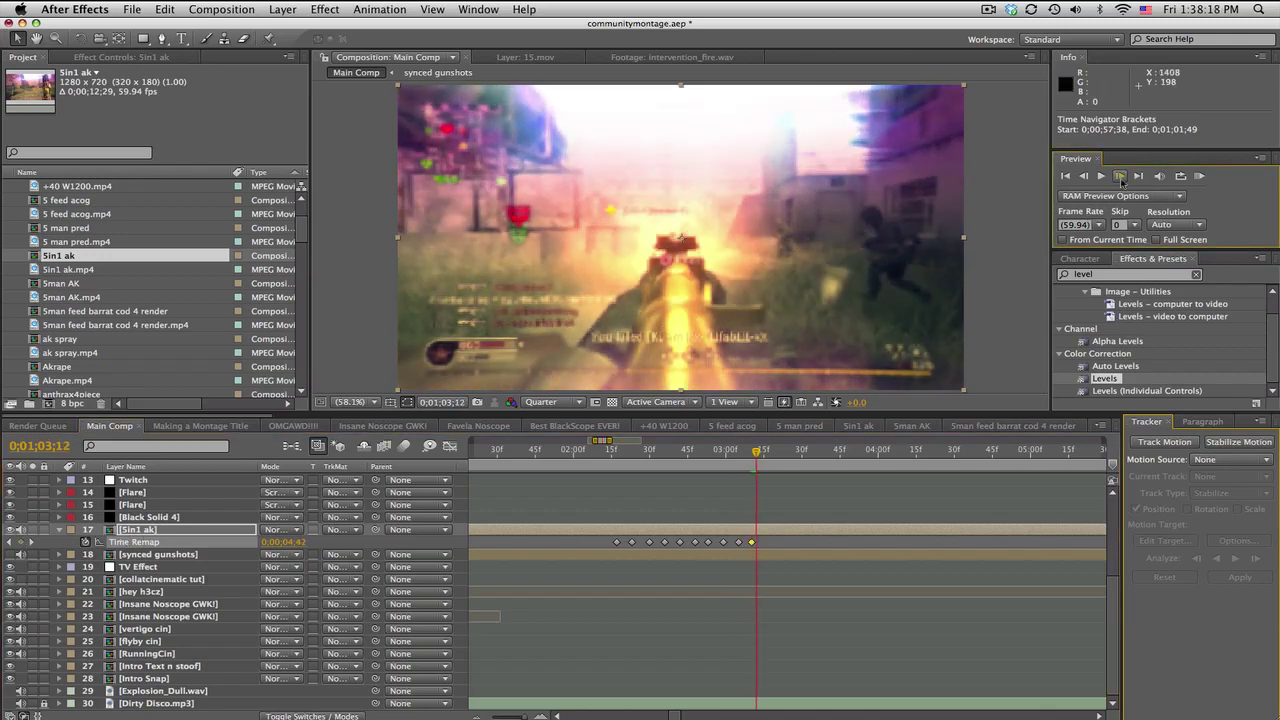
{"action": "left_click", "coordinate": [1121, 176]}
{"action": "left_click", "coordinate": [1121, 176]}
{"action": "left_click", "coordinate": [1121, 176]}
{"action": "left_click", "coordinate": [1121, 176]}
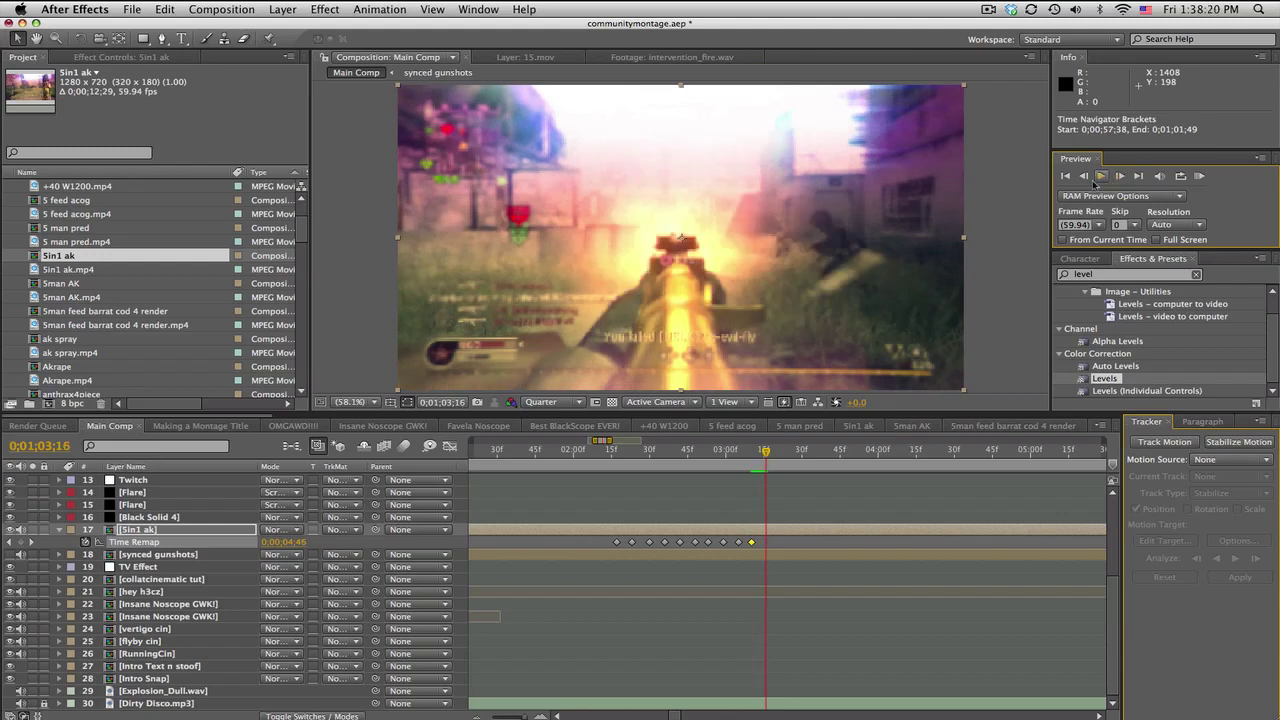
{"action": "left_click", "coordinate": [20, 542]}
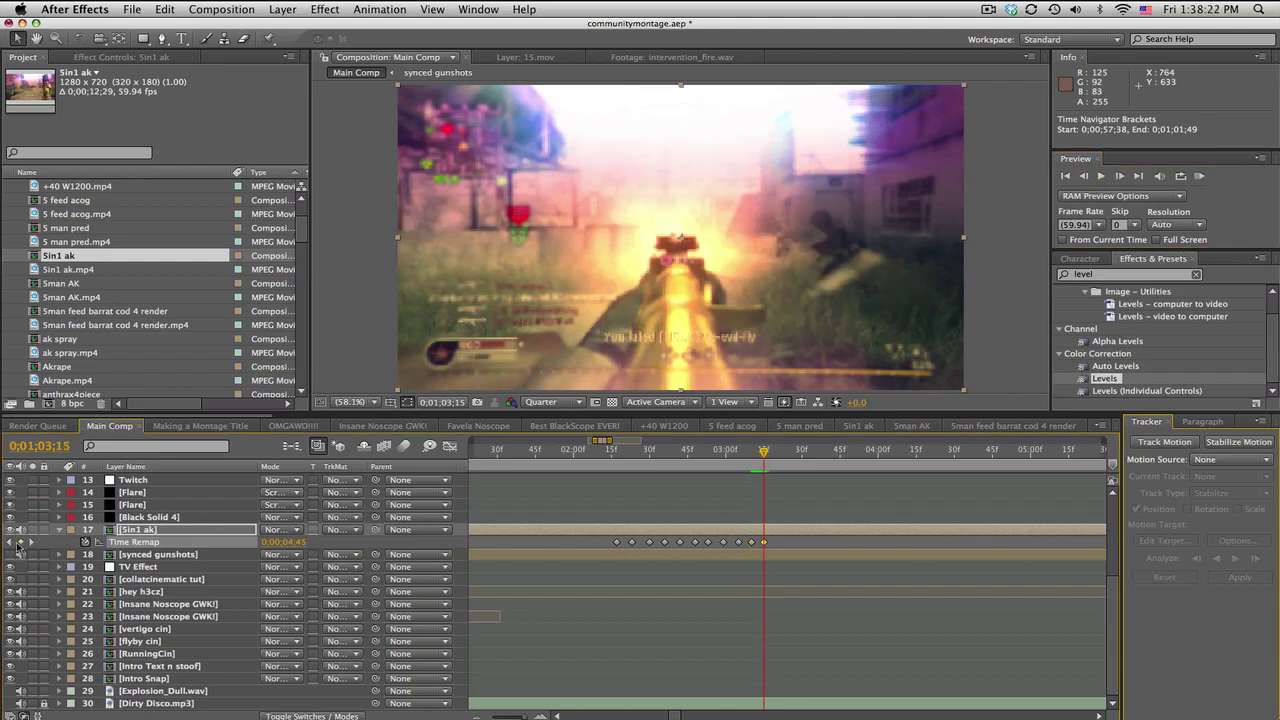
{"action": "left_click", "coordinate": [1116, 179]}
{"action": "left_click", "coordinate": [1116, 179]}
{"action": "left_click", "coordinate": [1116, 179]}
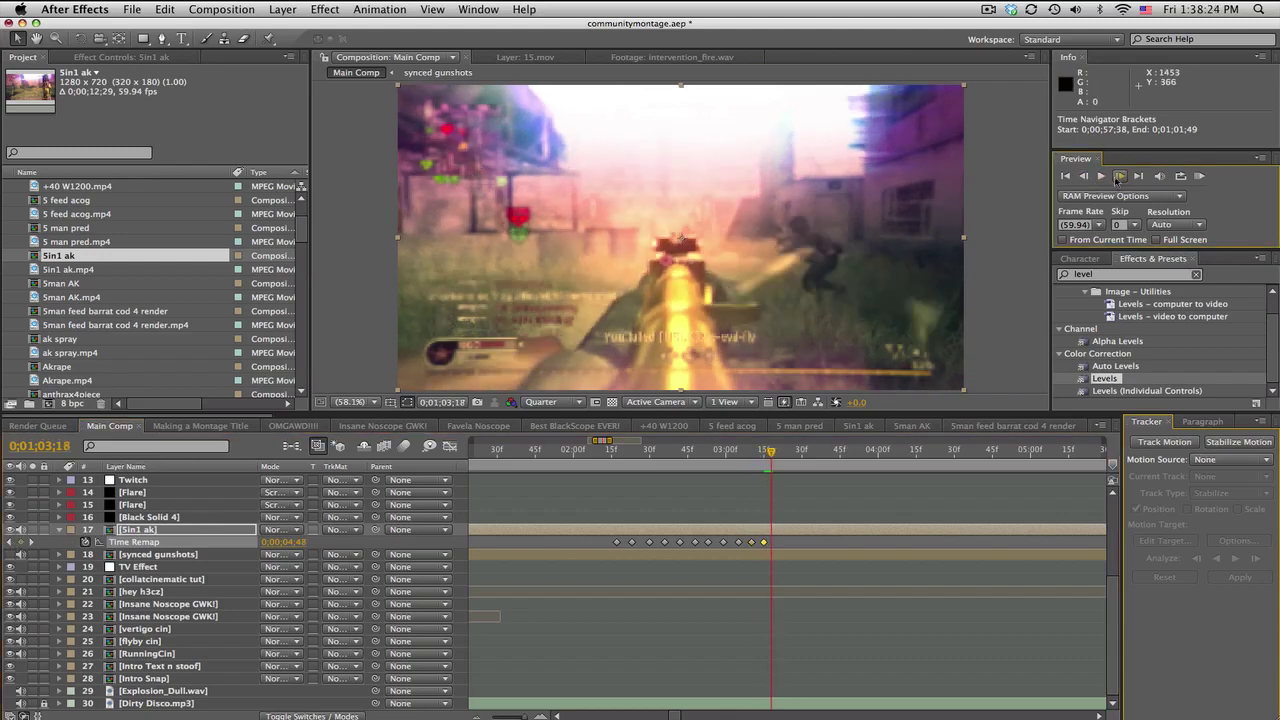
{"action": "left_click", "coordinate": [1116, 179]}
{"action": "left_click", "coordinate": [1116, 179]}
{"action": "left_click", "coordinate": [1116, 179]}
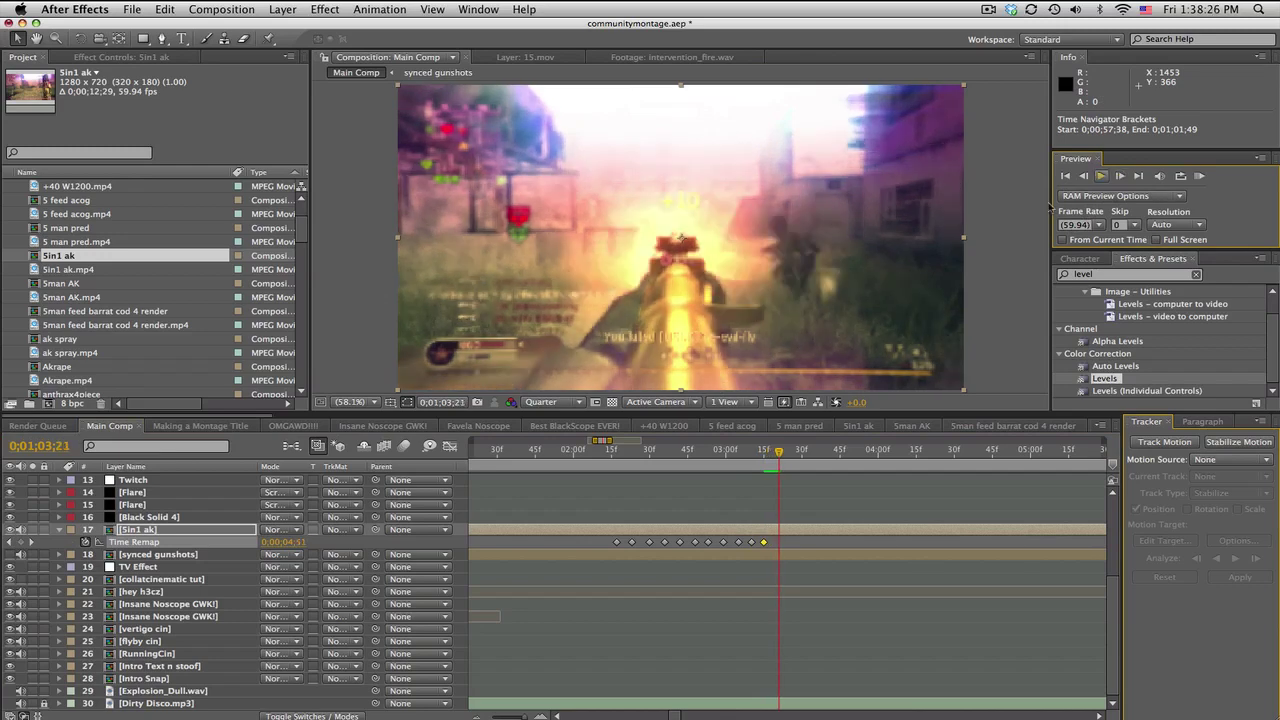
{"action": "left_click", "coordinate": [20, 542]}
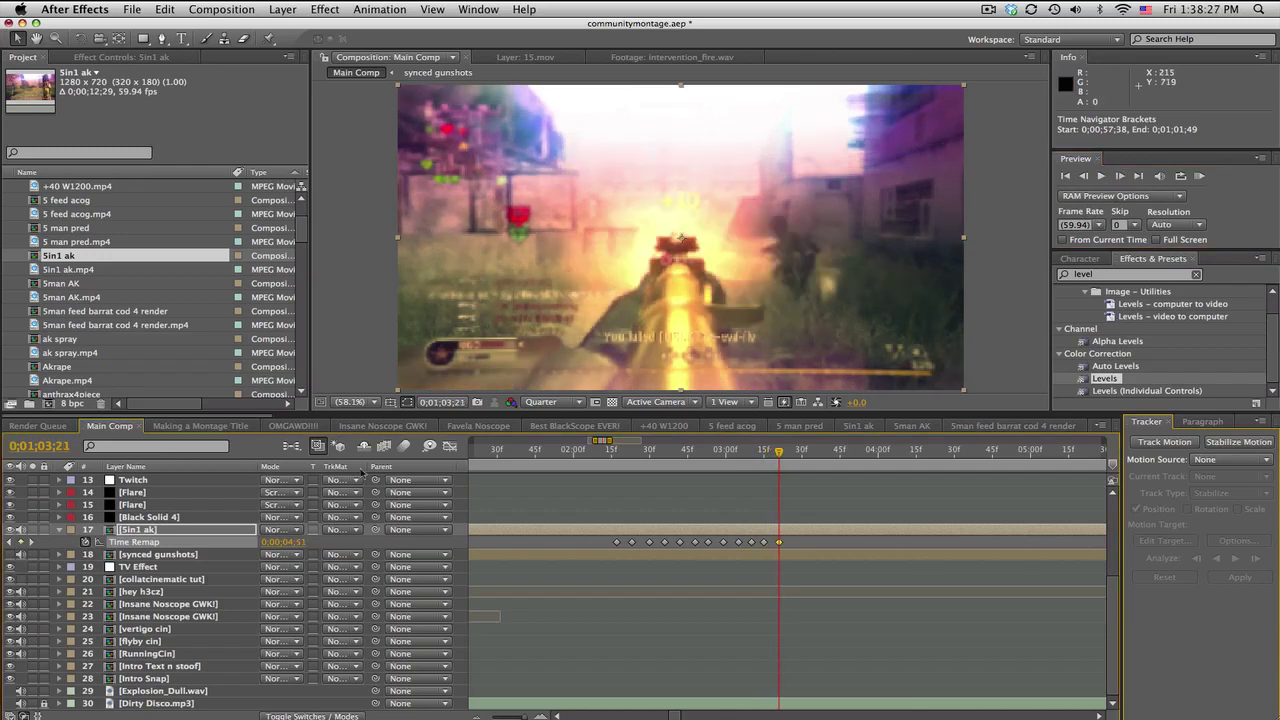
{"action": "left_click", "coordinate": [1121, 177]}
{"action": "left_click", "coordinate": [1121, 177]}
{"action": "left_click", "coordinate": [1121, 177]}
{"action": "left_click", "coordinate": [1121, 177]}
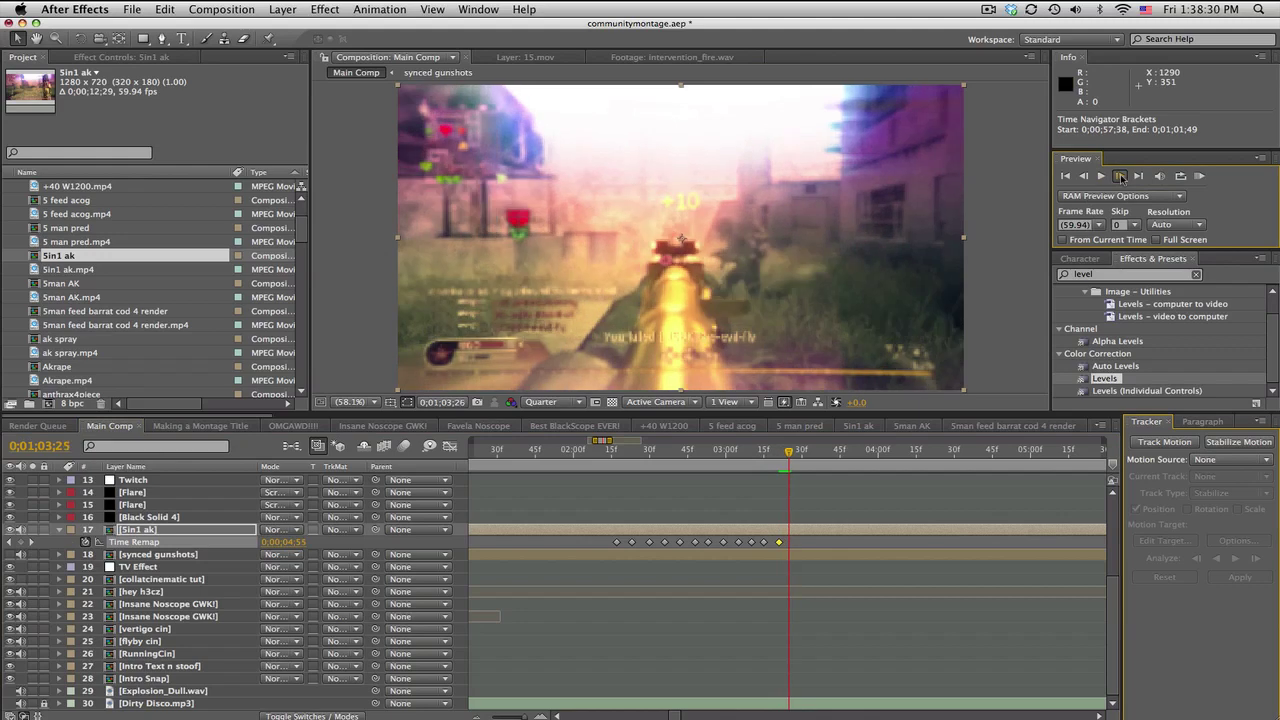
{"action": "left_click", "coordinate": [1121, 177]}
{"action": "left_click", "coordinate": [1121, 177]}
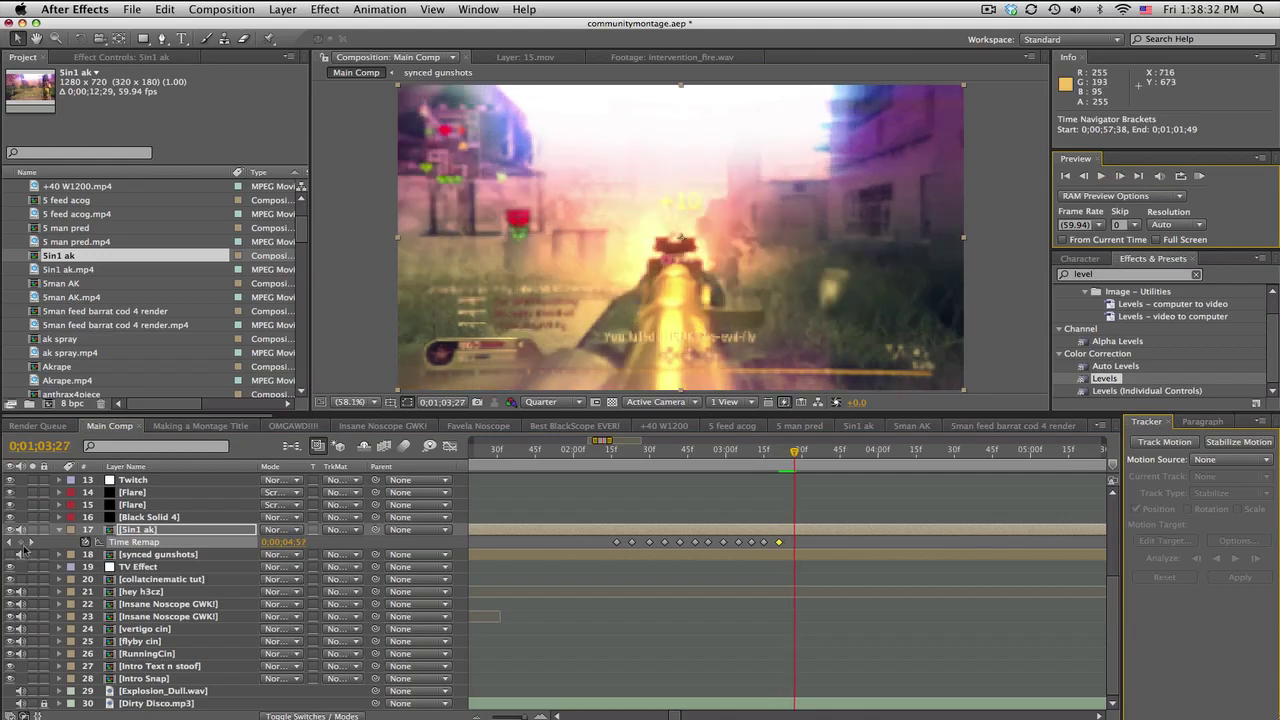
{"action": "left_click", "coordinate": [21, 544]}
Step: Add three further Time Remap keyframes at later gunshot frames, reaching about 0;01;03;50
{"action": "left_click", "coordinate": [1121, 177]}
{"action": "left_click", "coordinate": [1121, 177]}
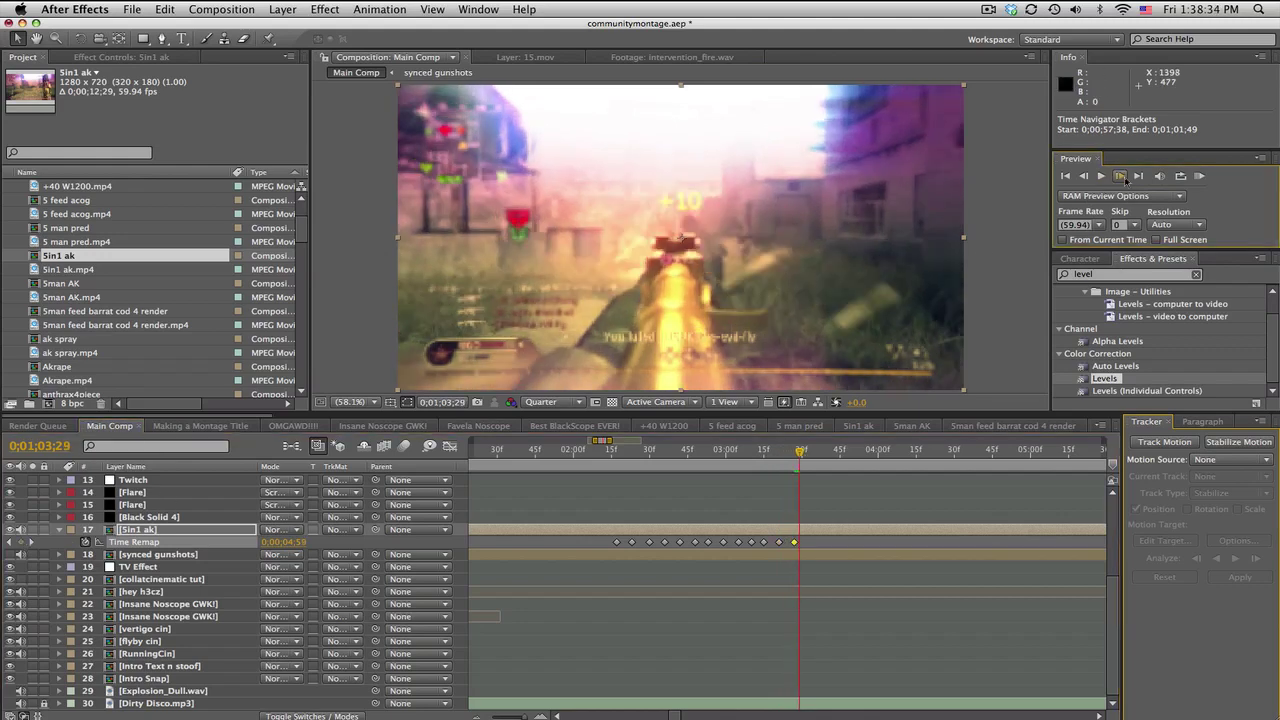
{"action": "left_click", "coordinate": [1121, 177]}
{"action": "left_click", "coordinate": [1121, 177]}
{"action": "left_click", "coordinate": [1121, 177]}
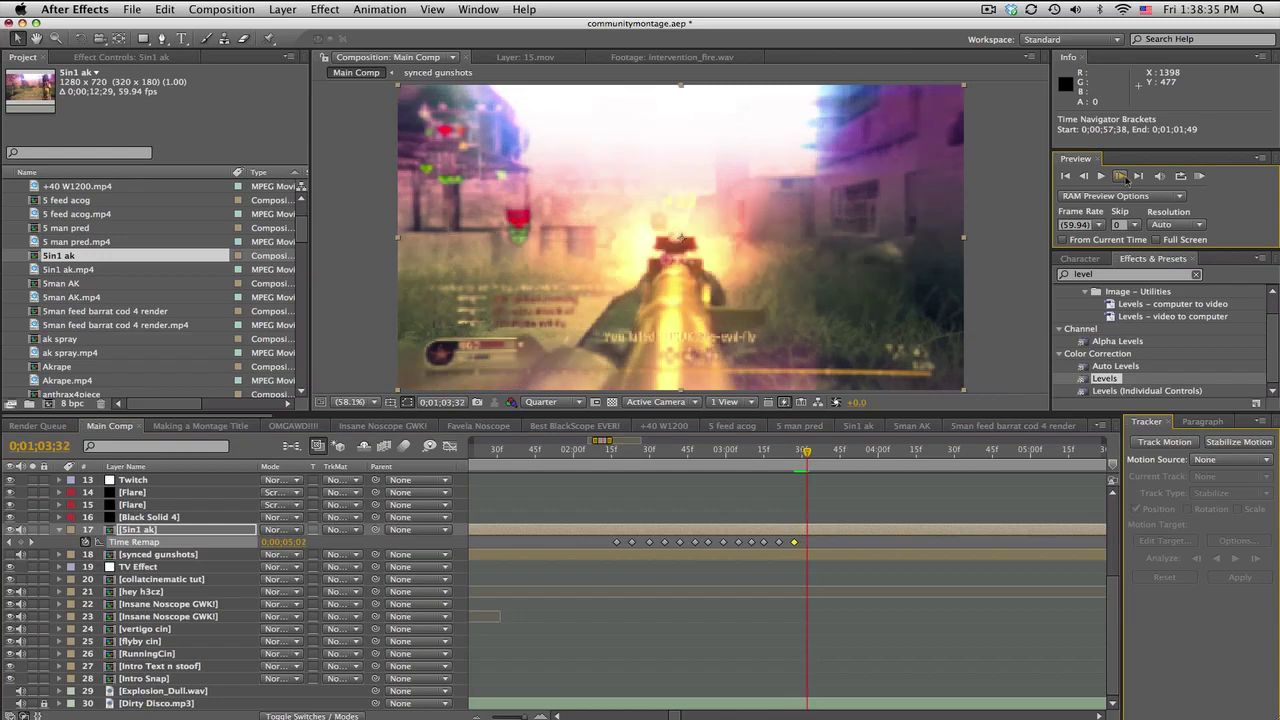
{"action": "left_click", "coordinate": [21, 541]}
{"action": "left_click", "coordinate": [1120, 177]}
{"action": "left_click", "coordinate": [1120, 177]}
{"action": "left_click", "coordinate": [1120, 177]}
{"action": "left_click", "coordinate": [1120, 177]}
{"action": "left_click", "coordinate": [1120, 177]}
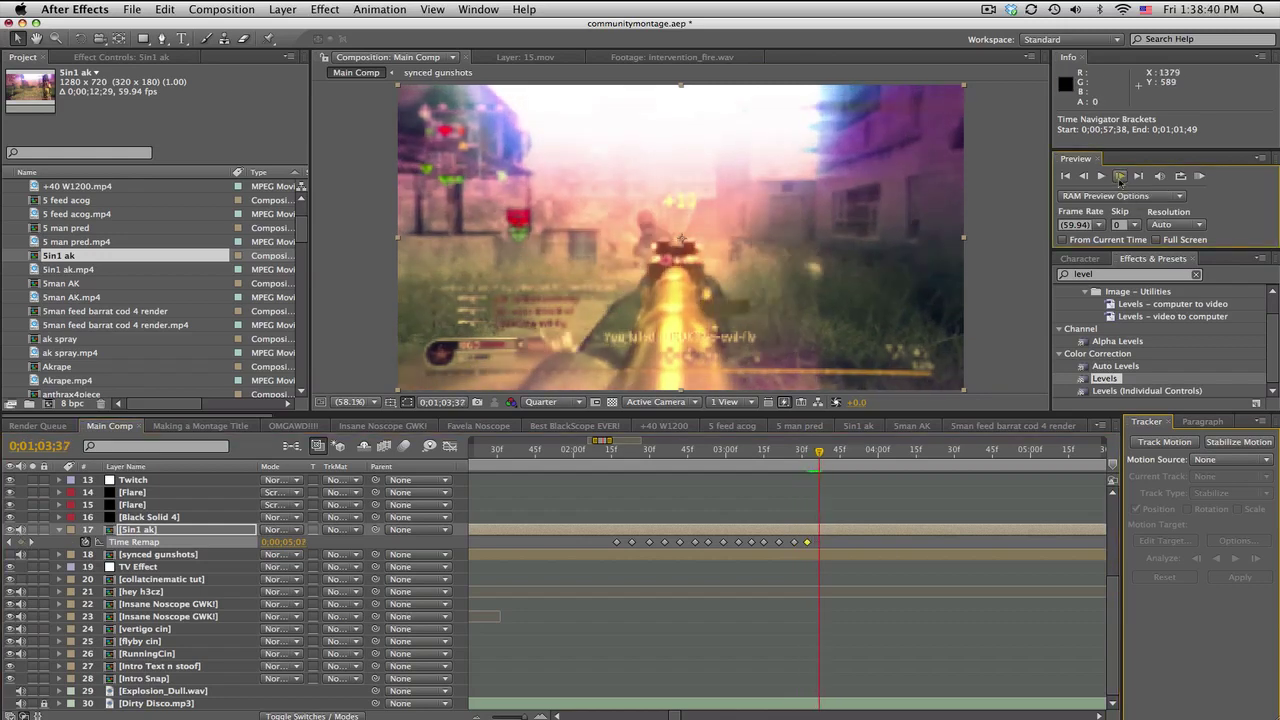
{"action": "left_click", "coordinate": [1120, 177]}
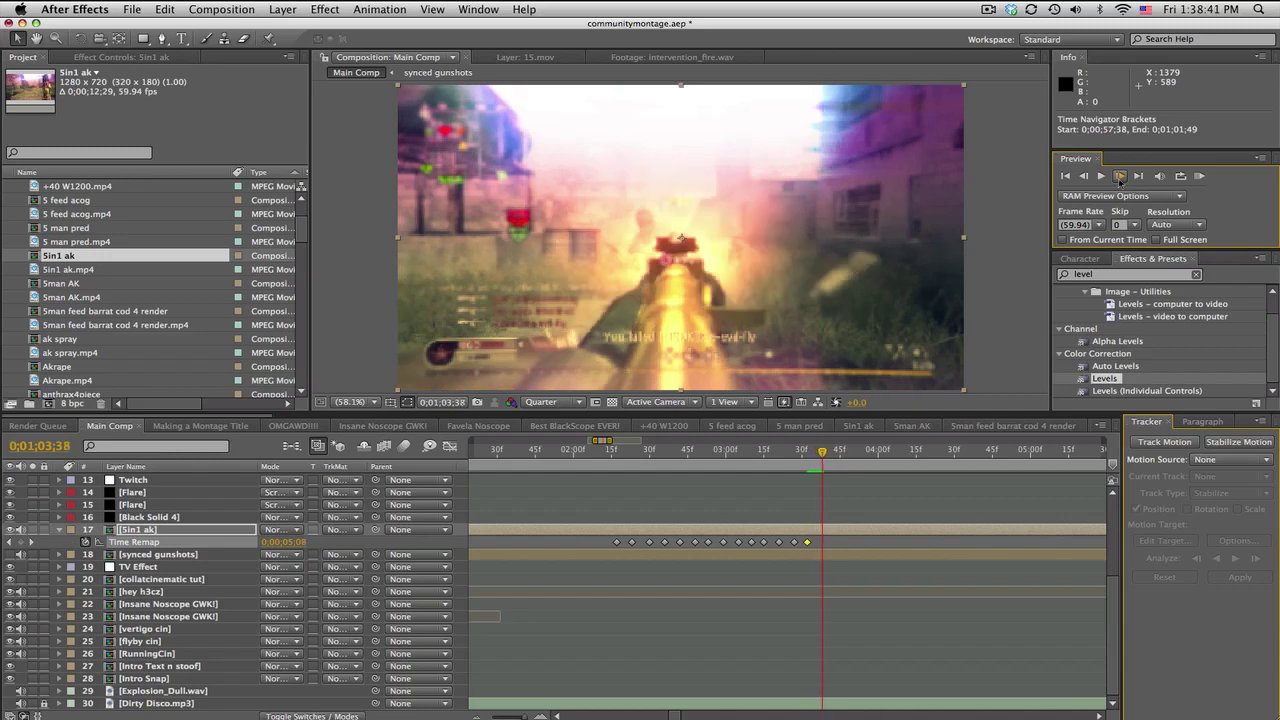
{"action": "left_click", "coordinate": [21, 541]}
{"action": "left_click", "coordinate": [1120, 177]}
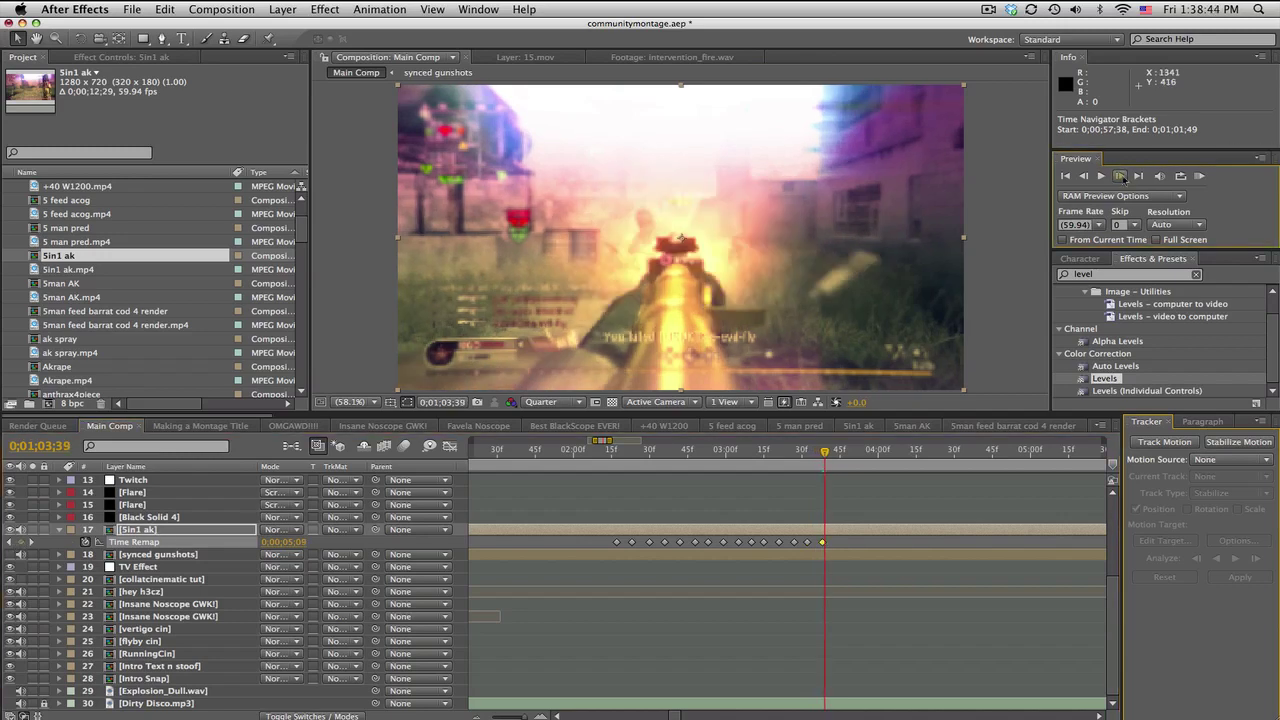
{"action": "left_click", "coordinate": [1120, 177]}
{"action": "left_click", "coordinate": [1120, 177]}
{"action": "left_click", "coordinate": [1120, 177]}
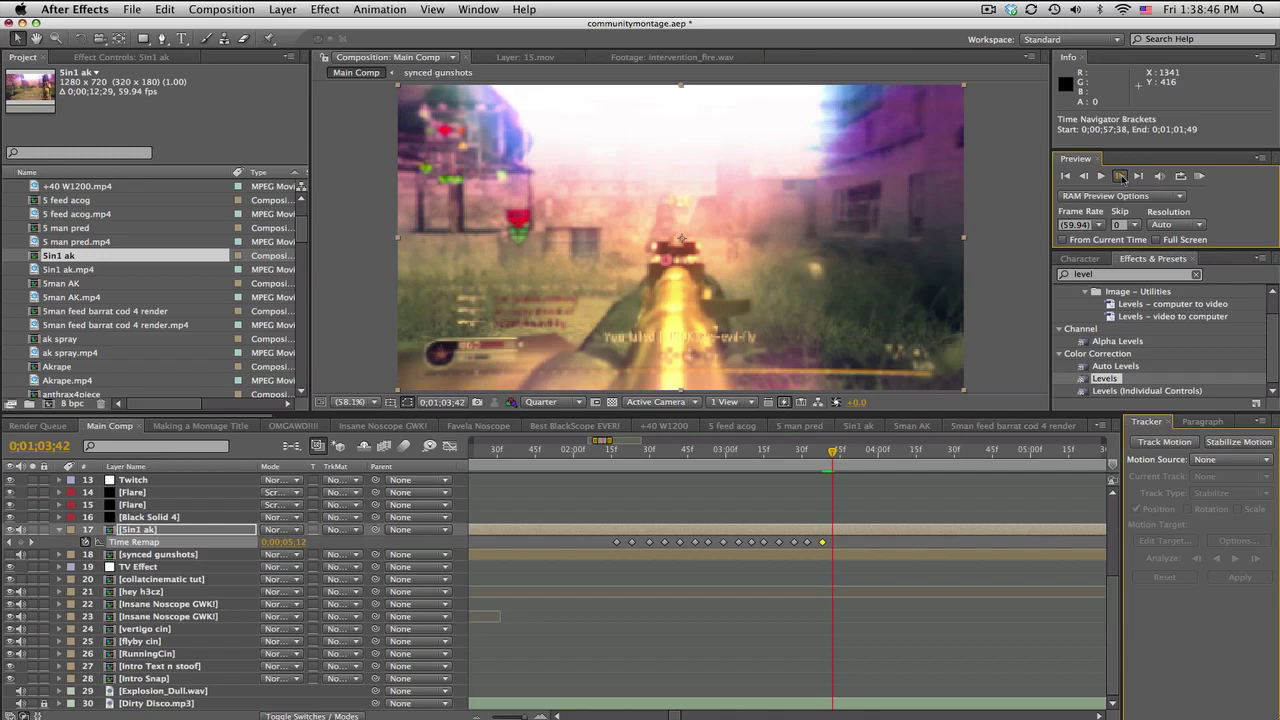
{"action": "left_click", "coordinate": [1120, 177]}
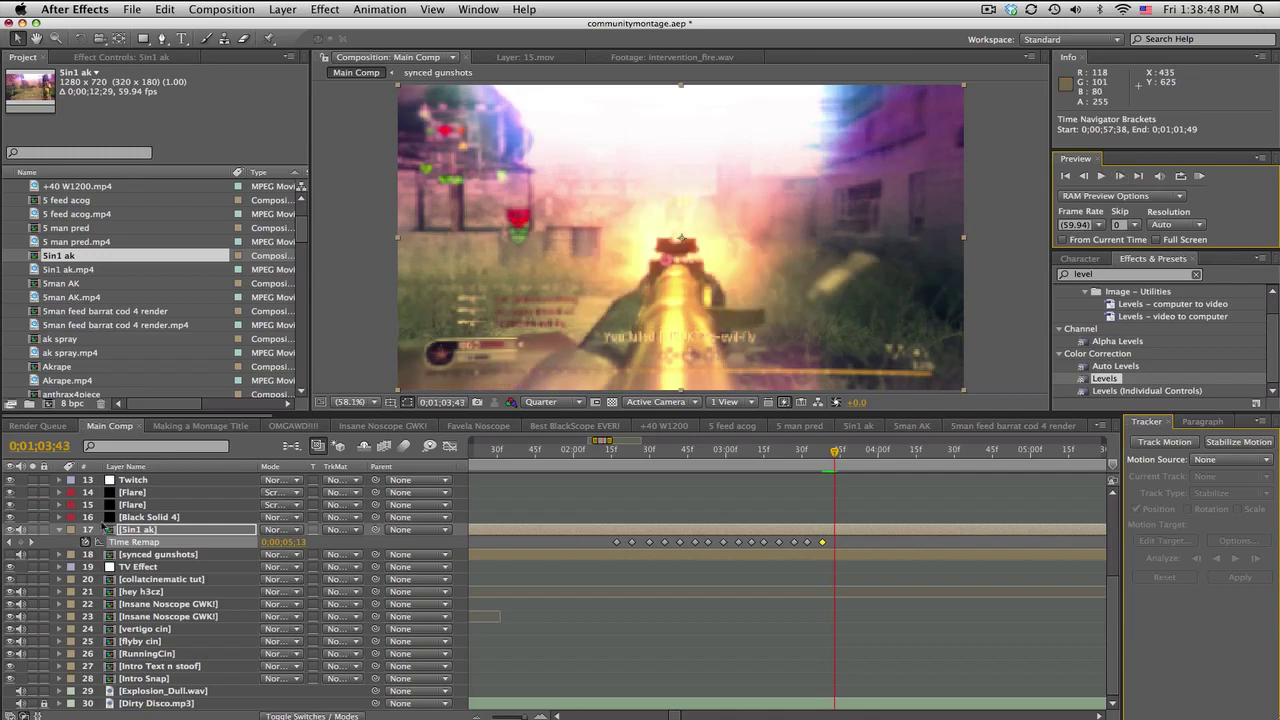
{"action": "left_click", "coordinate": [20, 542]}
Step: Step further ahead frame by frame and scrub the ruler to check, settling near 0;01;04;27
{"action": "left_click", "coordinate": [1120, 177]}
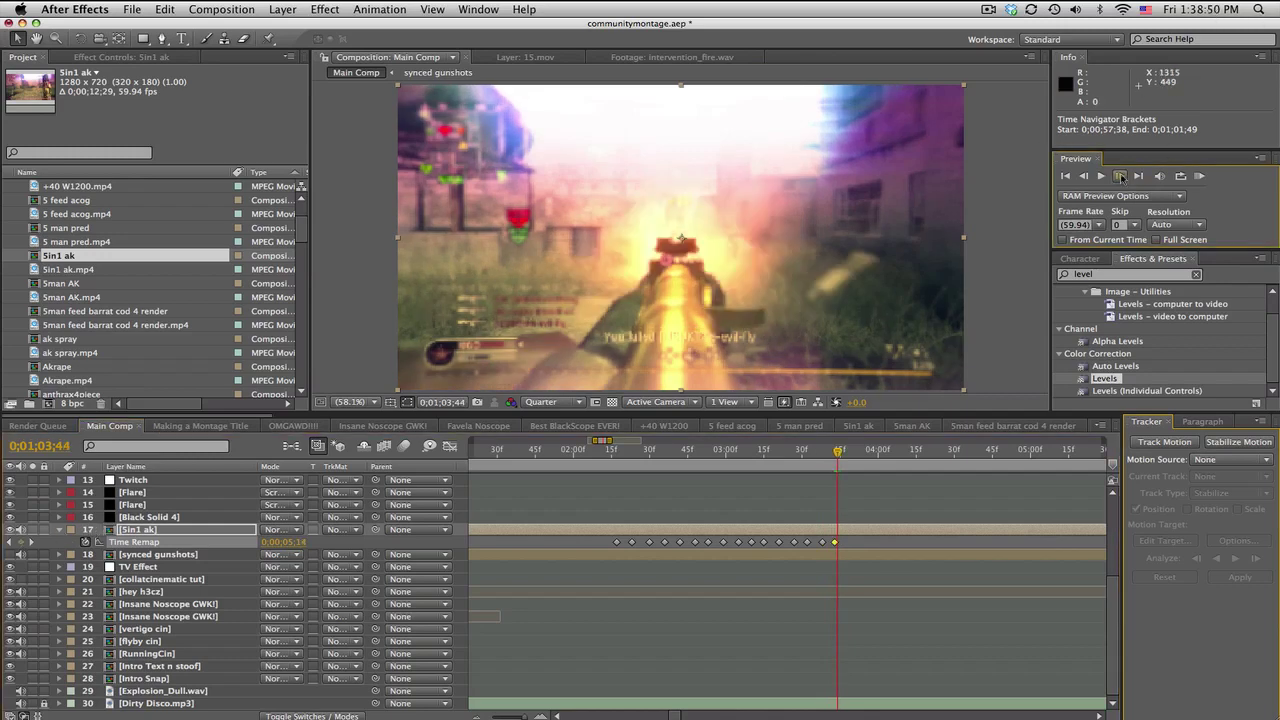
{"action": "left_click", "coordinate": [1120, 177]}
{"action": "left_click", "coordinate": [1120, 177]}
{"action": "left_click", "coordinate": [1120, 177]}
{"action": "left_click", "coordinate": [1120, 177]}
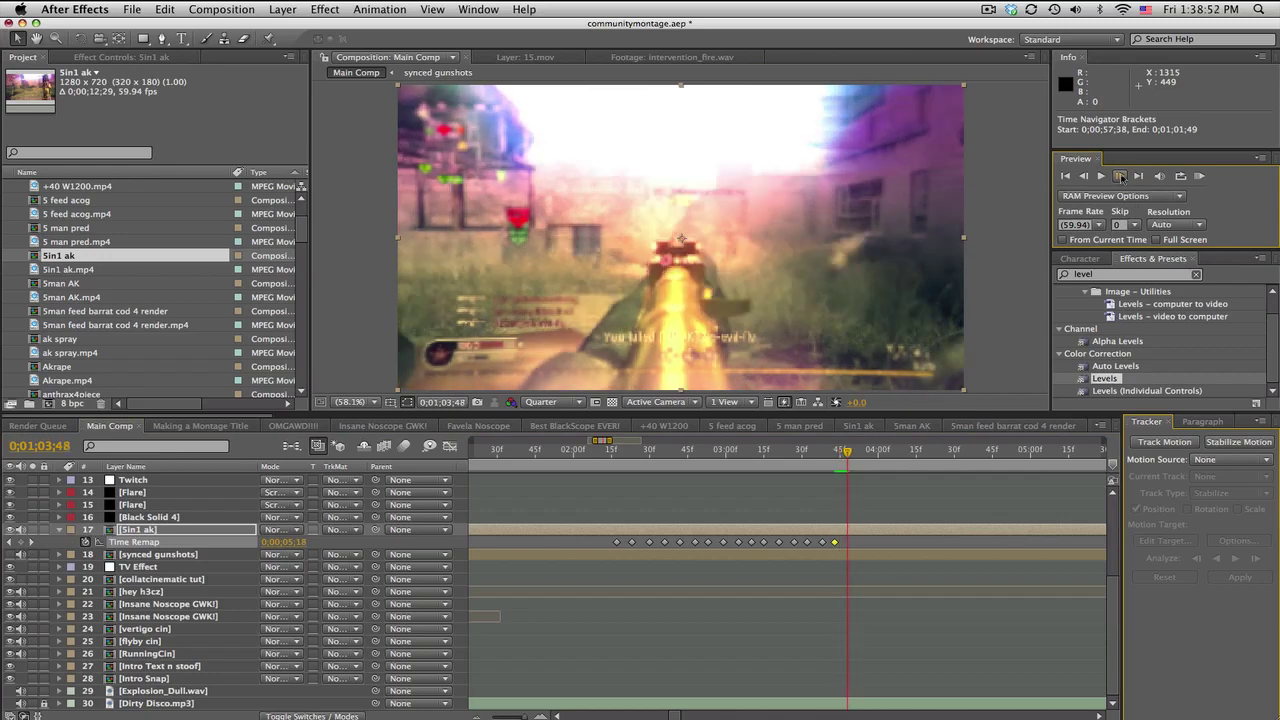
{"action": "left_click", "coordinate": [1120, 177]}
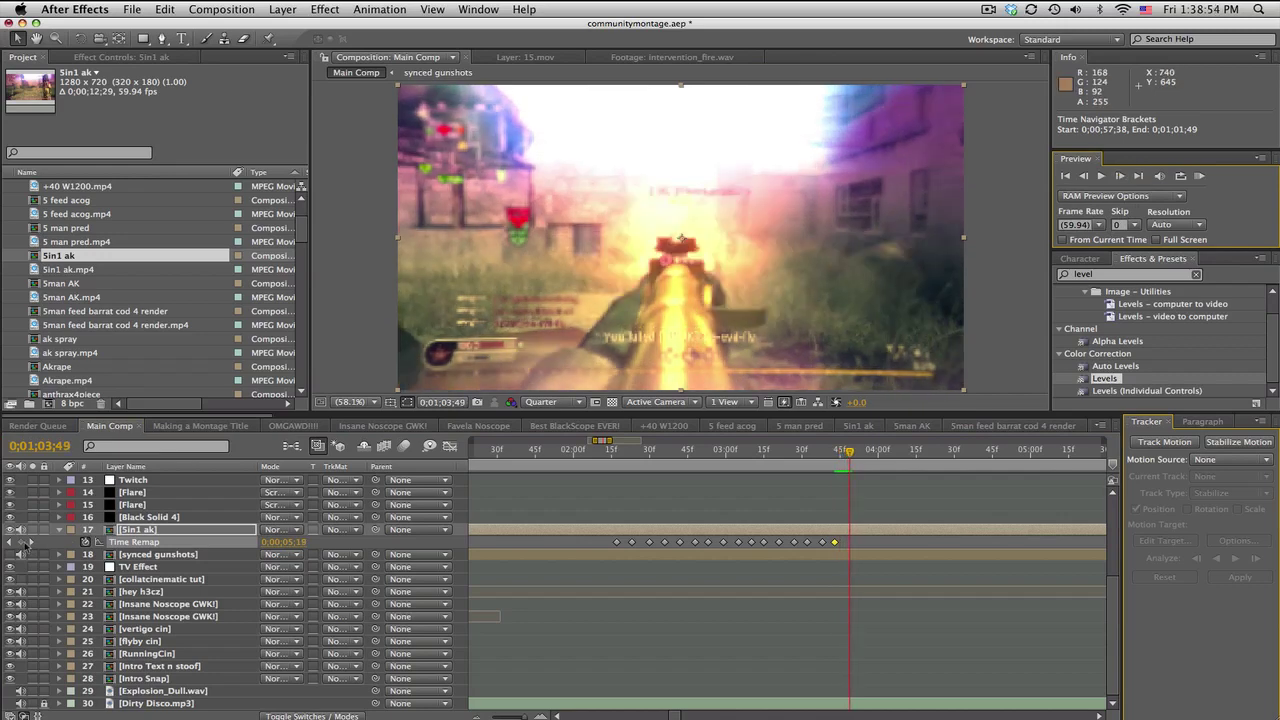
{"action": "left_click", "coordinate": [1120, 177]}
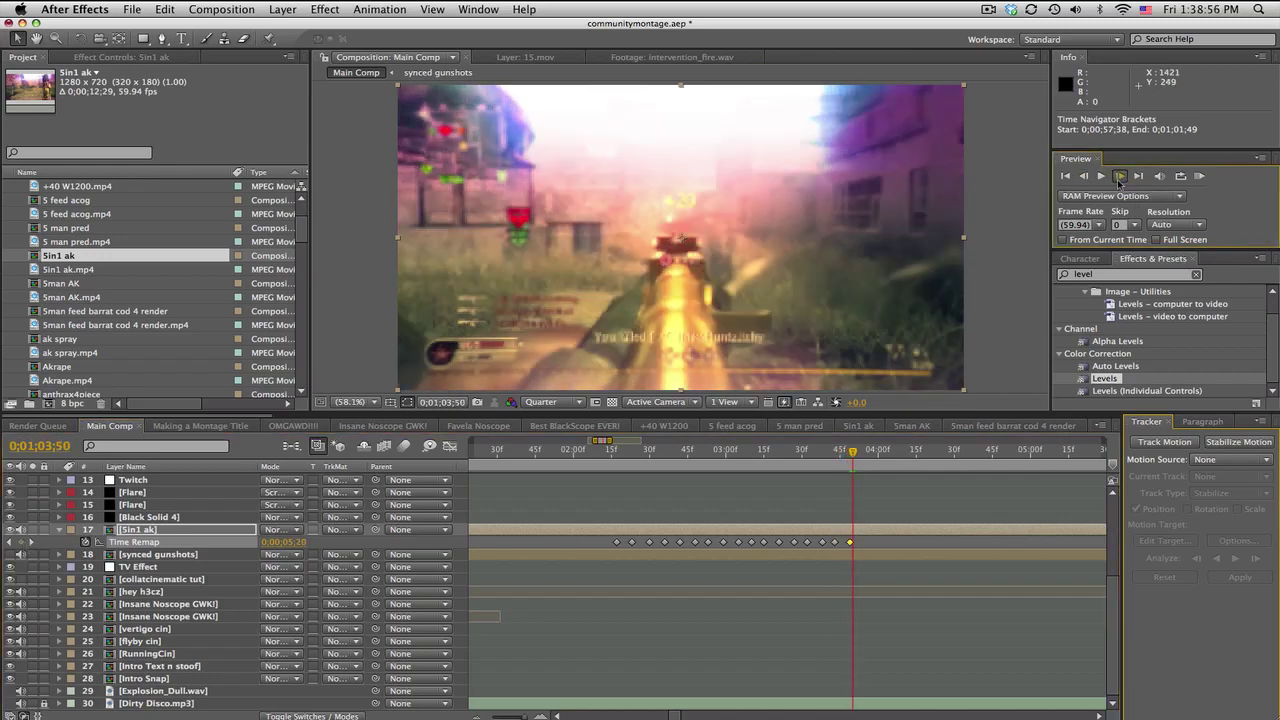
{"action": "left_click", "coordinate": [1120, 177]}
{"action": "left_click", "coordinate": [1120, 177]}
{"action": "left_click", "coordinate": [1120, 177]}
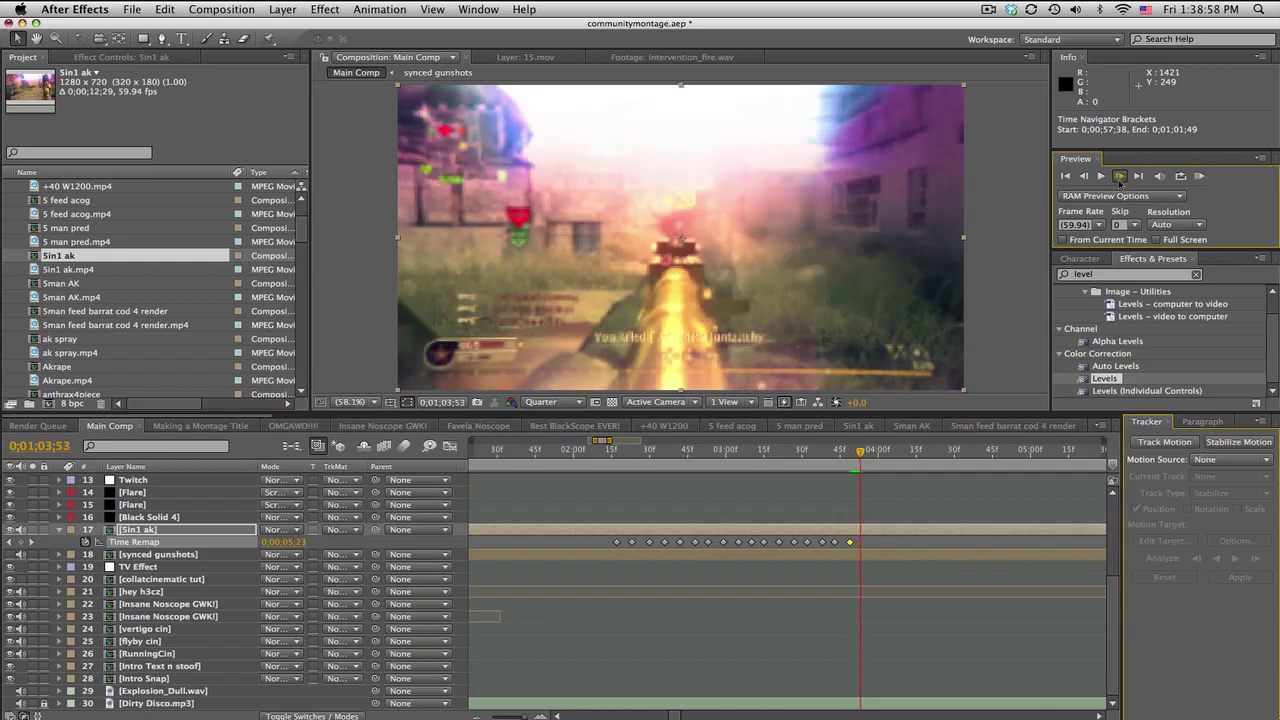
{"action": "left_click", "coordinate": [1120, 177]}
{"action": "left_click", "coordinate": [1120, 177]}
{"action": "left_click", "coordinate": [1120, 177]}
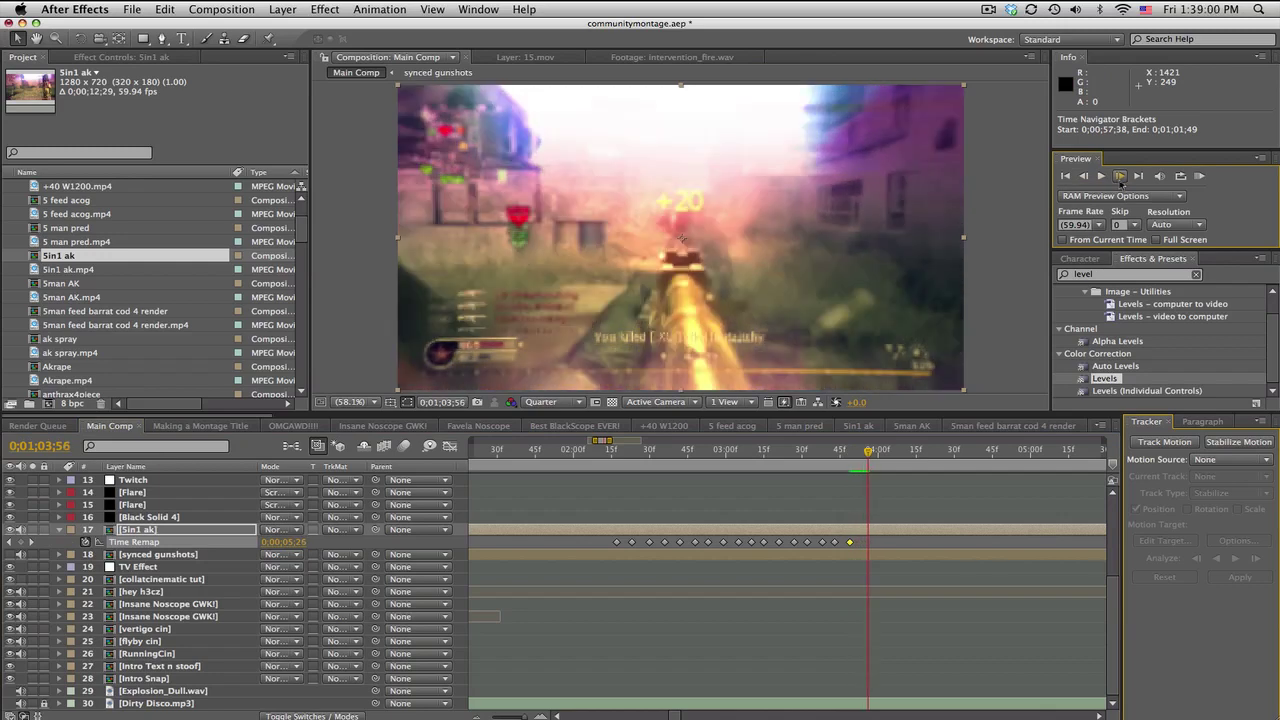
{"action": "left_click", "coordinate": [1120, 177]}
{"action": "left_click", "coordinate": [1120, 177]}
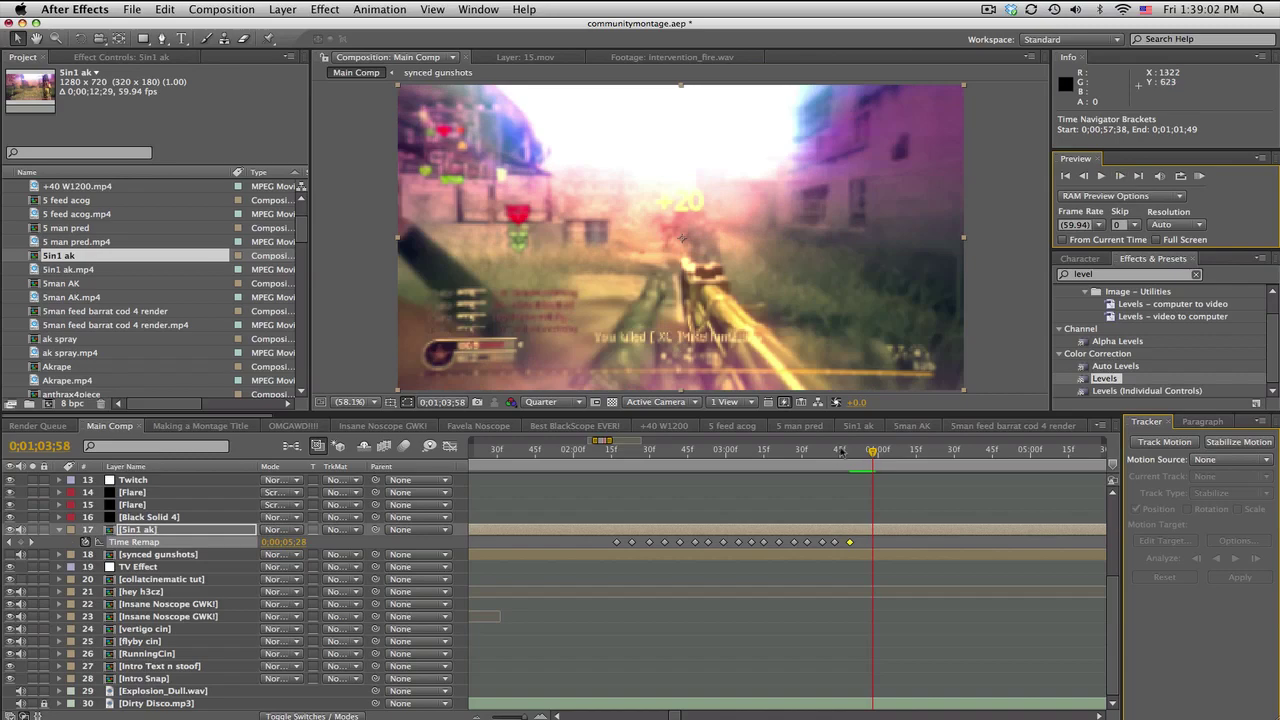
{"action": "left_click_drag", "start_coordinate": [870, 451], "coordinate": [969, 451]}
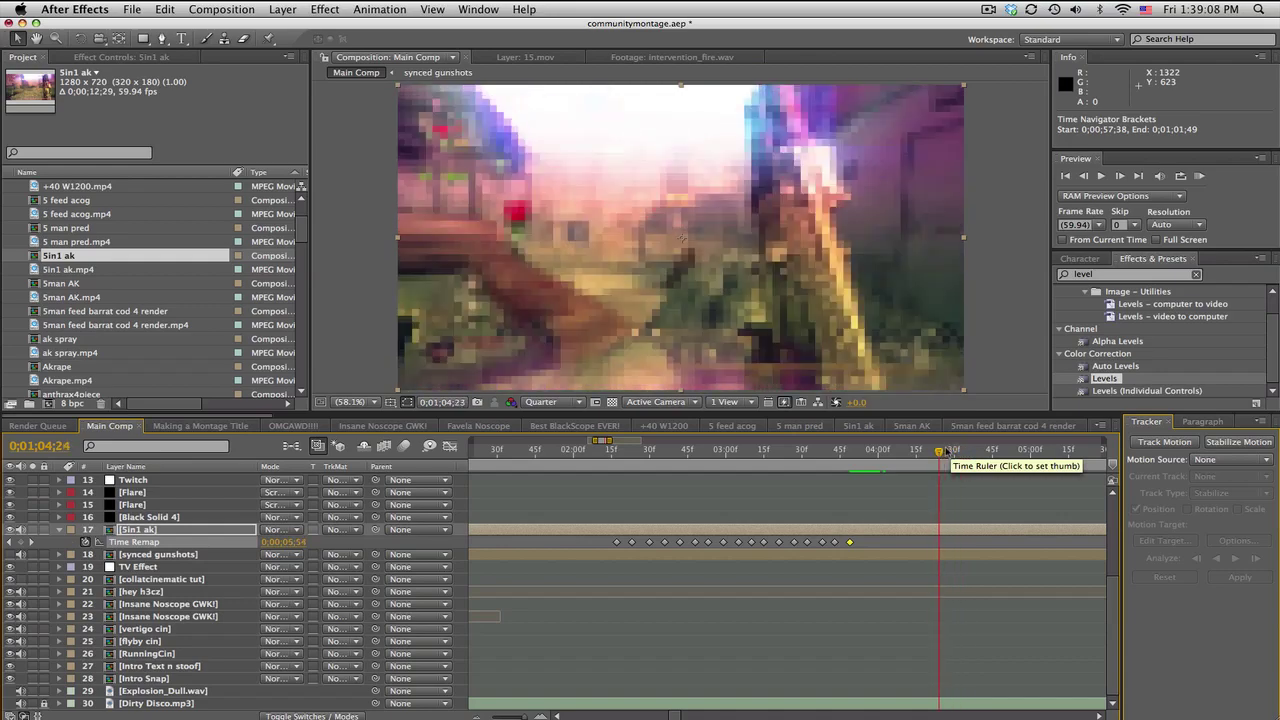
{"action": "left_click_drag", "start_coordinate": [969, 451], "coordinate": [947, 452]}
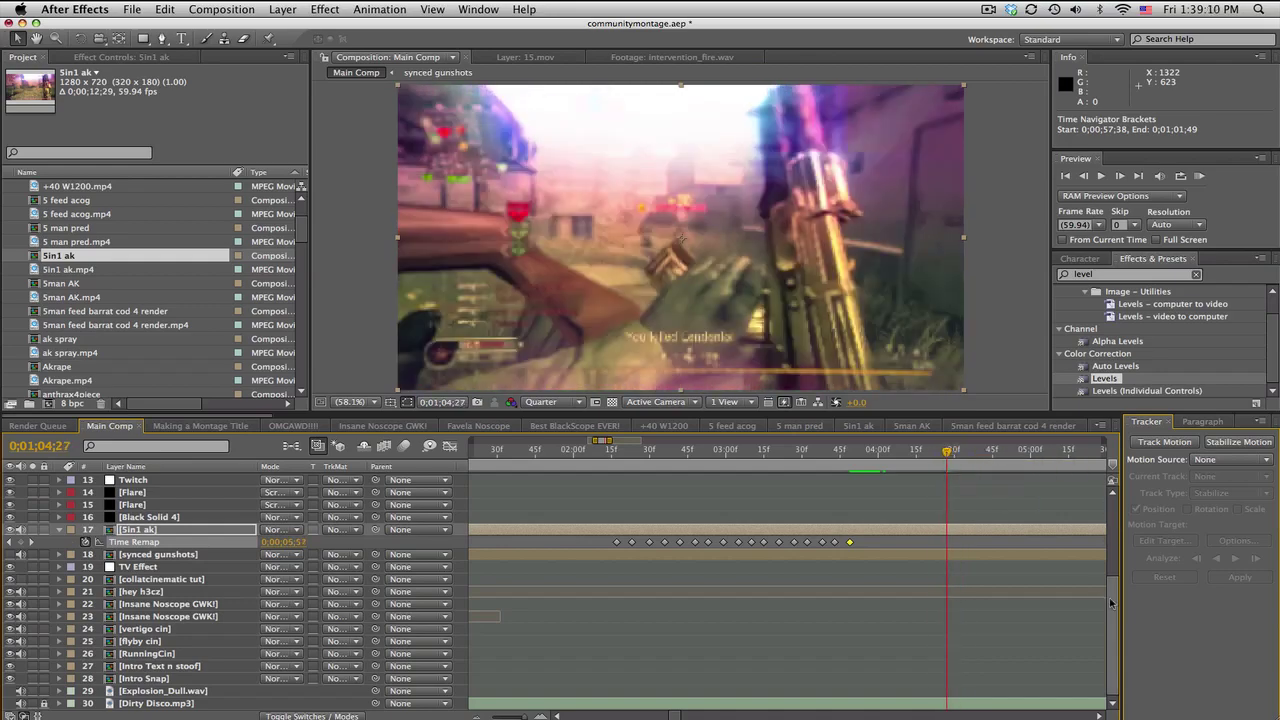
Step: Show the synced gunshots layer's audio waveform and pan the timeline back to earlier times
{"action": "left_click", "coordinate": [184, 558]}
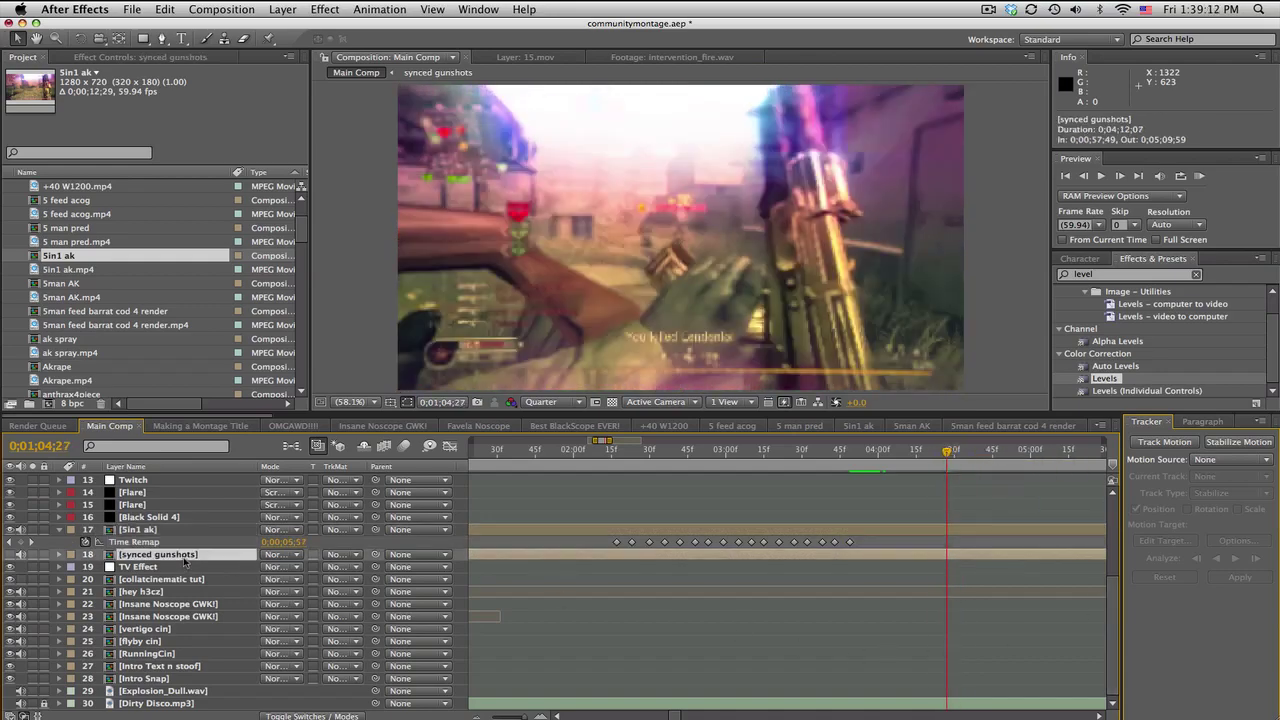
{"action": "key", "text": "l"}
{"action": "key", "text": "l"}
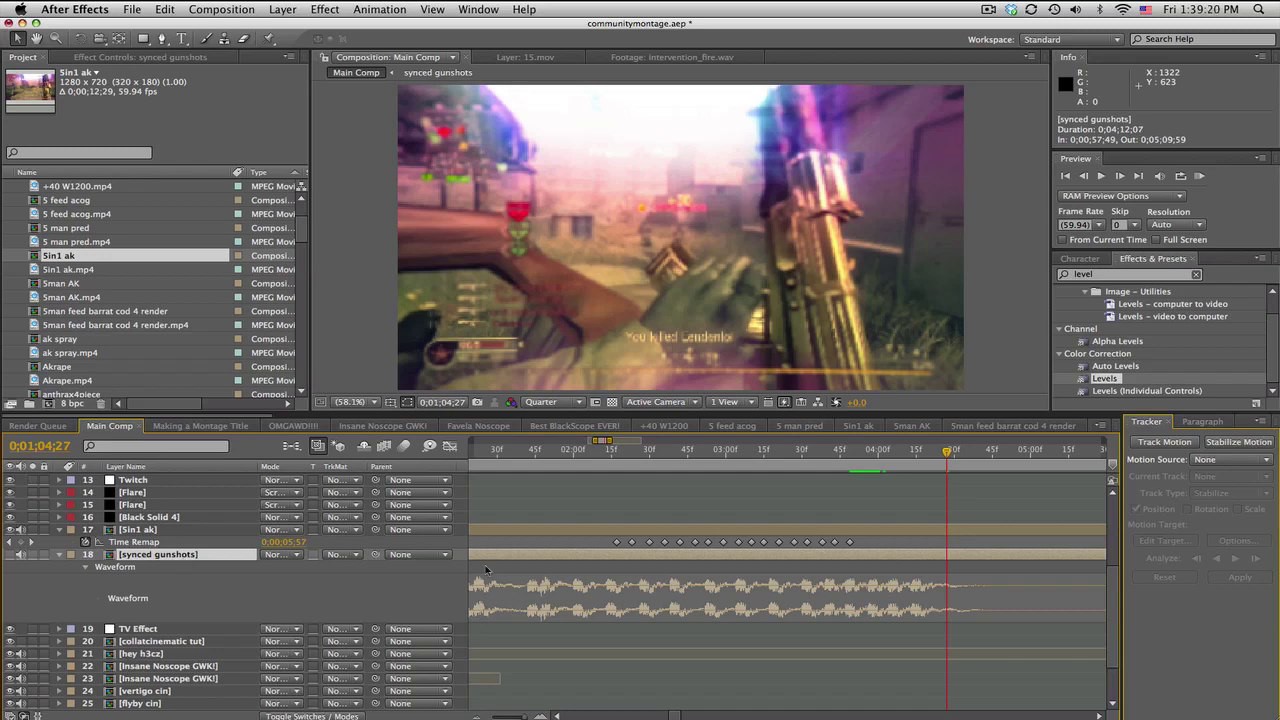
{"action": "left_click_drag", "start_coordinate": [675, 716], "coordinate": [671, 716]}
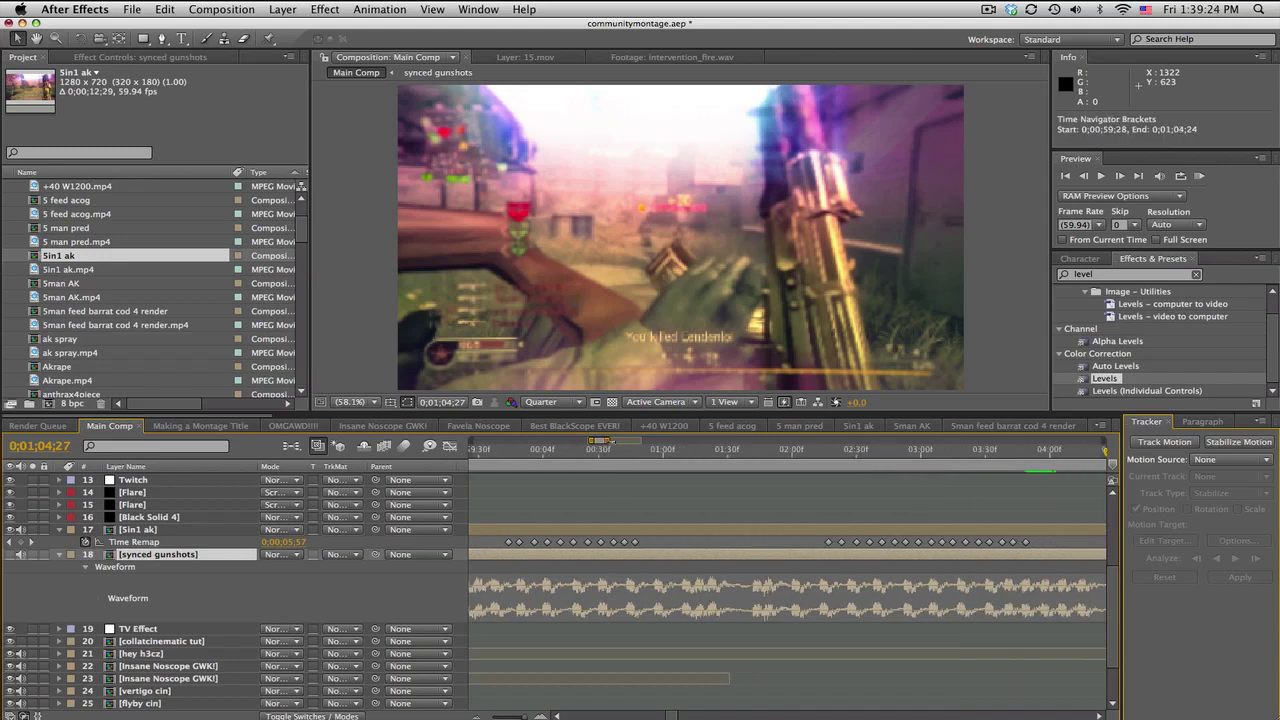
Step: Zoom the timeline out to include all keyframes and set the time to 0;00;58;28
{"action": "left_click_drag", "start_coordinate": [612, 440], "coordinate": [638, 440]}
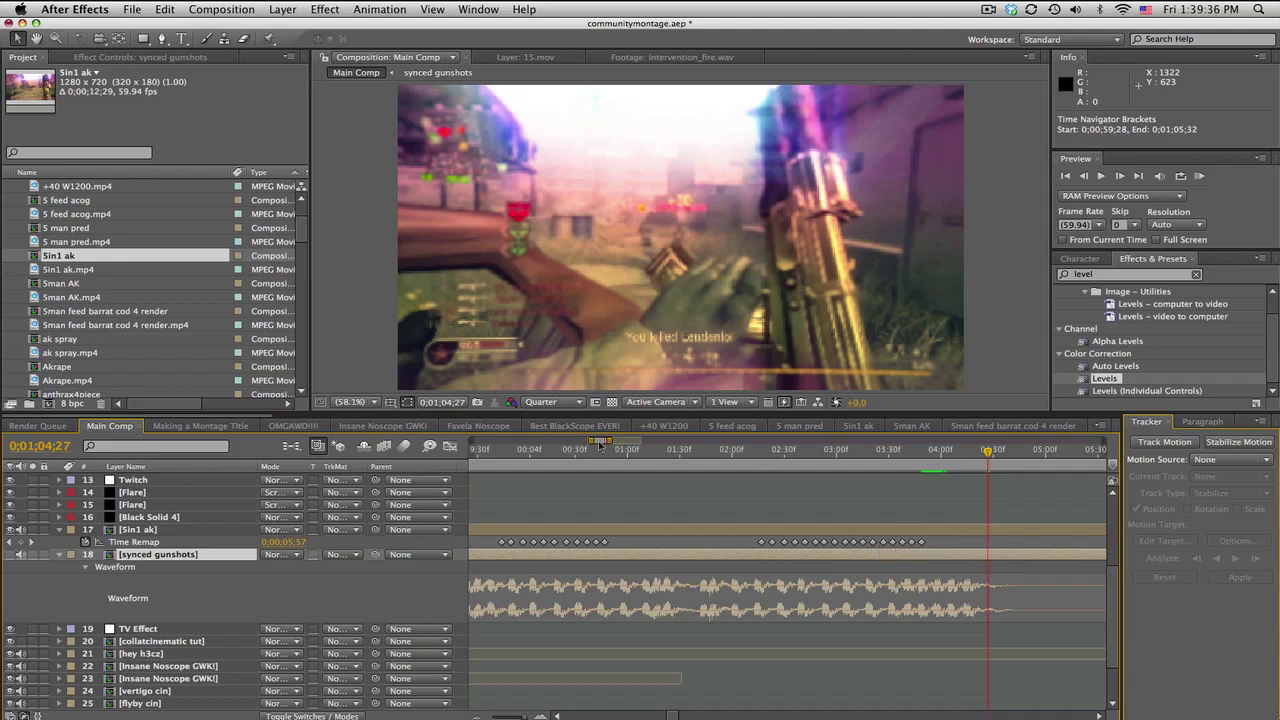
{"action": "left_click_drag", "start_coordinate": [590, 440], "coordinate": [583, 440]}
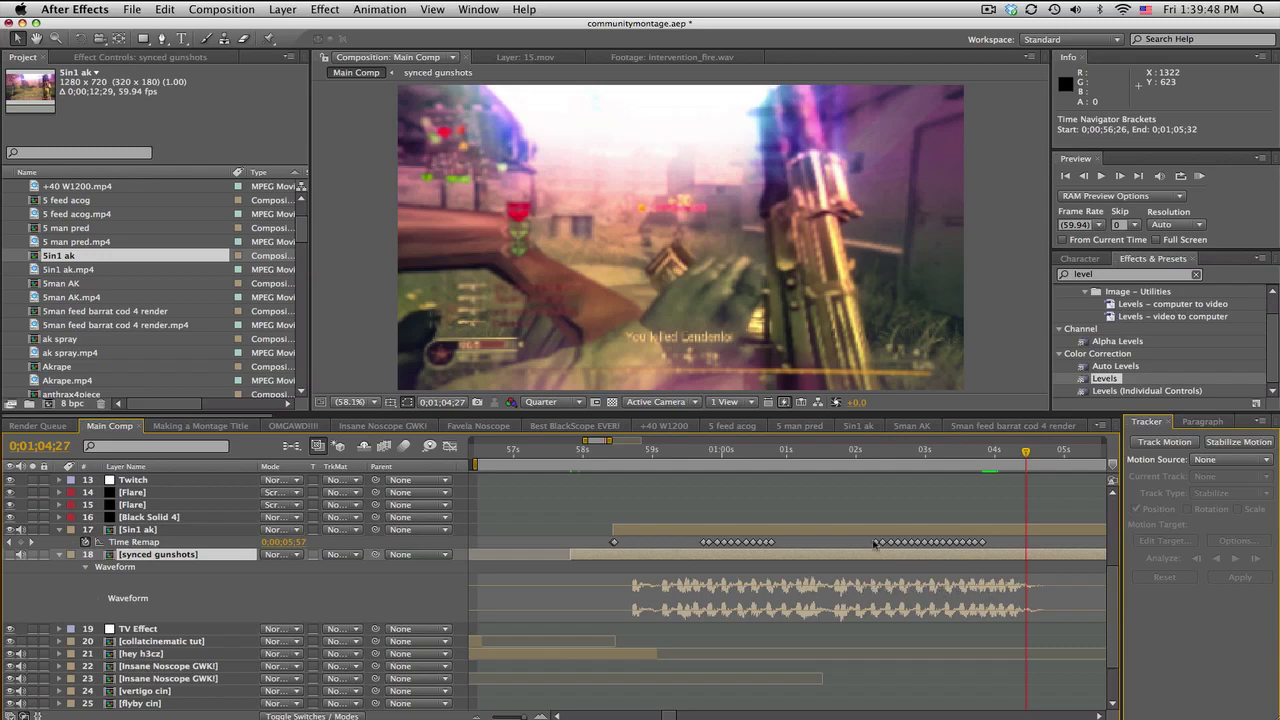
{"action": "left_click", "coordinate": [609, 453]}
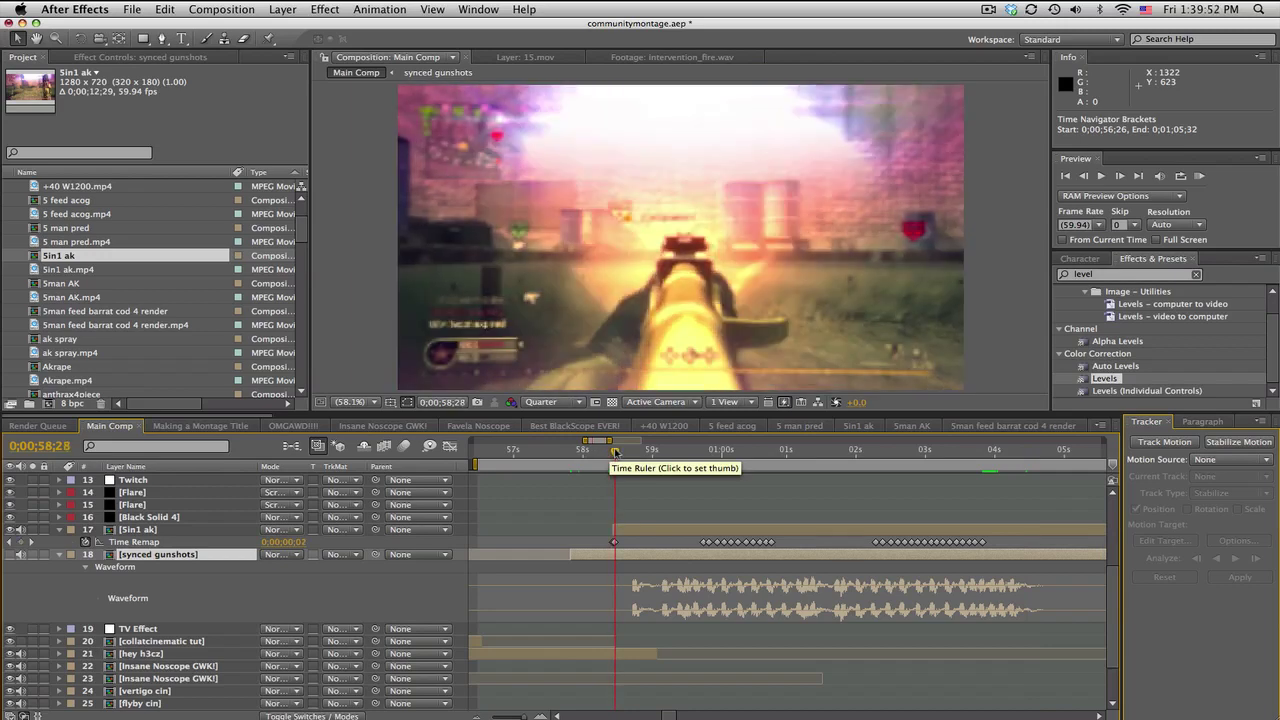
Step: Move Time Remap keyframes onto the gunshot peaks at 0;00;58;43, 0;00;59;09 and 0;00;59;22
{"action": "key", "text": "equal"}
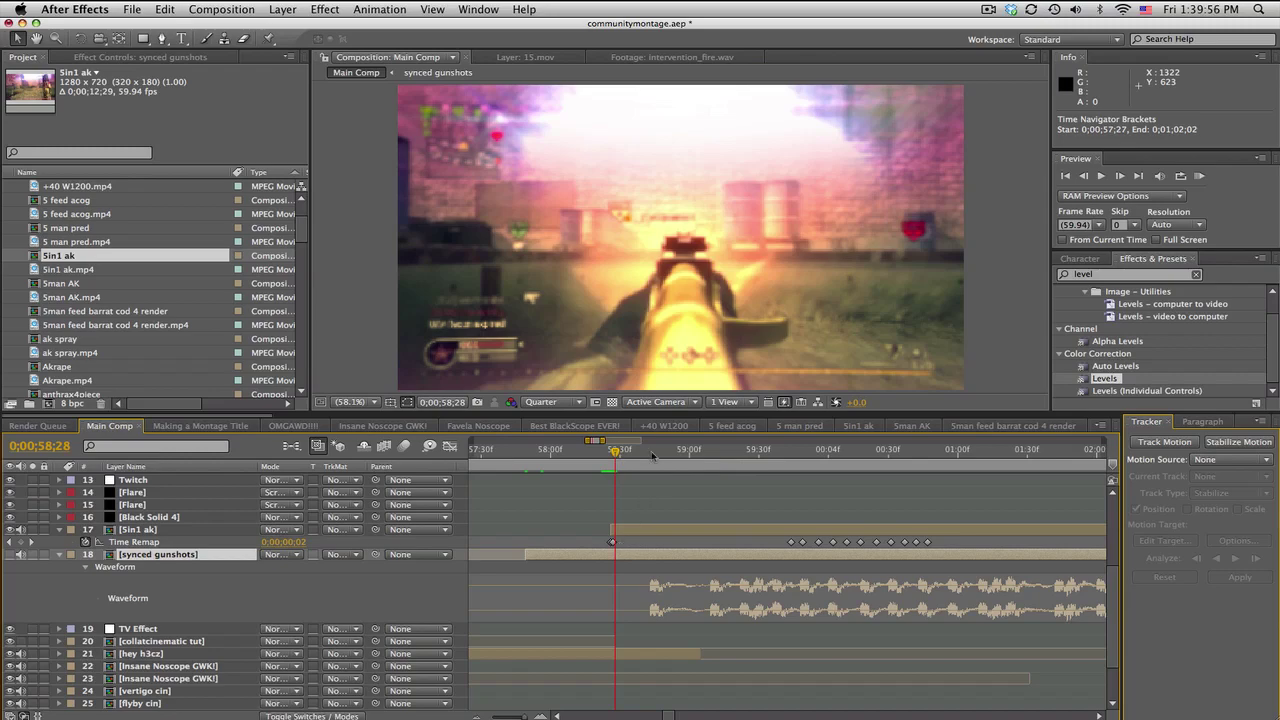
{"action": "left_click", "coordinate": [652, 453]}
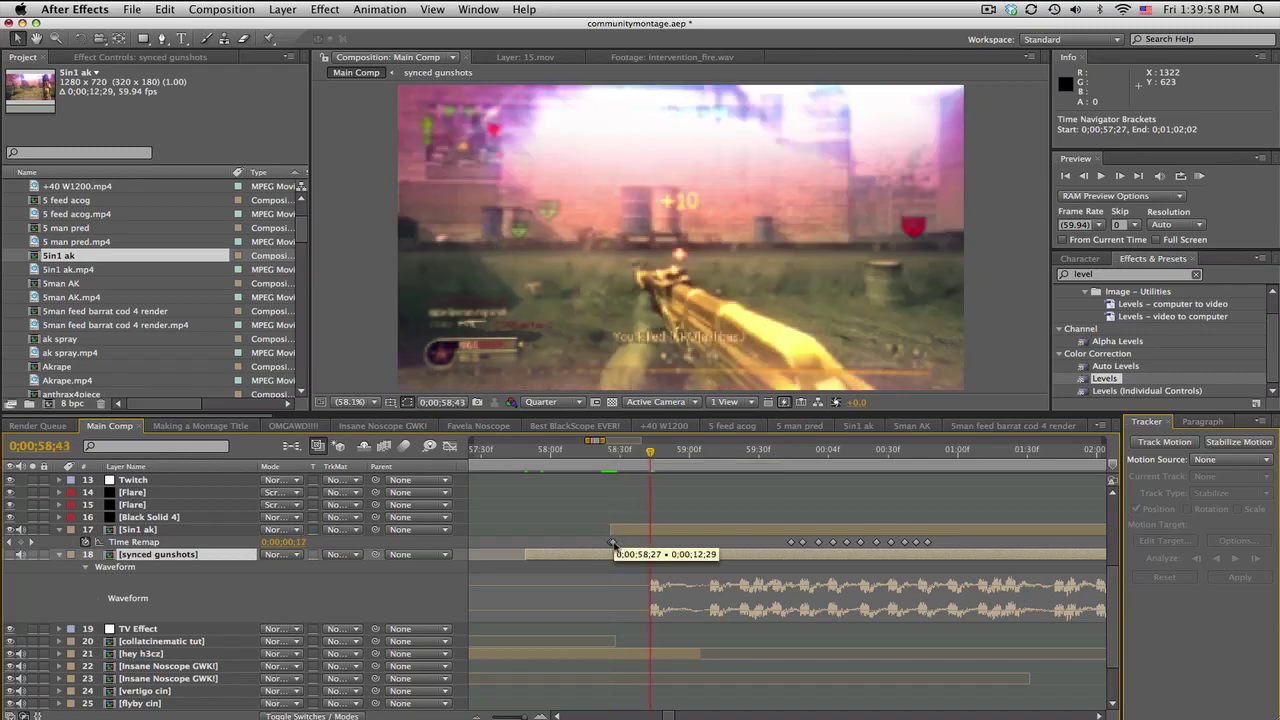
{"action": "left_click_drag", "start_coordinate": [613, 542], "coordinate": [650, 542]}
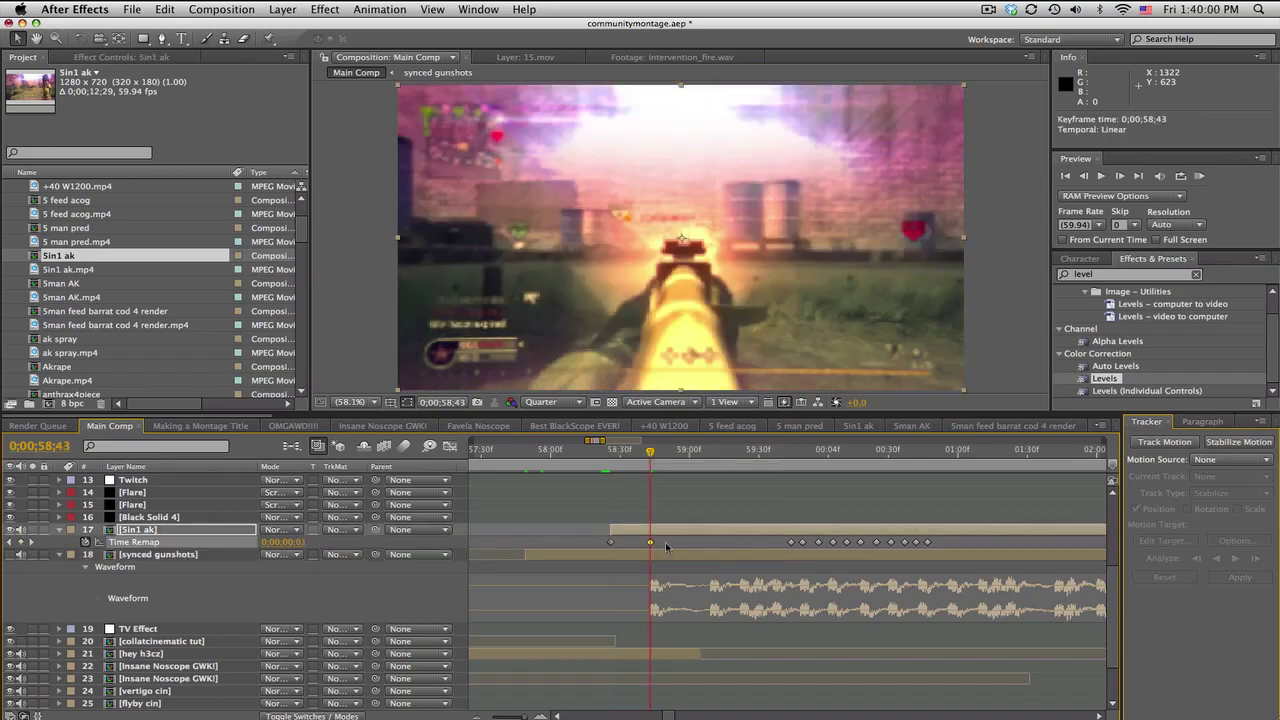
{"action": "left_click", "coordinate": [710, 453]}
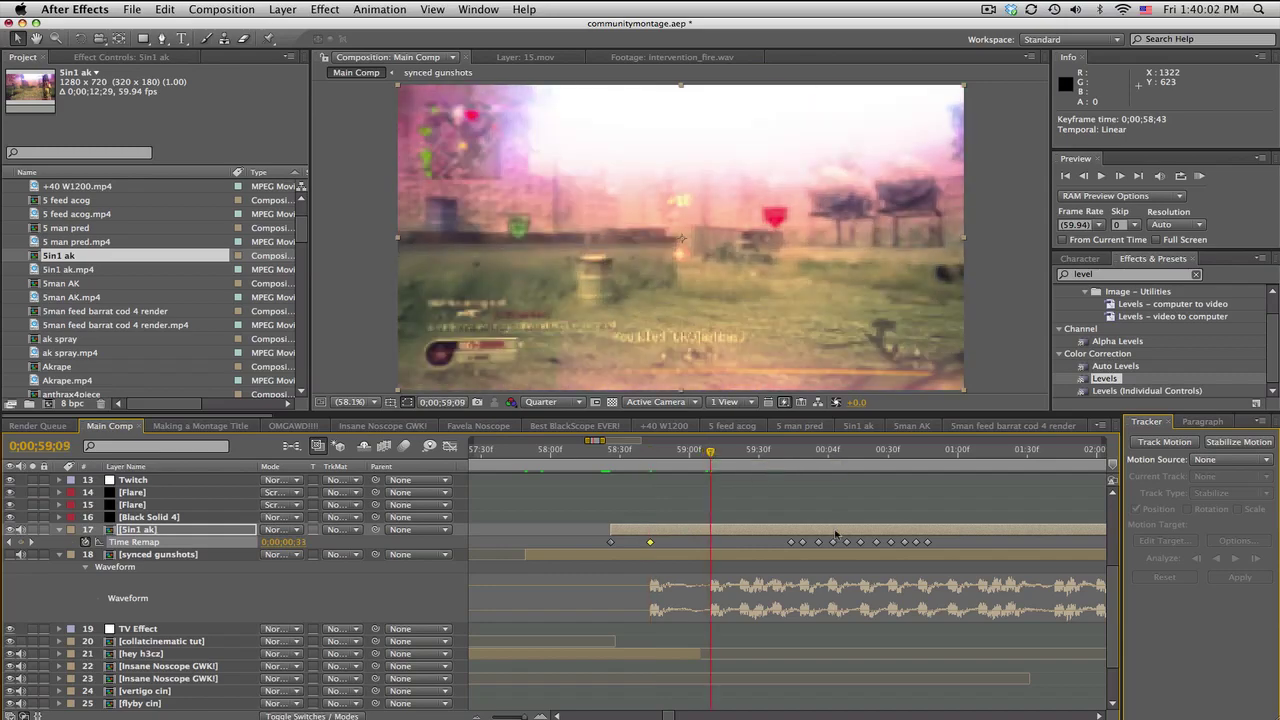
{"action": "left_click_drag", "start_coordinate": [800, 543], "coordinate": [710, 542]}
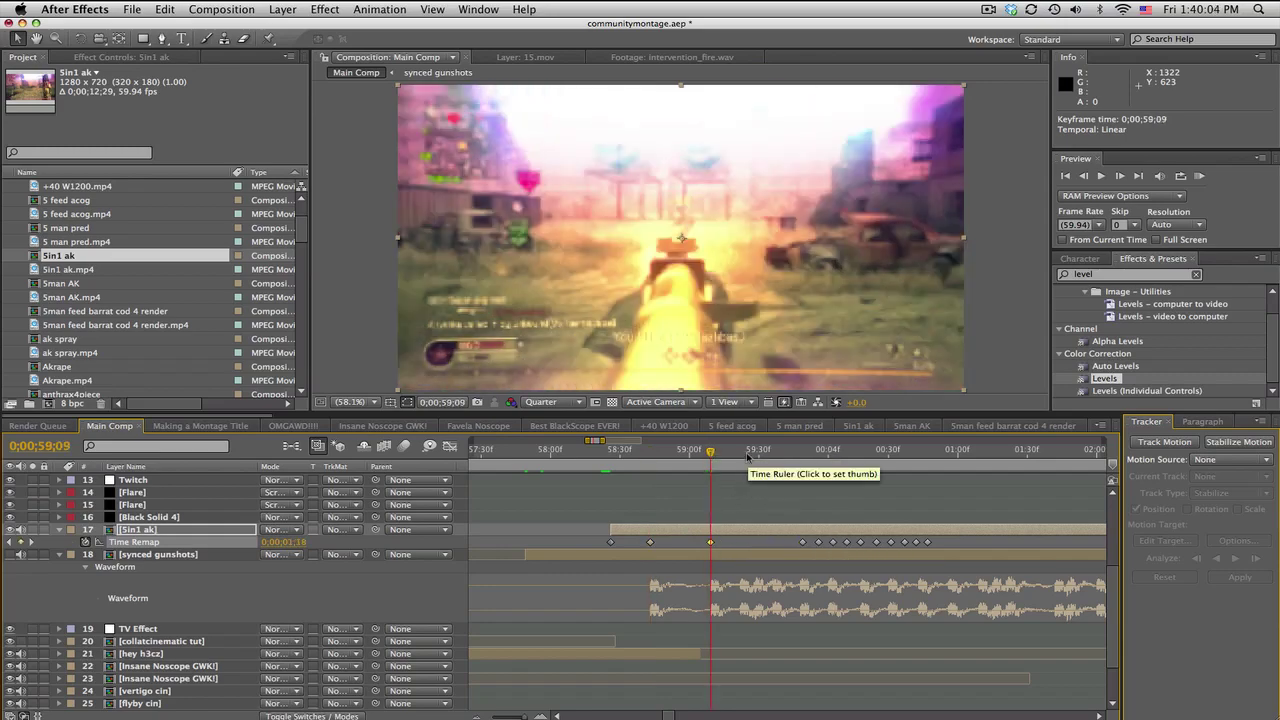
{"action": "left_click", "coordinate": [745, 453]}
{"action": "left_click", "coordinate": [741, 453]}
{"action": "left_click_drag", "start_coordinate": [802, 542], "coordinate": [741, 542]}
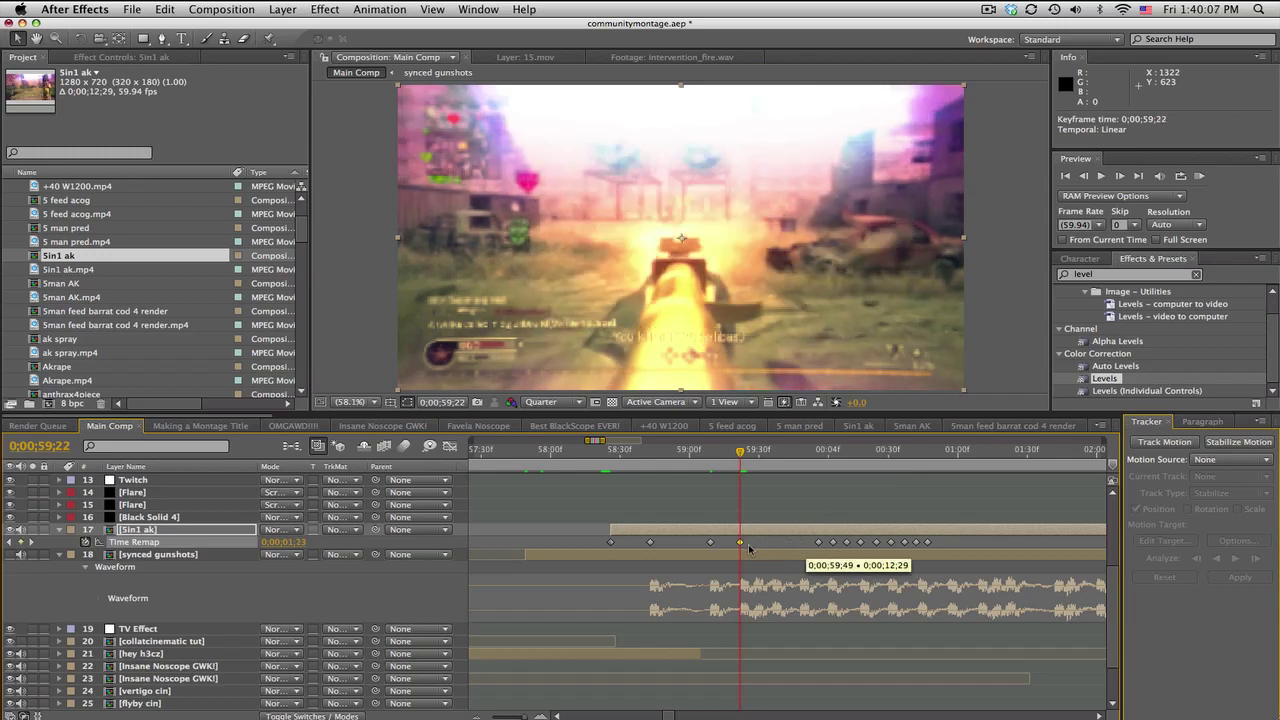
Step: Realign the next keyframes to the peaks at 0;00;59;29, 0;00;59;36 and 0;01;00;04
{"action": "left_click", "coordinate": [757, 453]}
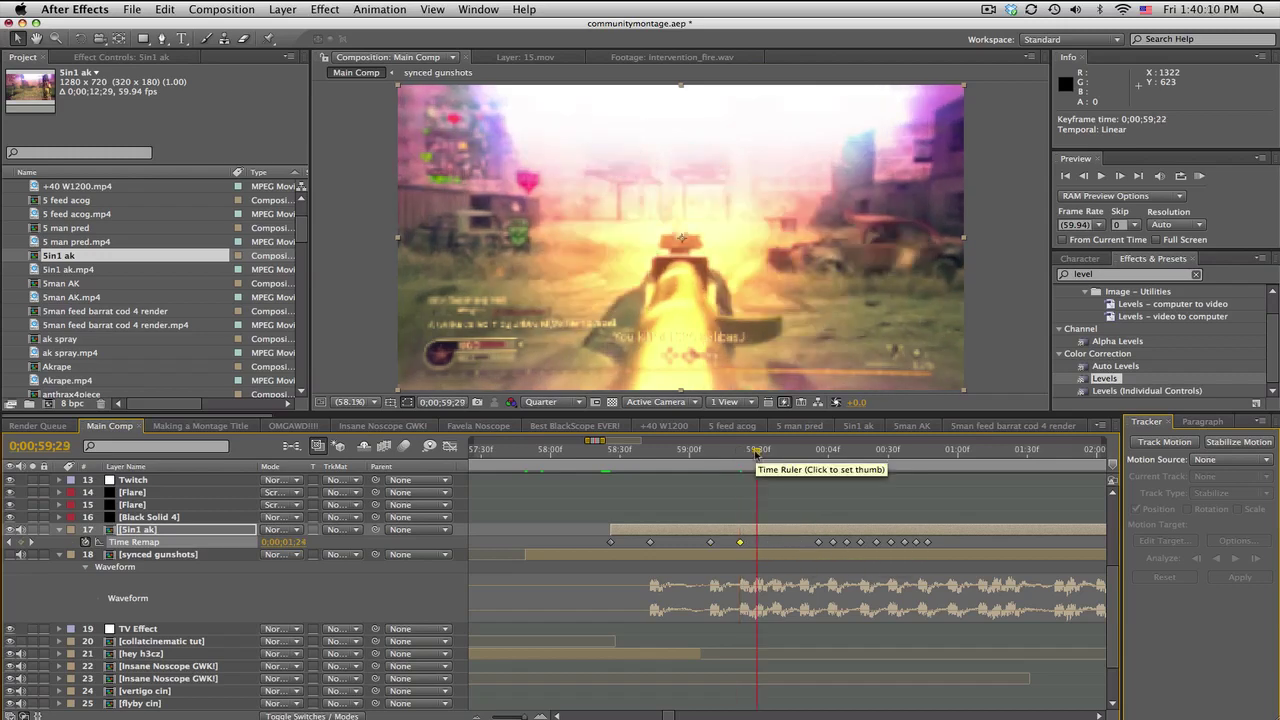
{"action": "left_click_drag", "start_coordinate": [818, 542], "coordinate": [758, 542]}
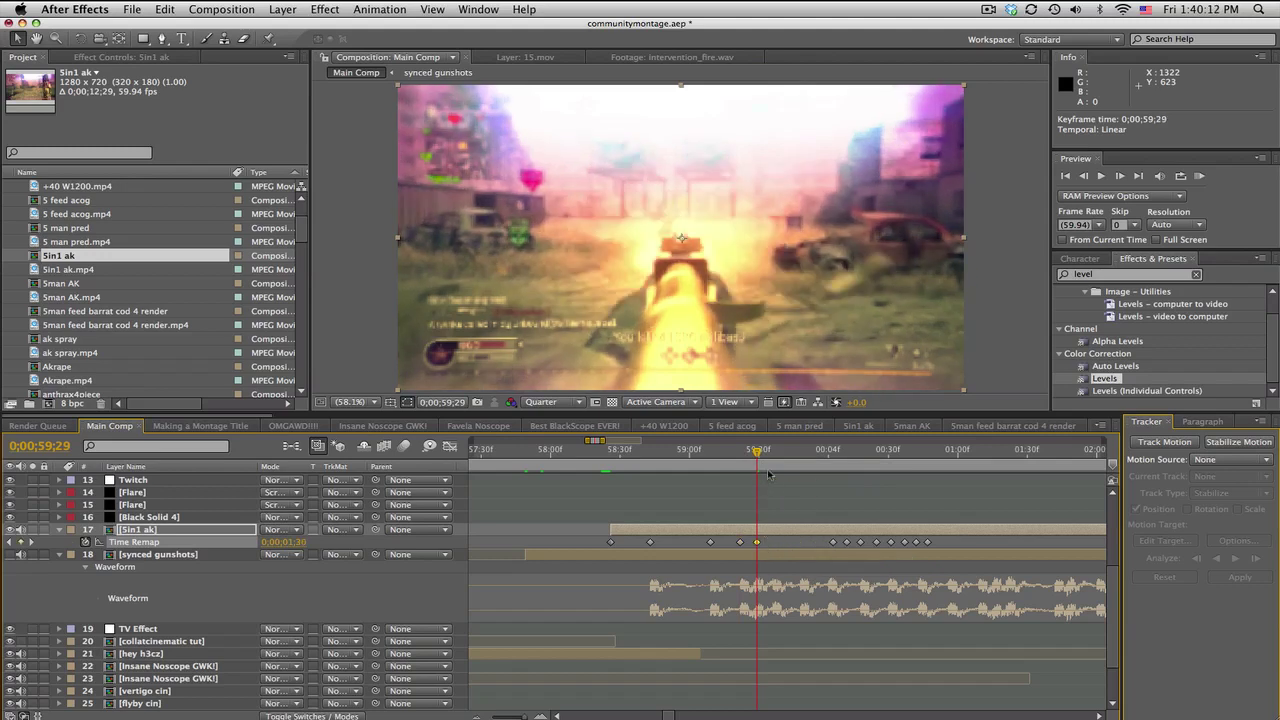
{"action": "left_click", "coordinate": [771, 470]}
{"action": "mouse_move", "coordinate": [833, 542]}
{"action": "left_mouse_down"}
{"action": "mouse_move", "coordinate": [775, 546]}
{"action": "mouse_move", "coordinate": [800, 542]}
{"action": "left_mouse_up"}
{"action": "left_click", "coordinate": [802, 453]}
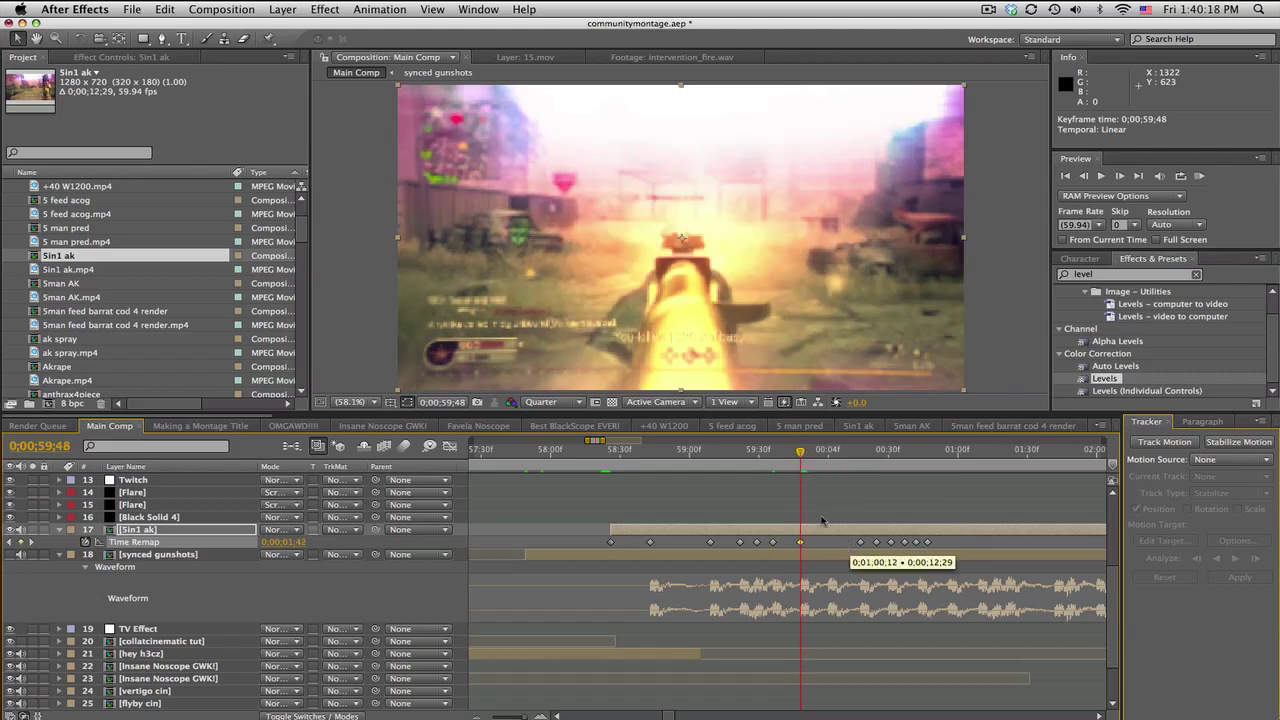
{"action": "left_click", "coordinate": [829, 458]}
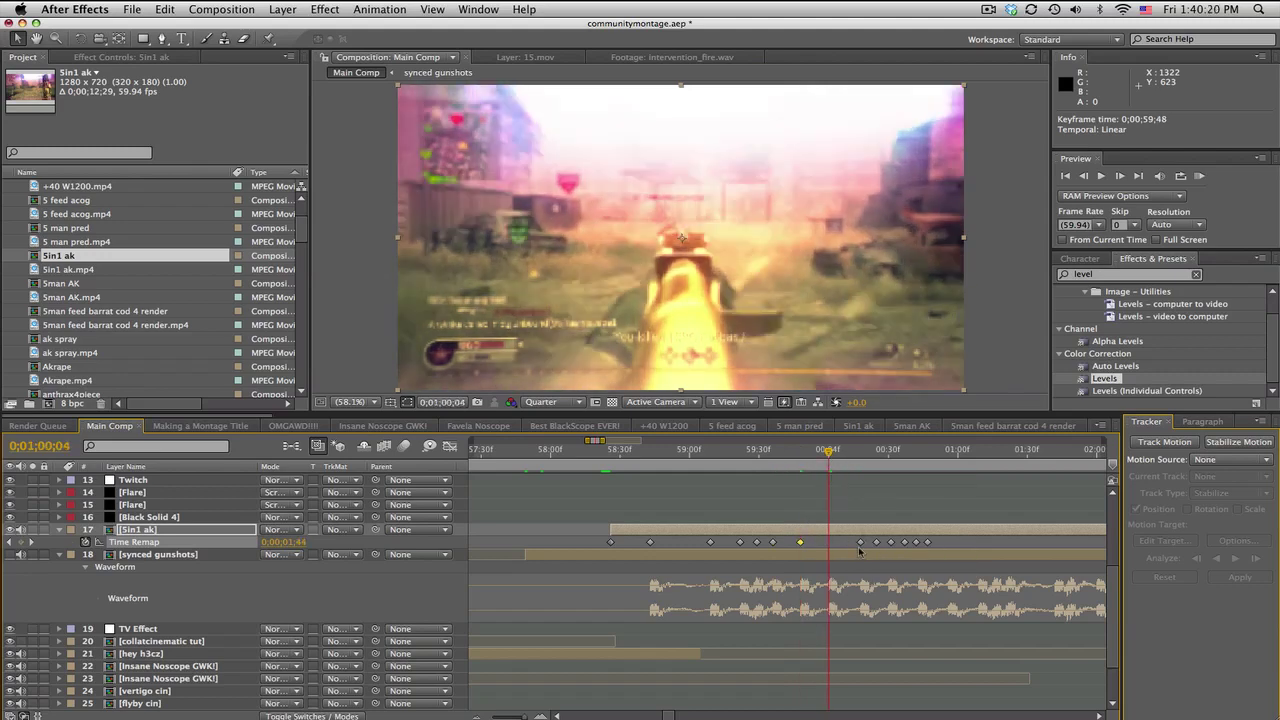
{"action": "left_click_drag", "start_coordinate": [860, 542], "coordinate": [828, 542]}
Step: Move keyframes to 0;01;00;18 and near 0;01;00;43, then add keyframes up to 0;01;01;09
{"action": "left_click", "coordinate": [855, 453]}
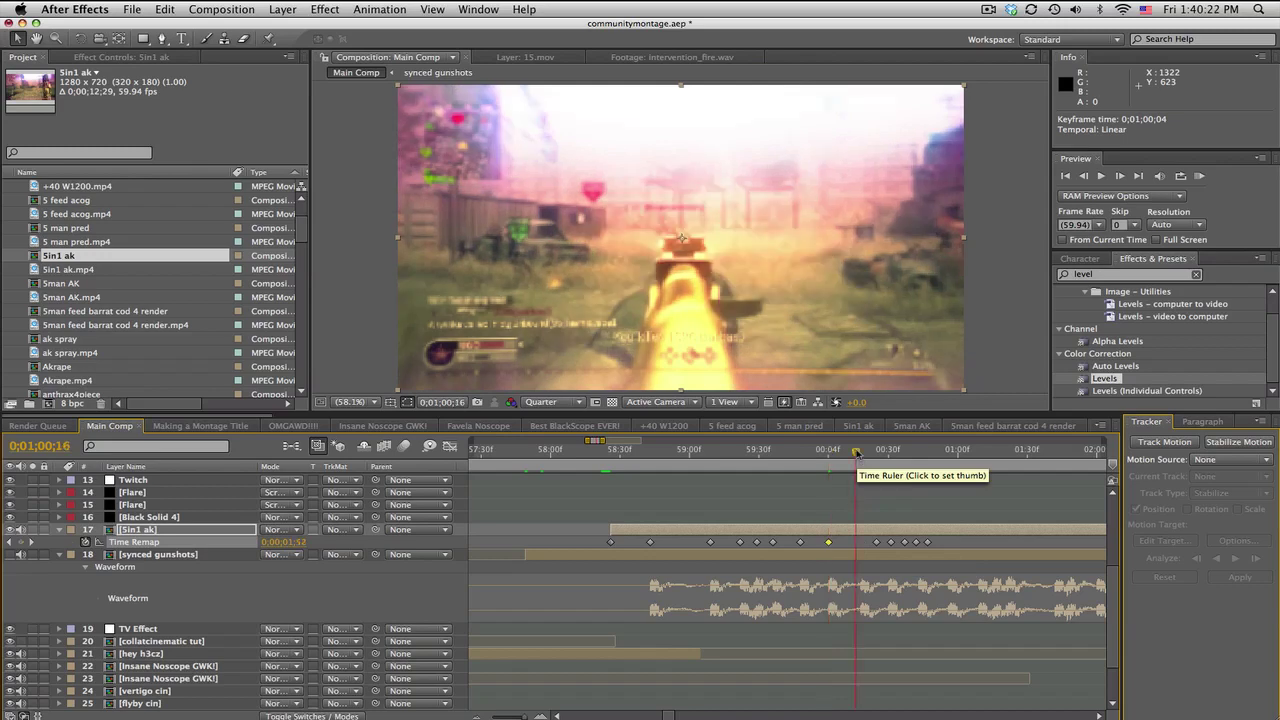
{"action": "left_click", "coordinate": [860, 453]}
{"action": "mouse_move", "coordinate": [877, 542]}
{"action": "left_mouse_down"}
{"action": "mouse_move", "coordinate": [860, 542]}
{"action": "mouse_move", "coordinate": [971, 542]}
{"action": "left_mouse_up"}
{"action": "left_click", "coordinate": [889, 453]}
{"action": "left_click", "coordinate": [918, 453]}
{"action": "left_click", "coordinate": [947, 457]}
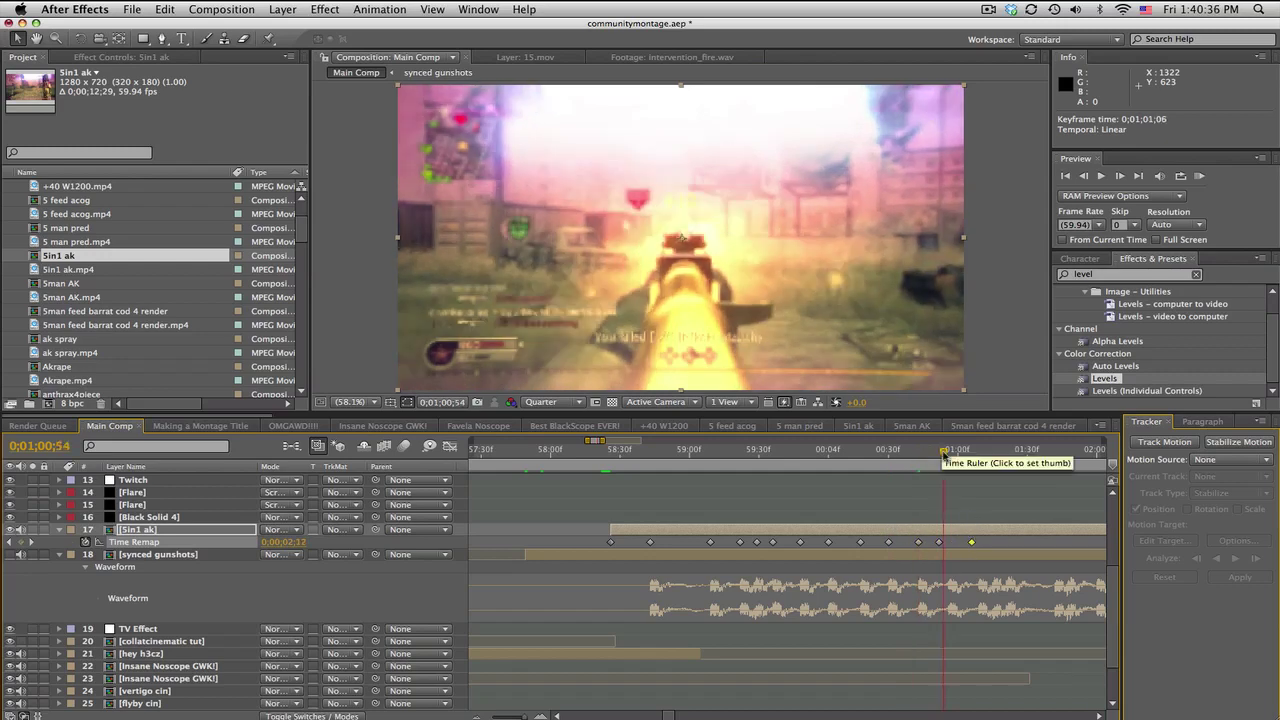
{"action": "key", "text": "ctrl+c"}
{"action": "key", "text": "ctrl+v"}
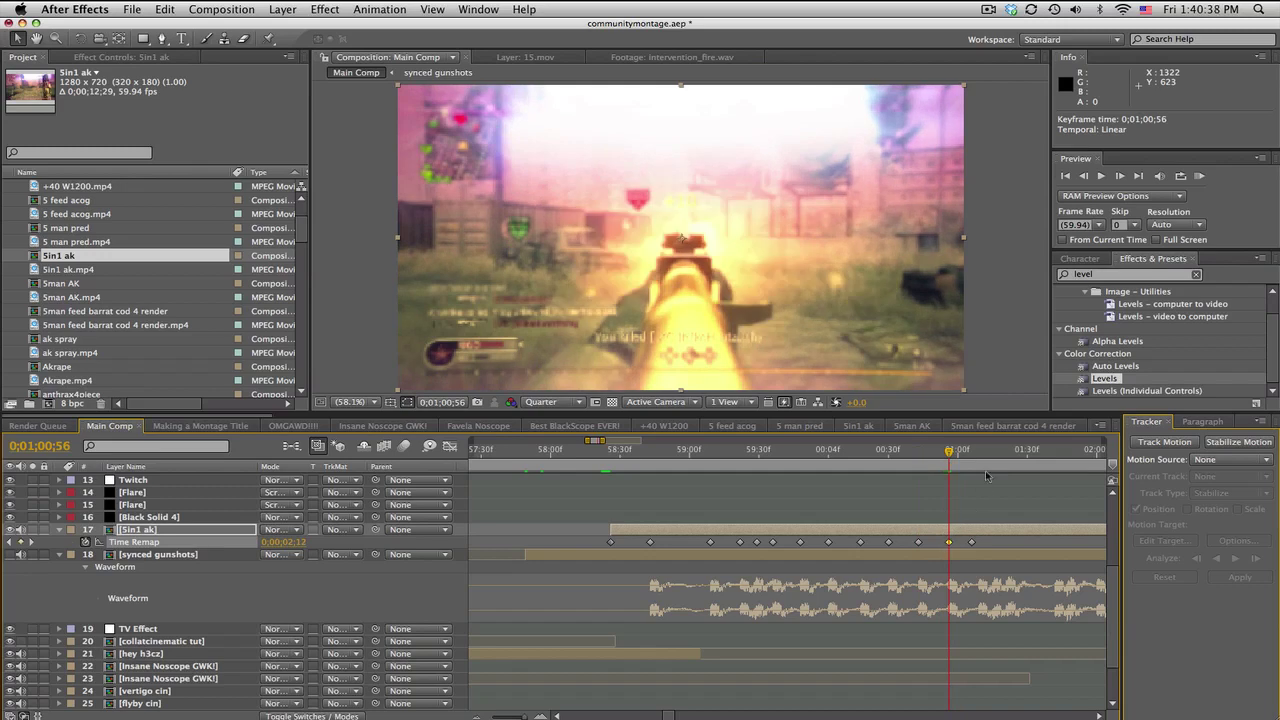
{"action": "left_click", "coordinate": [979, 457]}
{"action": "key", "text": "ctrl+v"}
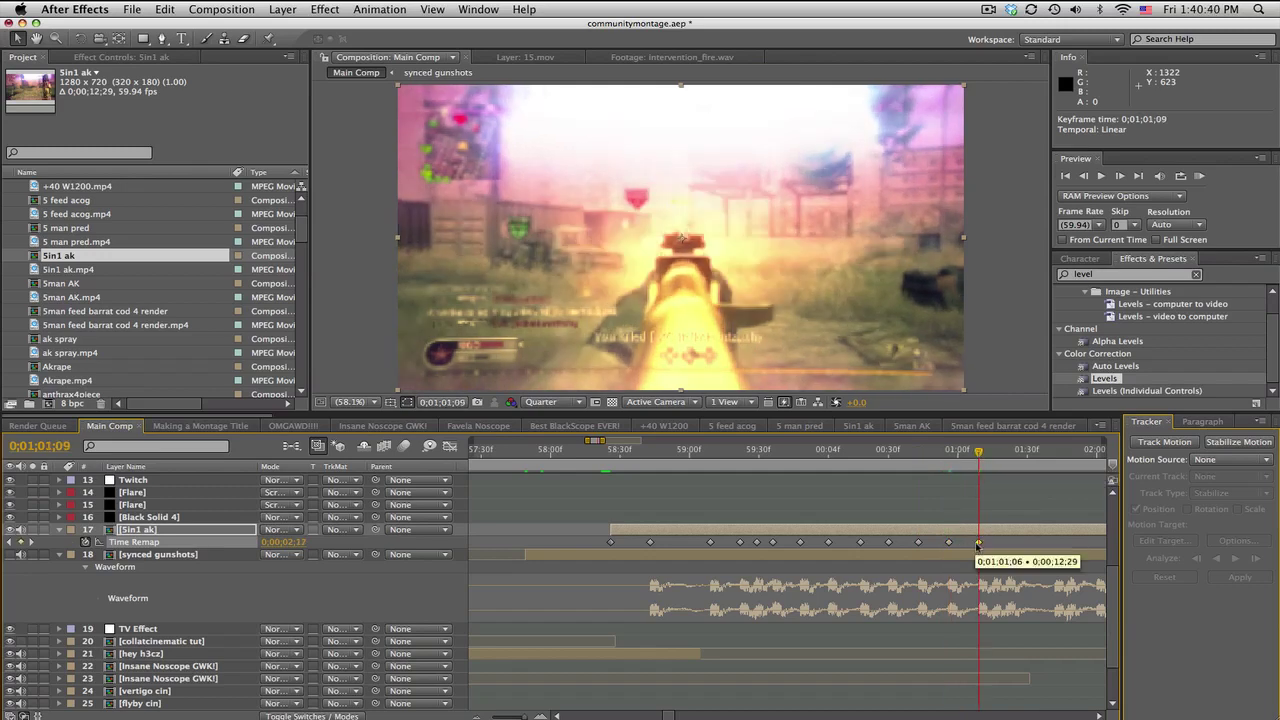
Step: End the work area at 0;01;01;24 and RAM-preview the retimed Sin1 ak stretch, then stop playback
{"action": "left_click", "coordinate": [584, 457]}
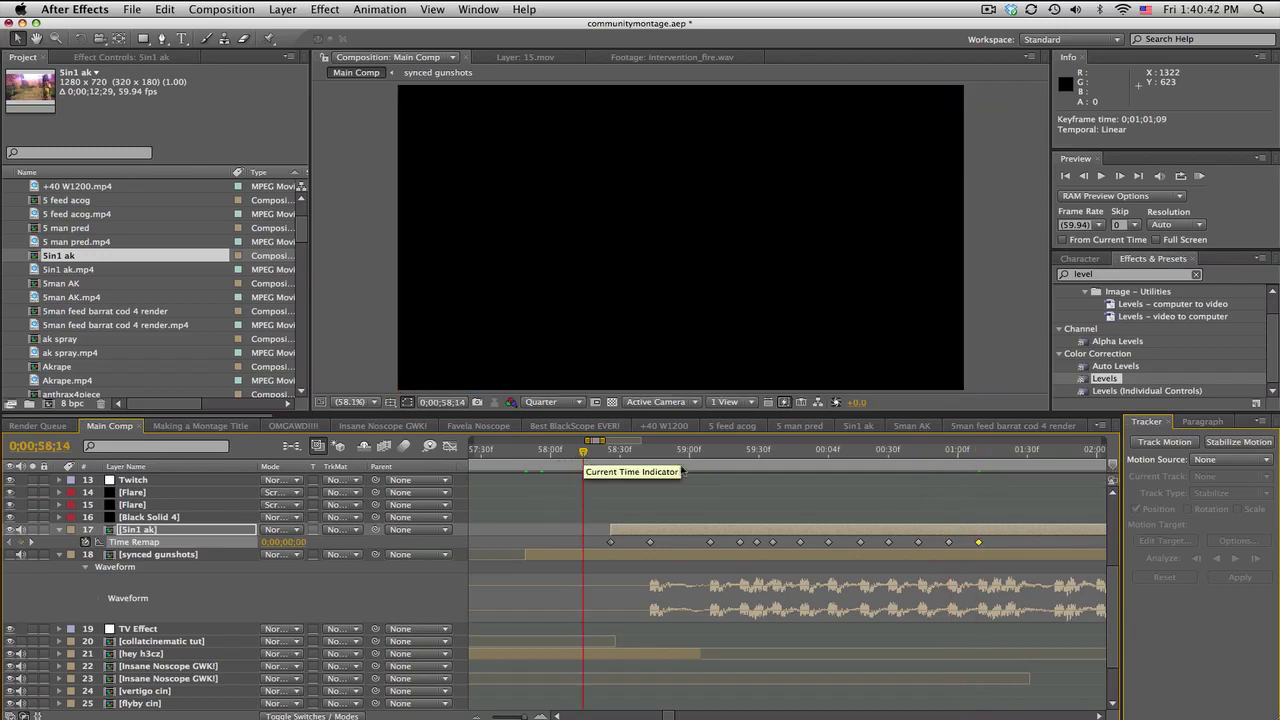
{"action": "left_click", "coordinate": [1015, 457]}
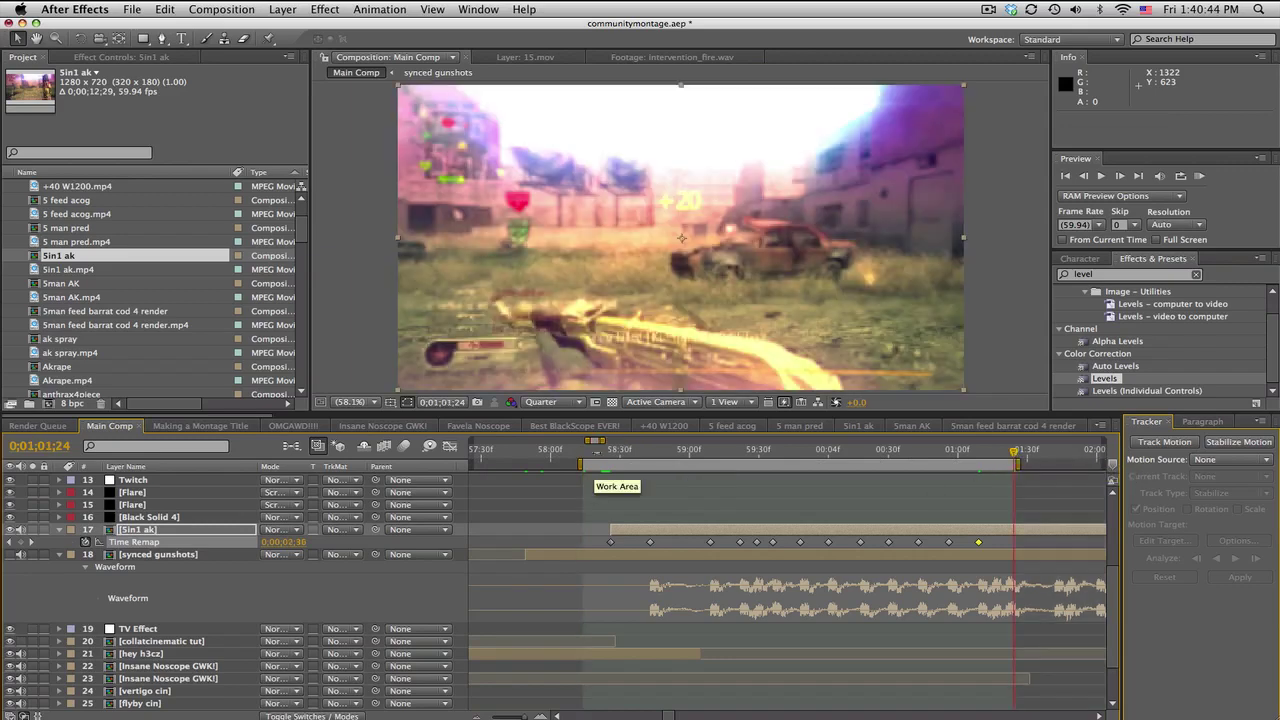
{"action": "left_click_drag", "start_coordinate": [607, 443], "coordinate": [610, 442]}
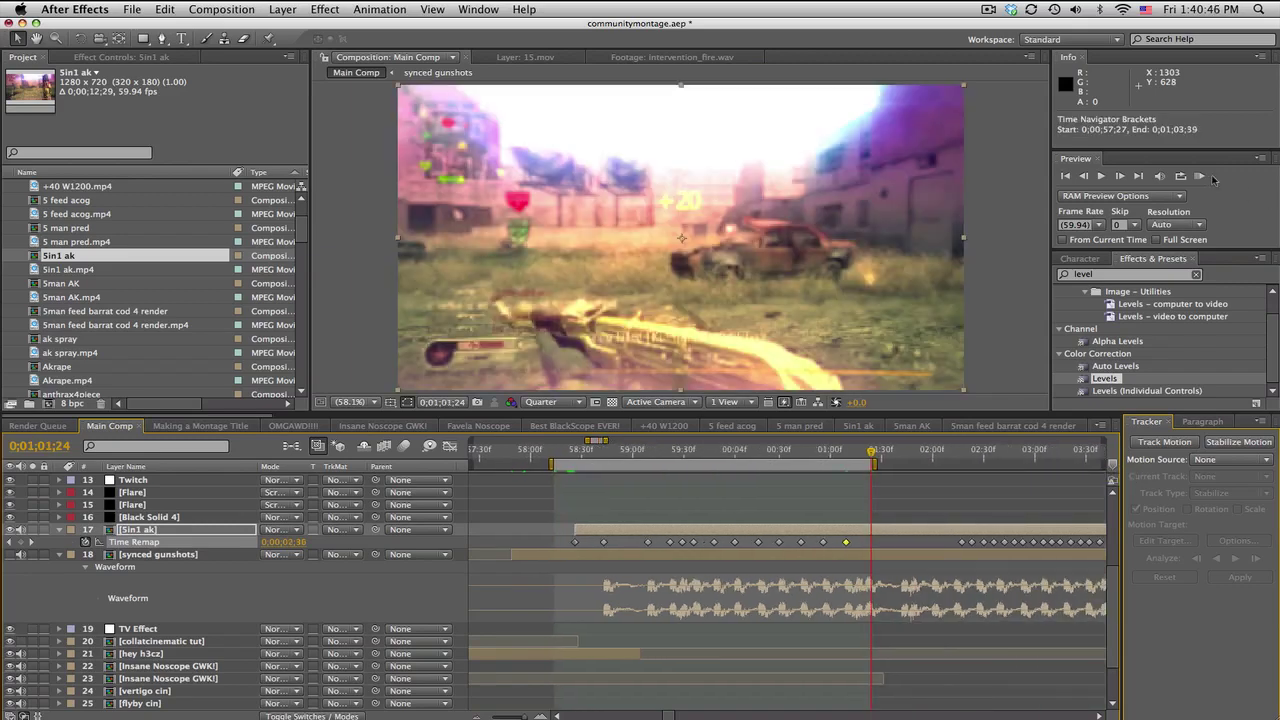
{"action": "left_click", "coordinate": [1201, 177]}
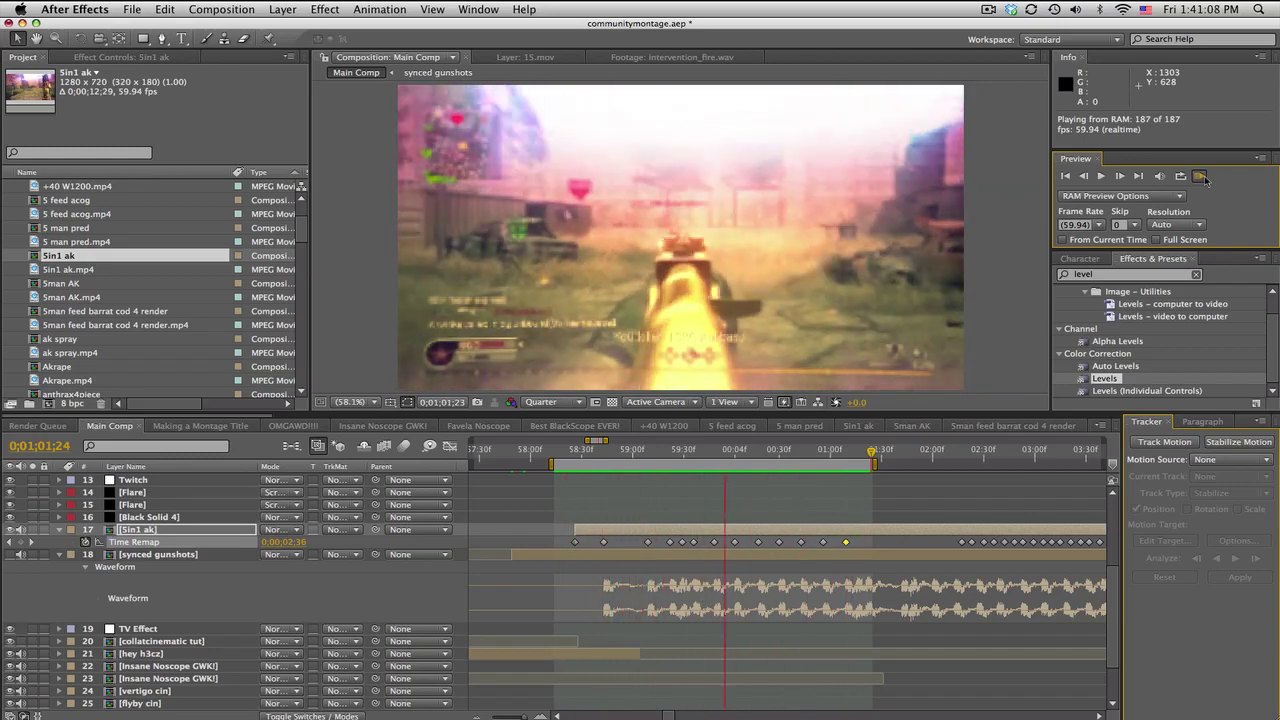
{"action": "key", "text": "space"}
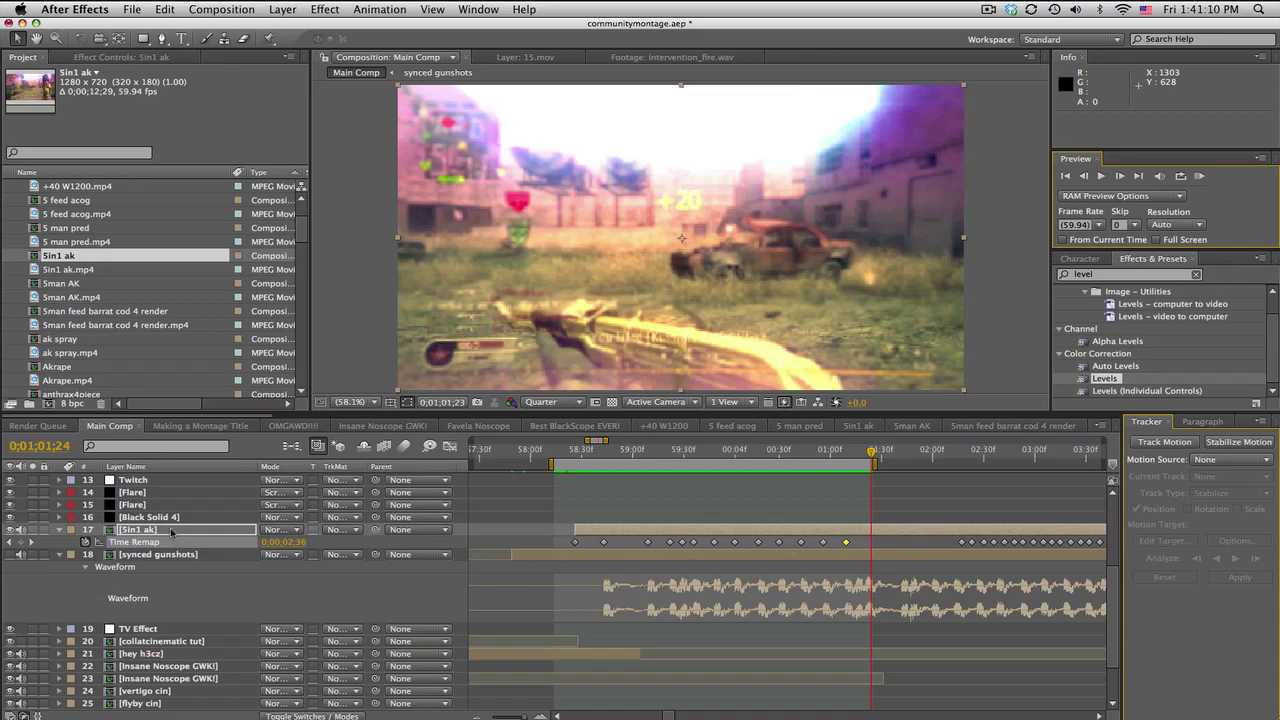
Step: Inspect the Sin1 ak precomp, return to Main Comp, and run the RAM preview again
{"action": "double_click", "coordinate": [170, 529]}
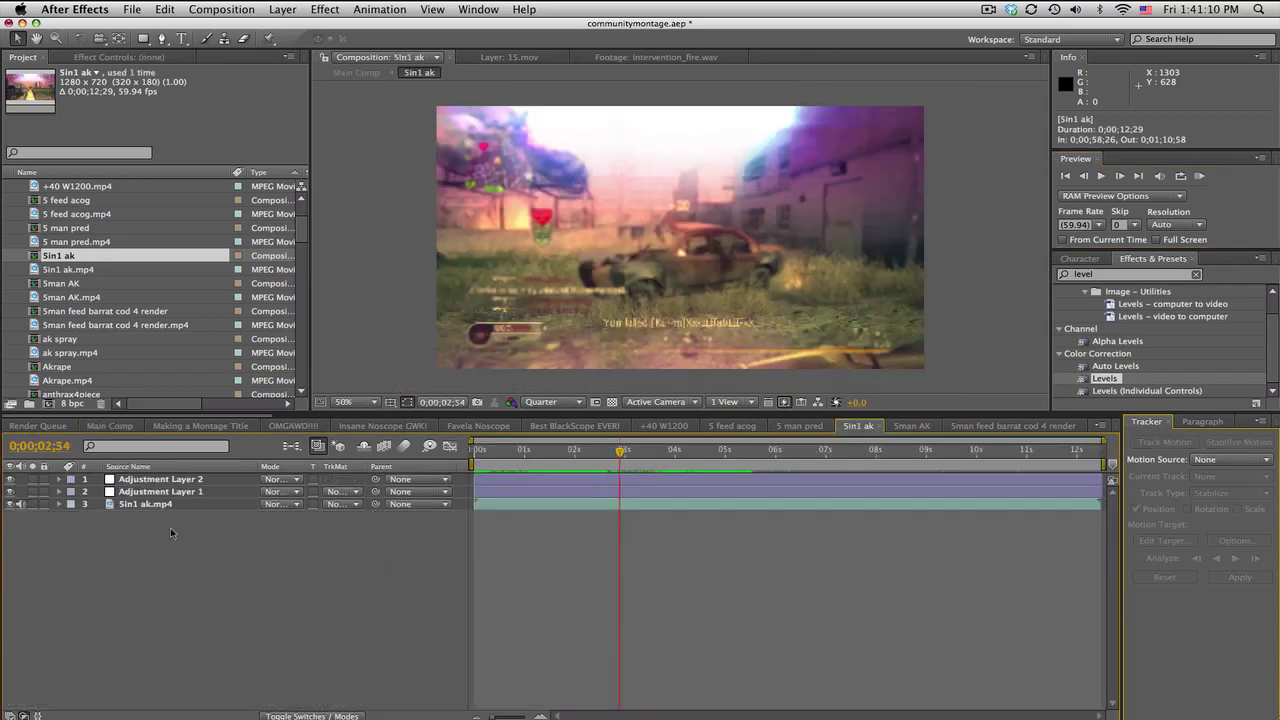
{"action": "left_click", "coordinate": [109, 425]}
{"action": "left_click", "coordinate": [1199, 176]}
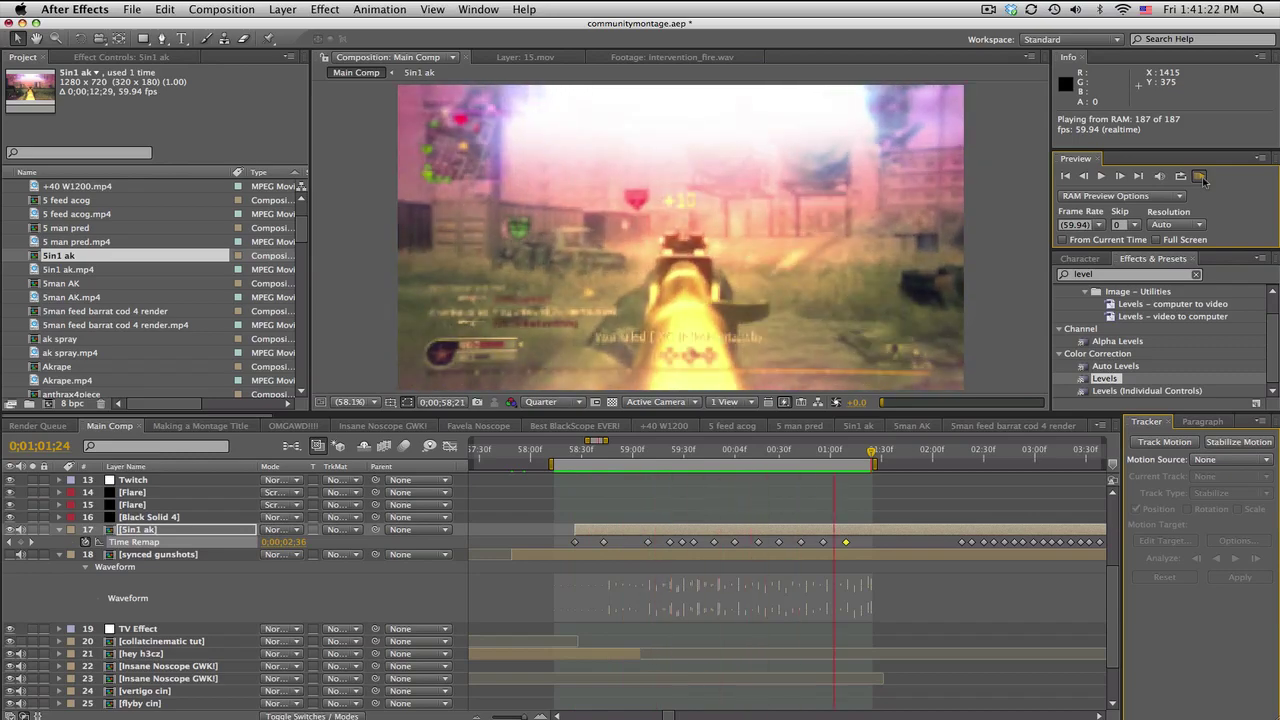
{"action": "key", "text": "space"}
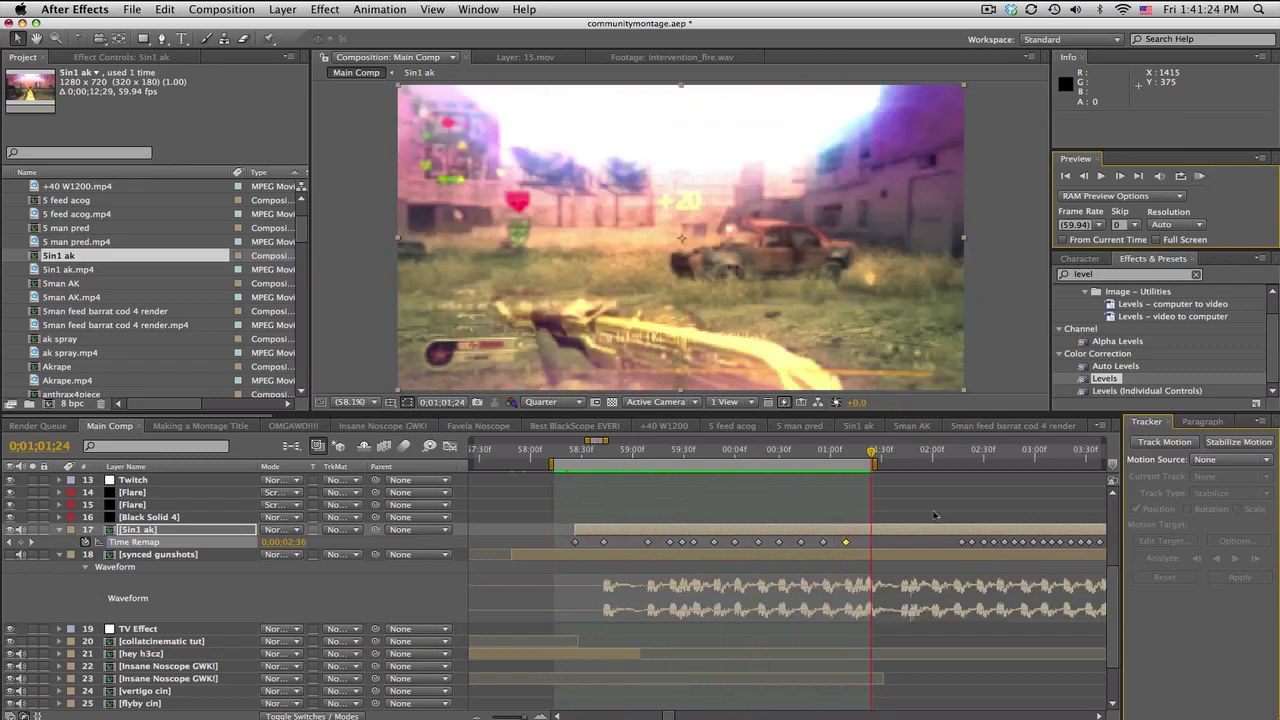
Step: Zoom the timeline back in around the playhead and settle the current time at 0;01;01;42
{"action": "left_click_drag", "start_coordinate": [606, 440], "coordinate": [612, 440]}
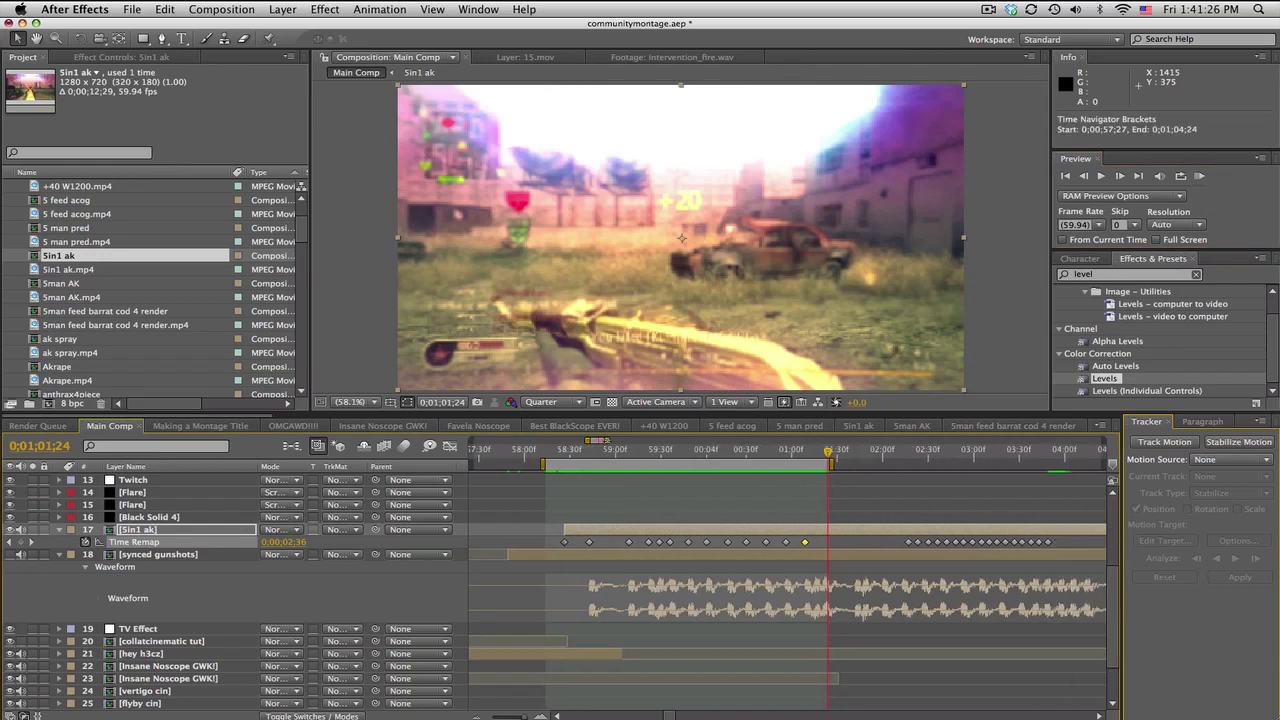
{"action": "left_click_drag", "start_coordinate": [672, 716], "coordinate": [677, 715]}
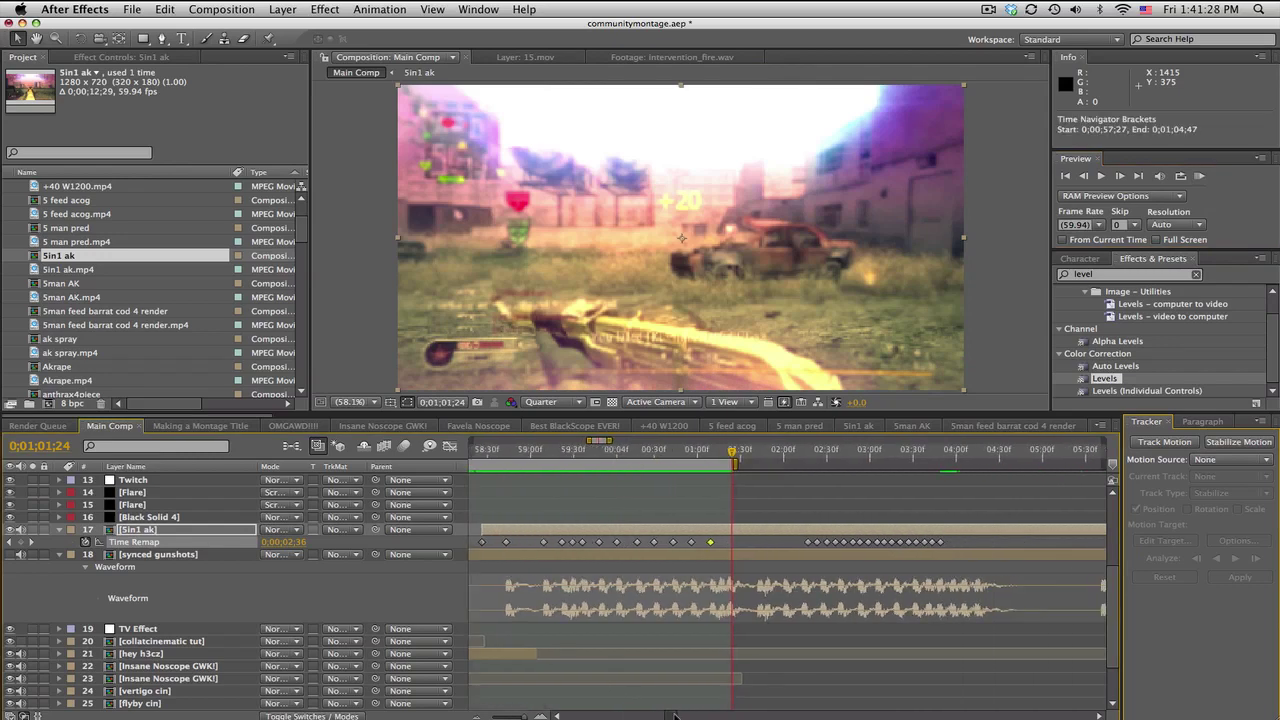
{"action": "key", "text": "equal"}
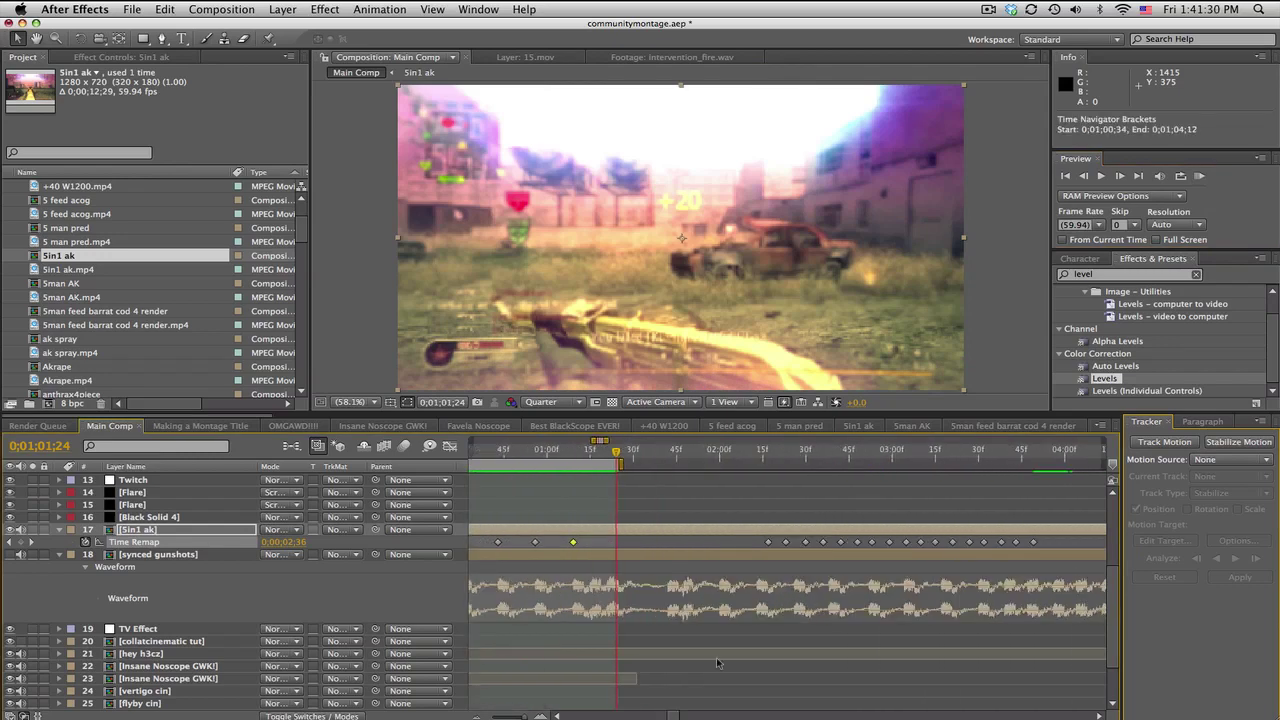
{"action": "left_click", "coordinate": [671, 455]}
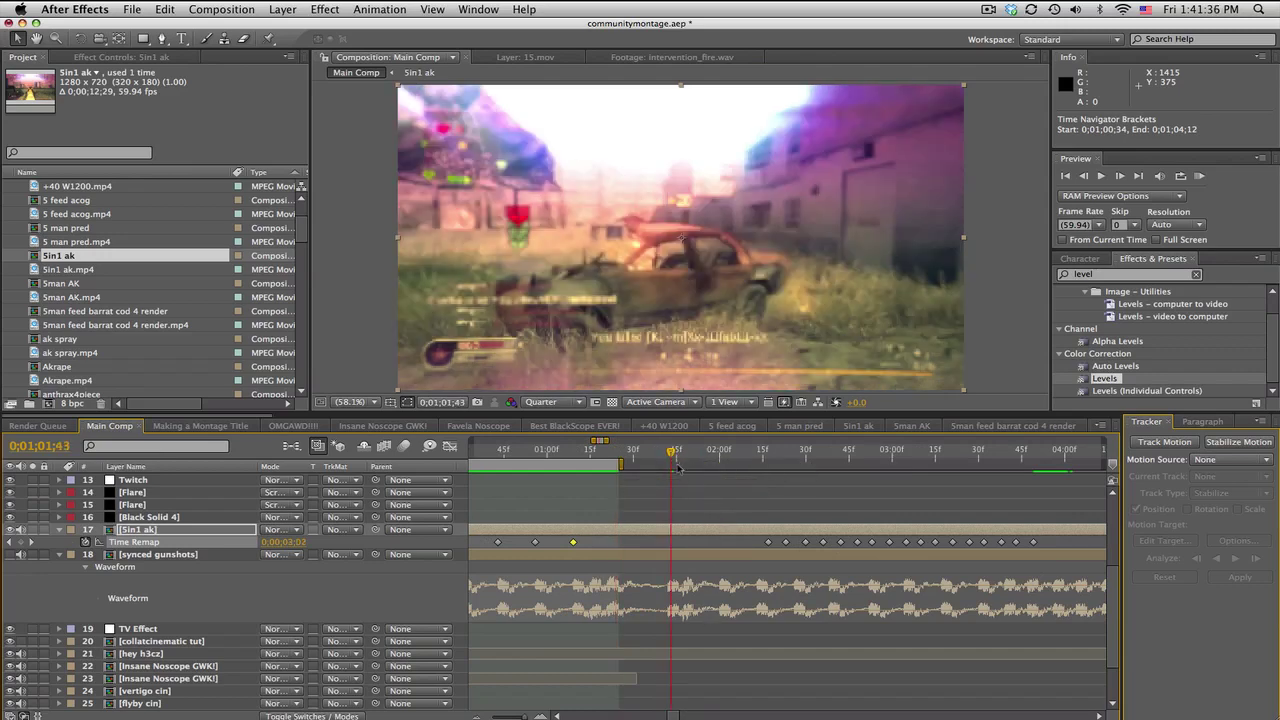
{"action": "key", "text": "Page_Up"}
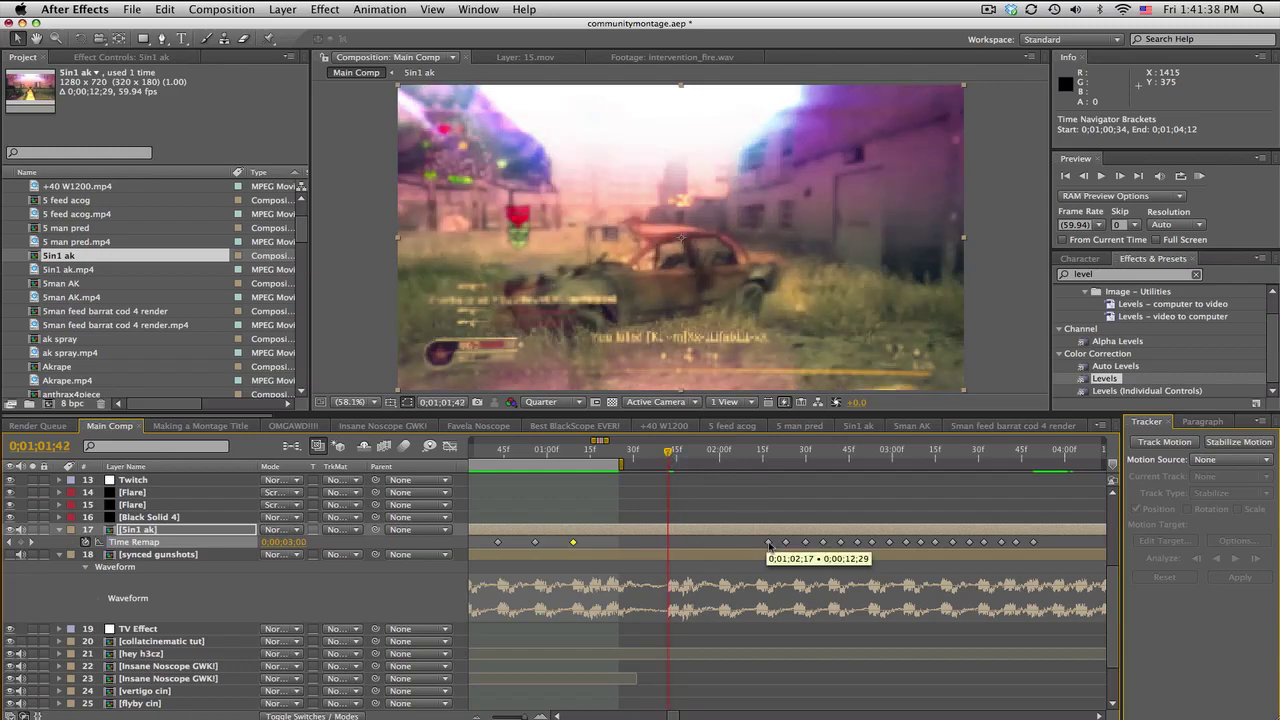
{"action": "double_click", "coordinate": [674, 554]}
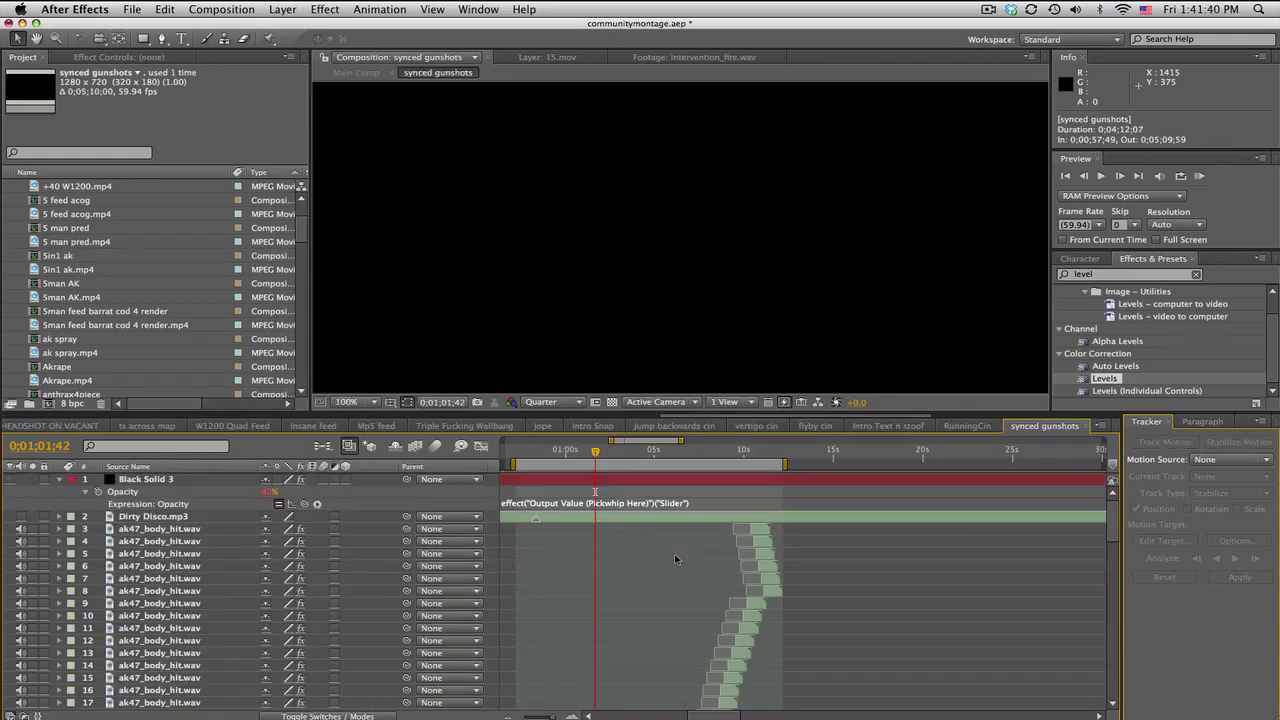
{"action": "key", "text": "equal"}
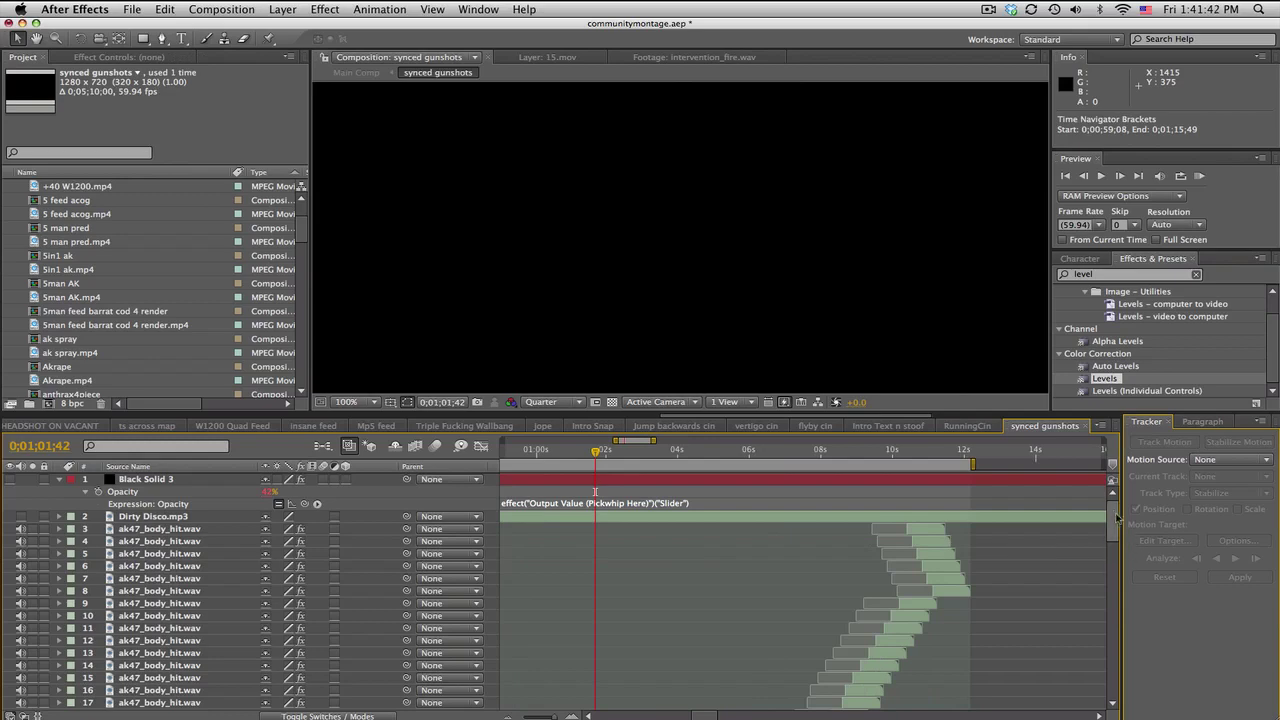
{"action": "left_click_drag", "start_coordinate": [1114, 515], "coordinate": [1110, 604]}
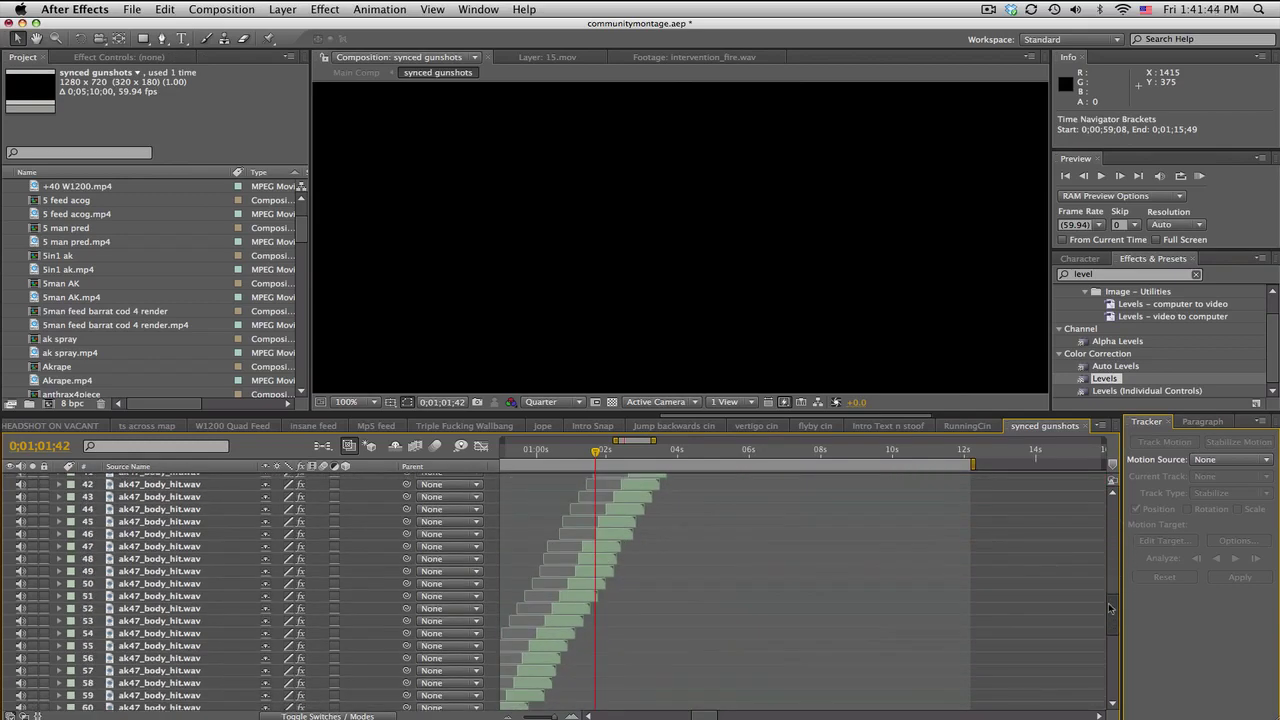
{"action": "scroll", "coordinate": [113, 427], "scroll_direction": "up", "scroll_amount": 10}
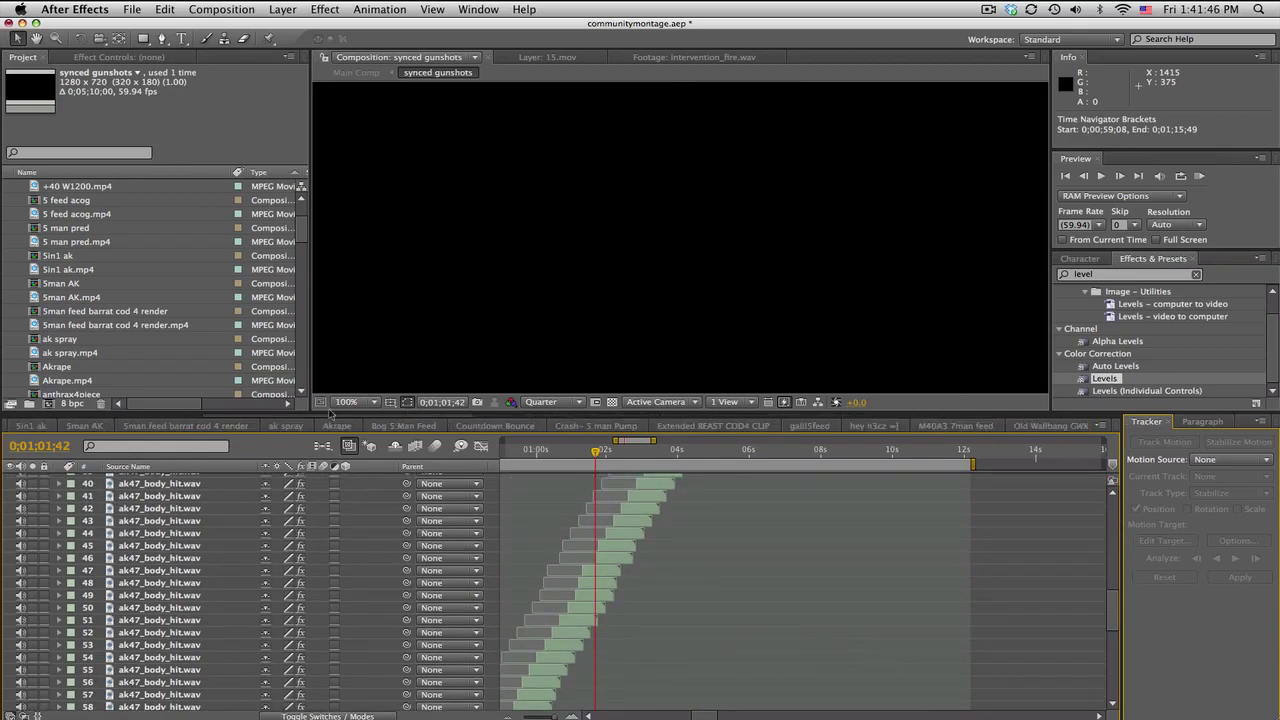
{"action": "left_click", "coordinate": [110, 426]}
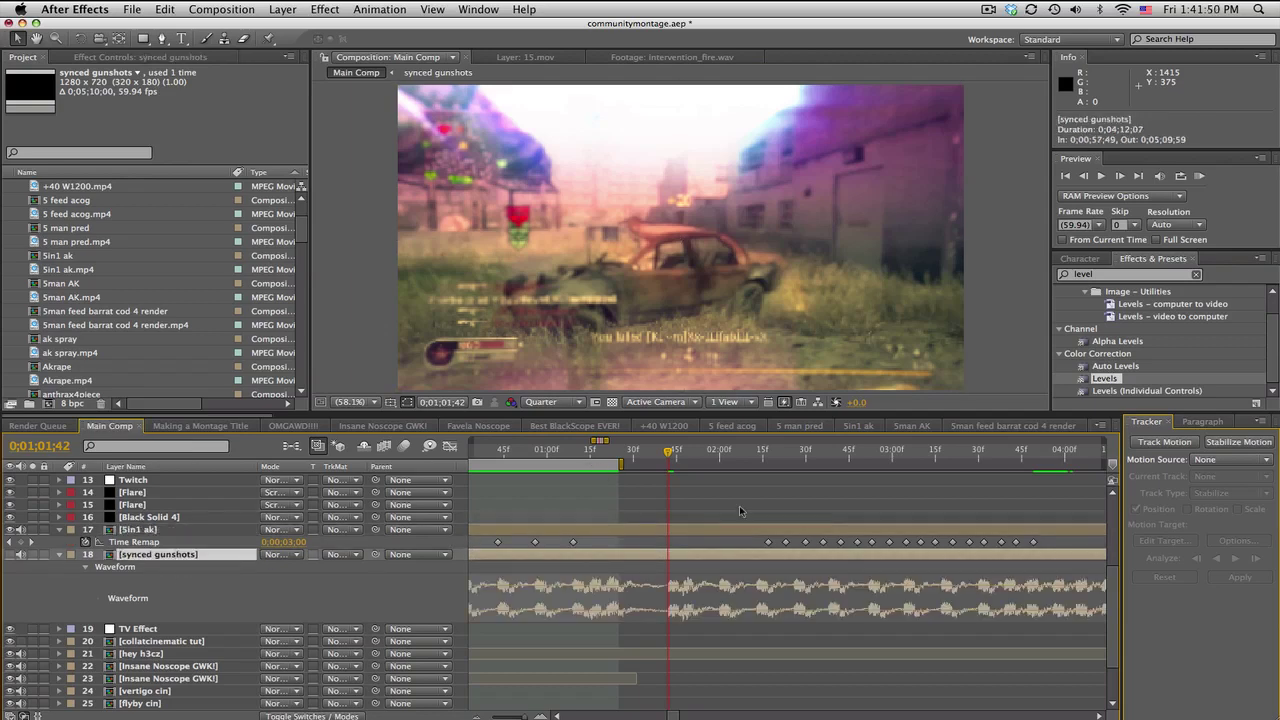
Step: Move the next Time Remap keyframes onto gunshot peaks from 0;01;01;42 through 0;01;02;00 and 0;01;02;13
{"action": "left_click_drag", "start_coordinate": [768, 542], "coordinate": [668, 542]}
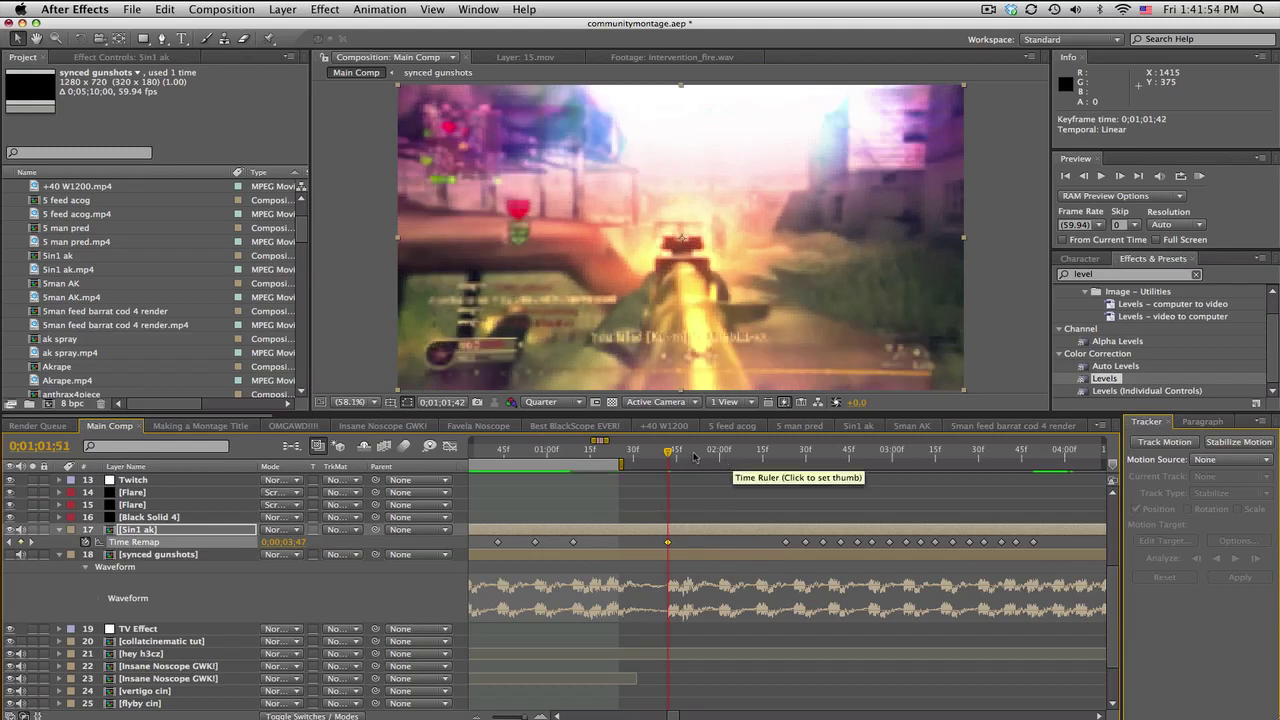
{"action": "left_click_drag", "start_coordinate": [693, 457], "coordinate": [685, 457]}
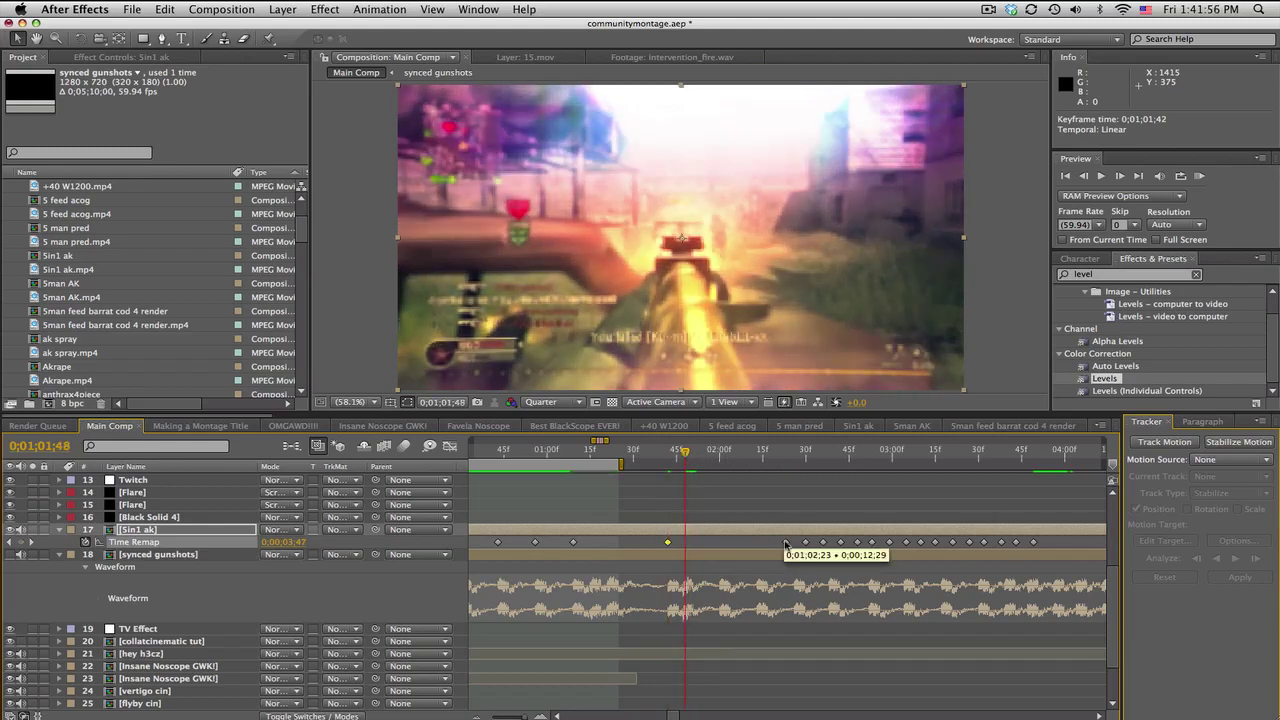
{"action": "left_click_drag", "start_coordinate": [786, 542], "coordinate": [685, 542]}
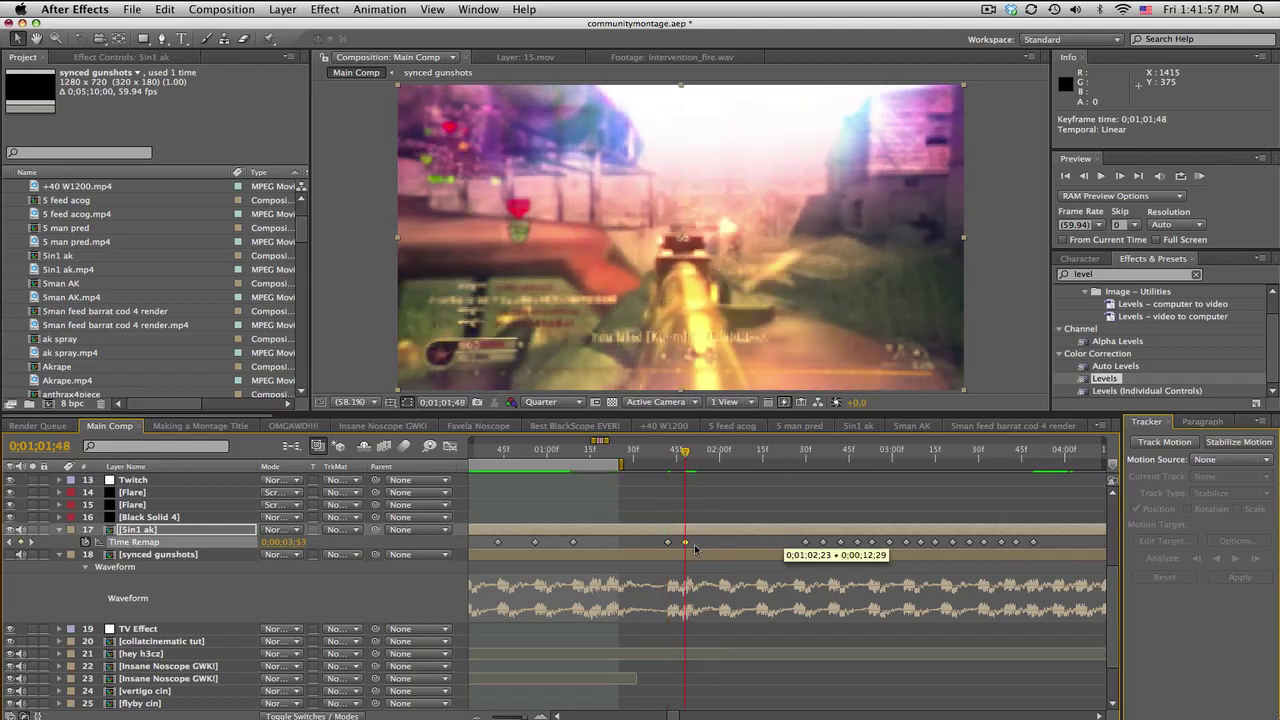
{"action": "left_click", "coordinate": [721, 456]}
{"action": "left_click_drag", "start_coordinate": [806, 542], "coordinate": [721, 545]}
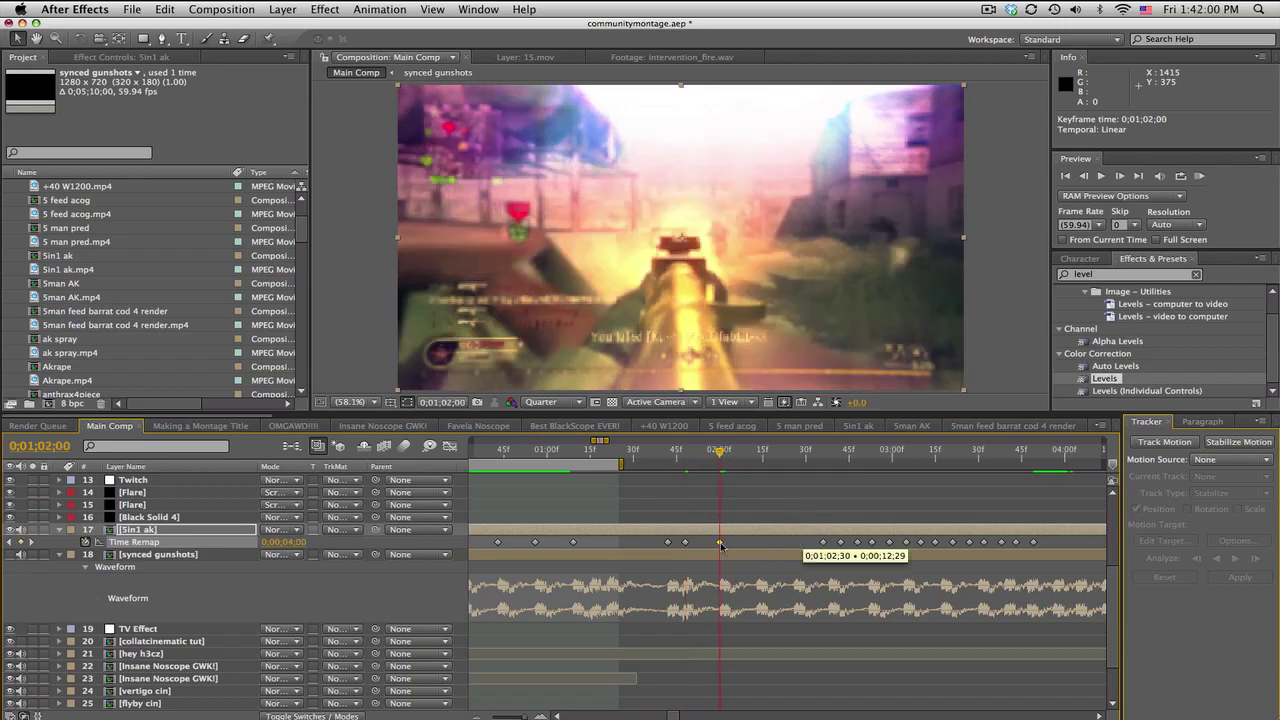
{"action": "left_click", "coordinate": [757, 455]}
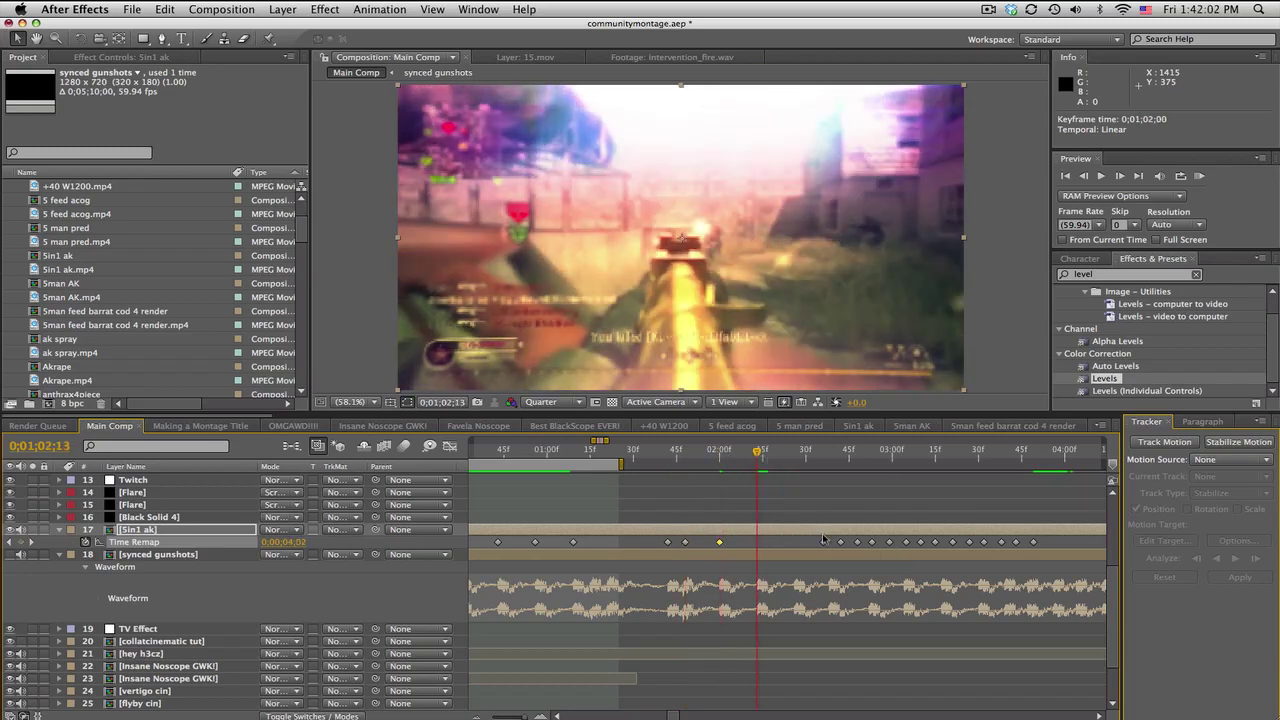
{"action": "left_click_drag", "start_coordinate": [823, 541], "coordinate": [757, 542]}
Step: Align keyframes with 0;01;02;26, 0;01;02;38 and 0;01;02;52, then marquee-select the remaining keyframes
{"action": "left_click", "coordinate": [797, 455]}
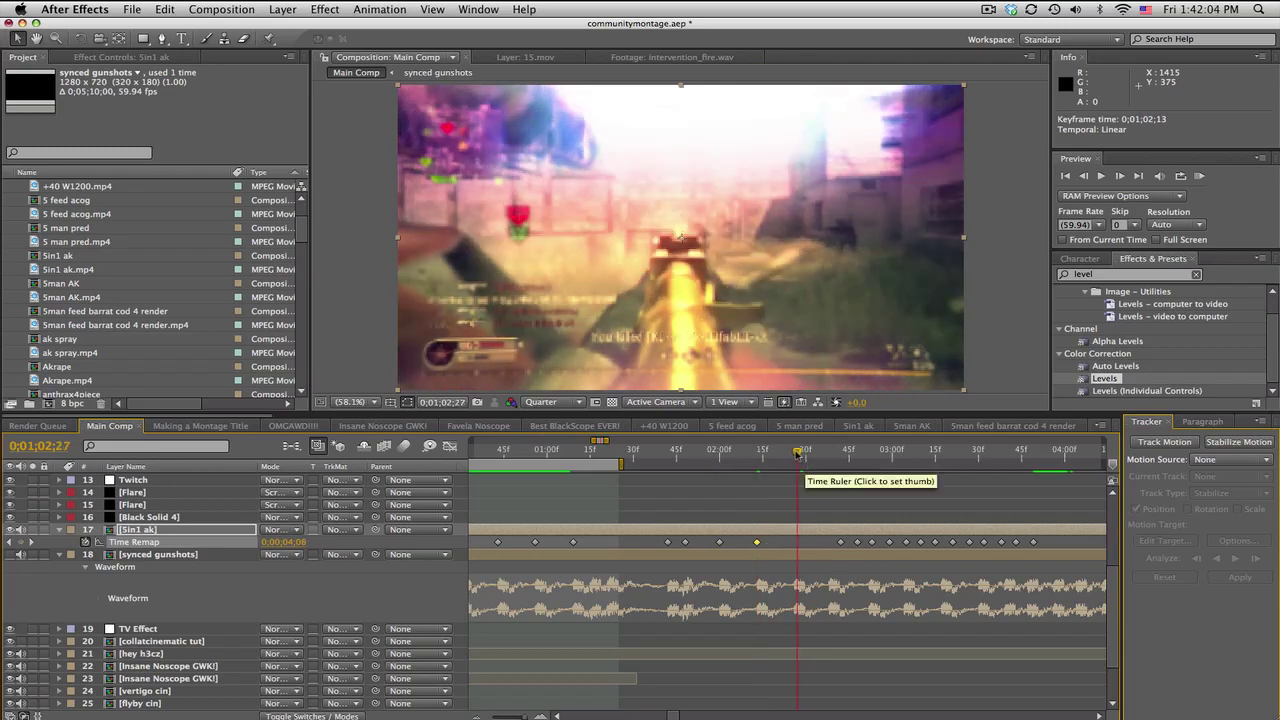
{"action": "left_click", "coordinate": [794, 455]}
{"action": "mouse_move", "coordinate": [842, 544]}
{"action": "left_mouse_down"}
{"action": "mouse_move", "coordinate": [794, 542]}
{"action": "mouse_move", "coordinate": [868, 542]}
{"action": "left_mouse_up"}
{"action": "left_click", "coordinate": [829, 455]}
{"action": "left_click", "coordinate": [866, 455]}
{"action": "left_click", "coordinate": [868, 455]}
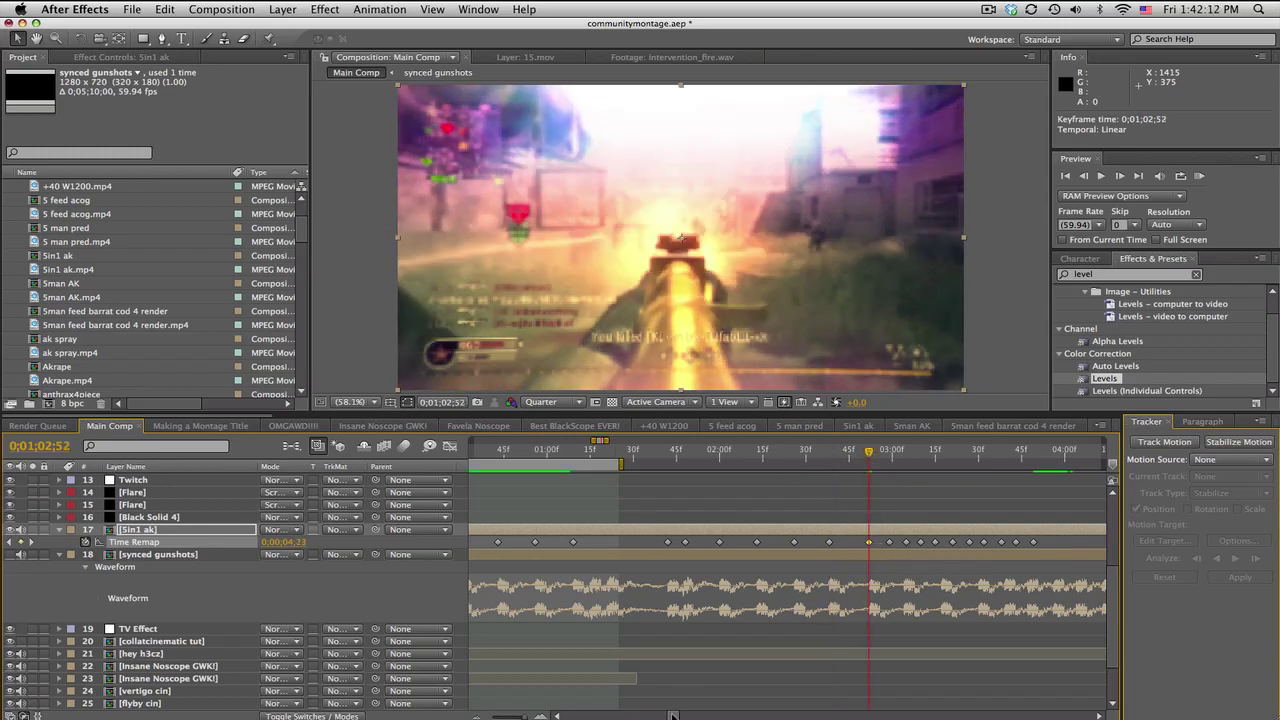
{"action": "left_click_drag", "start_coordinate": [673, 716], "coordinate": [677, 716]}
{"action": "mouse_move", "coordinate": [889, 550]}
{"action": "left_mouse_down"}
{"action": "mouse_move", "coordinate": [720, 541]}
{"action": "mouse_move", "coordinate": [899, 542]}
{"action": "left_mouse_up"}
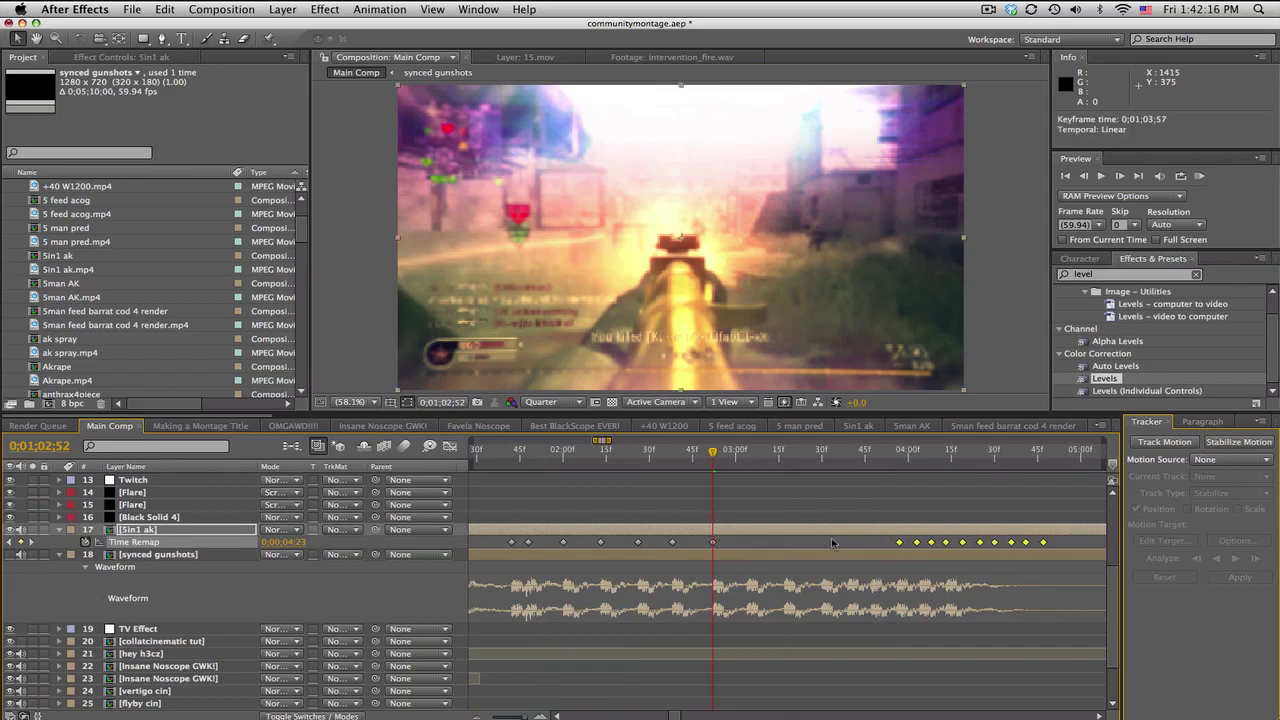
Step: Snap the next three Time Remap keyframes to the gunshots at 0;01;03;04, 0;01;03;17 and 0;01;03;30
{"action": "left_click_drag", "start_coordinate": [755, 449], "coordinate": [748, 449]}
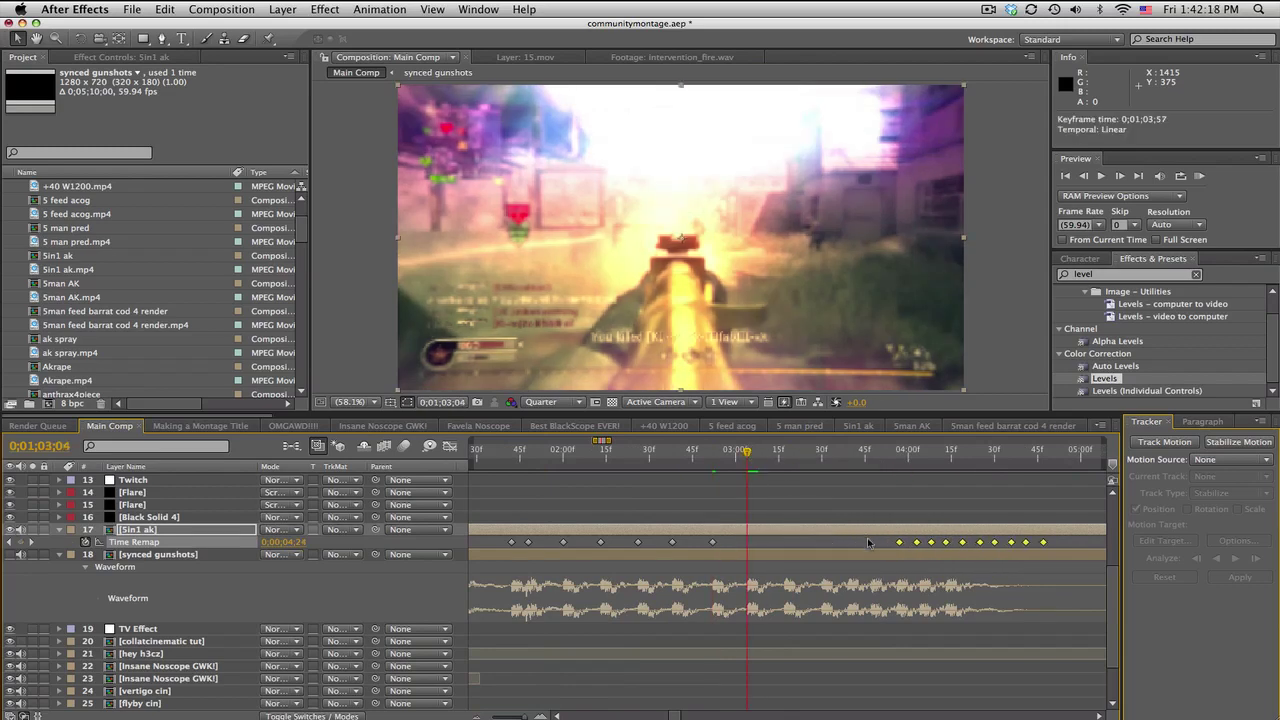
{"action": "left_click", "coordinate": [899, 542]}
{"action": "left_click_drag", "start_coordinate": [899, 543], "coordinate": [747, 542]}
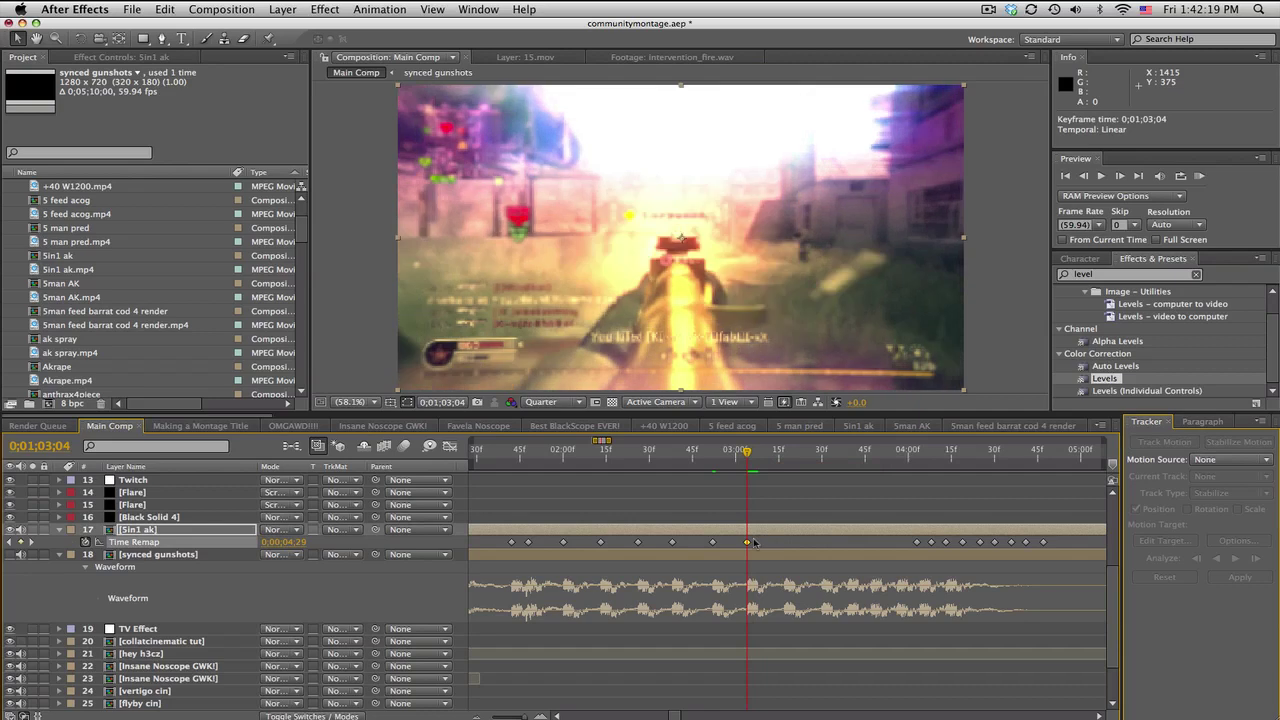
{"action": "left_click", "coordinate": [787, 453]}
{"action": "left_click_drag", "start_coordinate": [787, 453], "coordinate": [784, 453]}
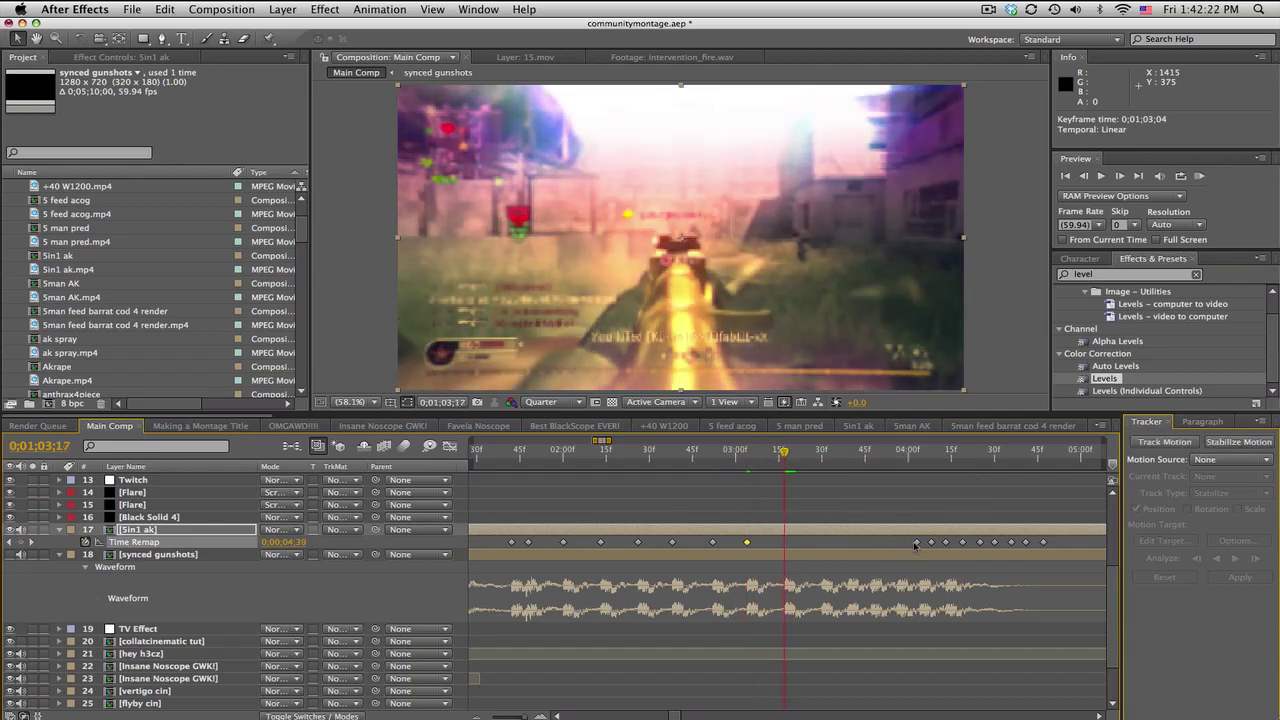
{"action": "left_click_drag", "start_coordinate": [914, 542], "coordinate": [784, 542]}
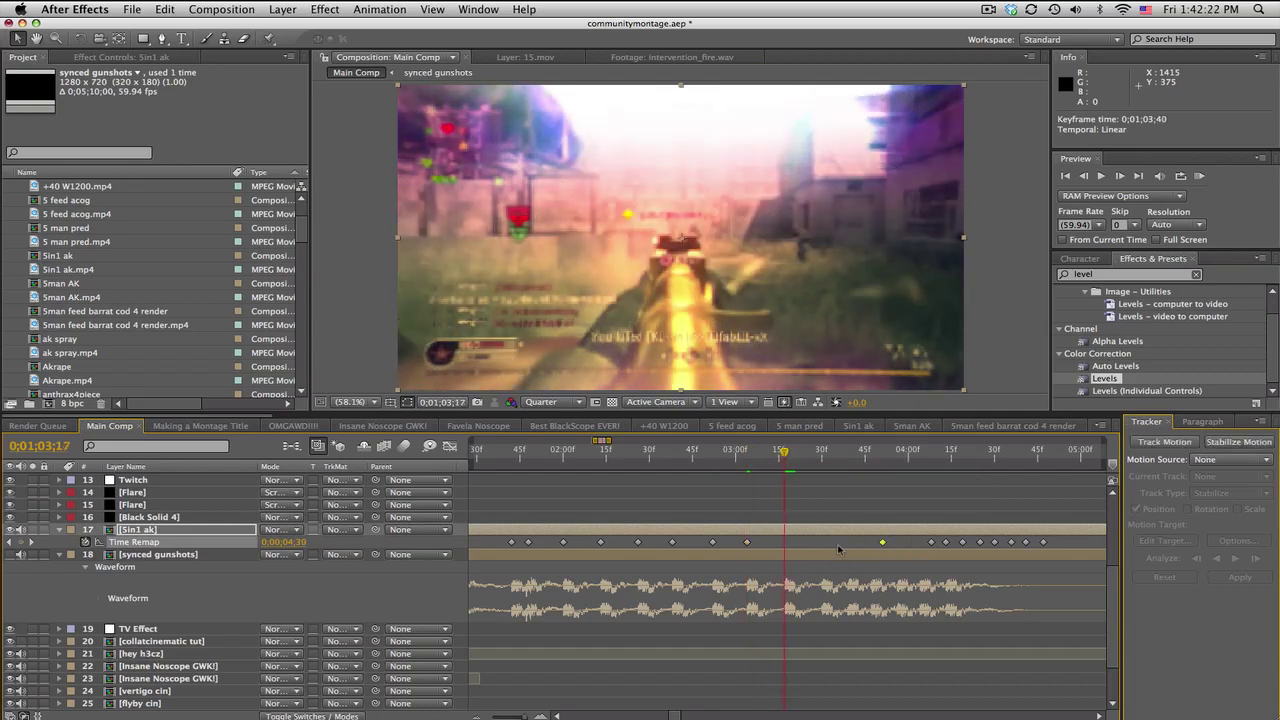
{"action": "left_click", "coordinate": [822, 453]}
{"action": "left_click_drag", "start_coordinate": [931, 542], "coordinate": [821, 542]}
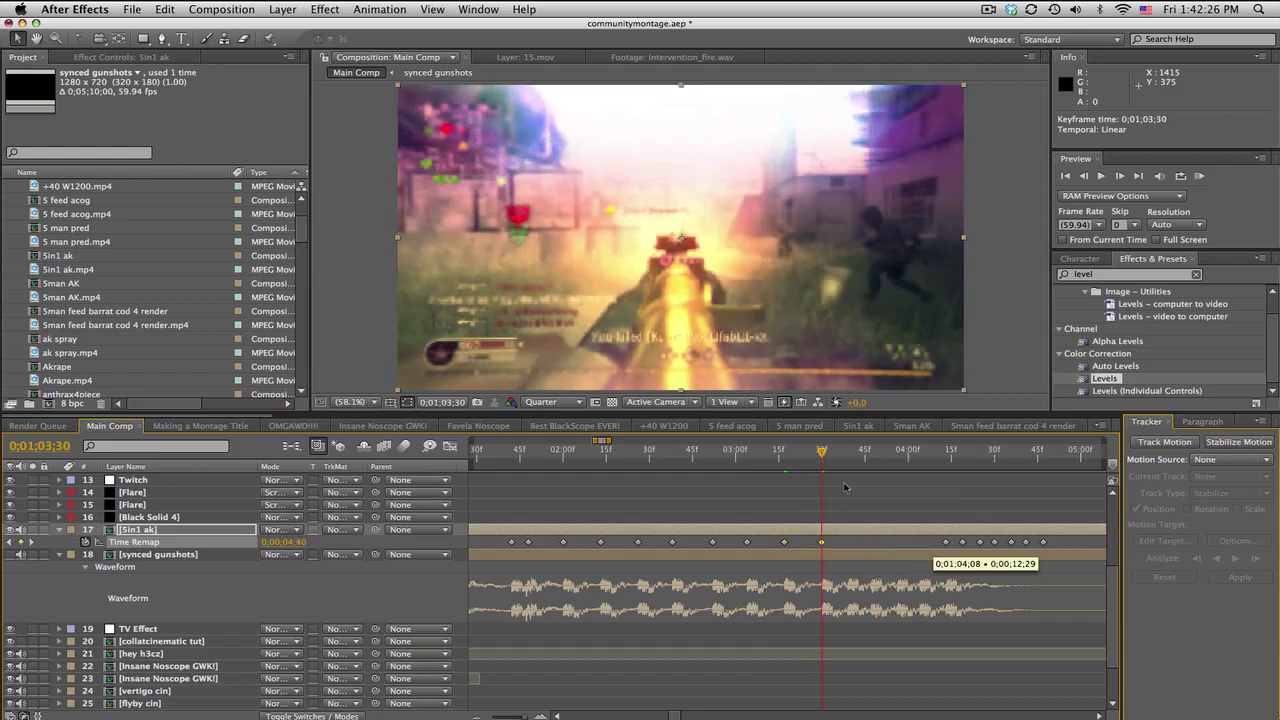
Step: Align the following keyframes with the gunshots at 0;01;03;39, 0;01;03;47, 0;01;03;56 and 0;01;04;04
{"action": "left_click", "coordinate": [848, 453]}
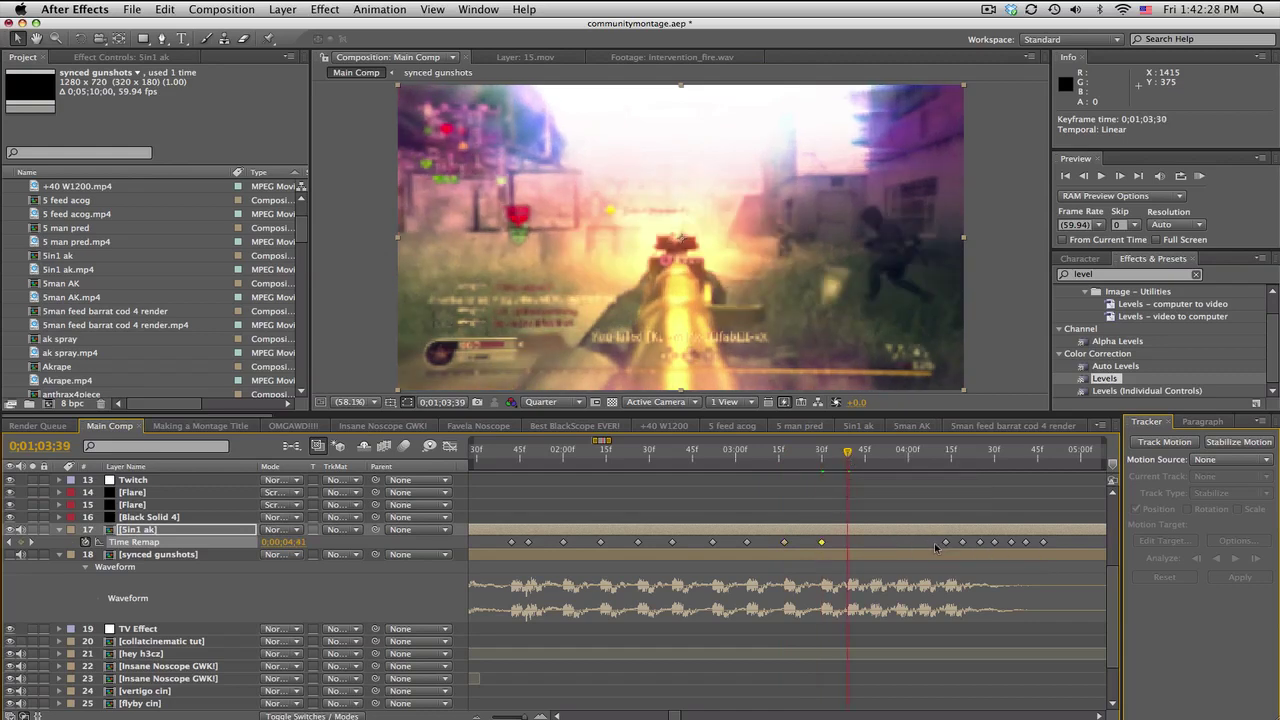
{"action": "left_click_drag", "start_coordinate": [945, 542], "coordinate": [848, 542]}
{"action": "left_click", "coordinate": [870, 453]}
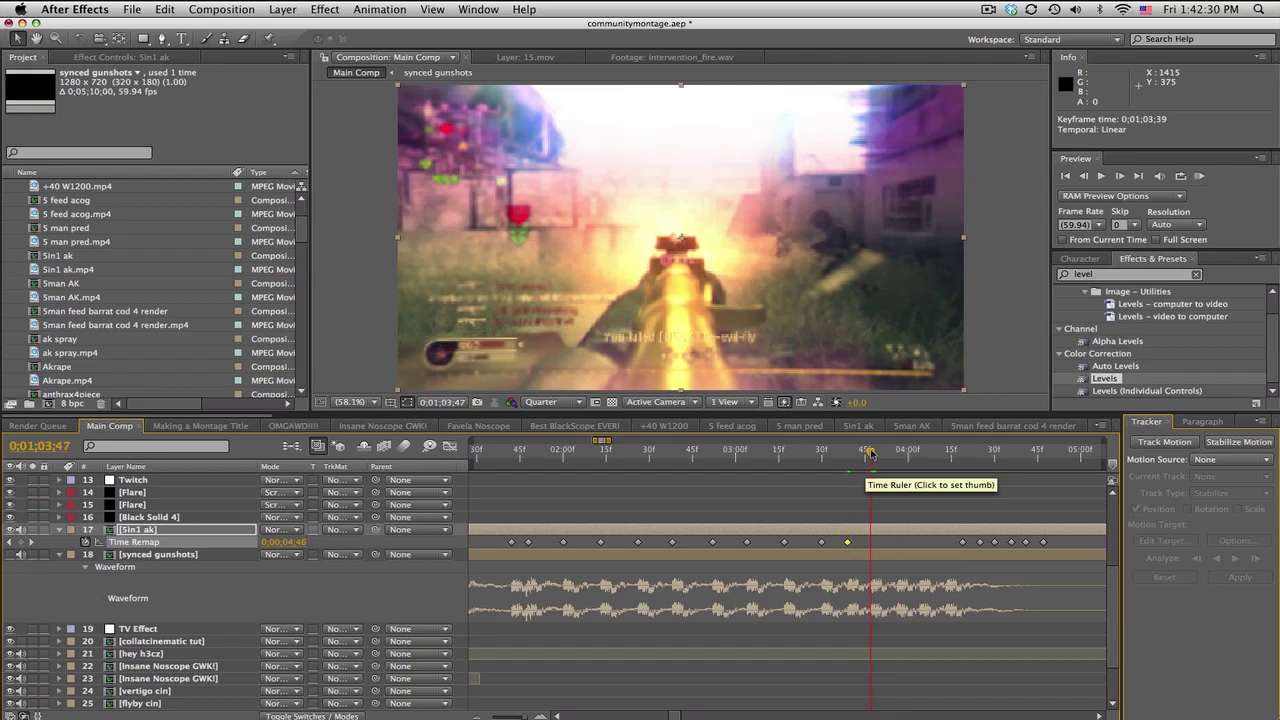
{"action": "left_click_drag", "start_coordinate": [962, 542], "coordinate": [870, 542]}
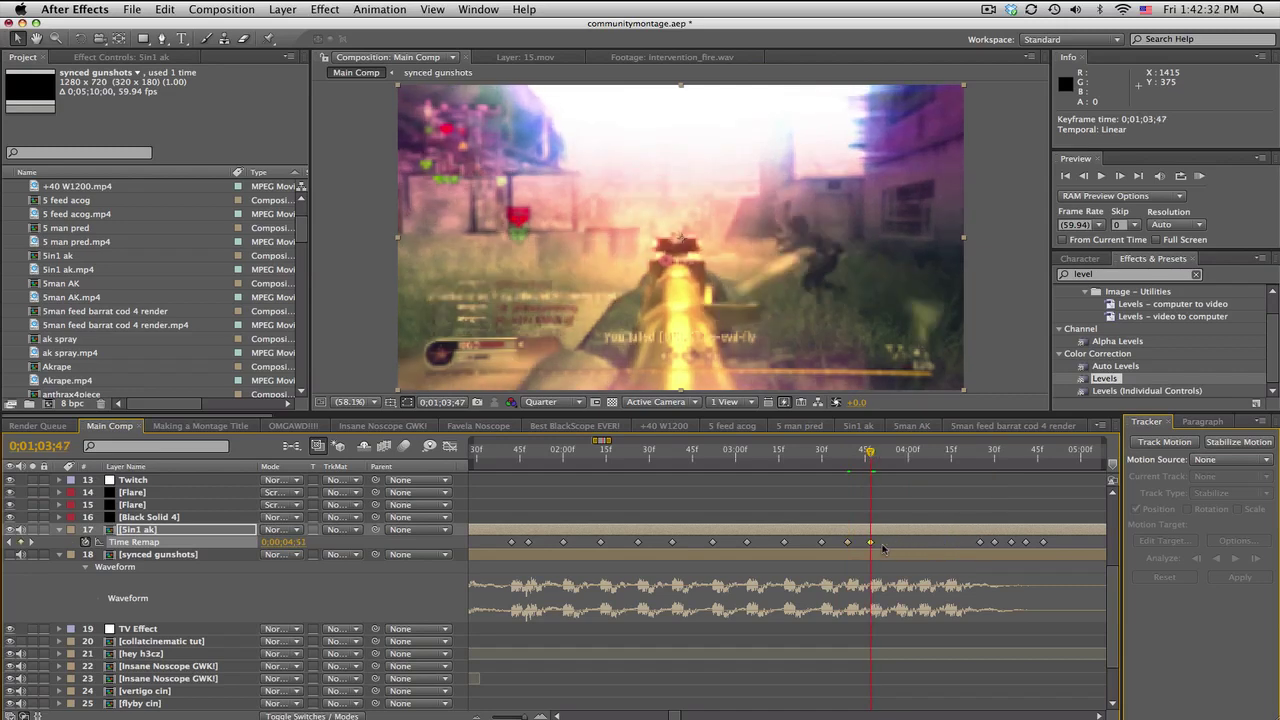
{"action": "left_click", "coordinate": [896, 452]}
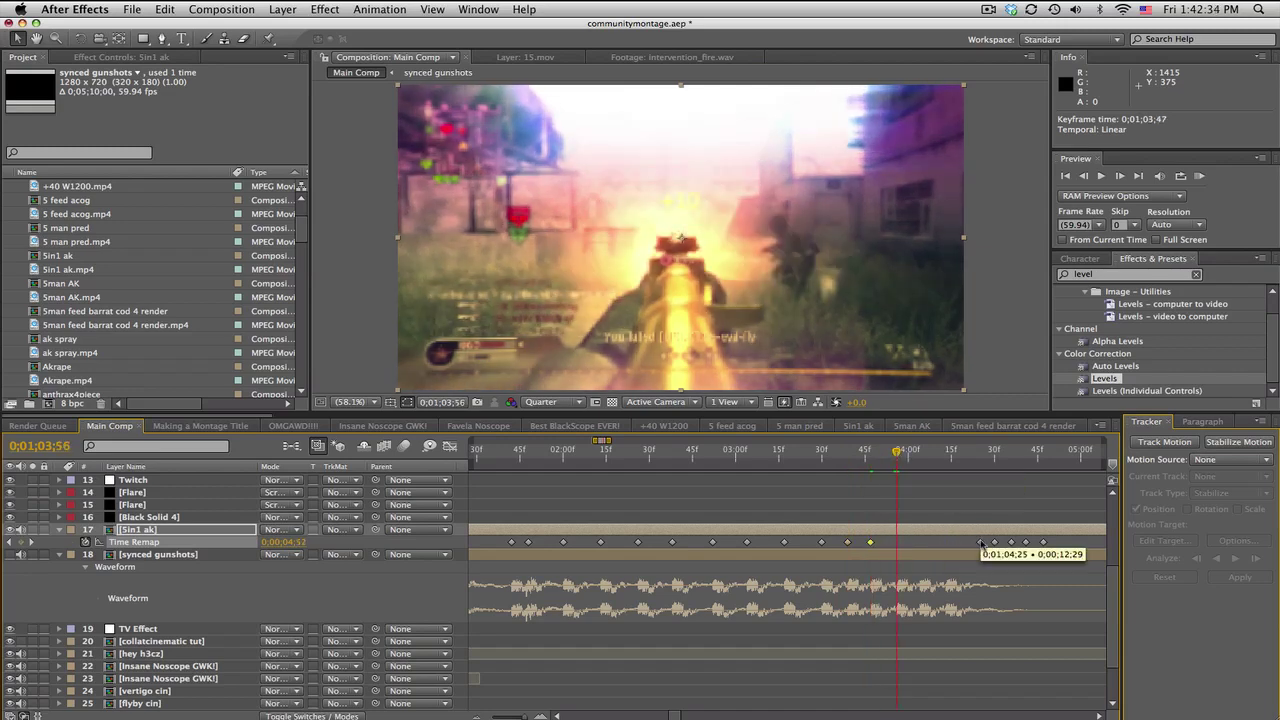
{"action": "left_click_drag", "start_coordinate": [980, 542], "coordinate": [896, 542]}
{"action": "left_click", "coordinate": [920, 452]}
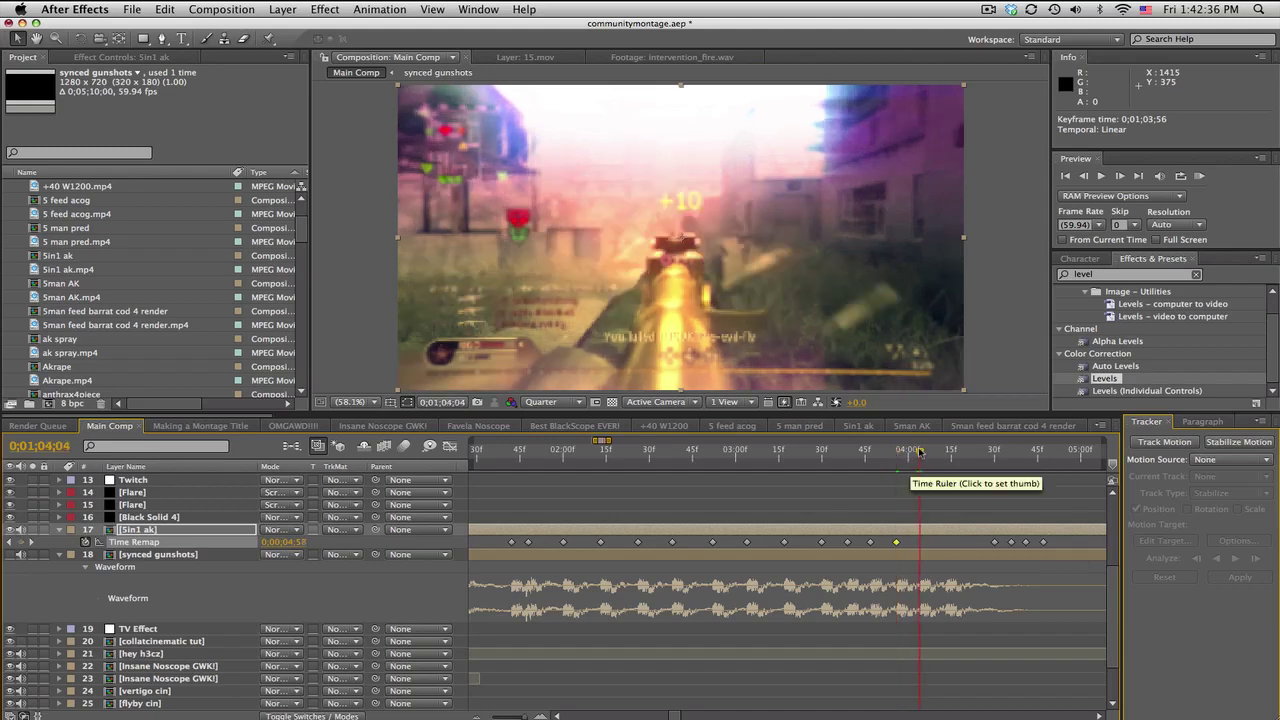
{"action": "left_click_drag", "start_coordinate": [977, 542], "coordinate": [920, 542]}
Step: Move the last Time Remap keyframes onto the final gunshots, near 0;01;04;13 and 0;01;04;27
{"action": "left_click", "coordinate": [945, 452]}
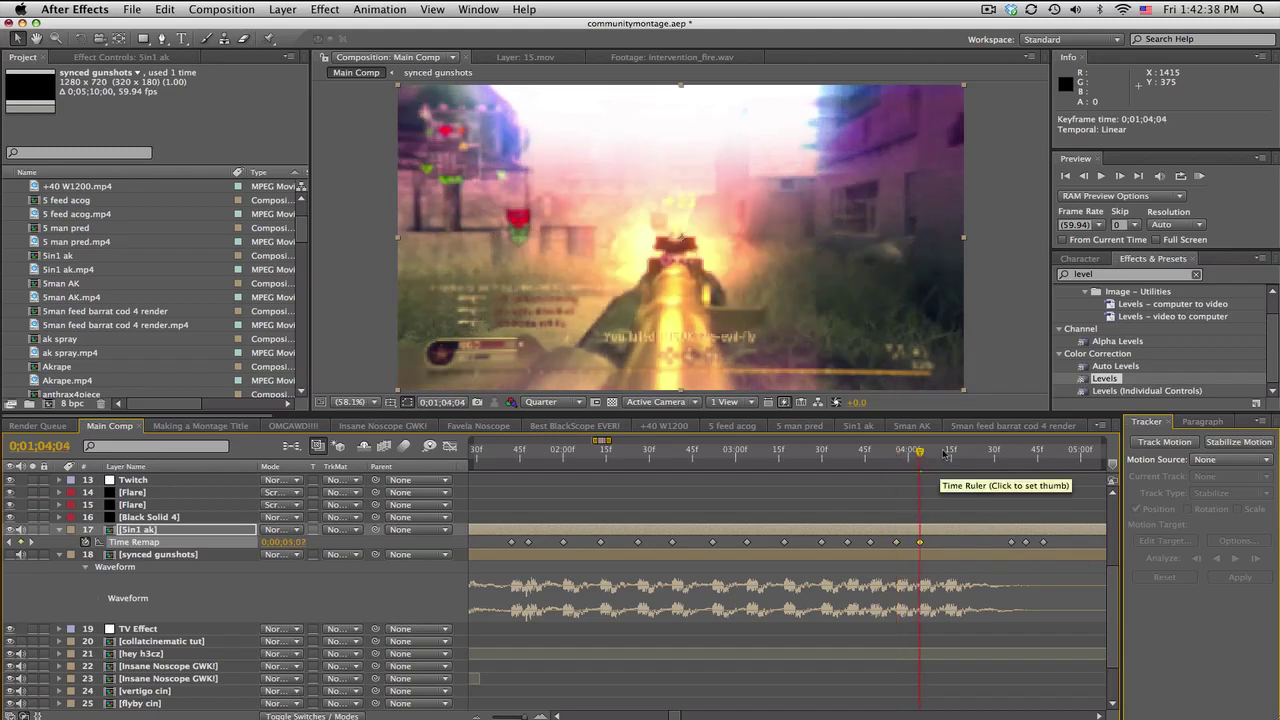
{"action": "left_click_drag", "start_coordinate": [1008, 541], "coordinate": [1000, 543]}
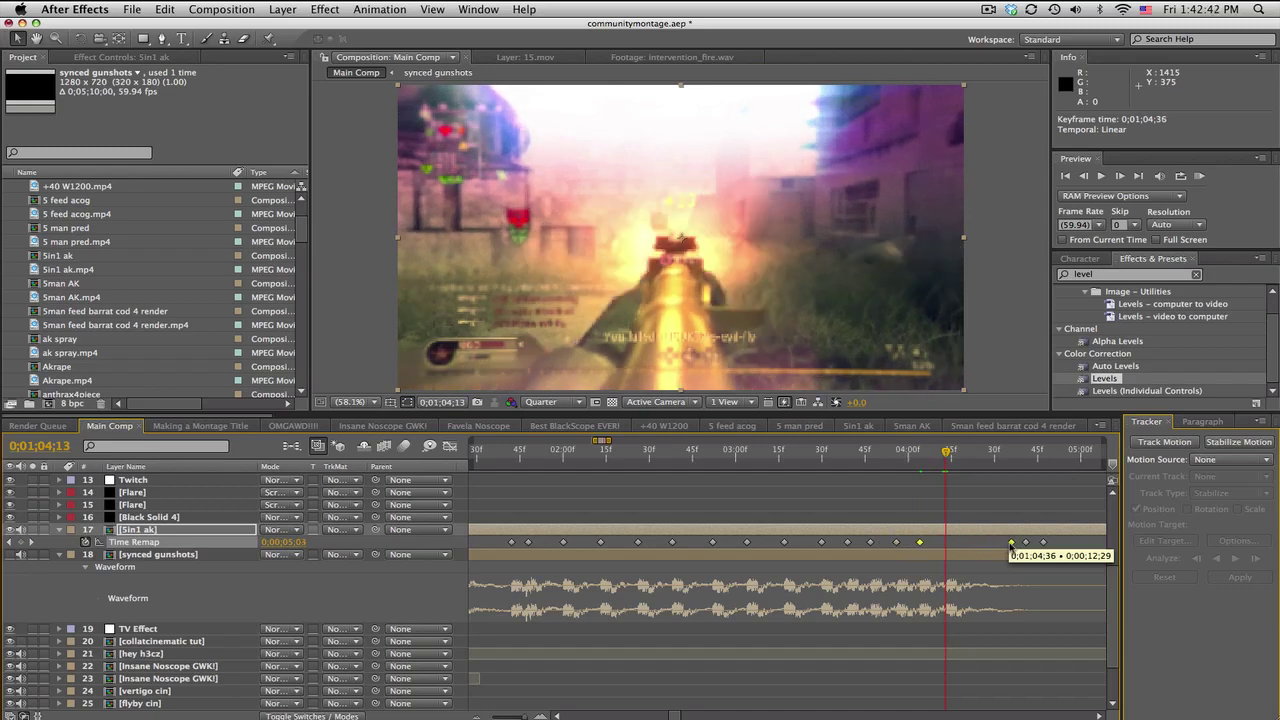
{"action": "left_click_drag", "start_coordinate": [1000, 543], "coordinate": [1011, 542]}
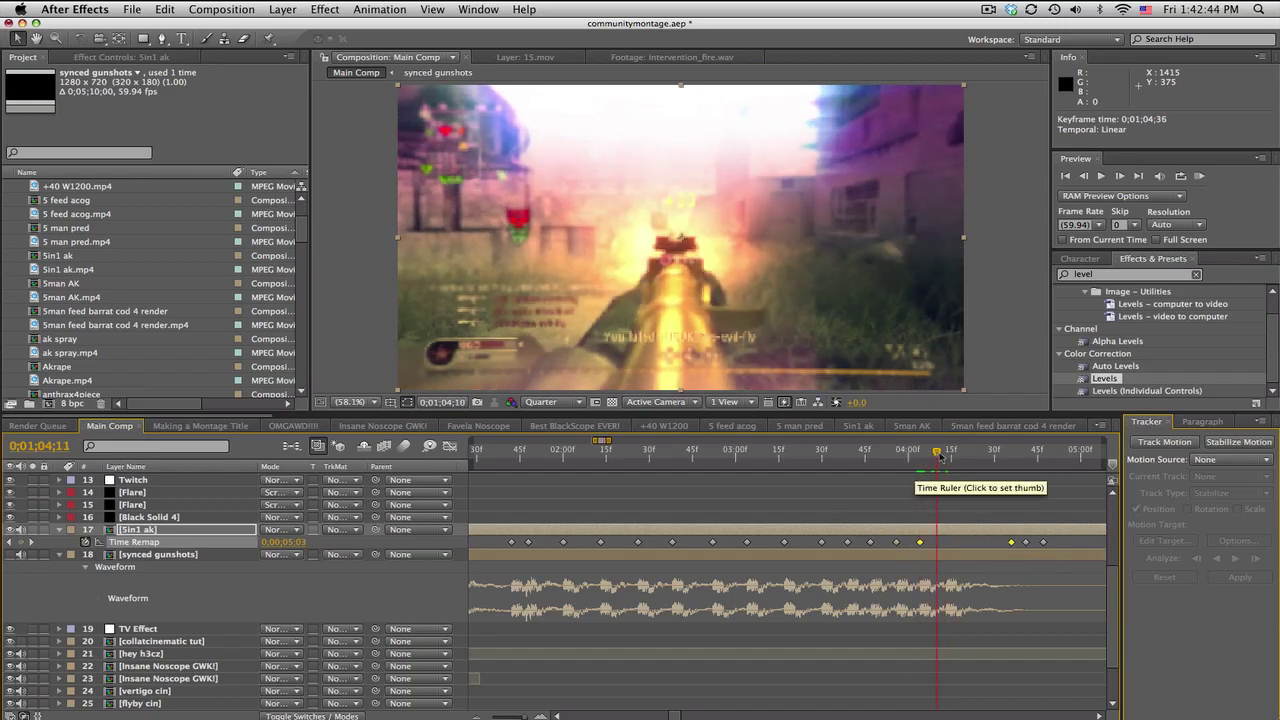
{"action": "left_click", "coordinate": [1012, 548]}
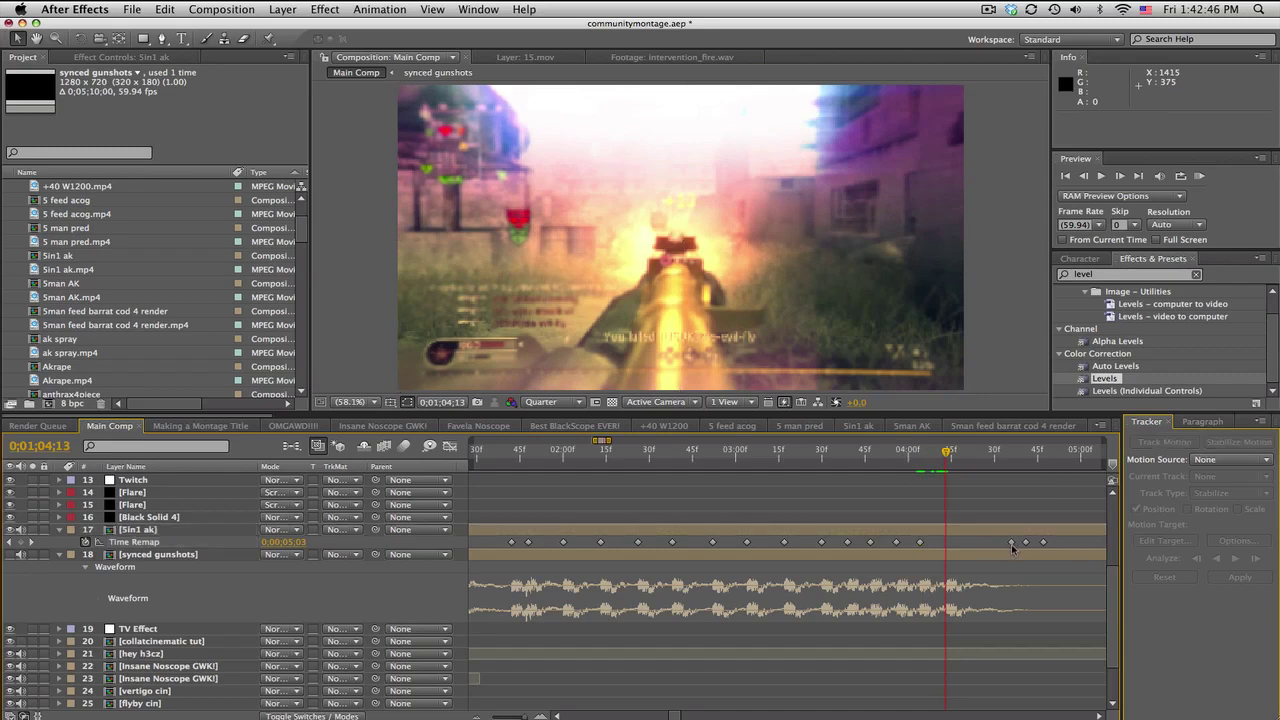
{"action": "left_click_drag", "start_coordinate": [1011, 543], "coordinate": [946, 542]}
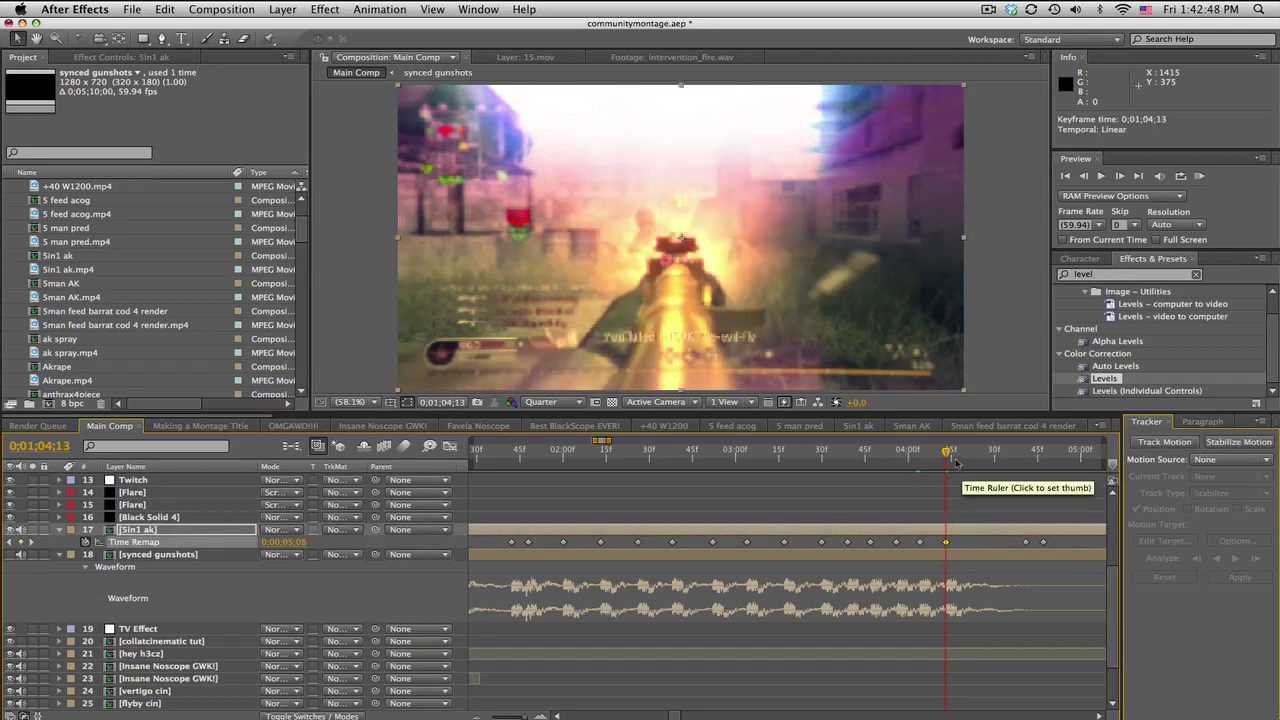
{"action": "left_click_drag", "start_coordinate": [949, 457], "coordinate": [962, 457]}
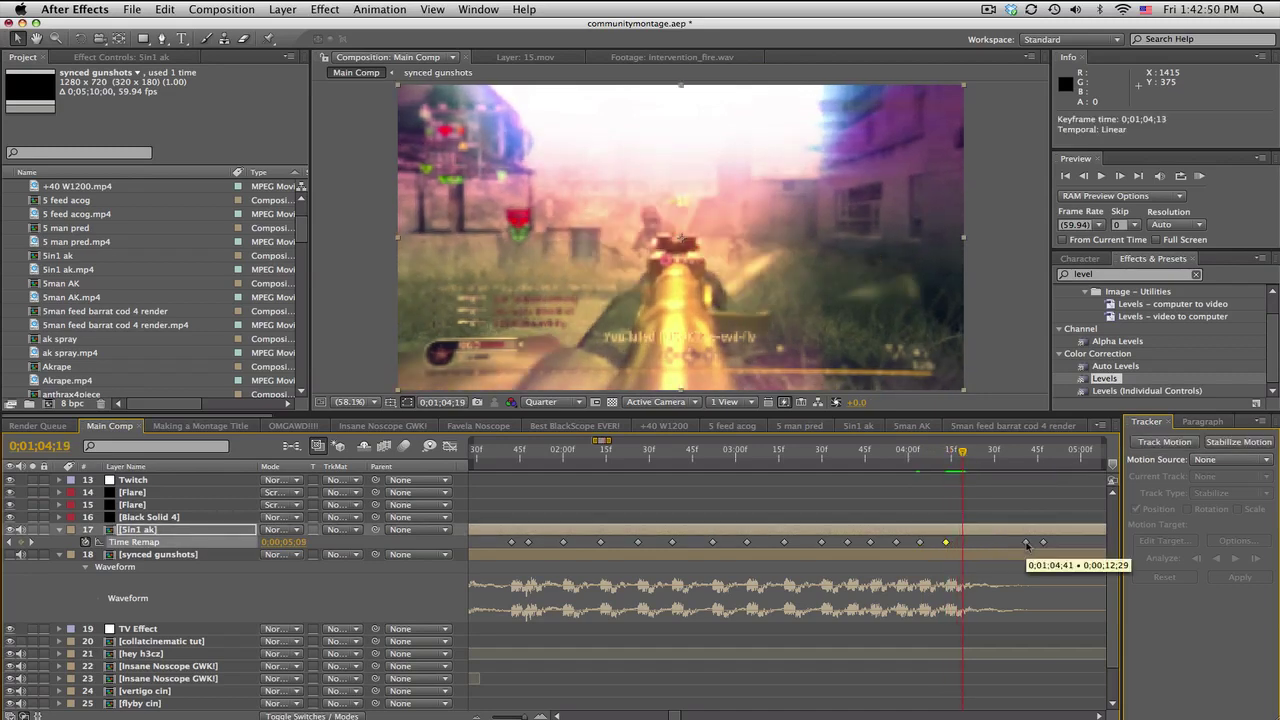
{"action": "left_click_drag", "start_coordinate": [1025, 542], "coordinate": [968, 548]}
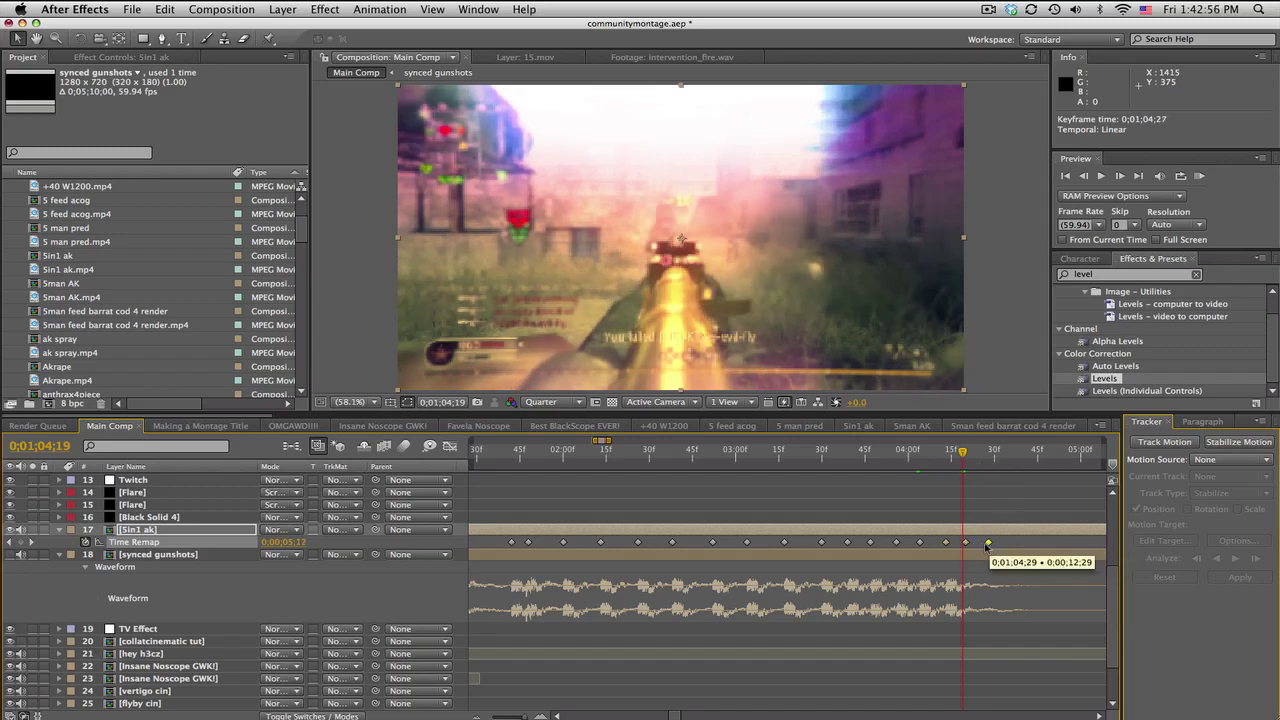
{"action": "left_click_drag", "start_coordinate": [965, 452], "coordinate": [1022, 455]}
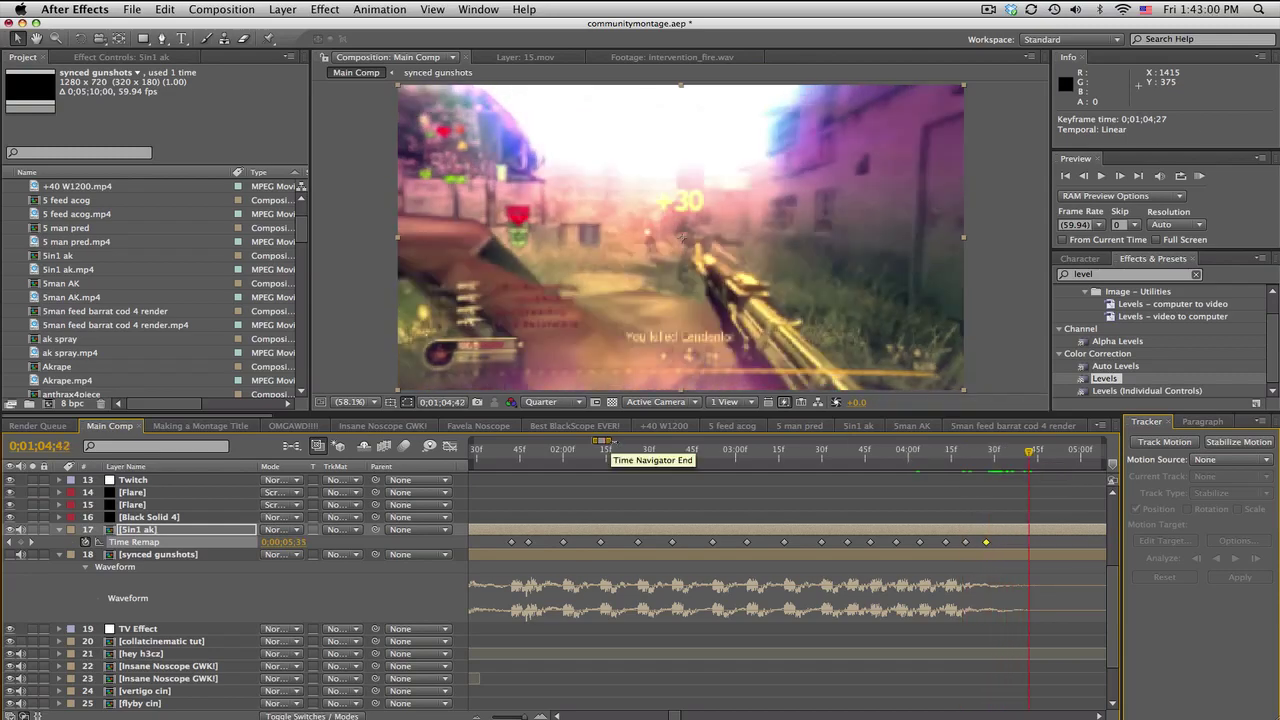
{"action": "left_click_drag", "start_coordinate": [612, 441], "coordinate": [644, 441]}
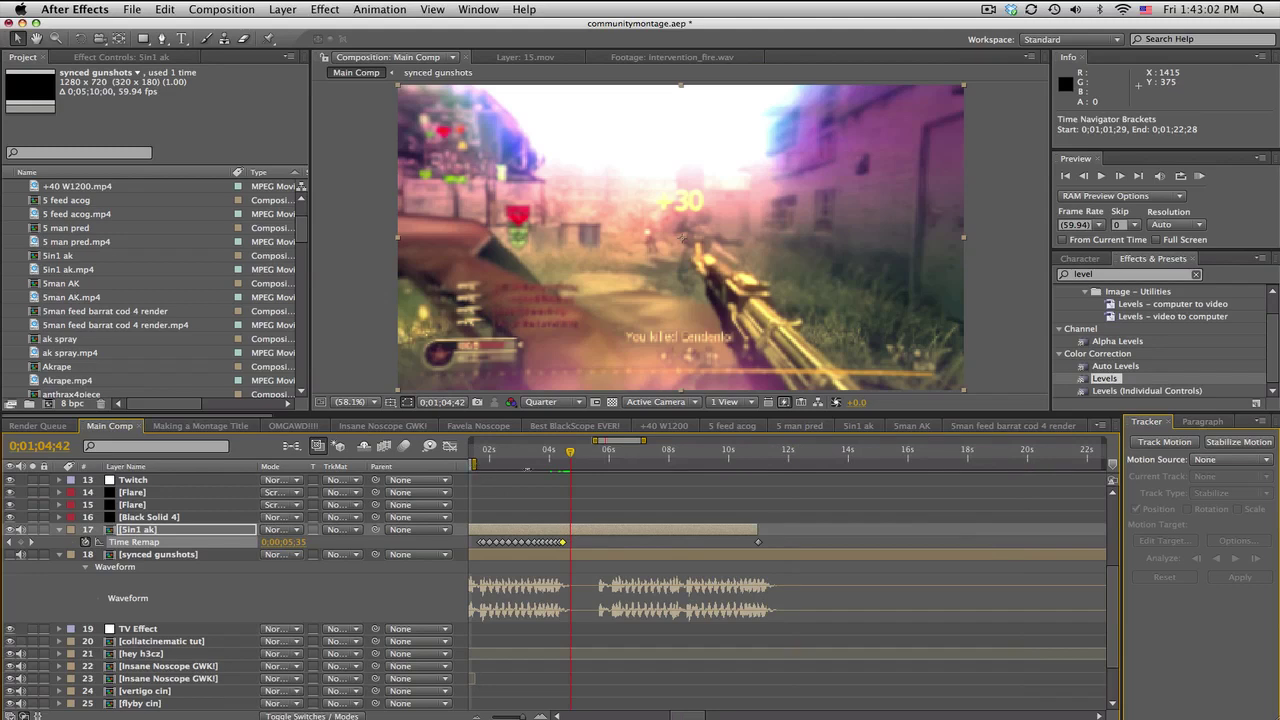
Step: Extend the work area to 0;00;58;14–0;01;04;59, collapse layer 18's waveform, and save the project
{"action": "left_click_drag", "start_coordinate": [474, 463], "coordinate": [620, 463]}
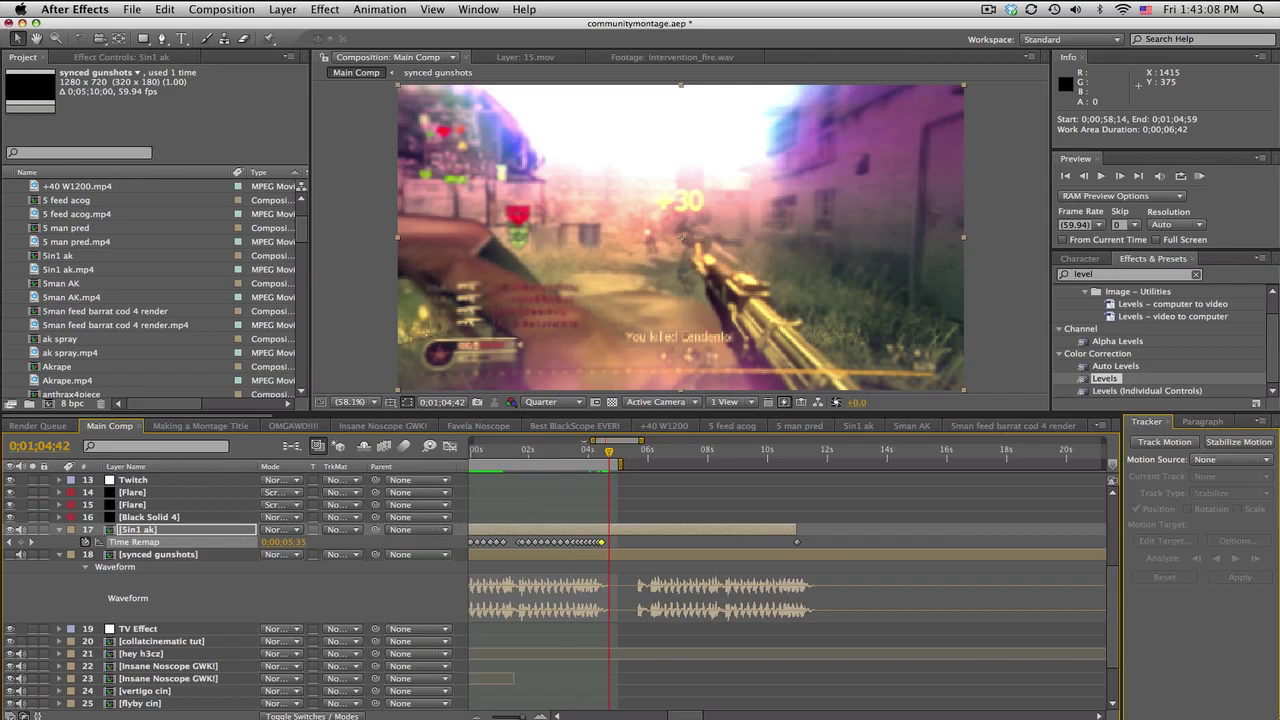
{"action": "left_click_drag", "start_coordinate": [591, 440], "coordinate": [578, 440]}
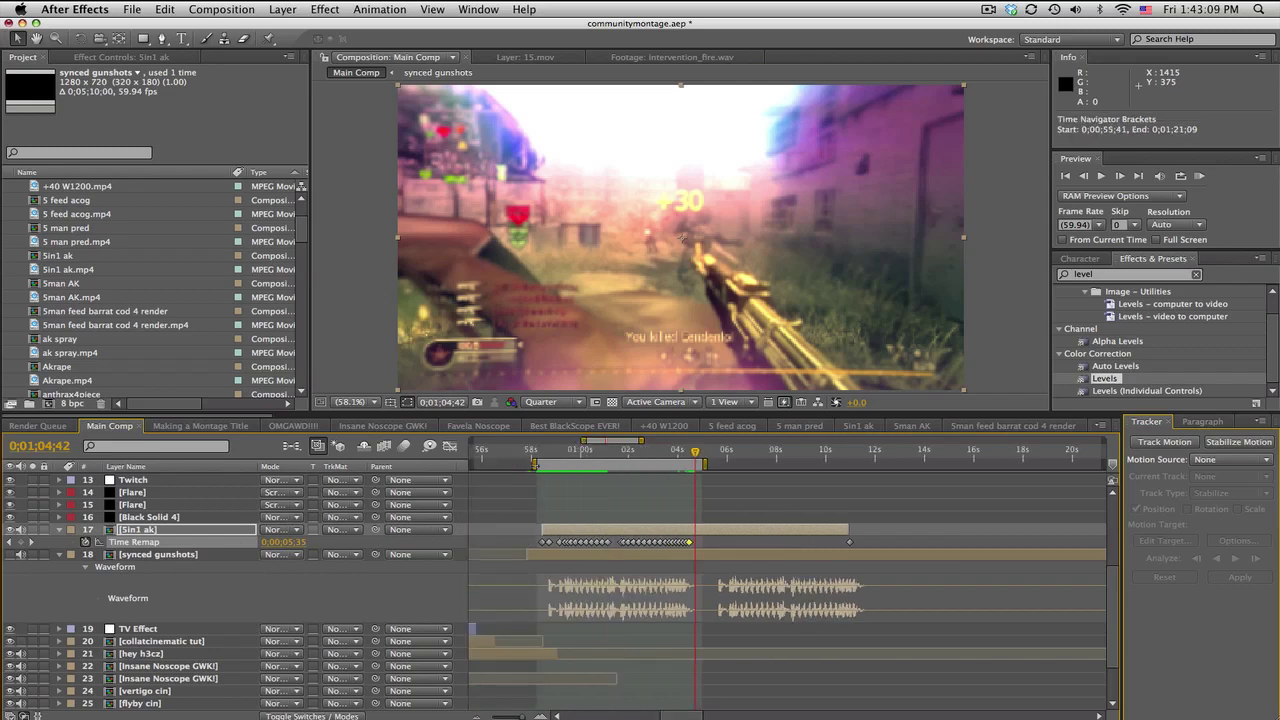
{"action": "left_click", "coordinate": [86, 567]}
{"action": "key", "text": "super+s"}
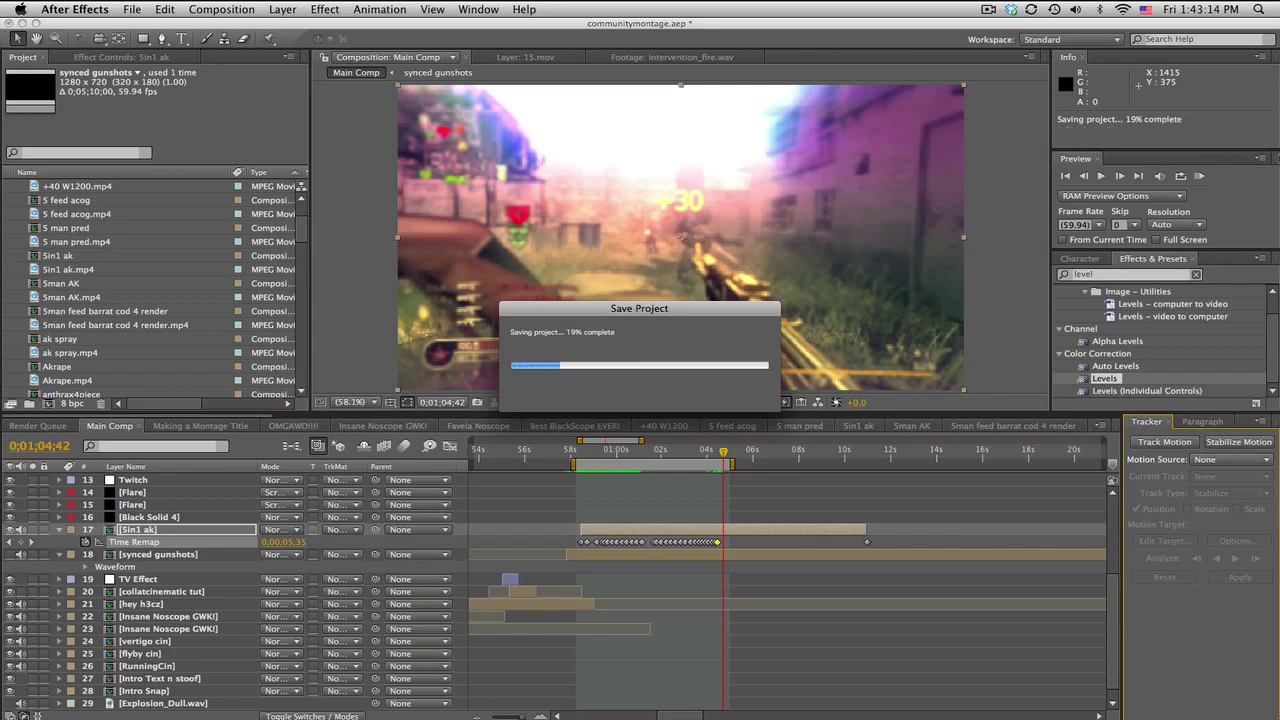
Step: Let communitymontage.aep finish saving, then start a preview of Main Comp
{"action": "left_click", "coordinate": [1198, 177]}
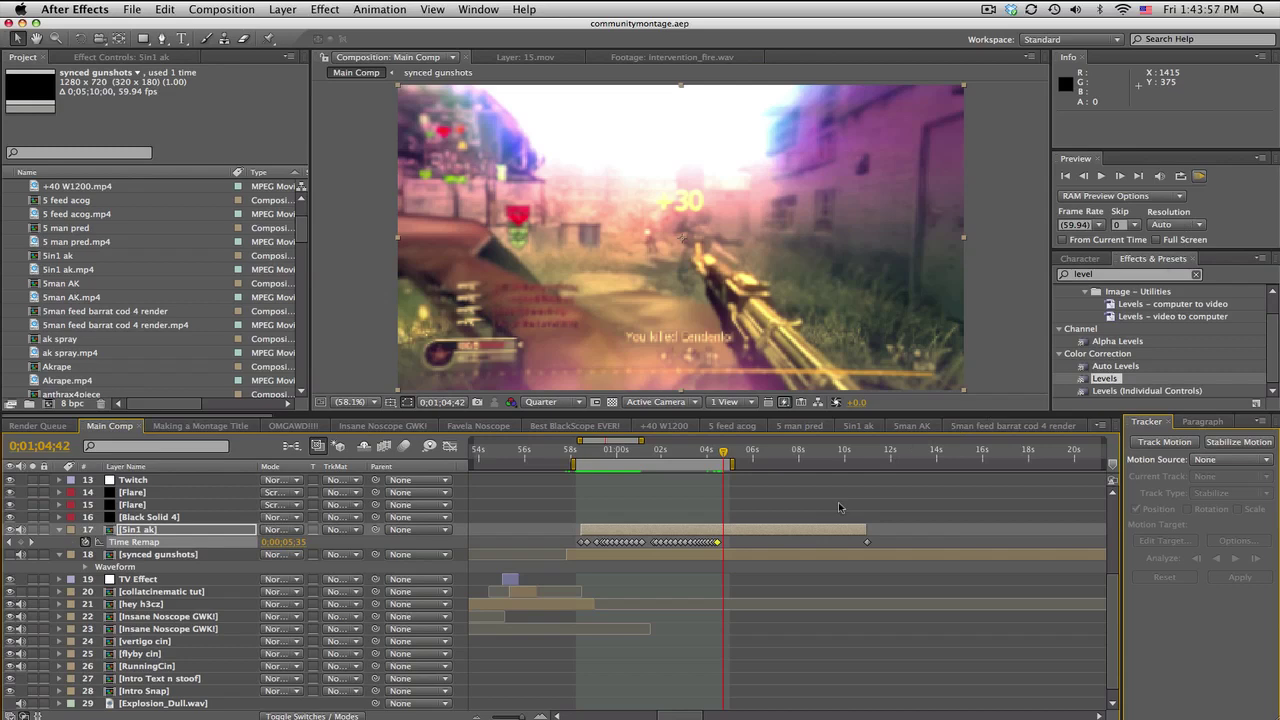
Step: Deselect the ak layer, RAM-preview the 402-frame work area in realtime, then stop playback
{"action": "left_click", "coordinate": [752, 523]}
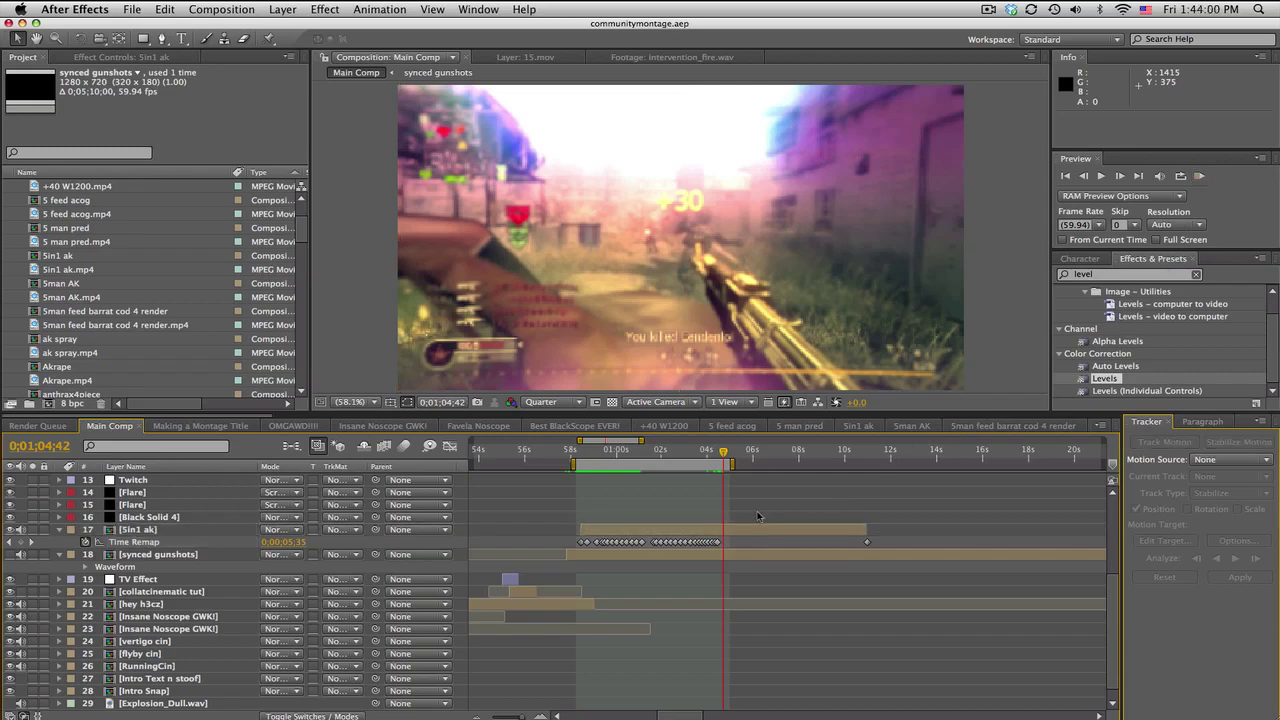
{"action": "left_click", "coordinate": [1201, 176]}
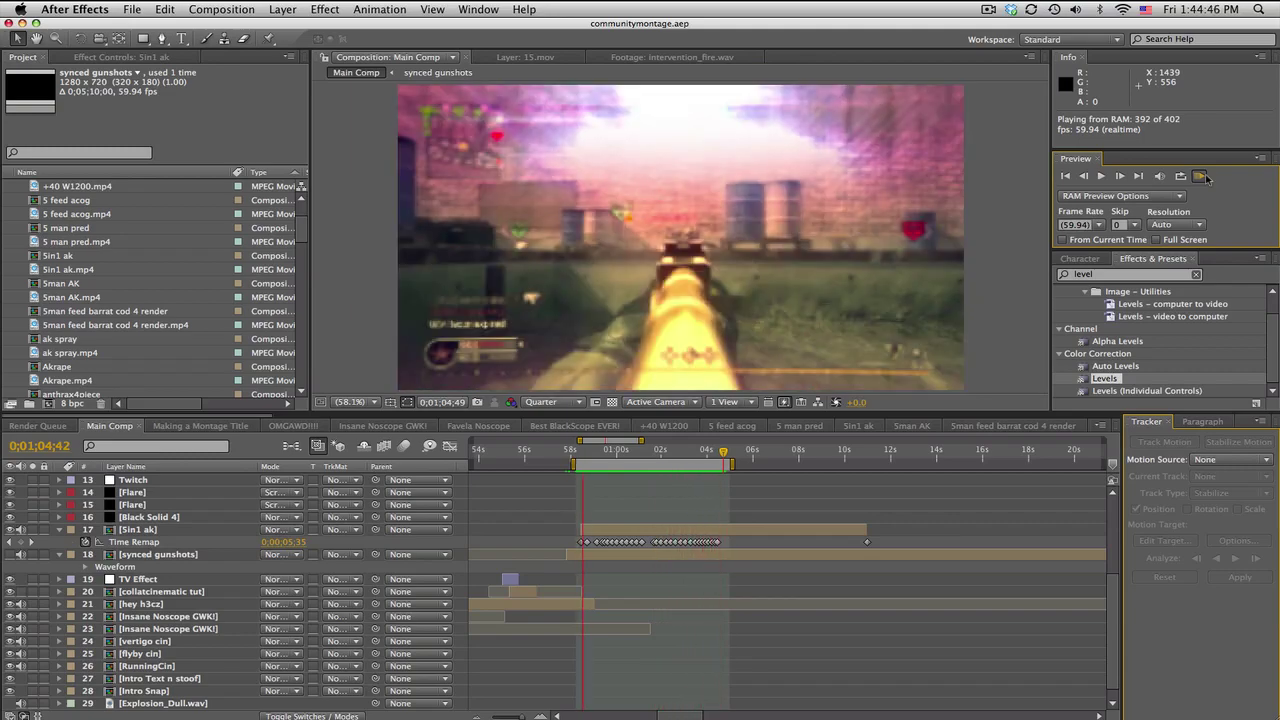
{"action": "left_click", "coordinate": [558, 651]}
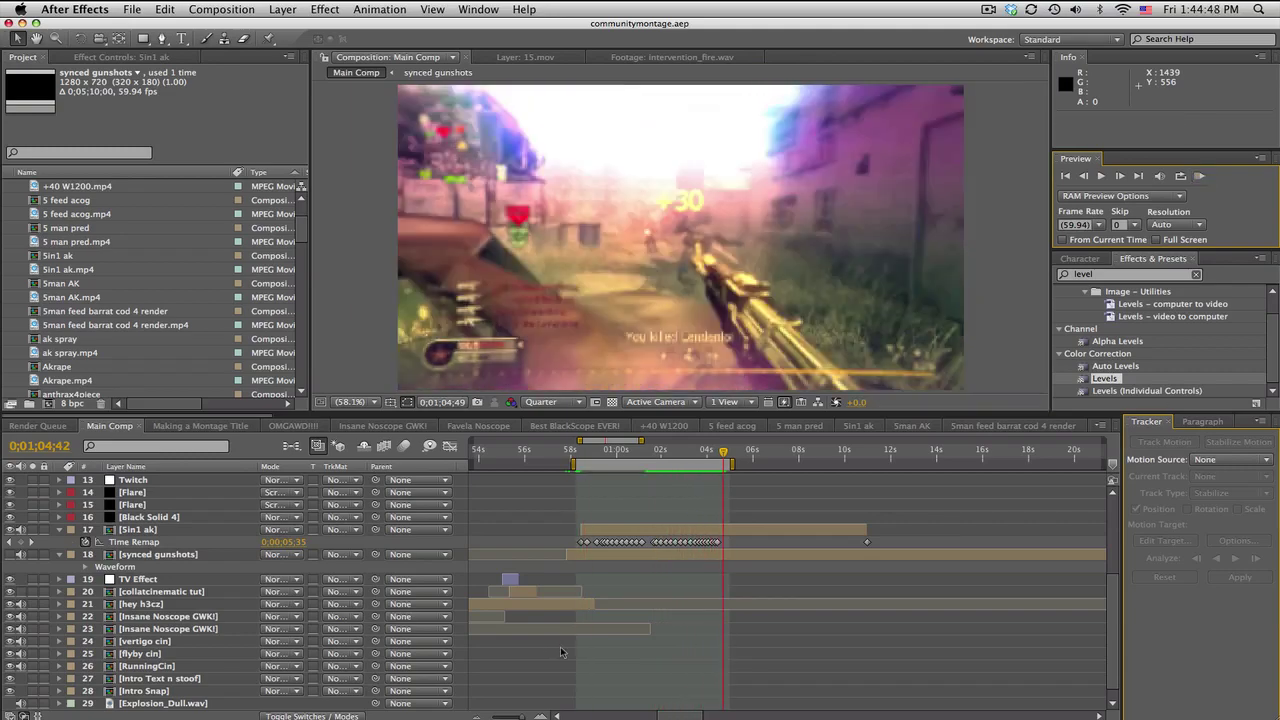